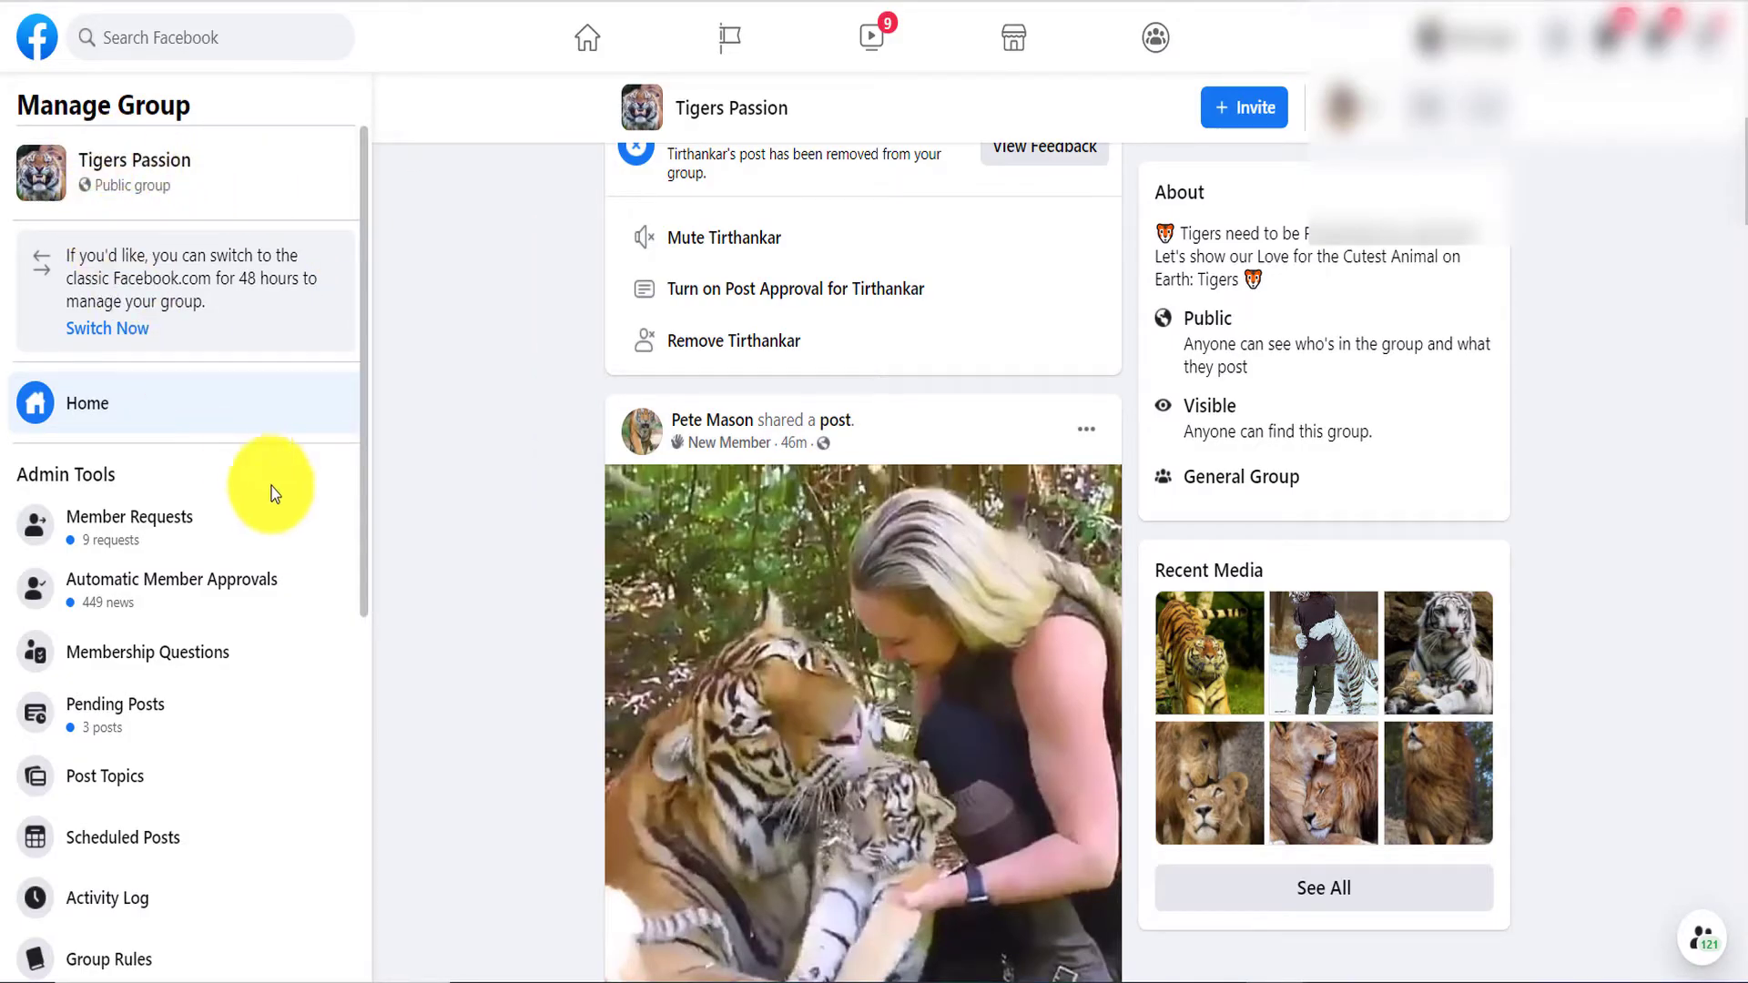
# Highlight the member count under the Tigers Passion group's name
pyautogui.scroll(10, 417, 452)
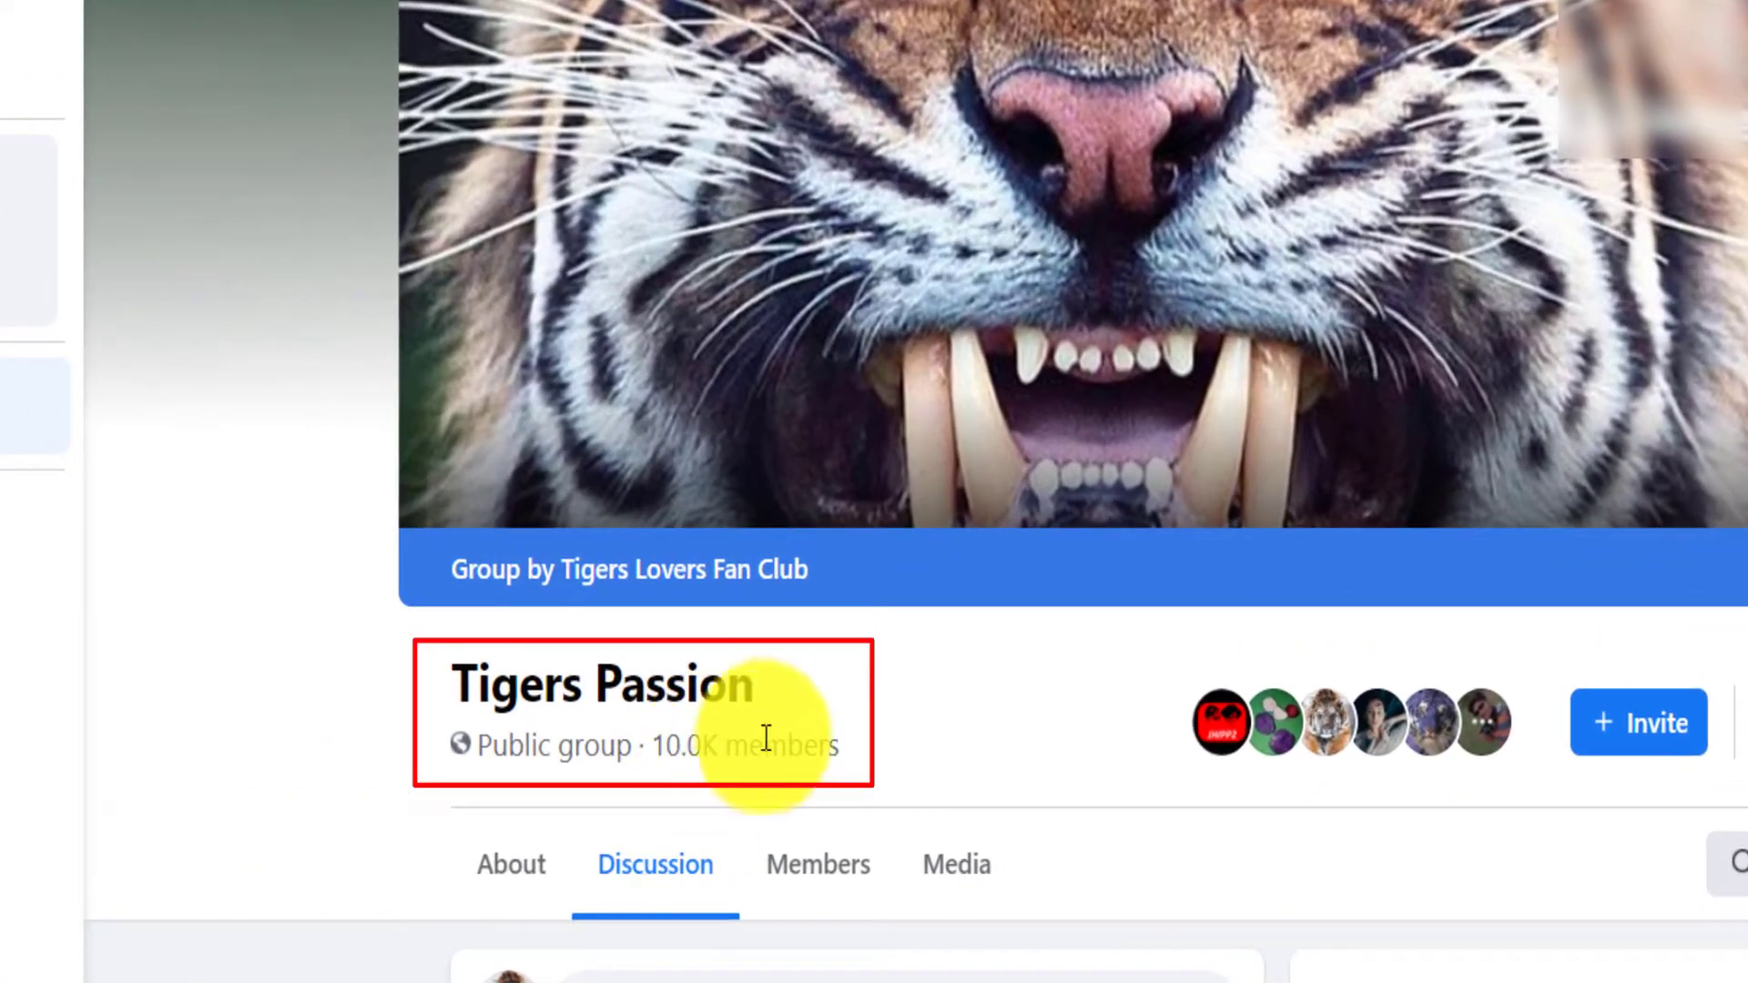
pyautogui.moveTo(838, 751); pyautogui.dragTo(652, 752)
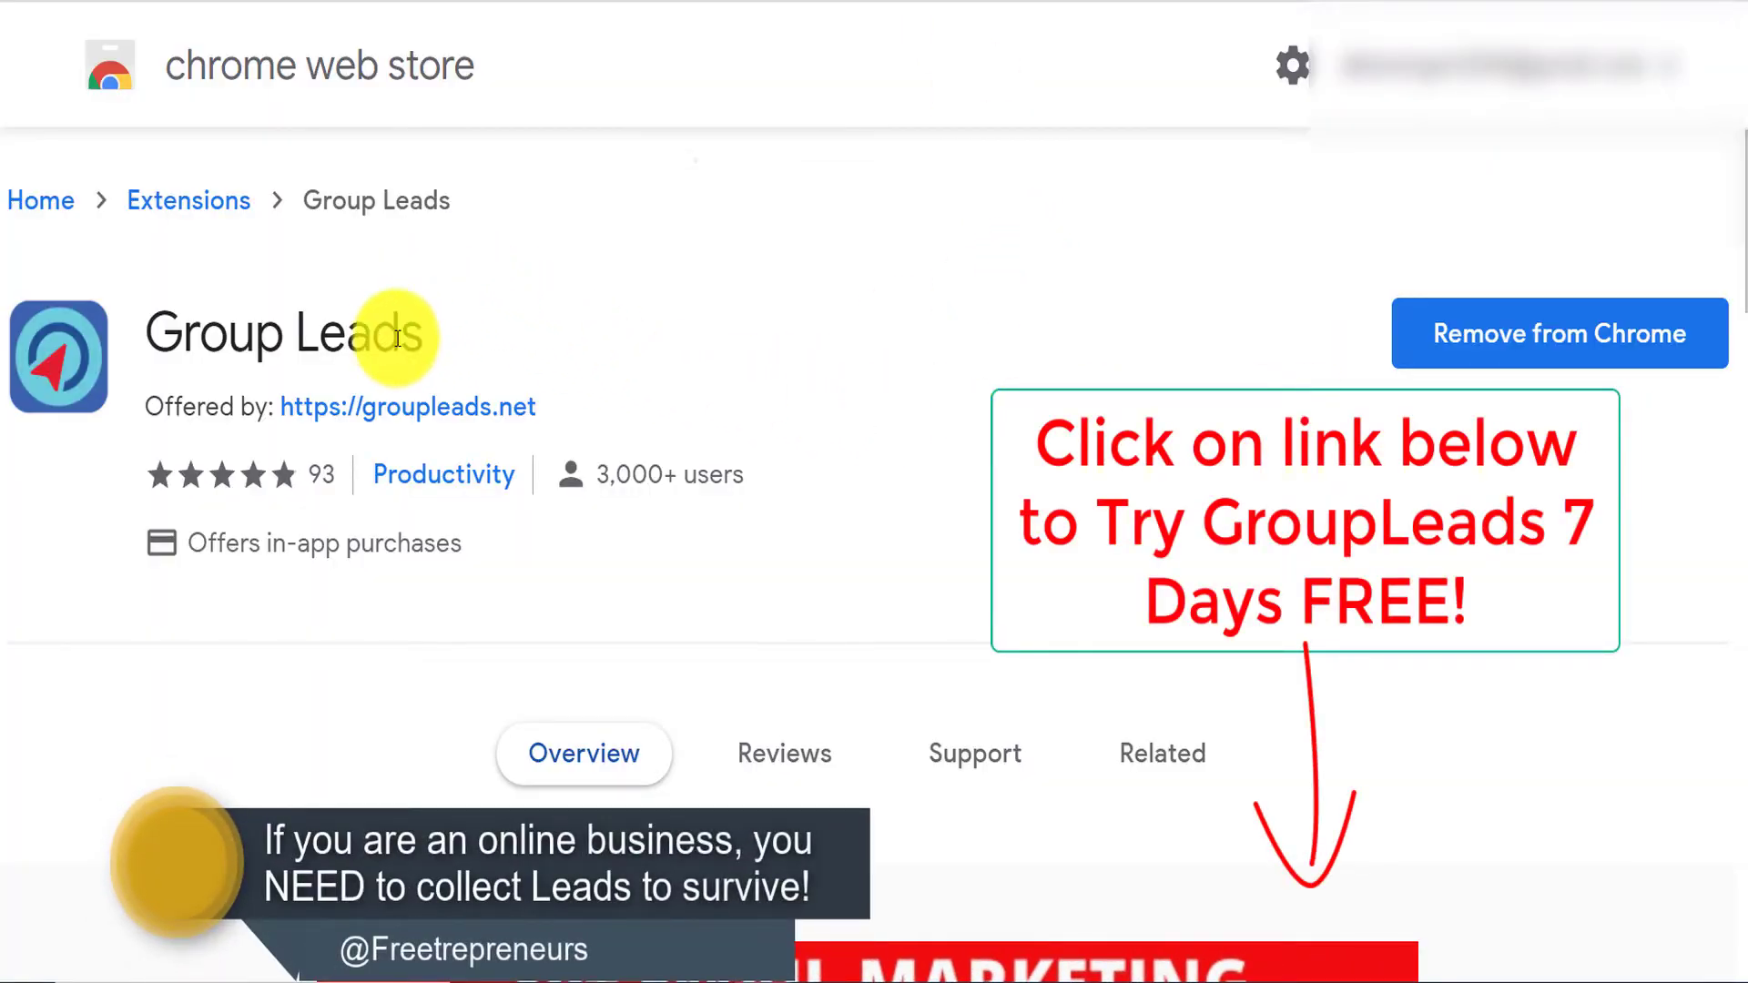
# Examine the Group Leads extension's Chrome Web Store page and its overview graphics
pyautogui.scroll(-9, 1184, 369)
pyautogui.scroll(-5, 1184, 369)
pyautogui.scroll(6, 979, 346)
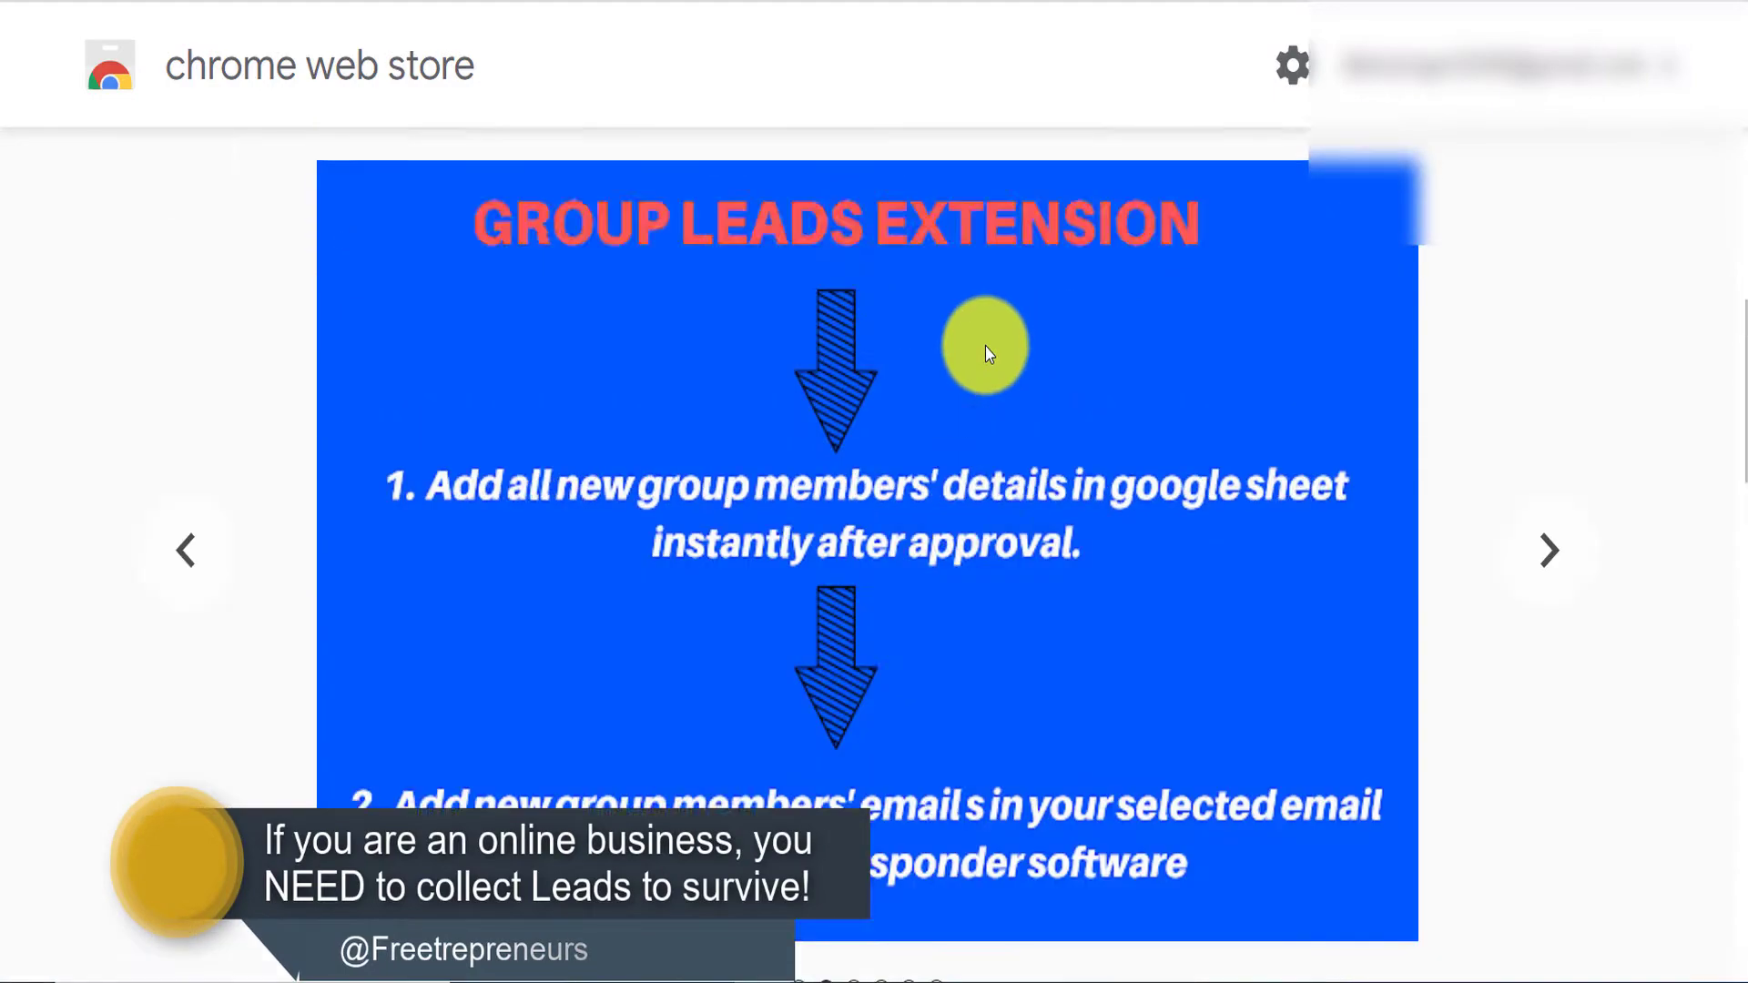
pyautogui.scroll(-1, 981, 350)
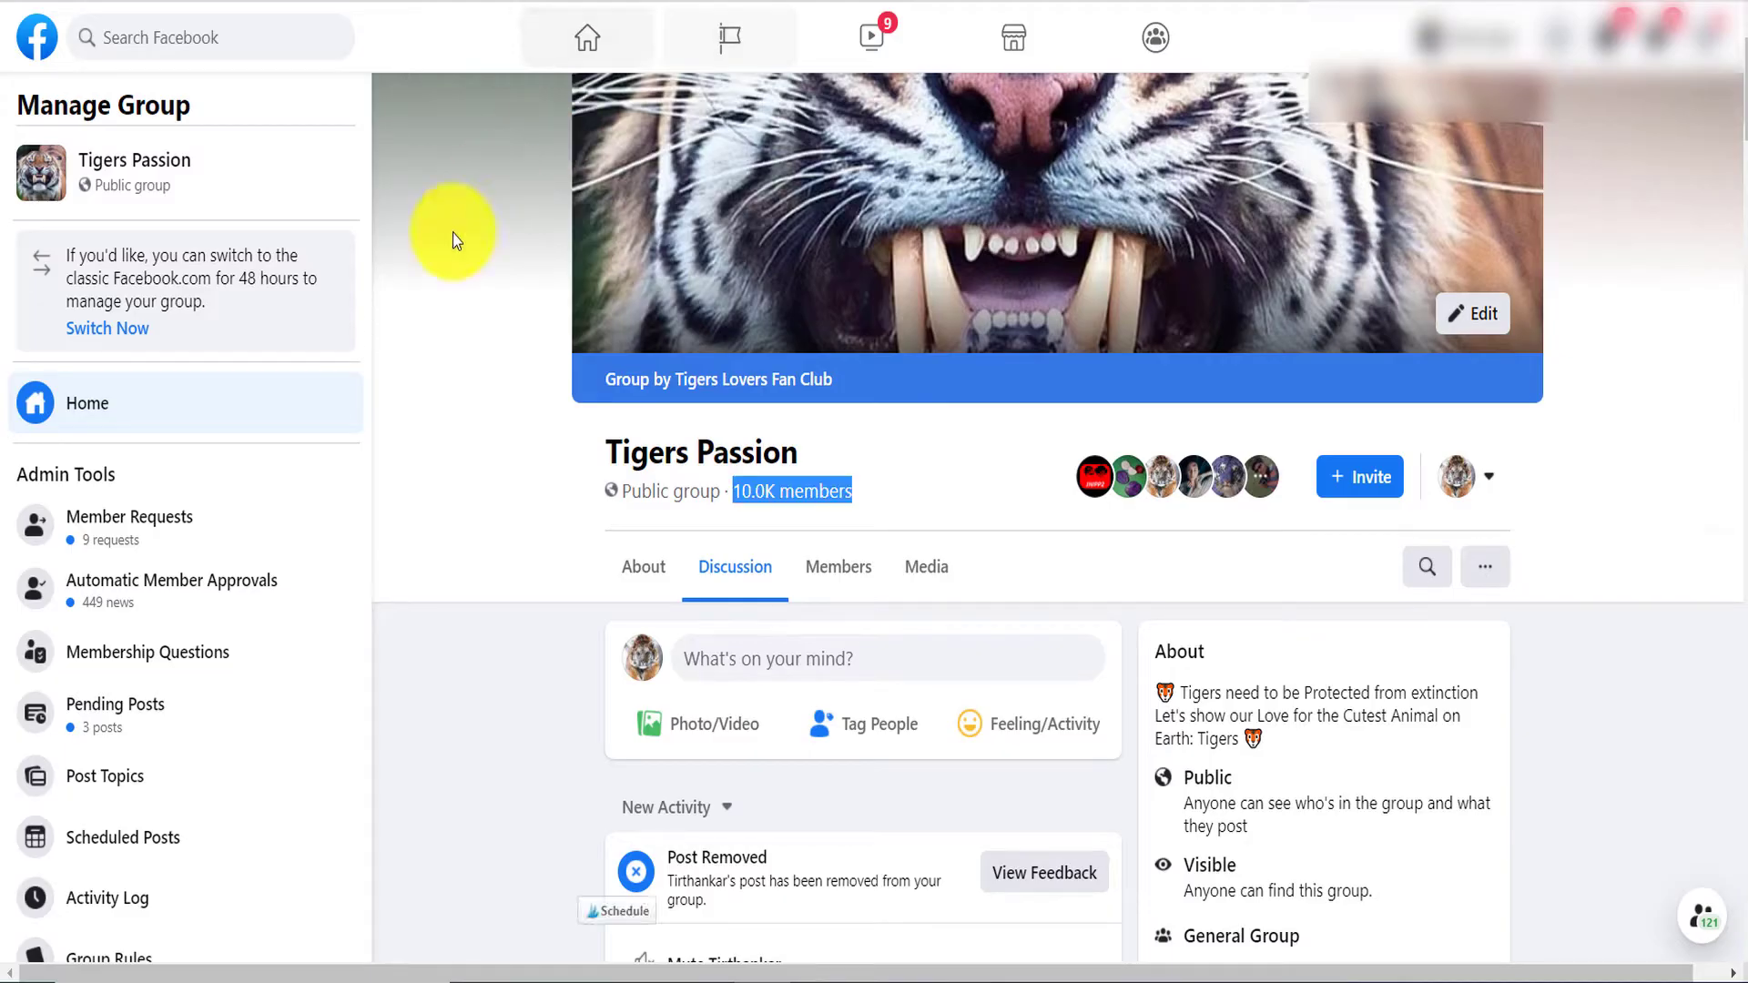
# Open the Tigers Passion group's member requests and review the pending applicants' profiles and answers
pyautogui.click(167, 519)
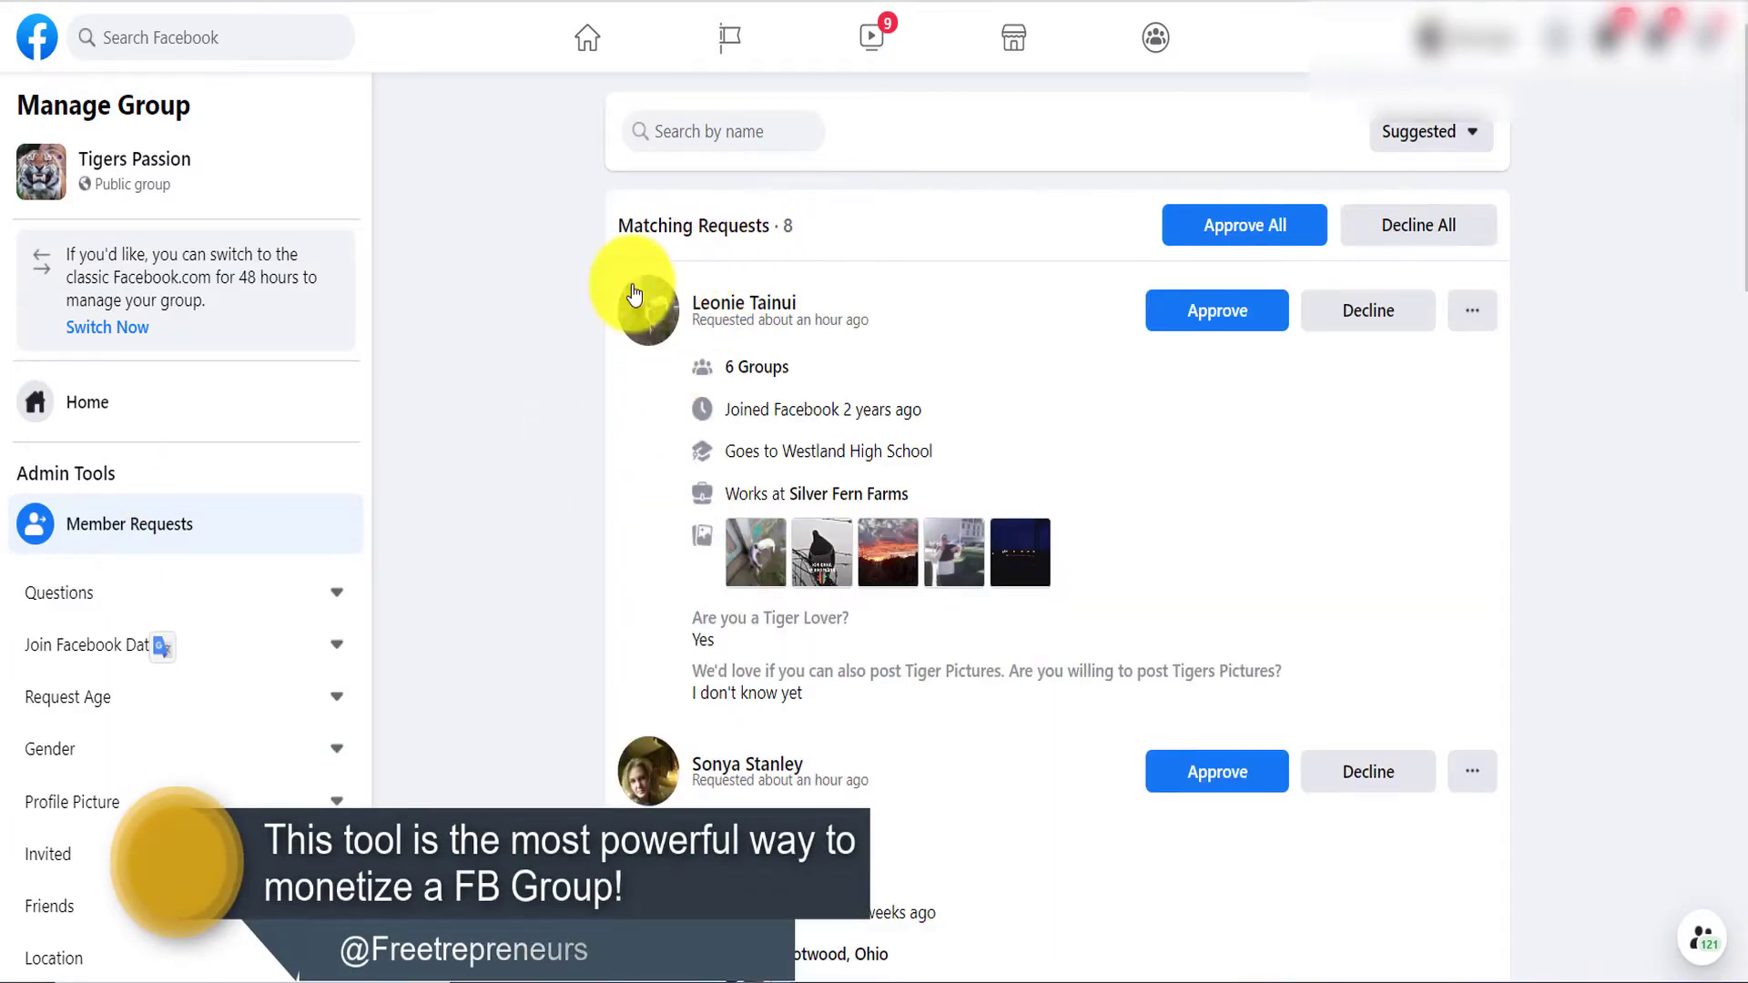
pyautogui.moveTo(635, 293)
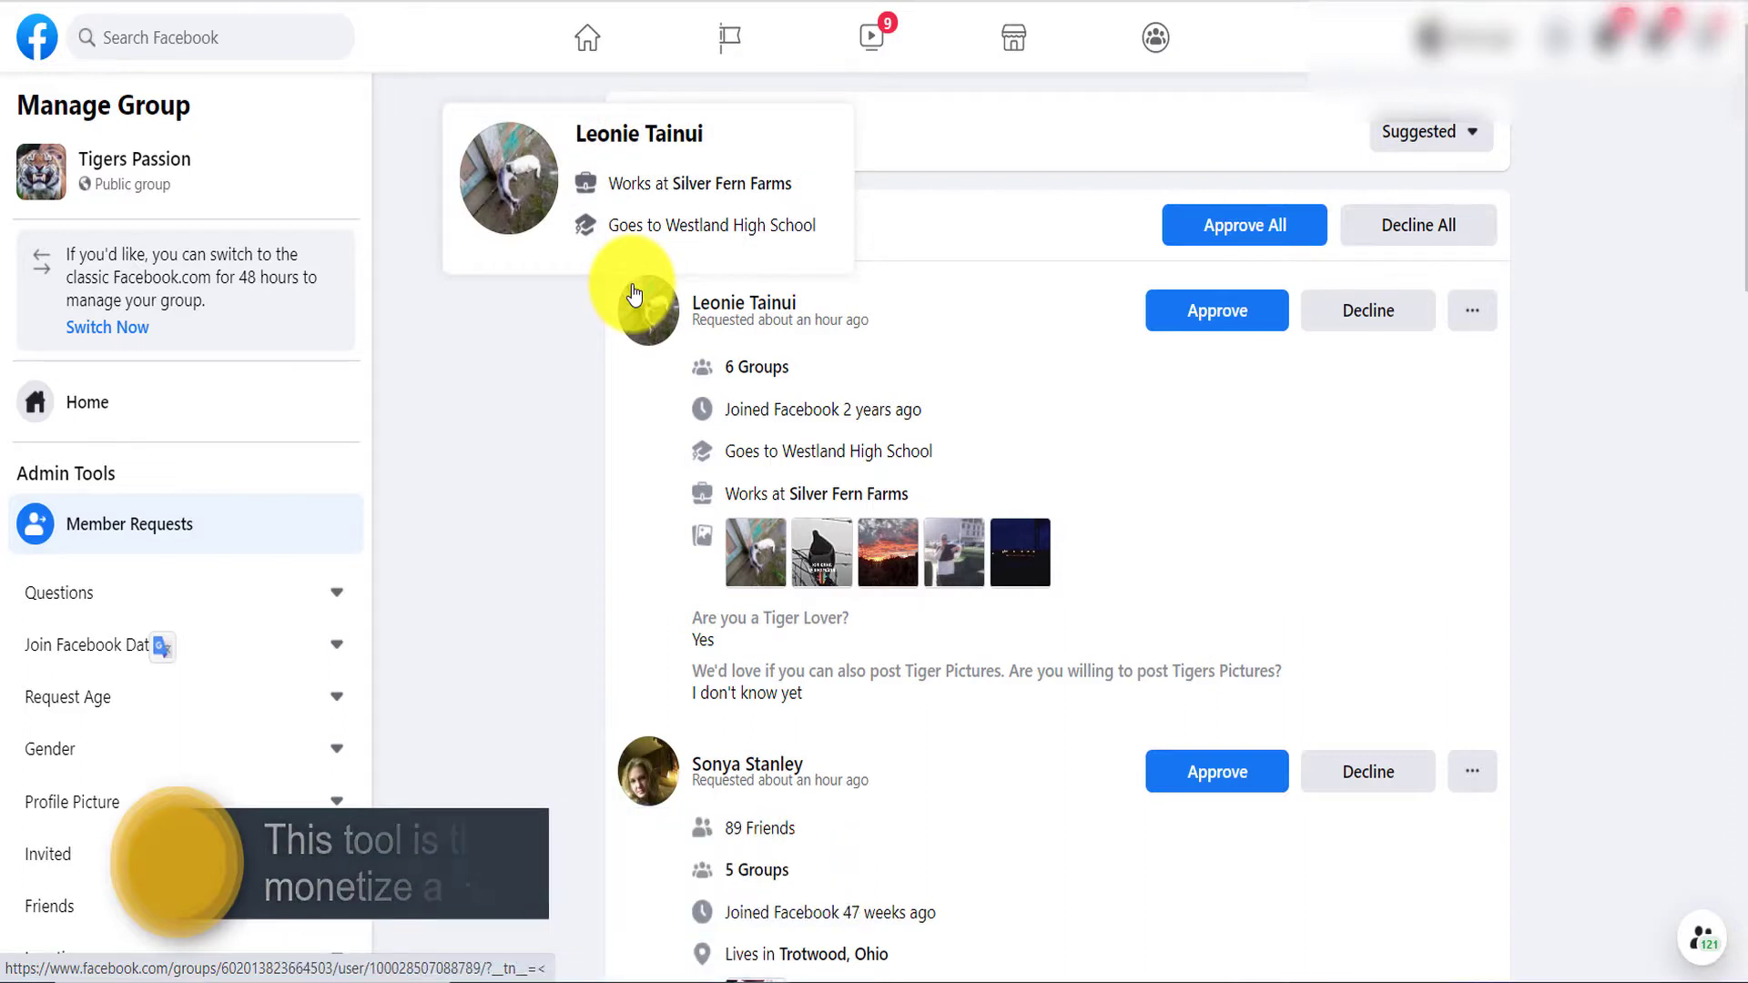
pyautogui.moveTo(1734, 196); pyautogui.dragTo(1741, 314)
pyautogui.scroll(-3, 937, 519)
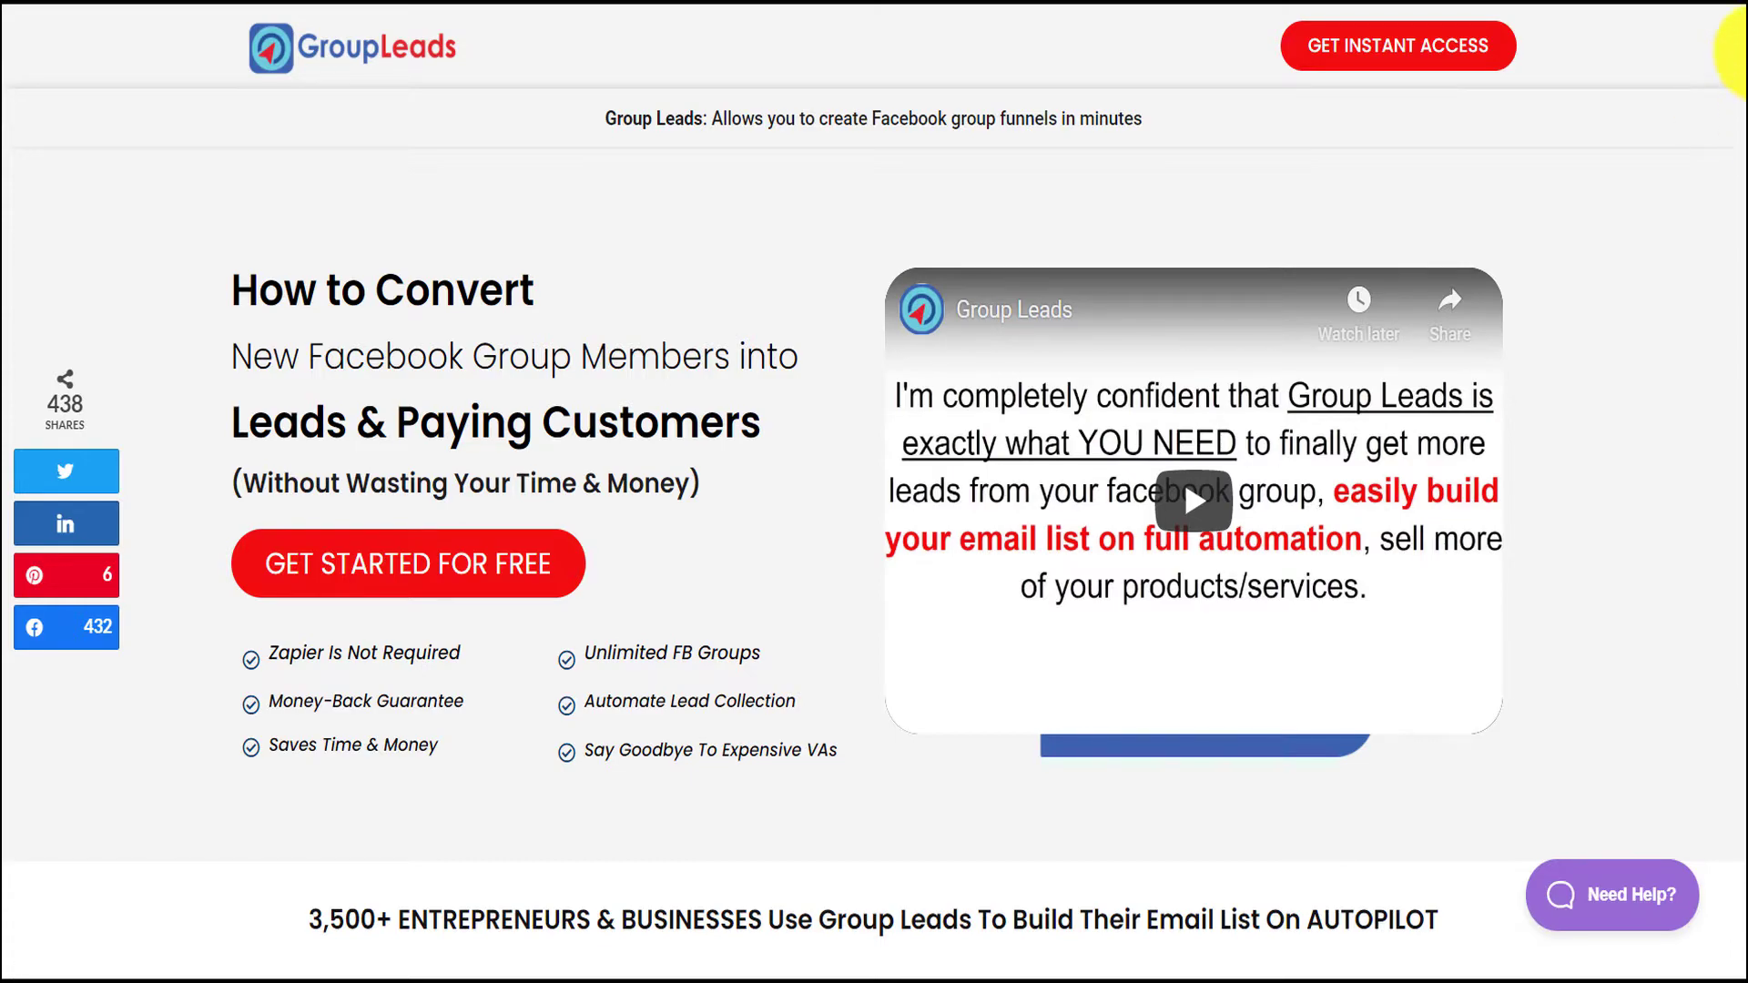
# Examine the Group Leads website's video testimonials, How It Works steps and feature descriptions, then return to its beginning
pyautogui.scroll(-5, 1735, 91)
pyautogui.scroll(-5, 1734, 91)
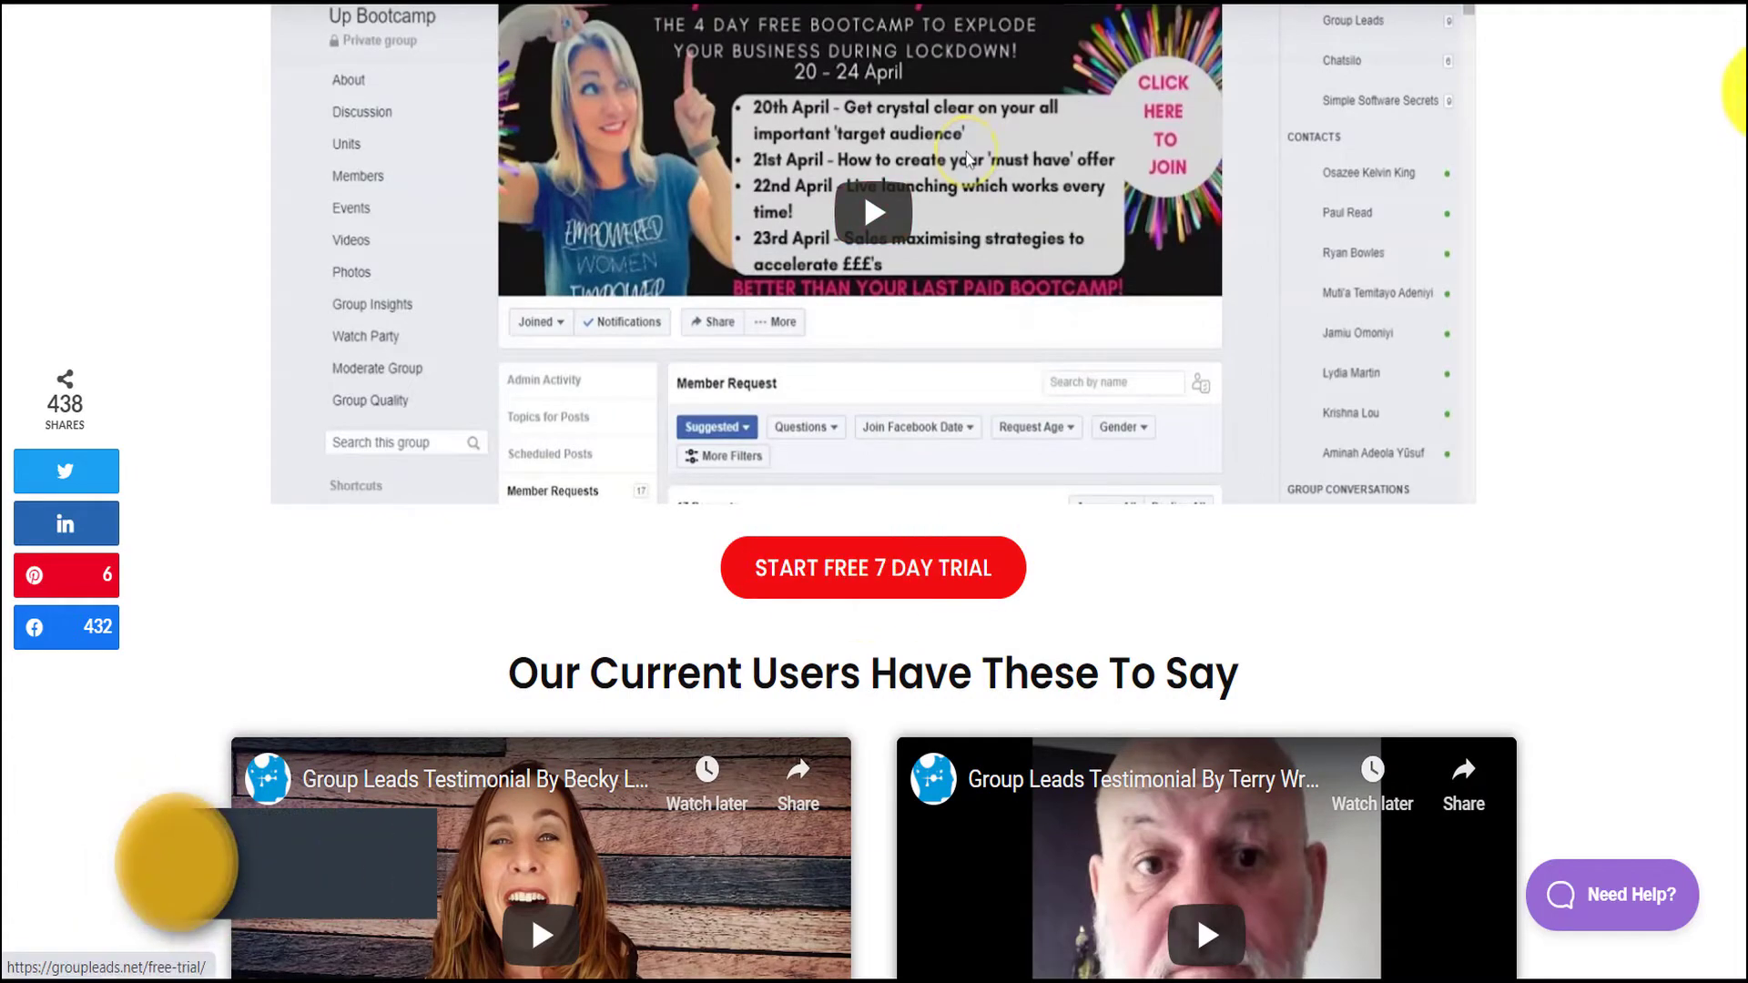
pyautogui.scroll(-2, 1739, 91)
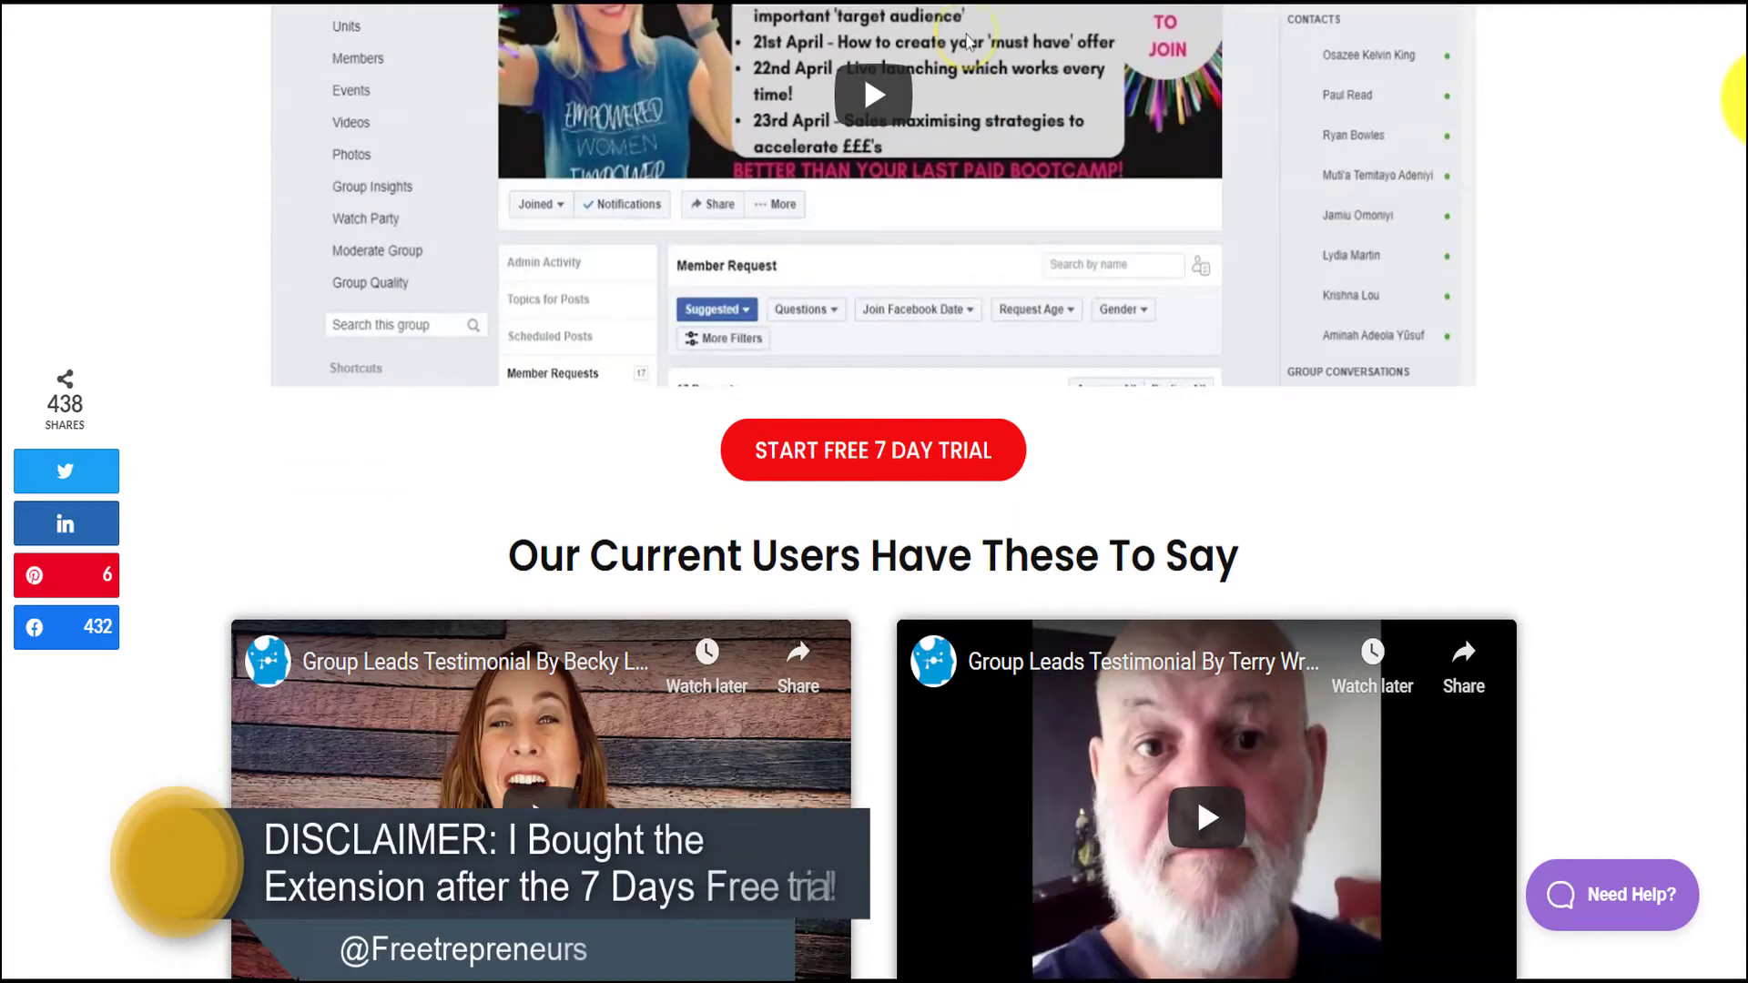
pyautogui.scroll(-3, 1739, 100)
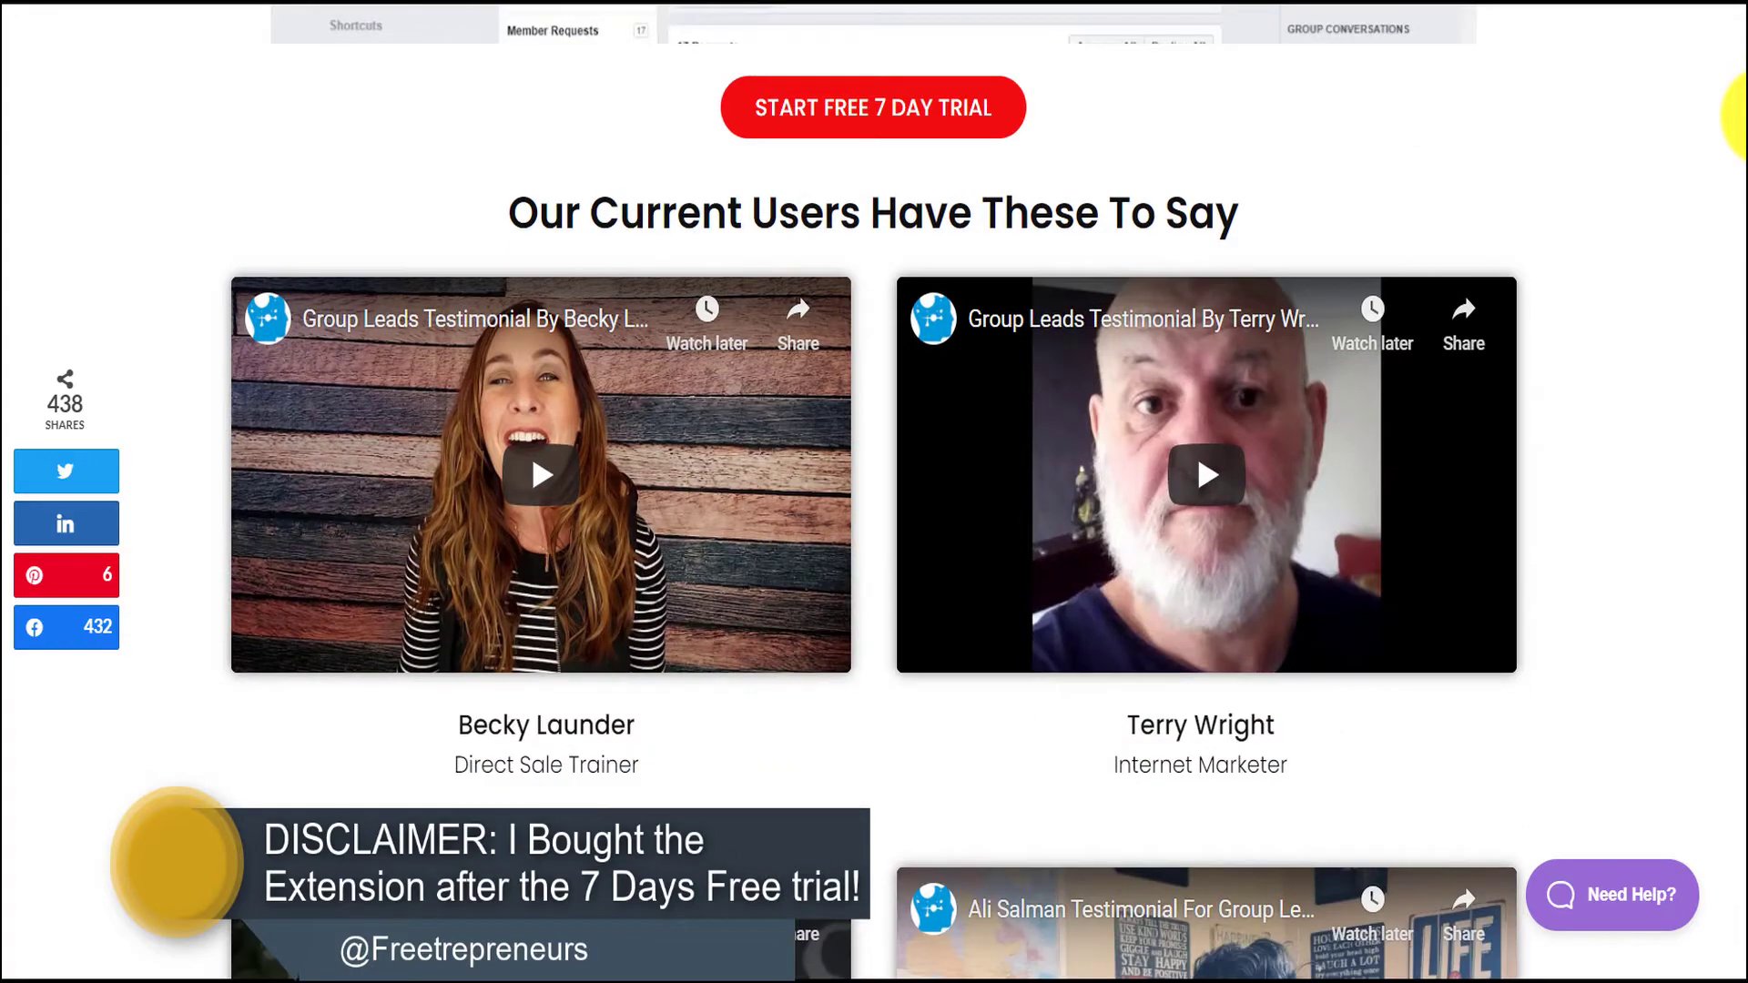
pyautogui.scroll(-1, 1740, 113)
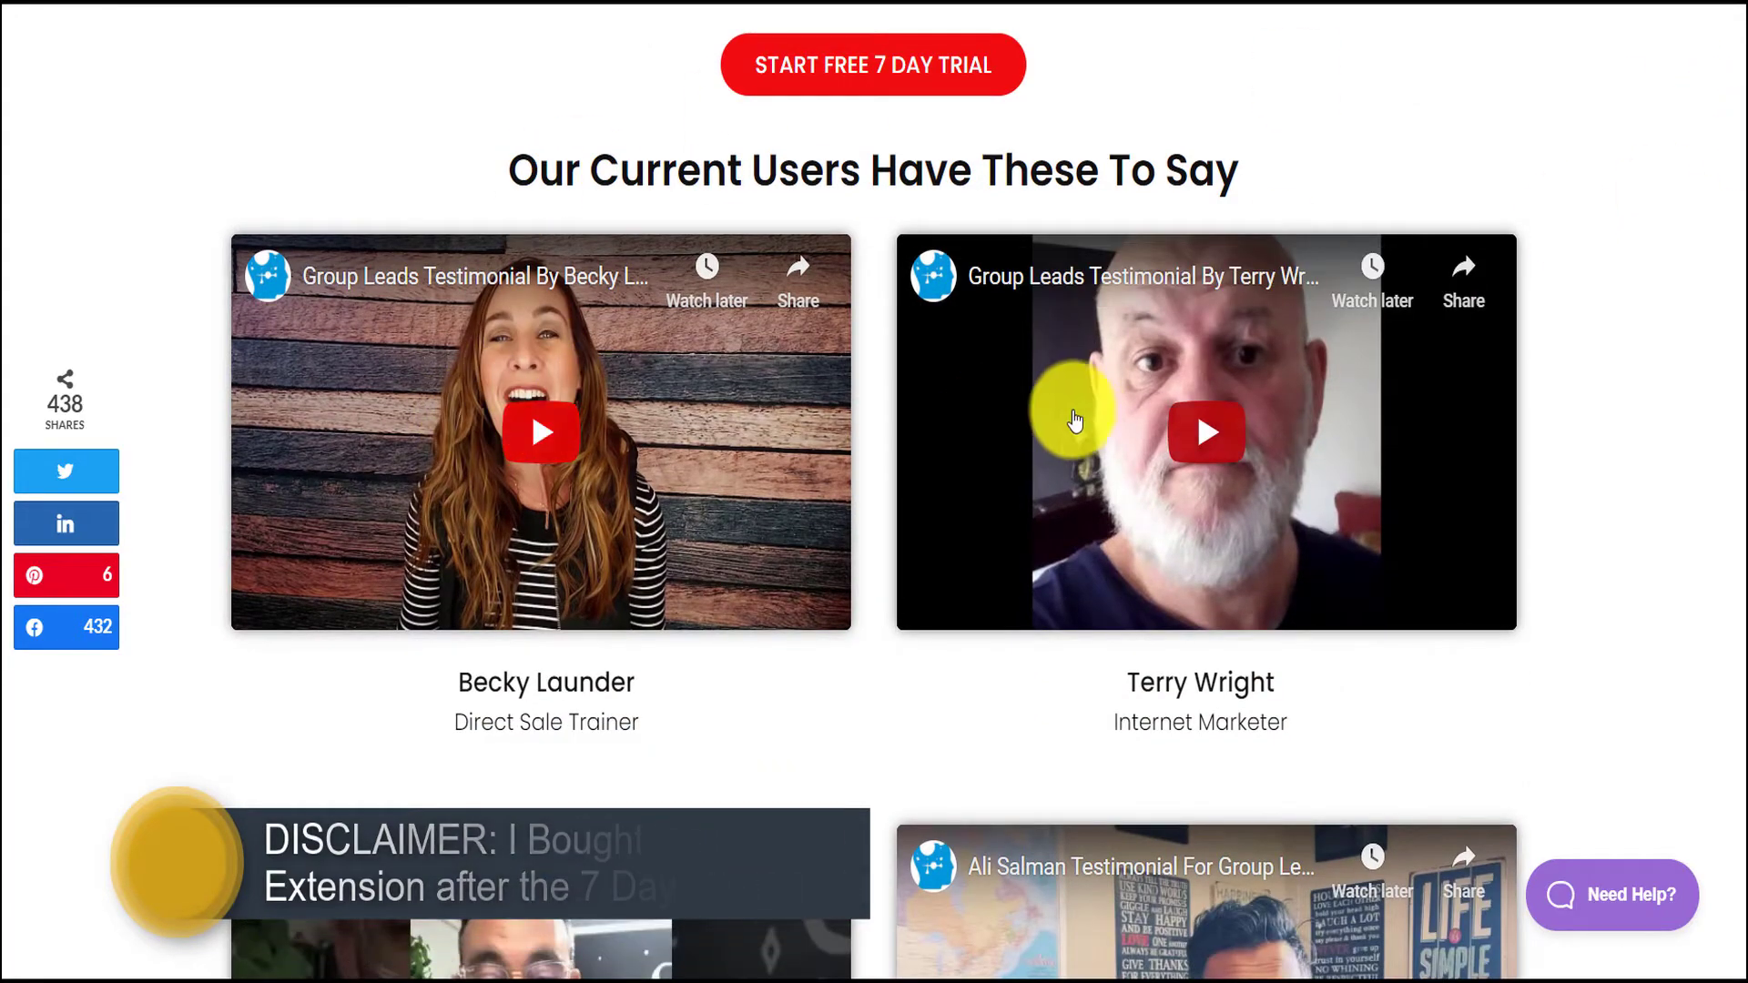
pyautogui.scroll(3, 1569, 507)
pyautogui.scroll(-15, 1737, 156)
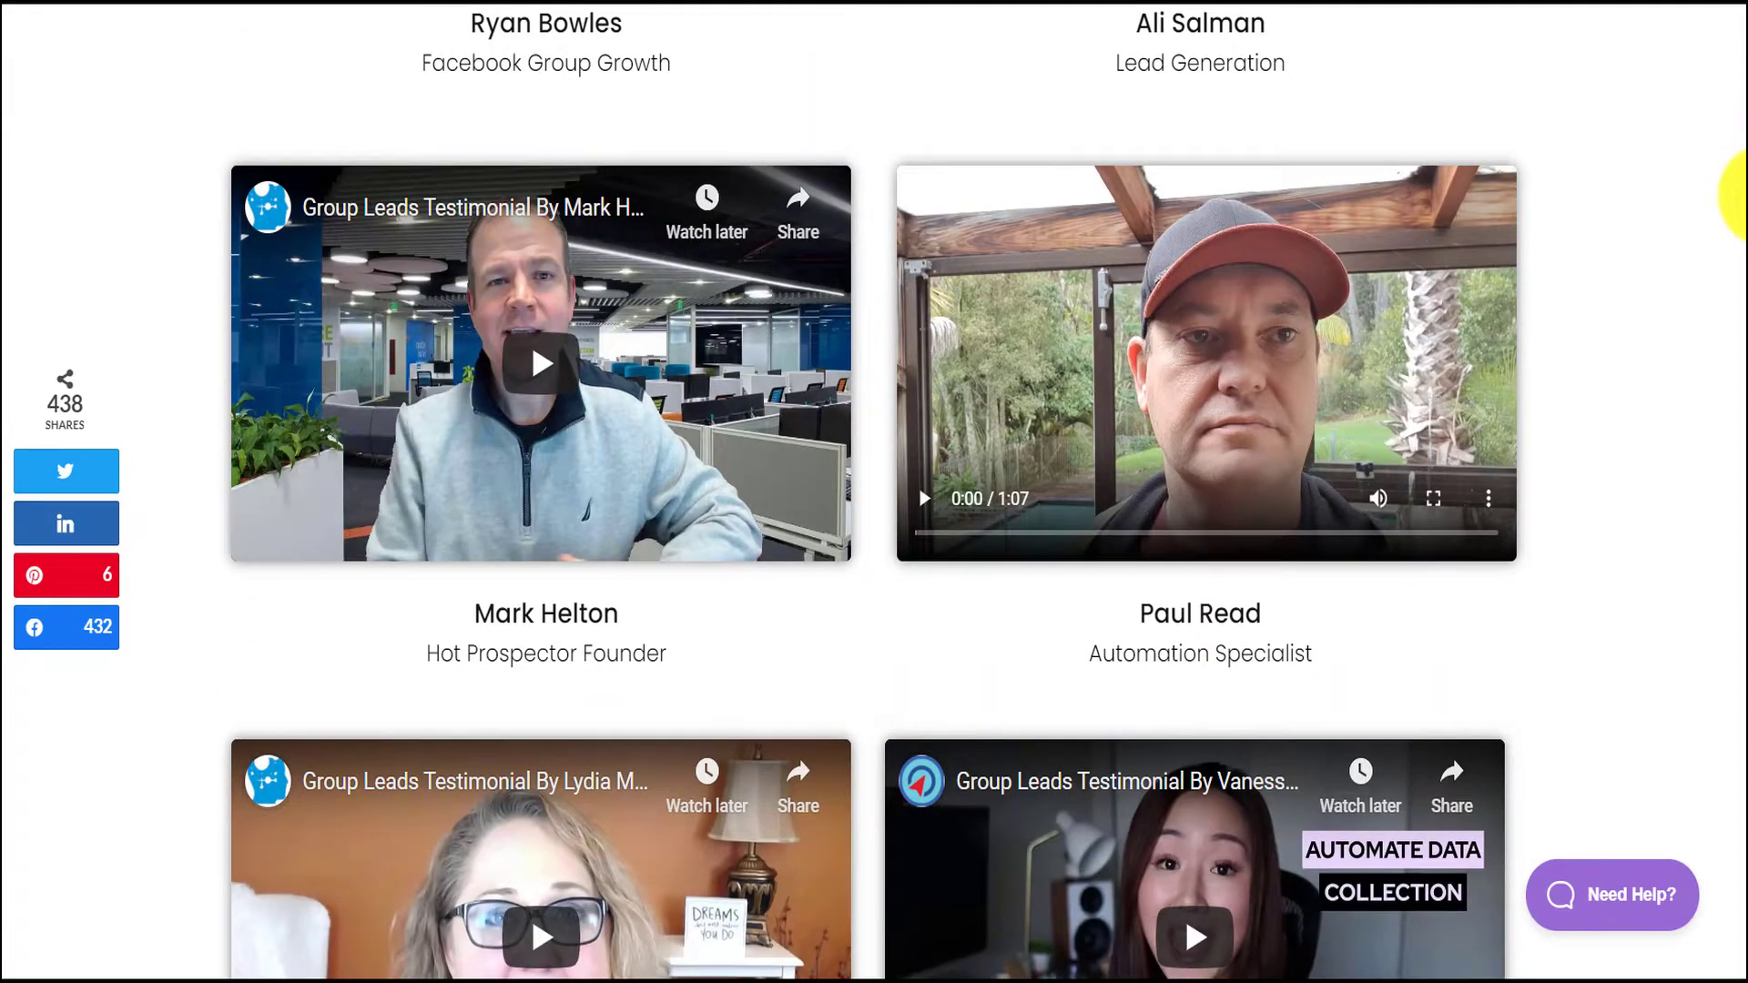
pyautogui.scroll(-6, 1735, 210)
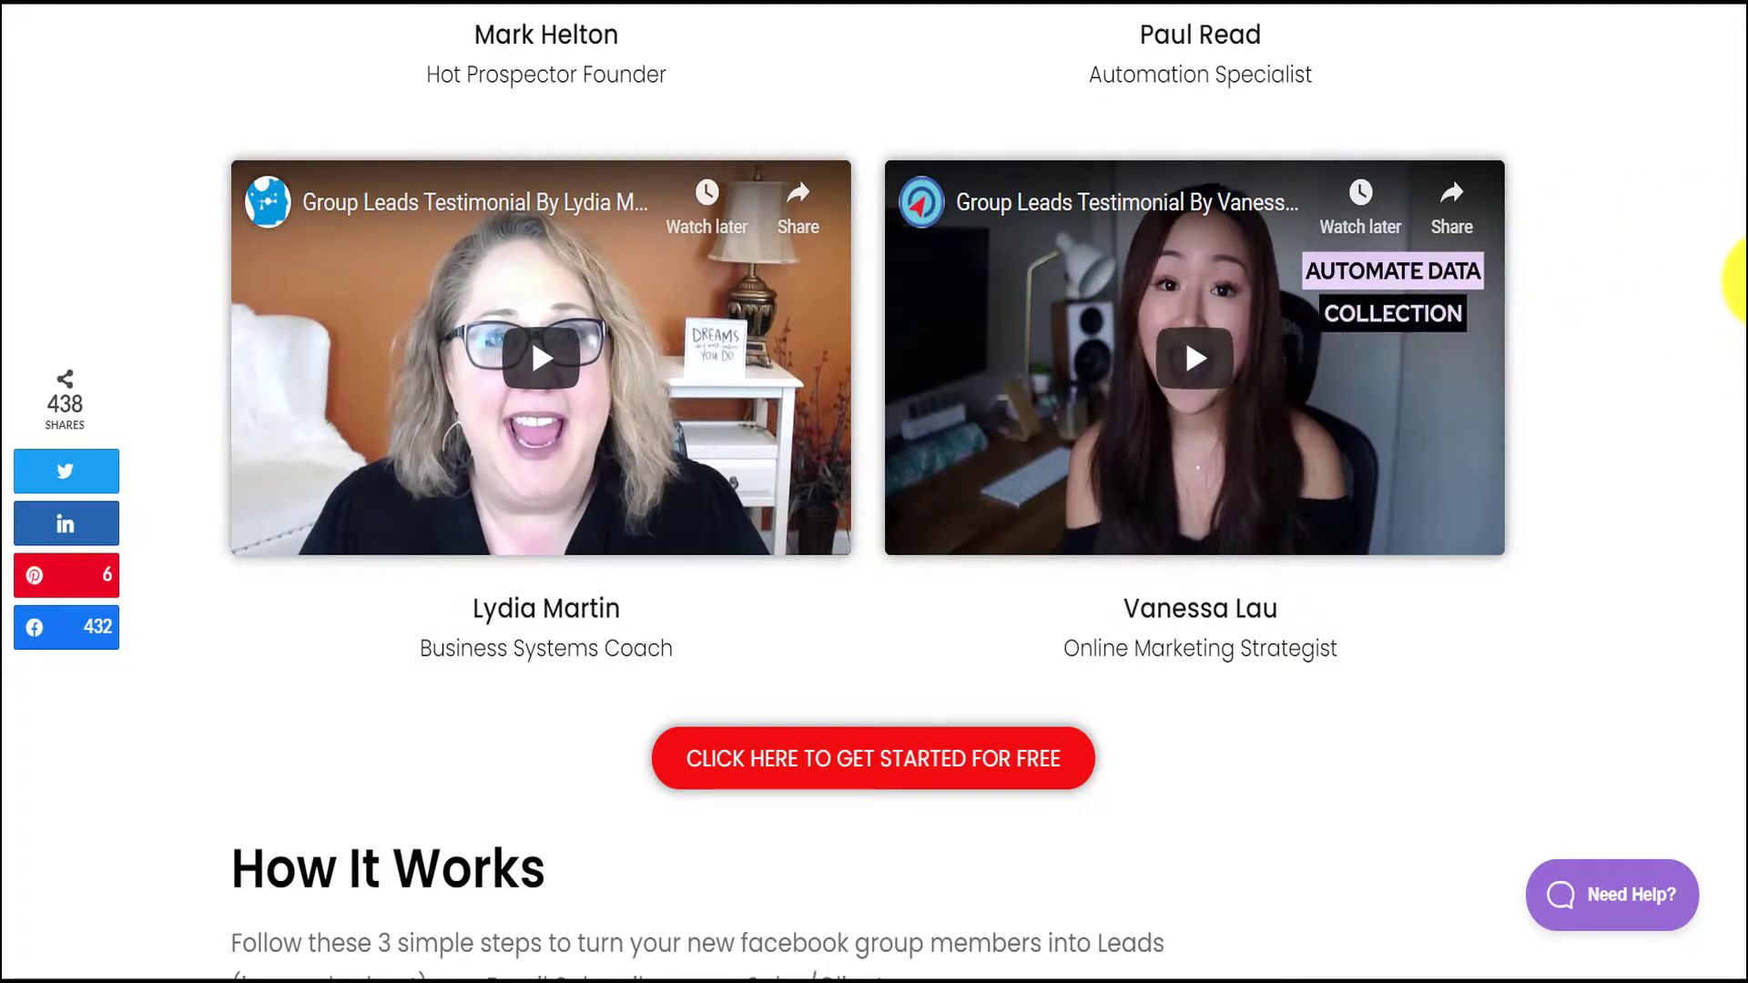
pyautogui.scroll(-5, 1741, 237)
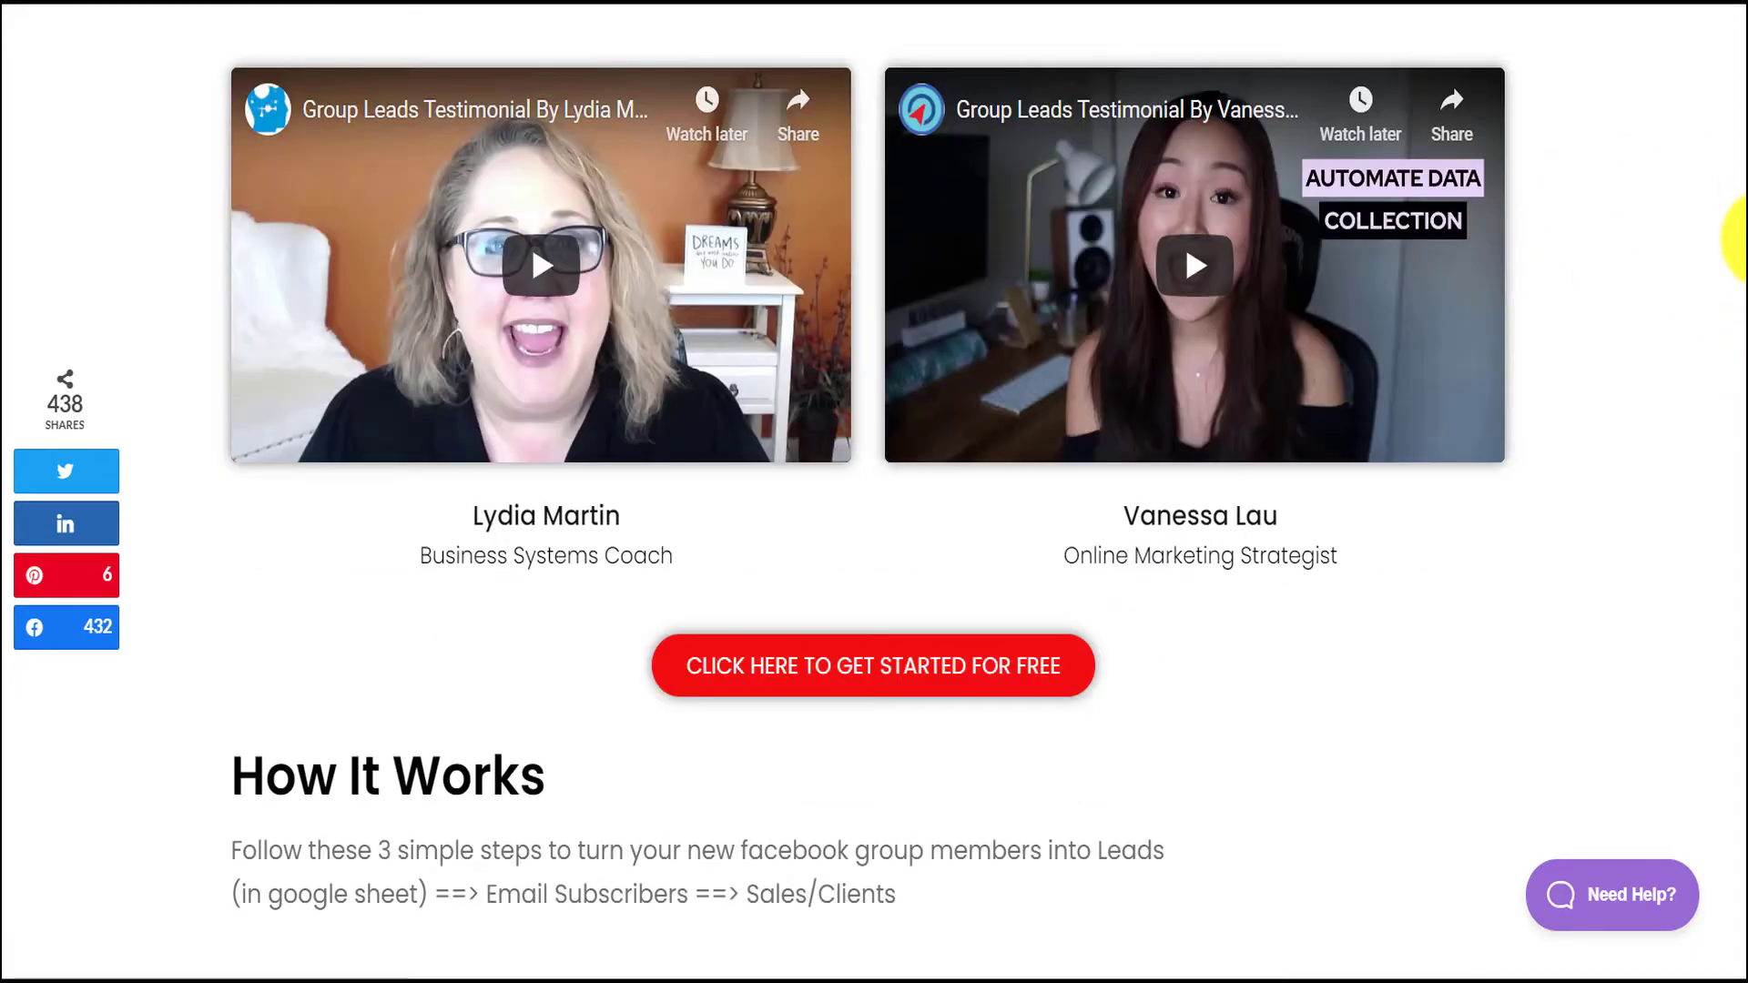
pyautogui.scroll(-2, 1739, 259)
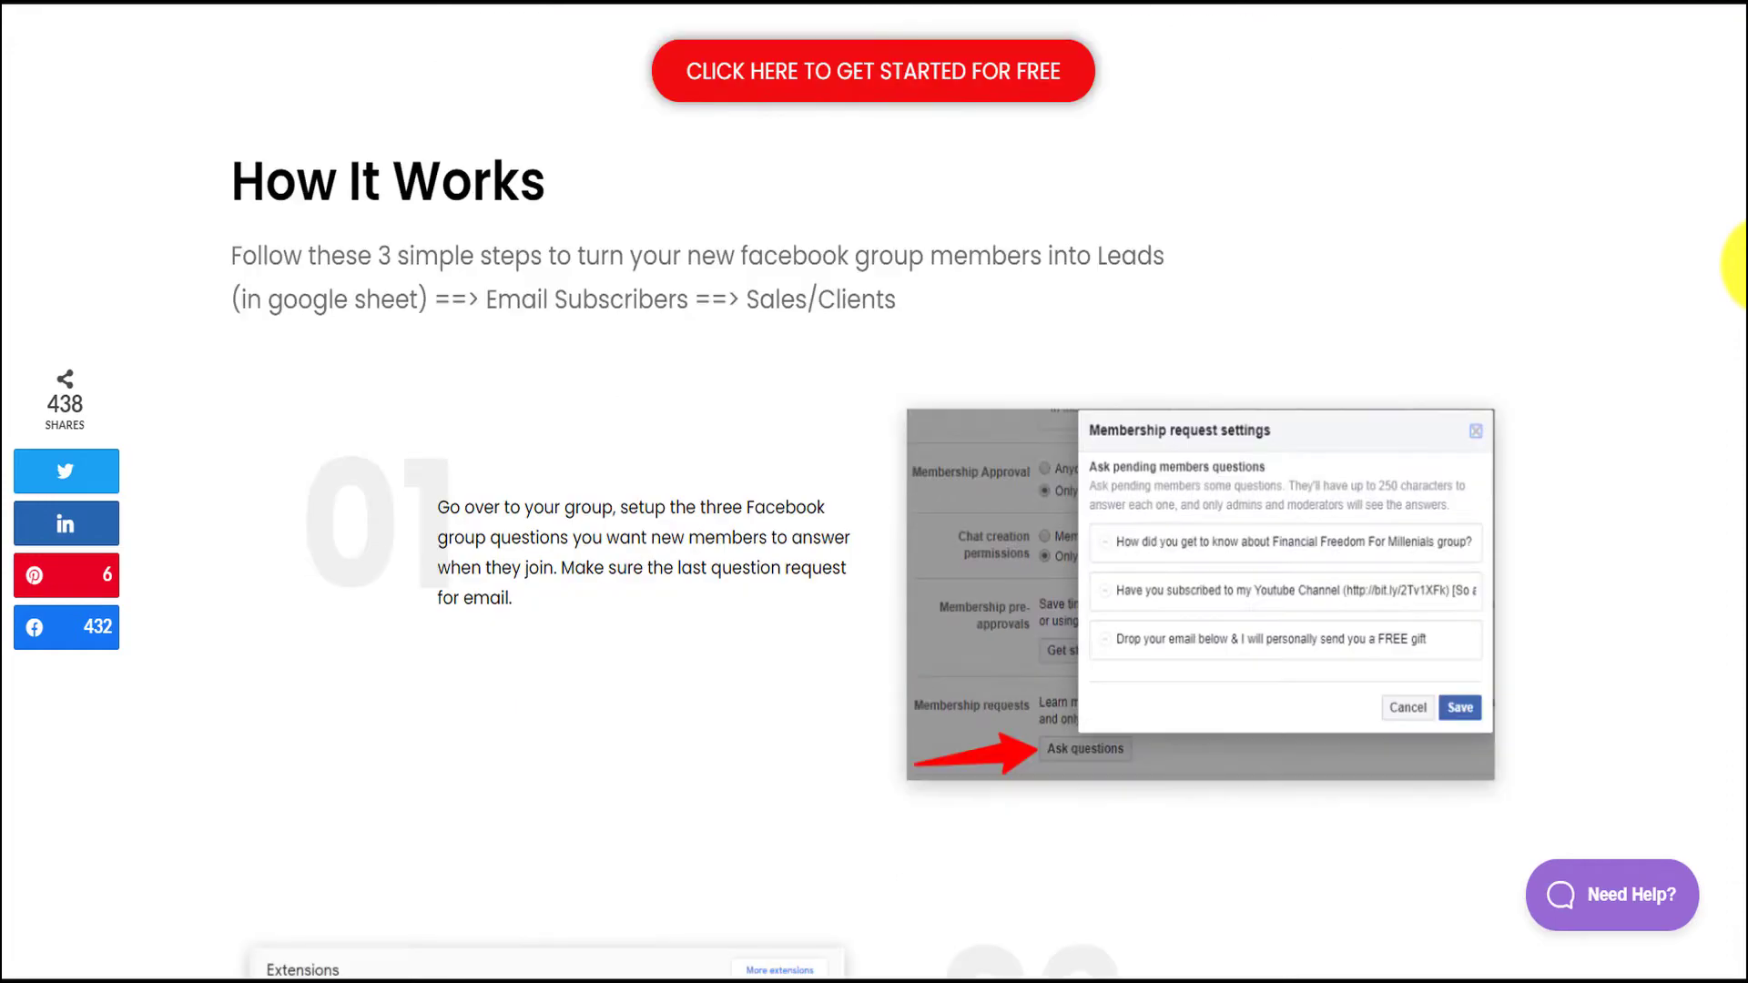
pyautogui.scroll(-2, 1741, 264)
pyautogui.moveTo(1741, 273); pyautogui.dragTo(1741, 626)
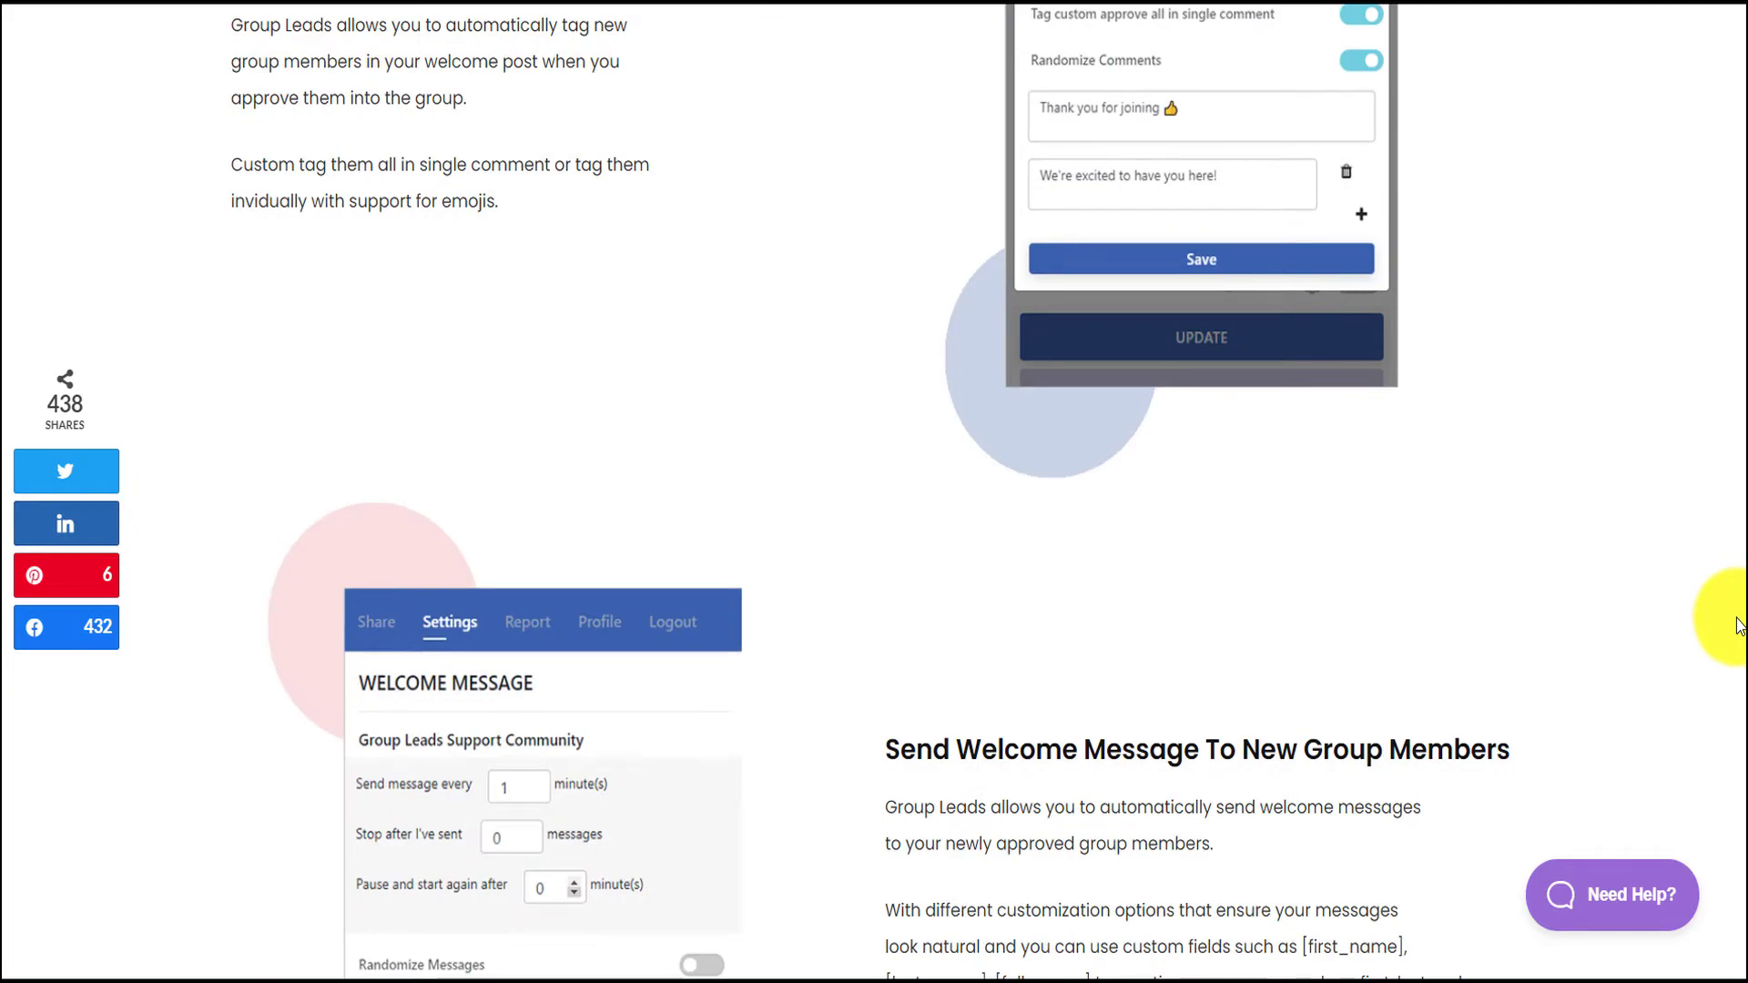
pyautogui.moveTo(1741, 626); pyautogui.dragTo(1700, 49)
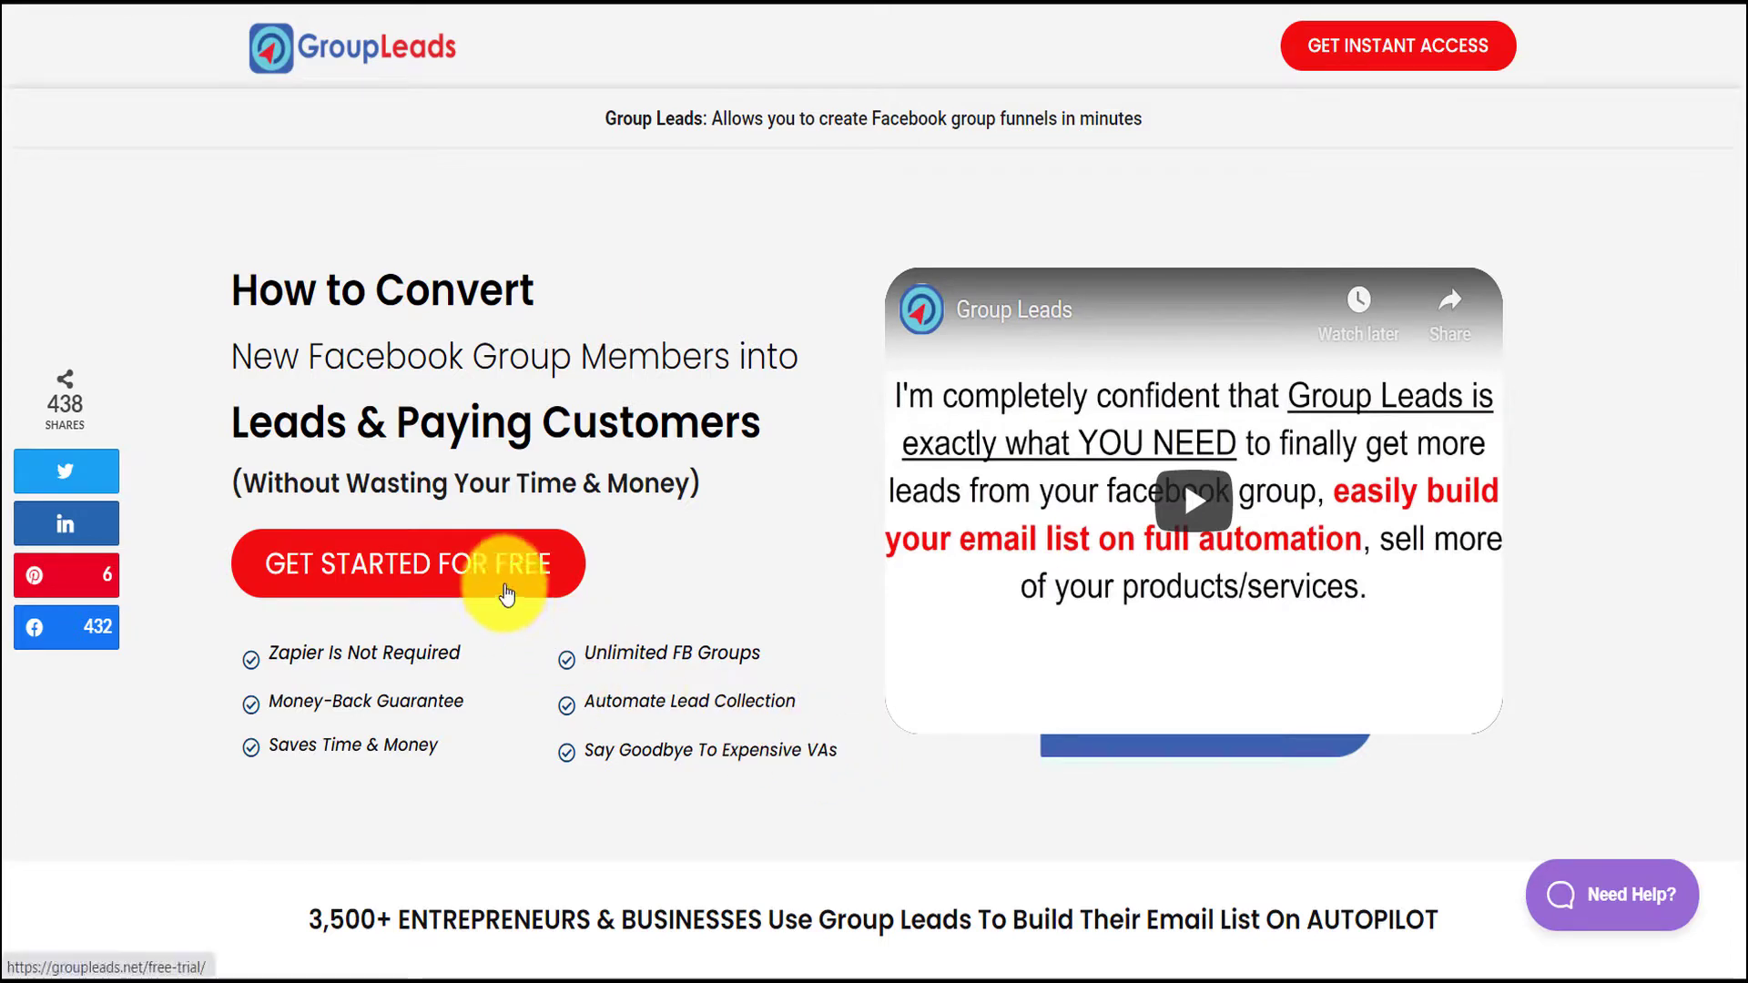
# Open the Group Leads free-trial page and bring its three pricing plans into view
pyautogui.click(505, 593)
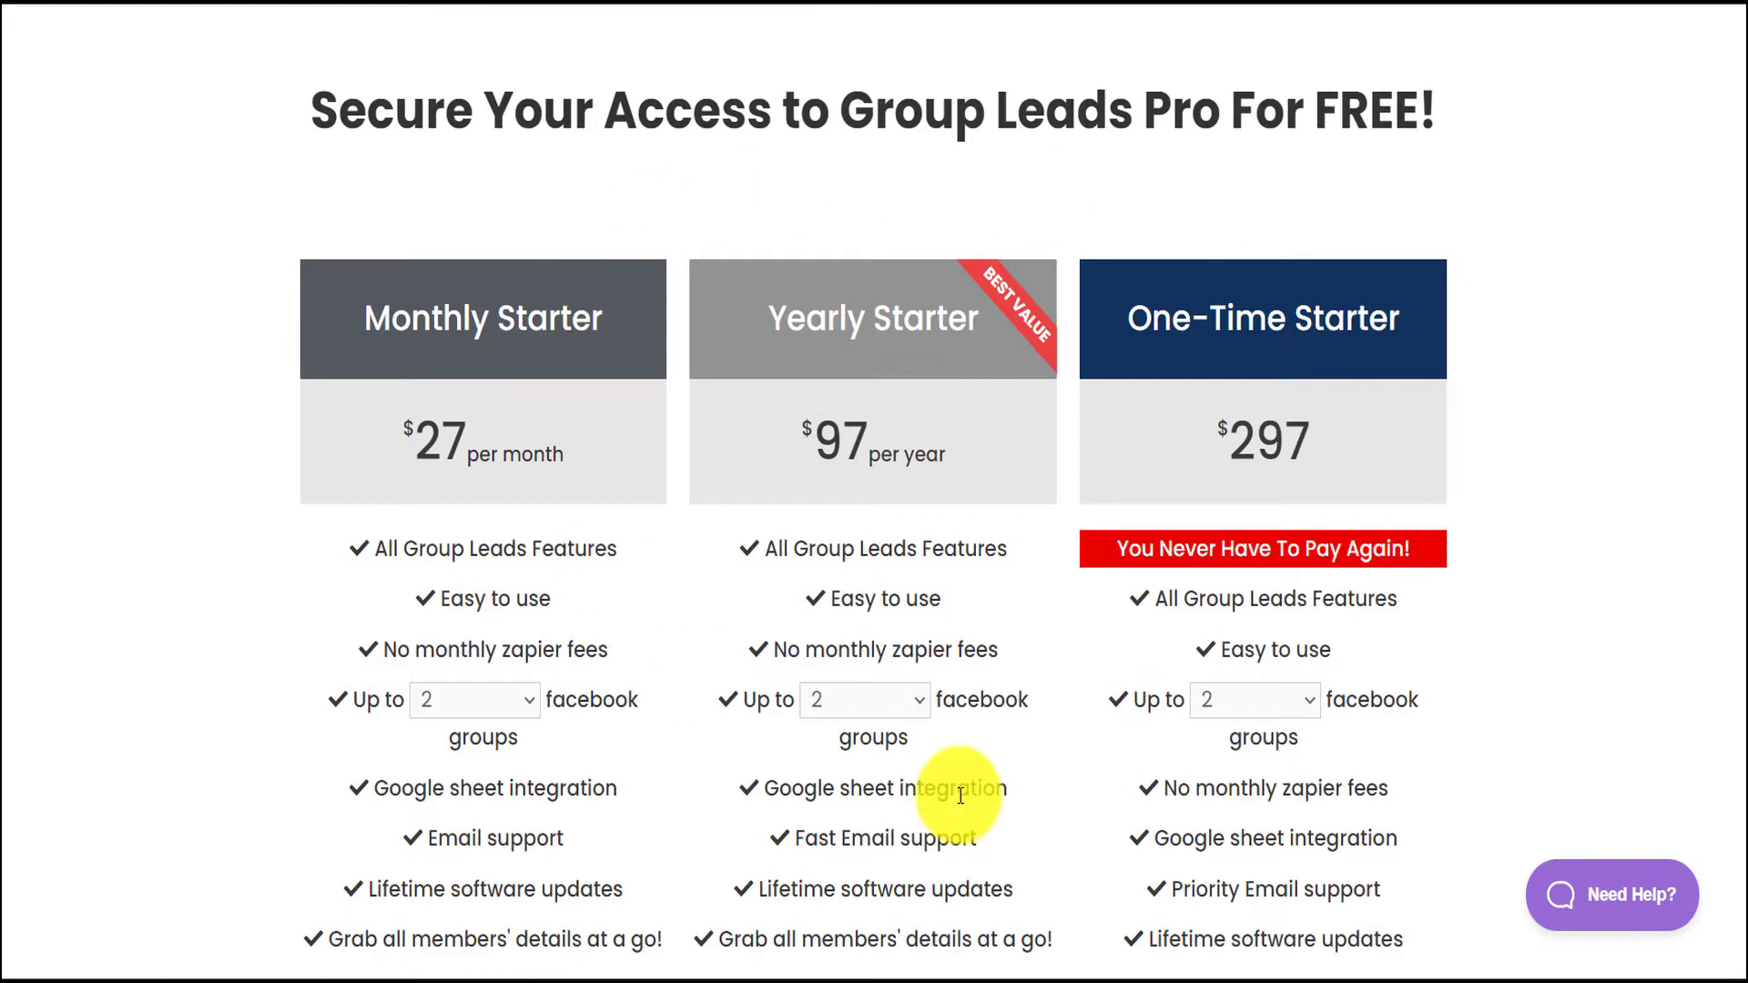
pyautogui.scroll(-2, 1734, 178)
pyautogui.scroll(1, 1735, 169)
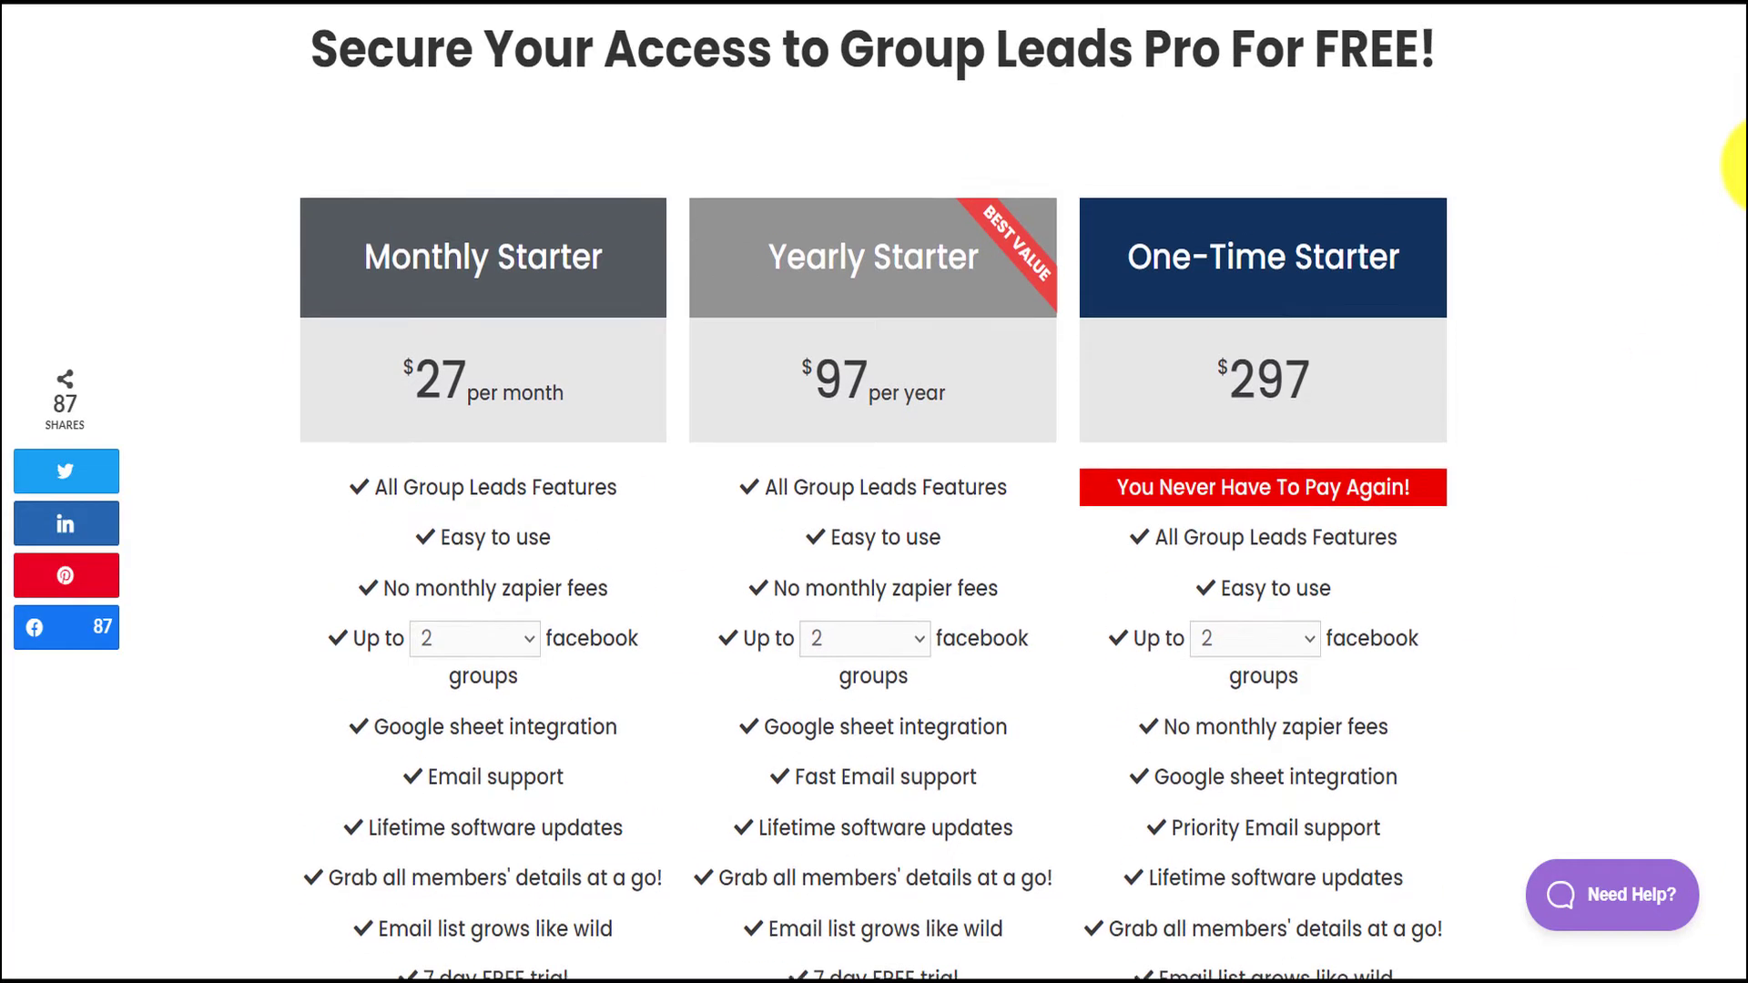
pyautogui.scroll(-1, 1737, 167)
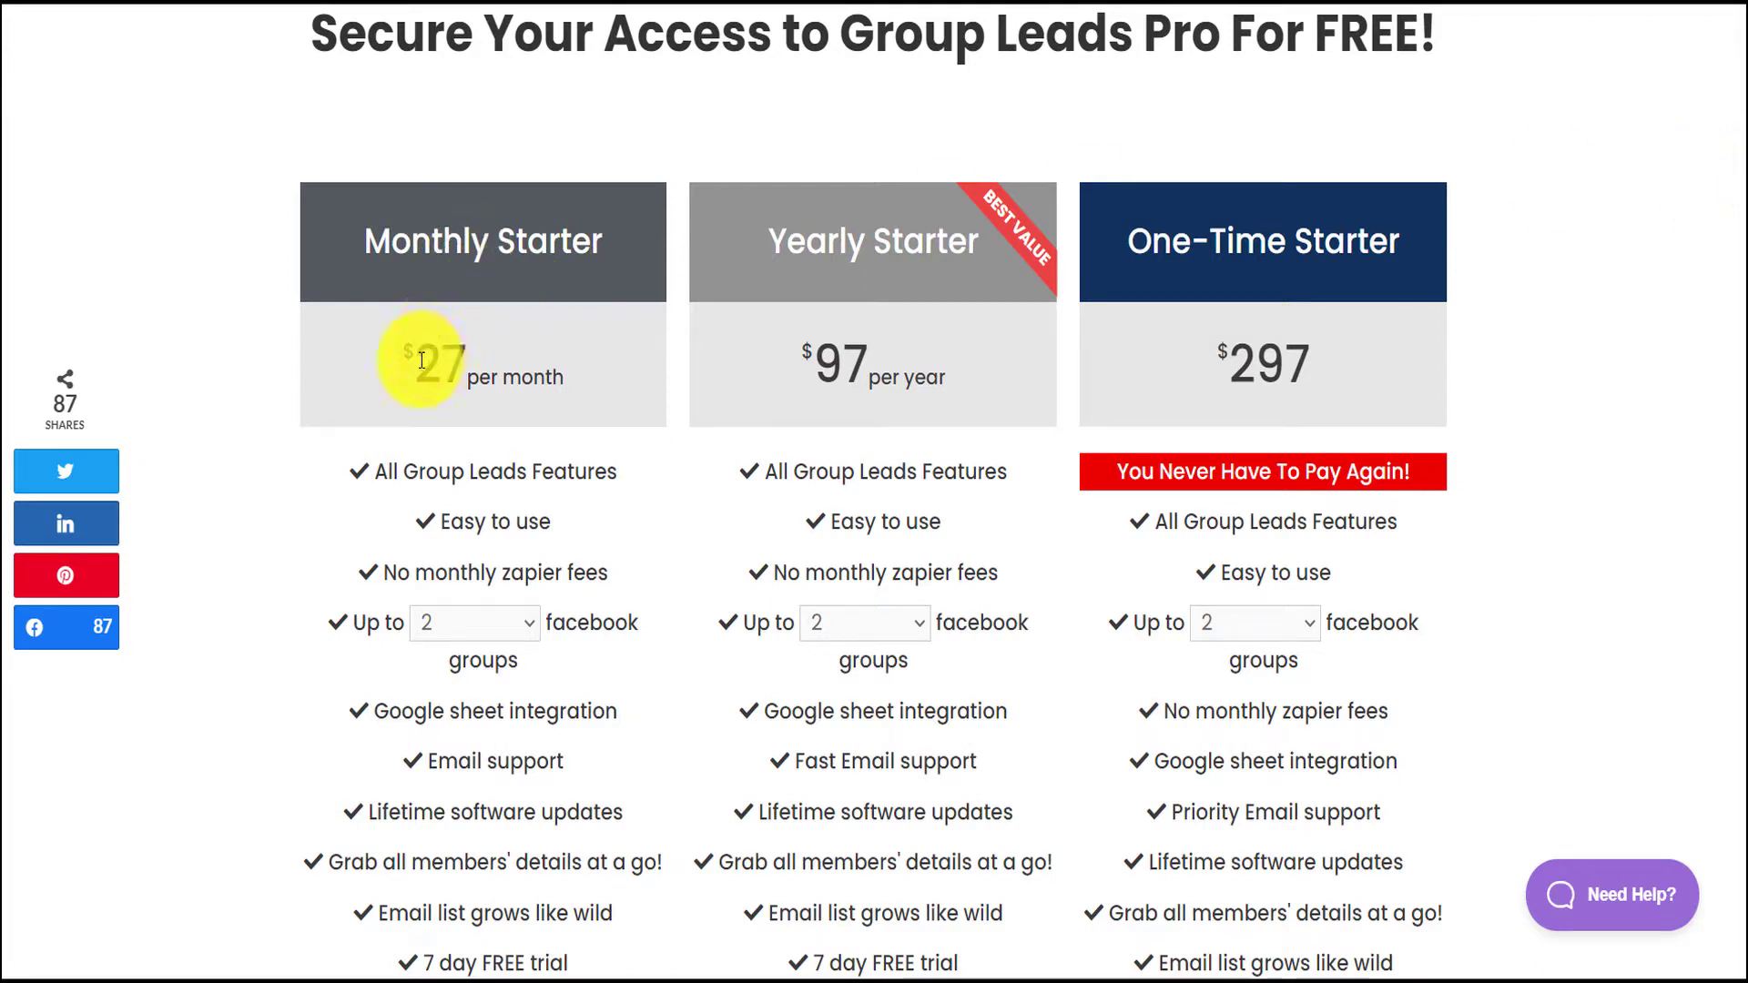
# Compare the prices of the Monthly, Yearly and One-Time Starter plans, highlighting each amount
pyautogui.moveTo(421, 360); pyautogui.dragTo(468, 359)
pyautogui.click(475, 366)
pyautogui.moveTo(425, 343); pyautogui.dragTo(468, 343)
pyautogui.click(468, 343)
pyautogui.doubleClick(463, 338)
pyautogui.moveTo(822, 351); pyautogui.dragTo(868, 345)
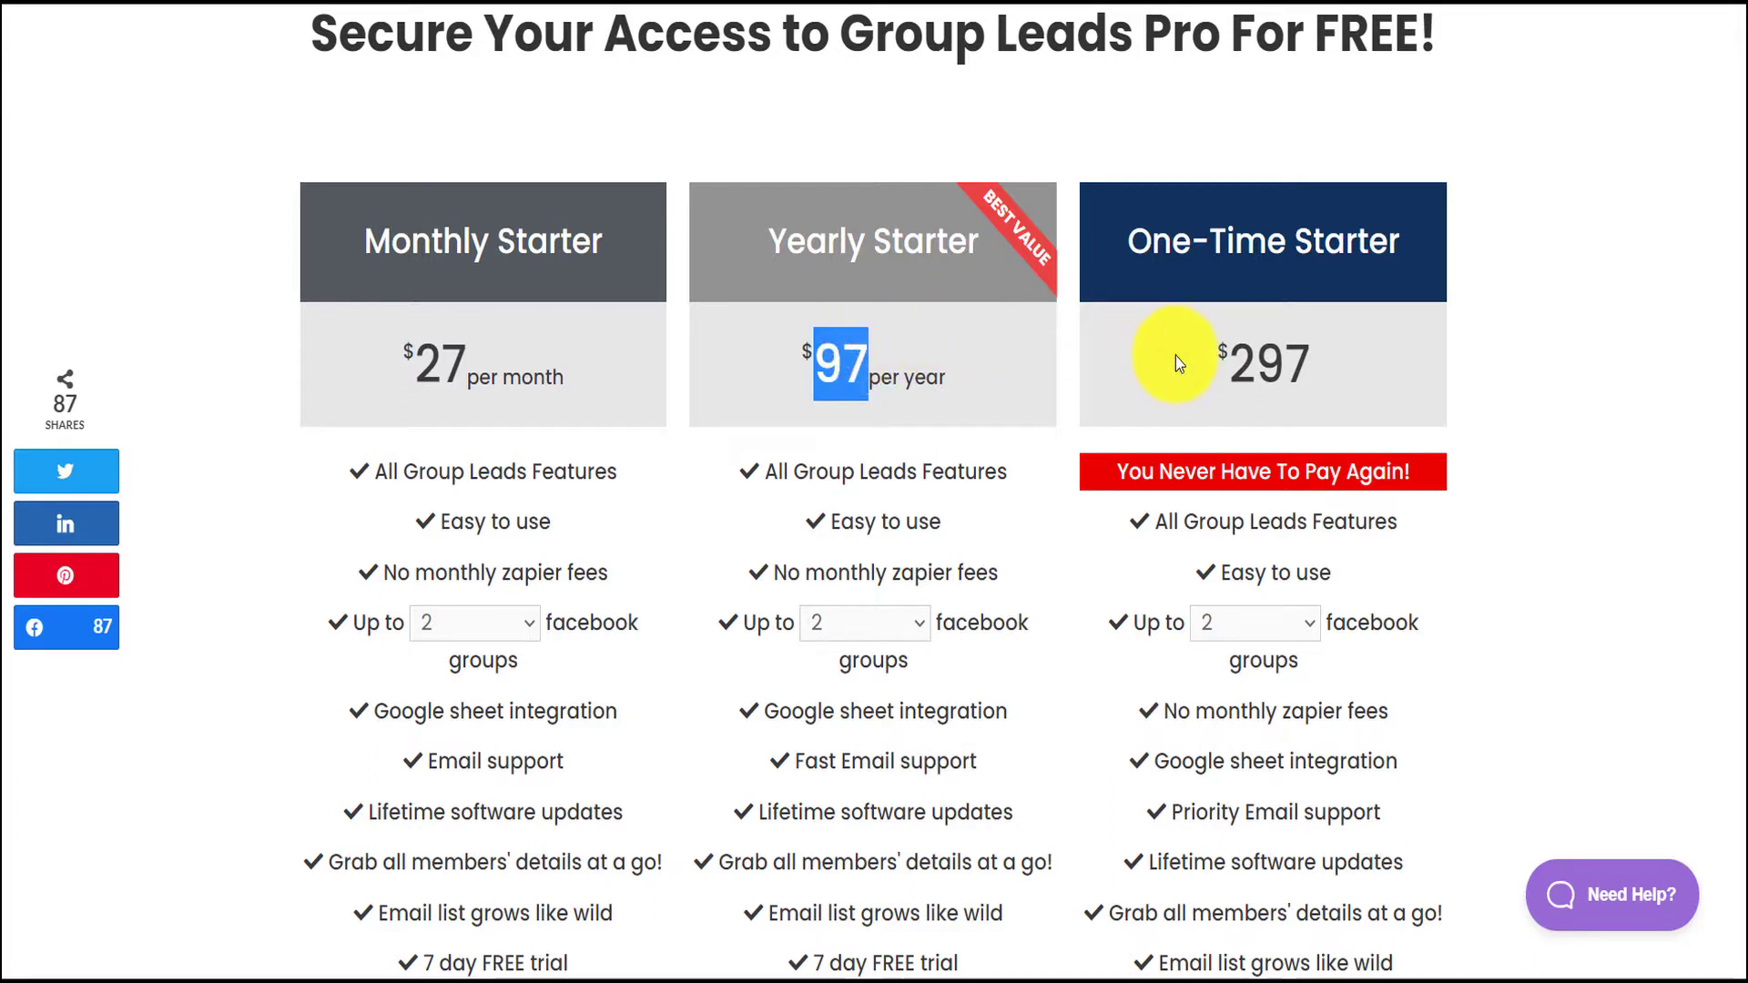
pyautogui.moveTo(1216, 359); pyautogui.dragTo(1334, 355)
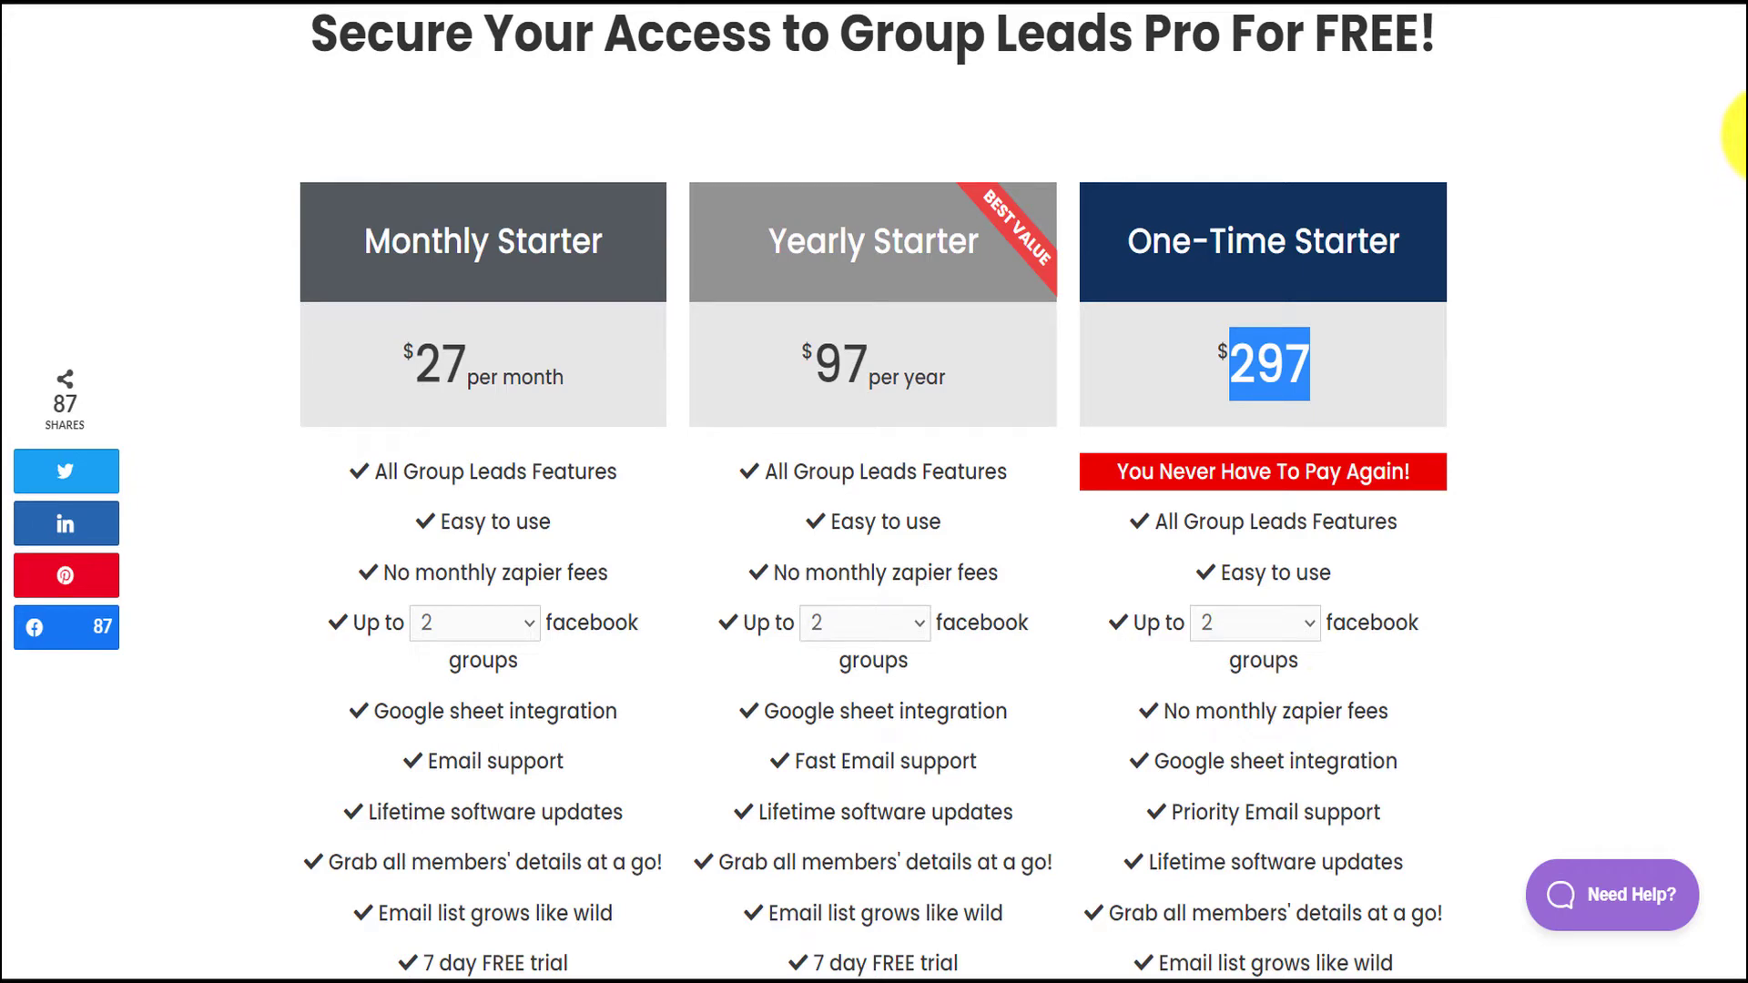
# Review the One-Time Starter plan's features, highlighting the never-pay-again banner and the no monthly fees line
pyautogui.scroll(-3, 1741, 132)
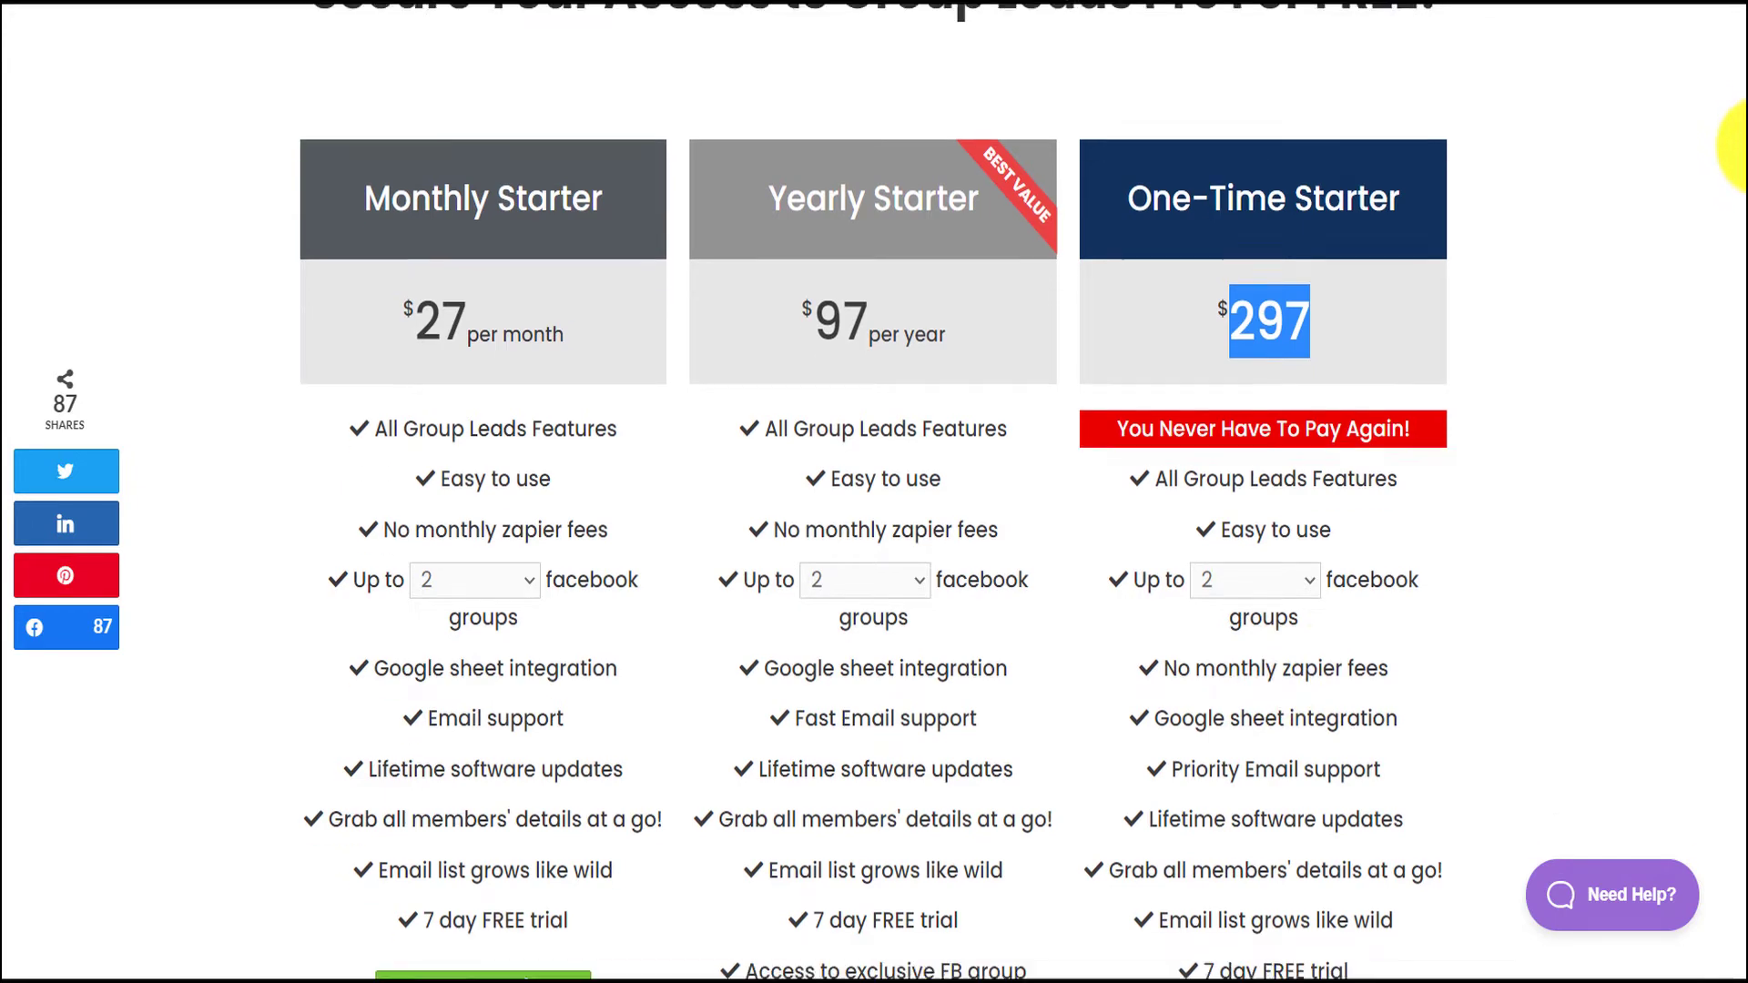
pyautogui.scroll(-1, 1548, 211)
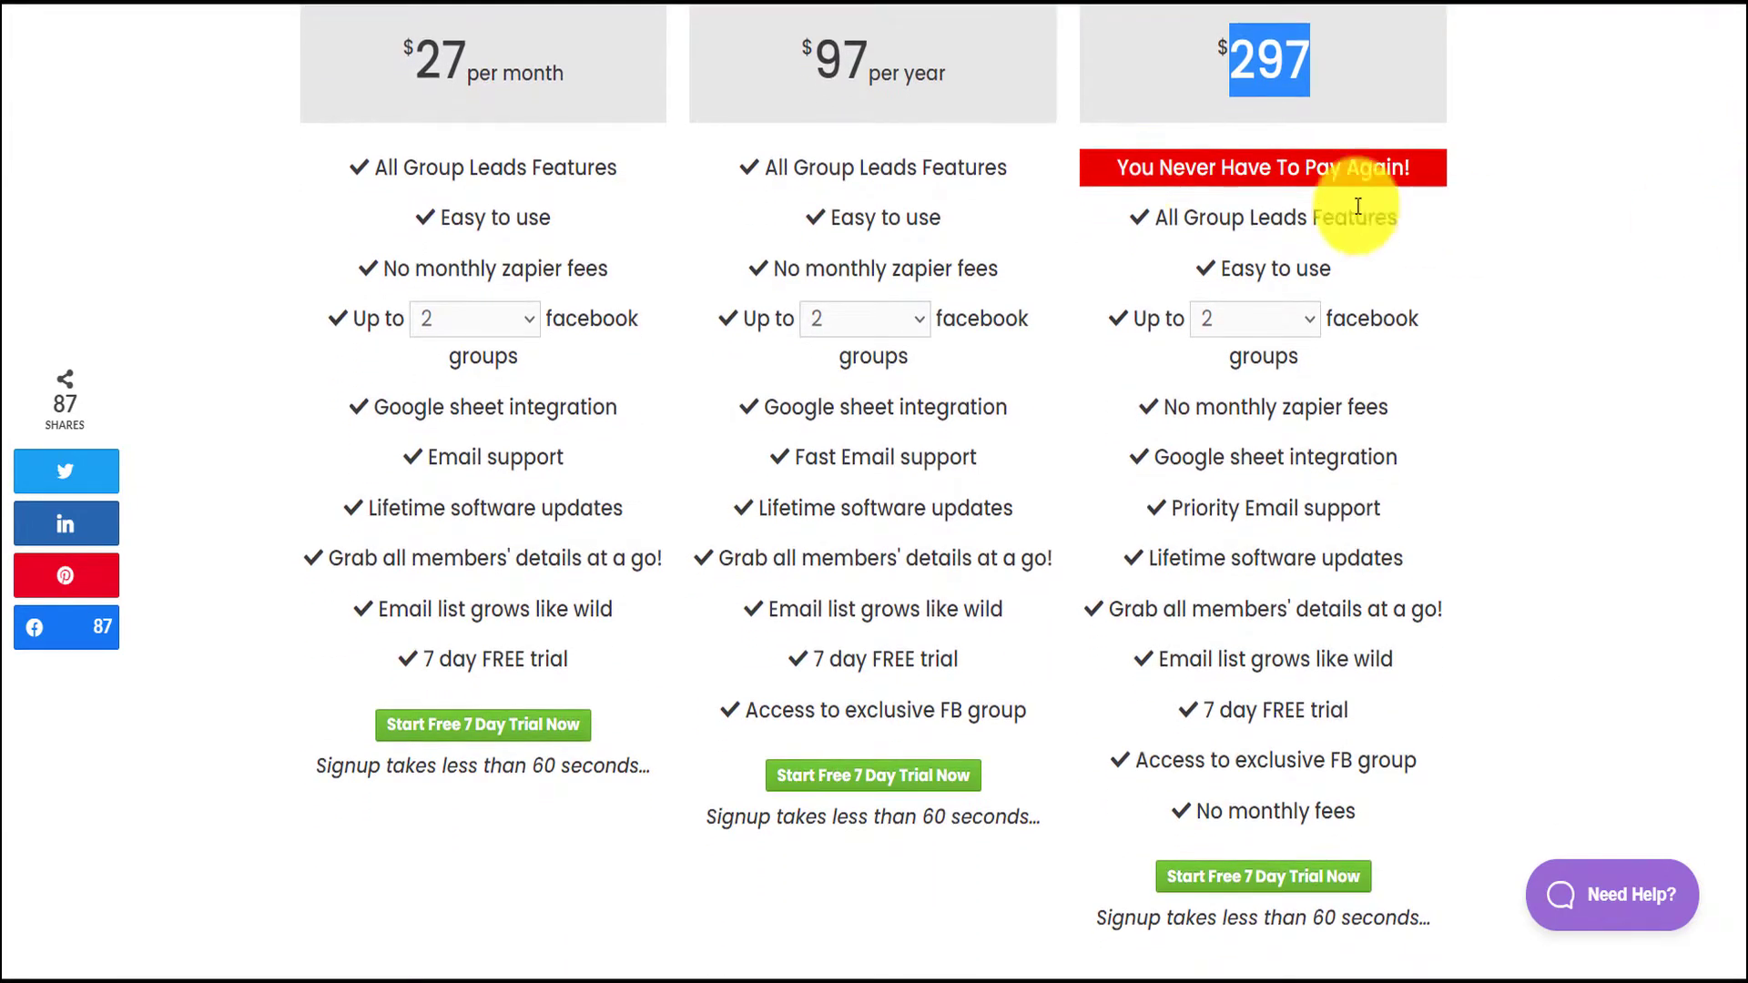
pyautogui.moveTo(1123, 170); pyautogui.dragTo(1432, 172)
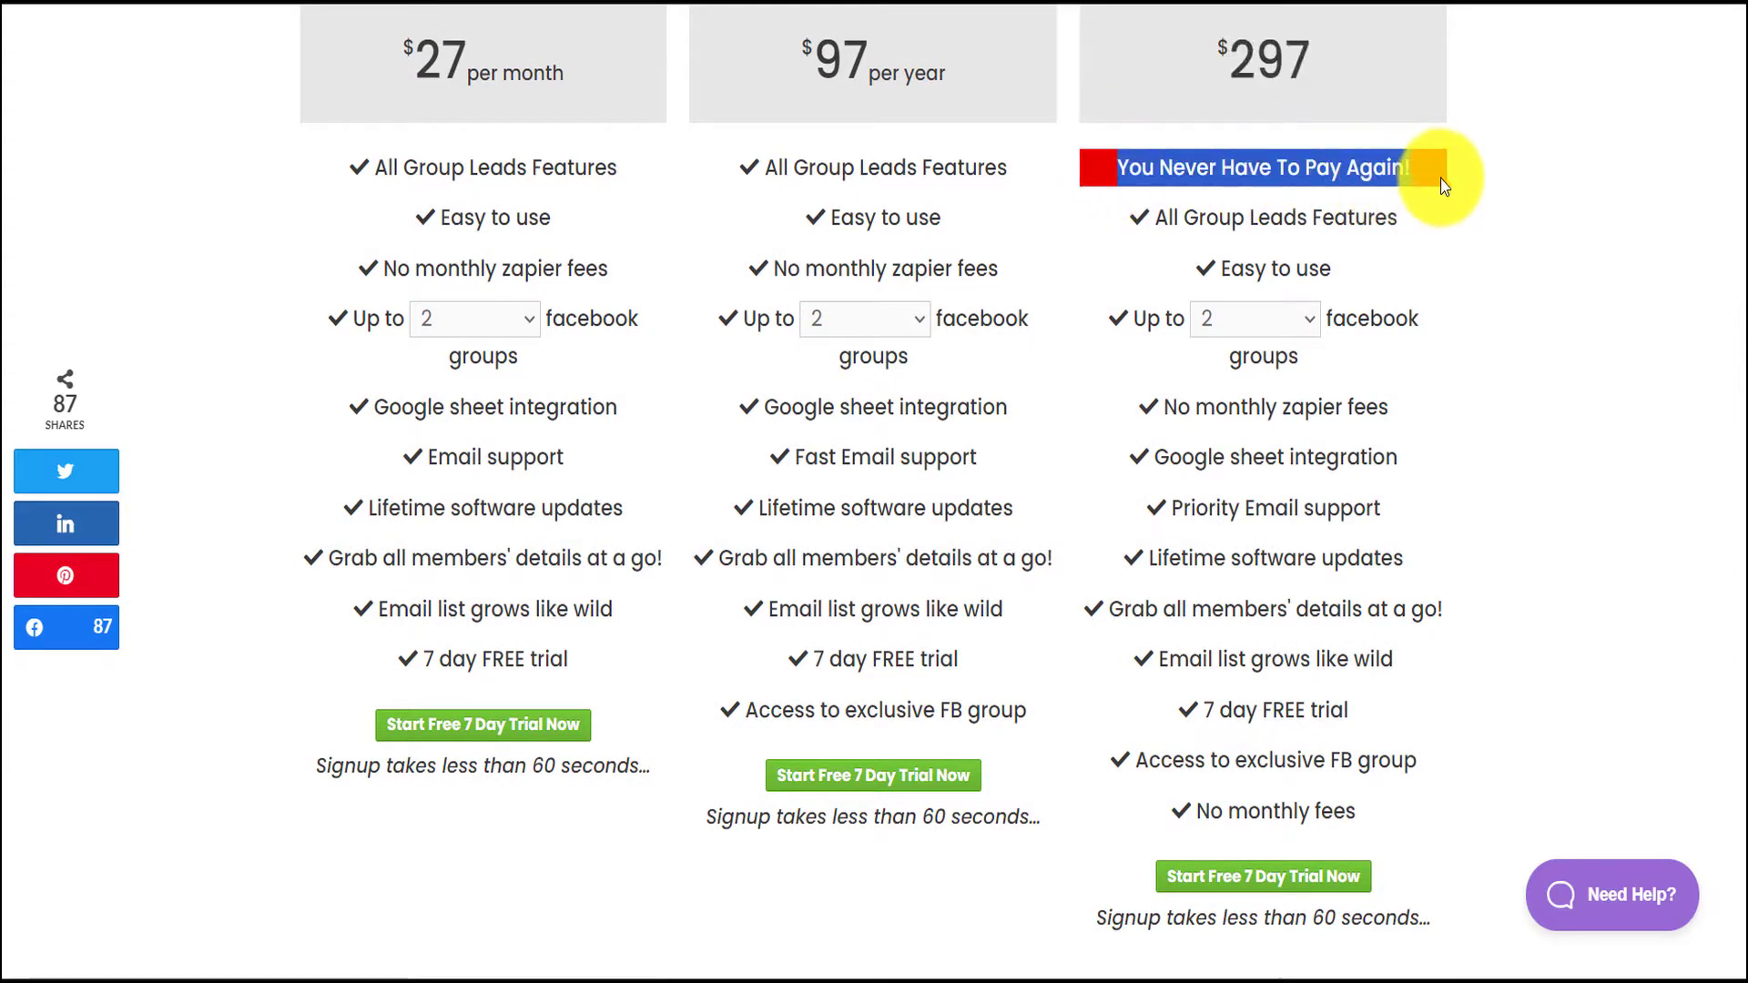
pyautogui.click(1522, 183)
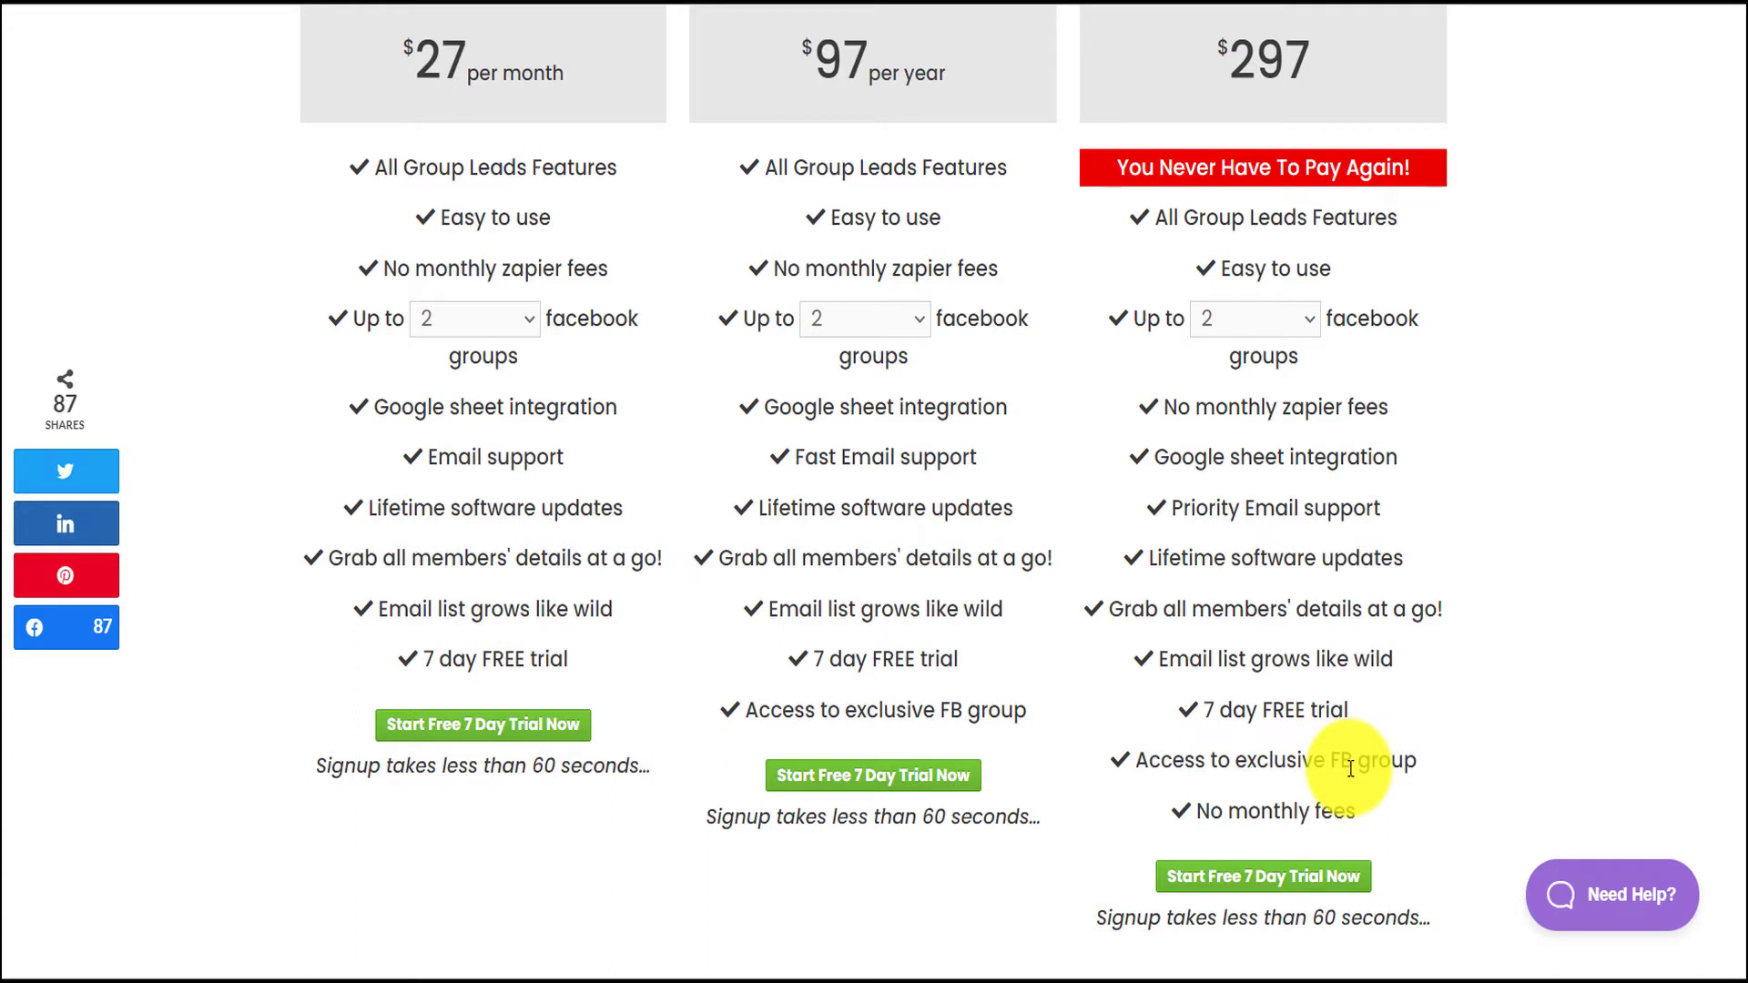
pyautogui.moveTo(1186, 809); pyautogui.dragTo(1363, 815)
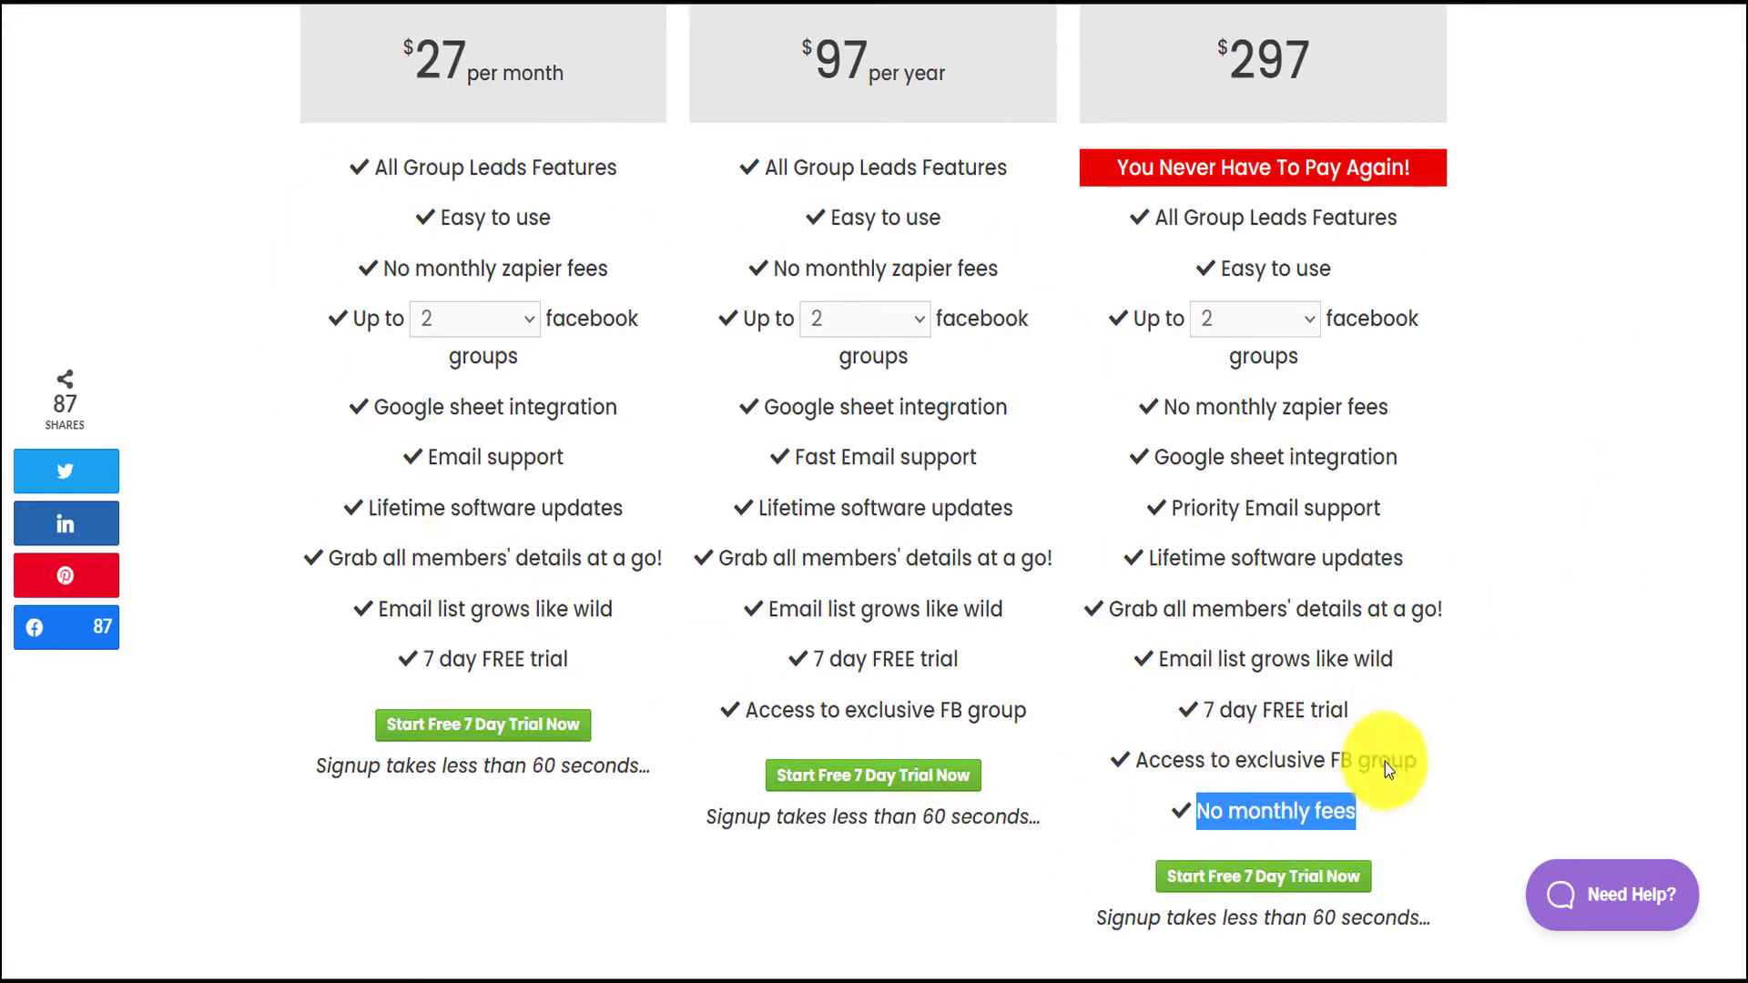
pyautogui.scroll(-3, 1730, 364)
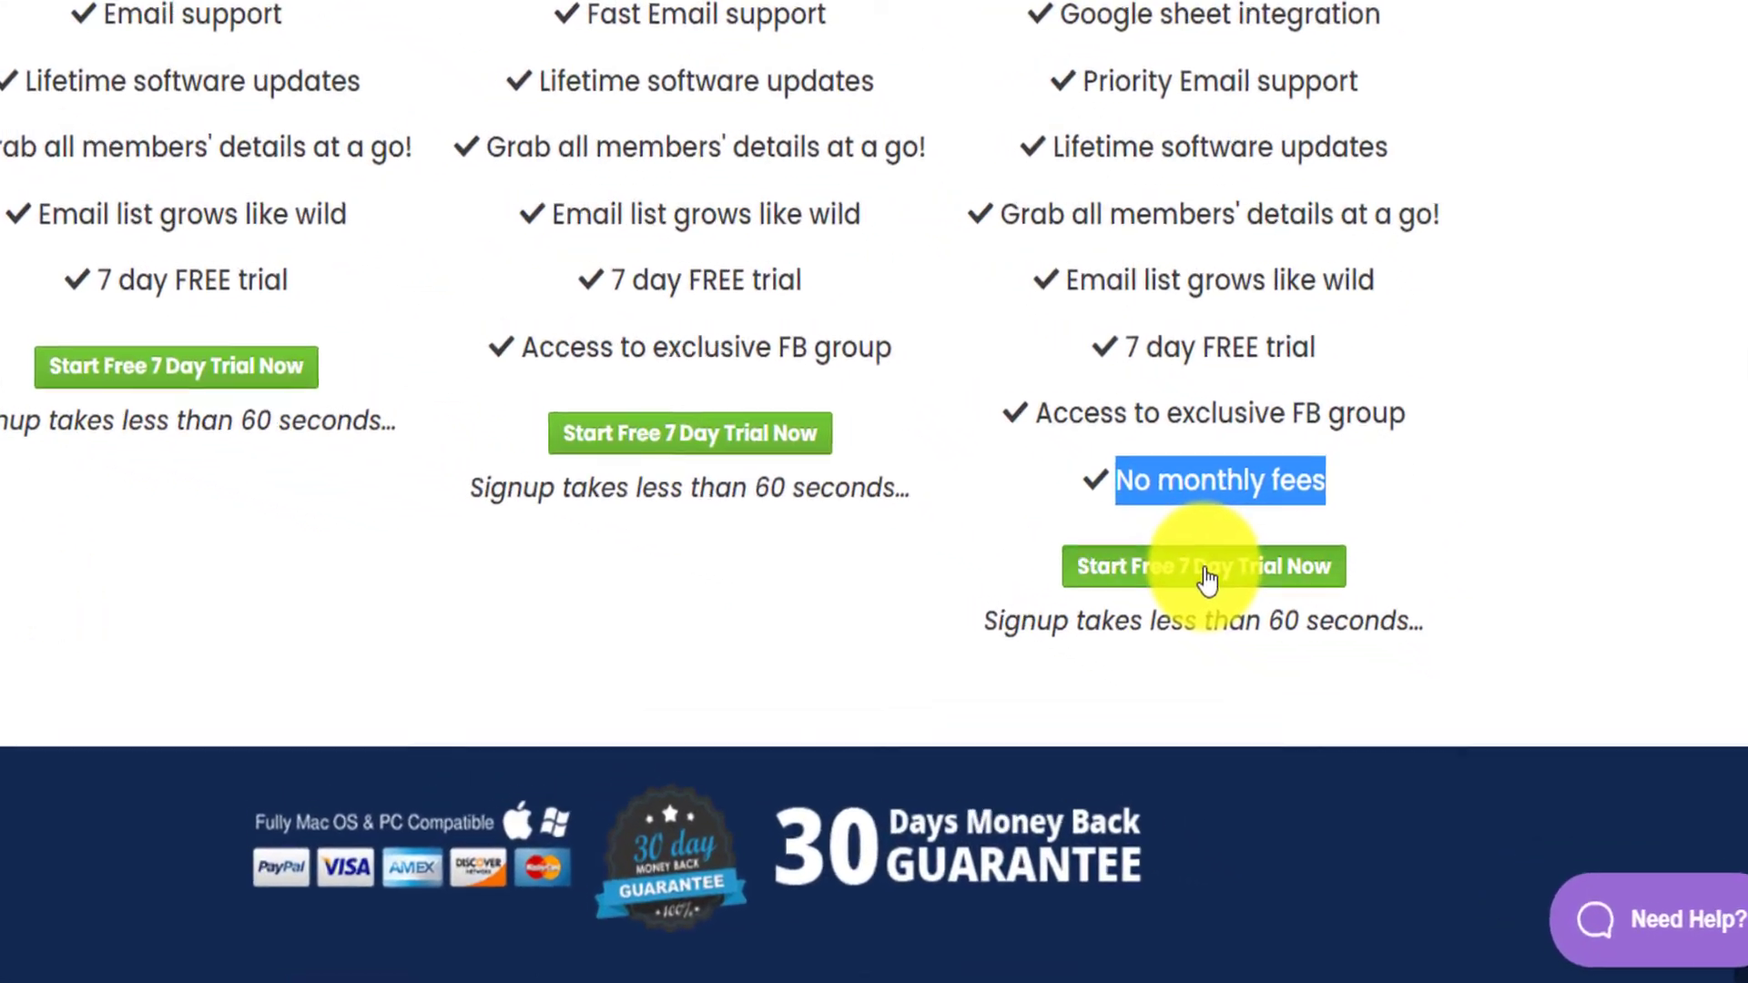
# Start the One-Time Starter plan's free 7-day trial and continue checkout with the email address already filled in
pyautogui.click(1241, 613)
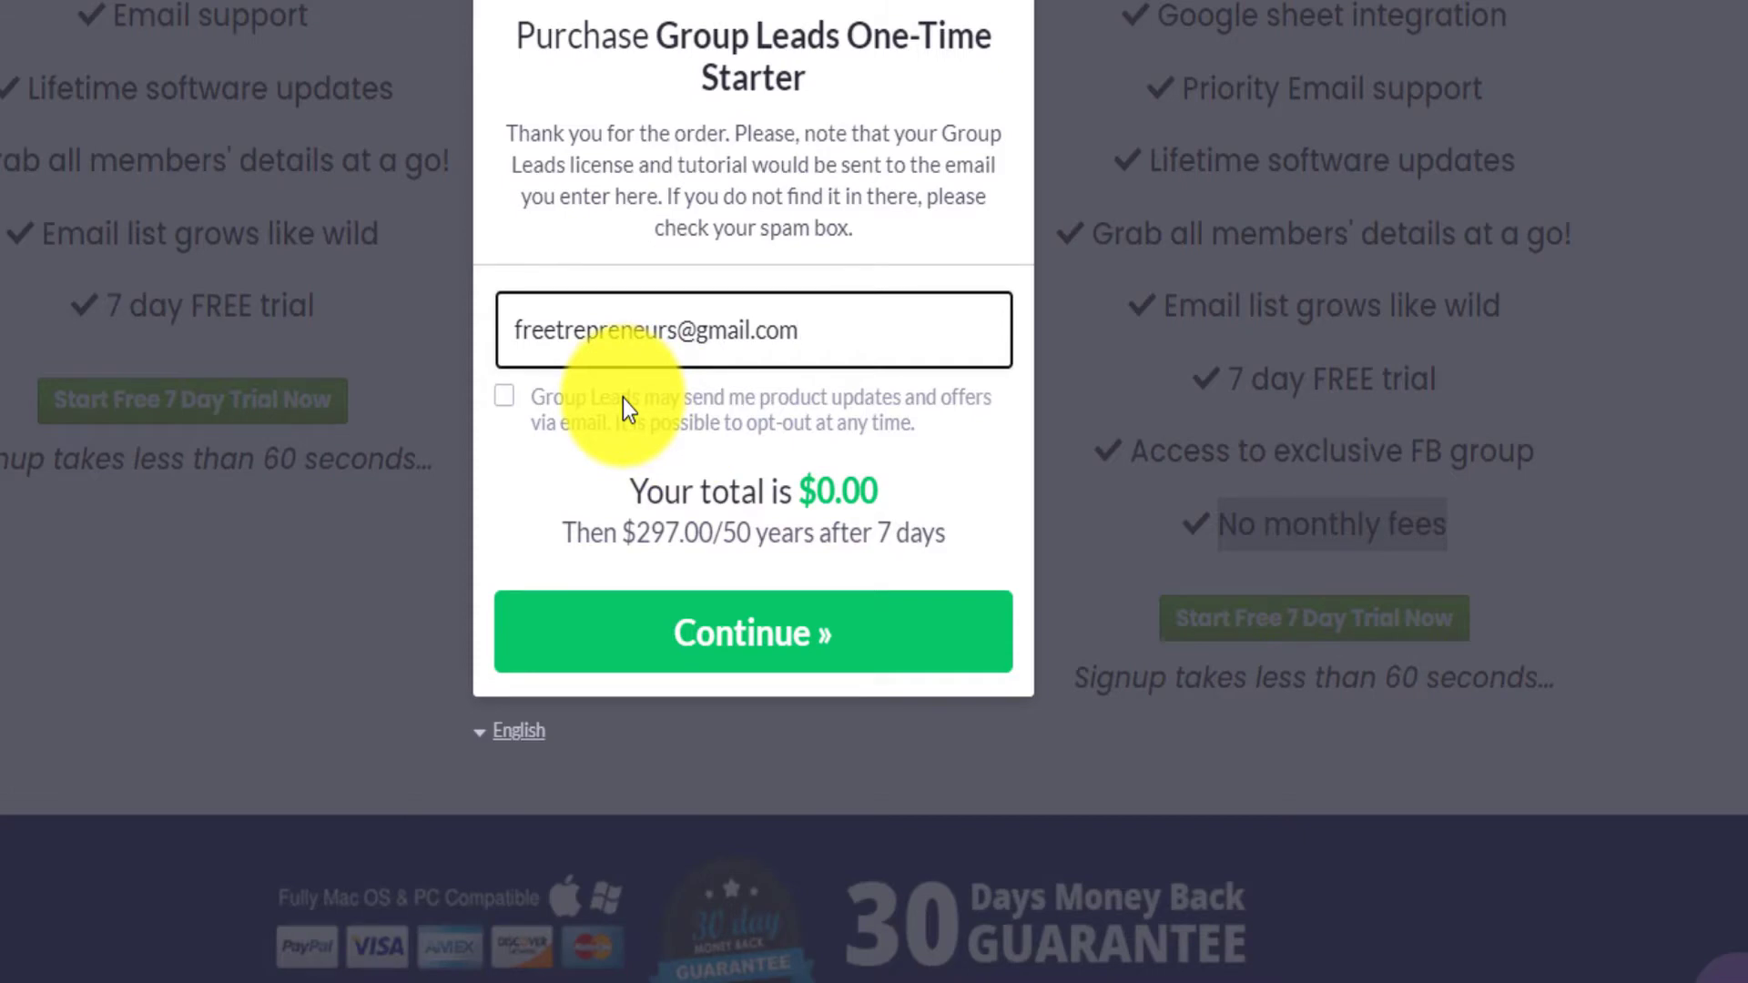
pyautogui.click(701, 648)
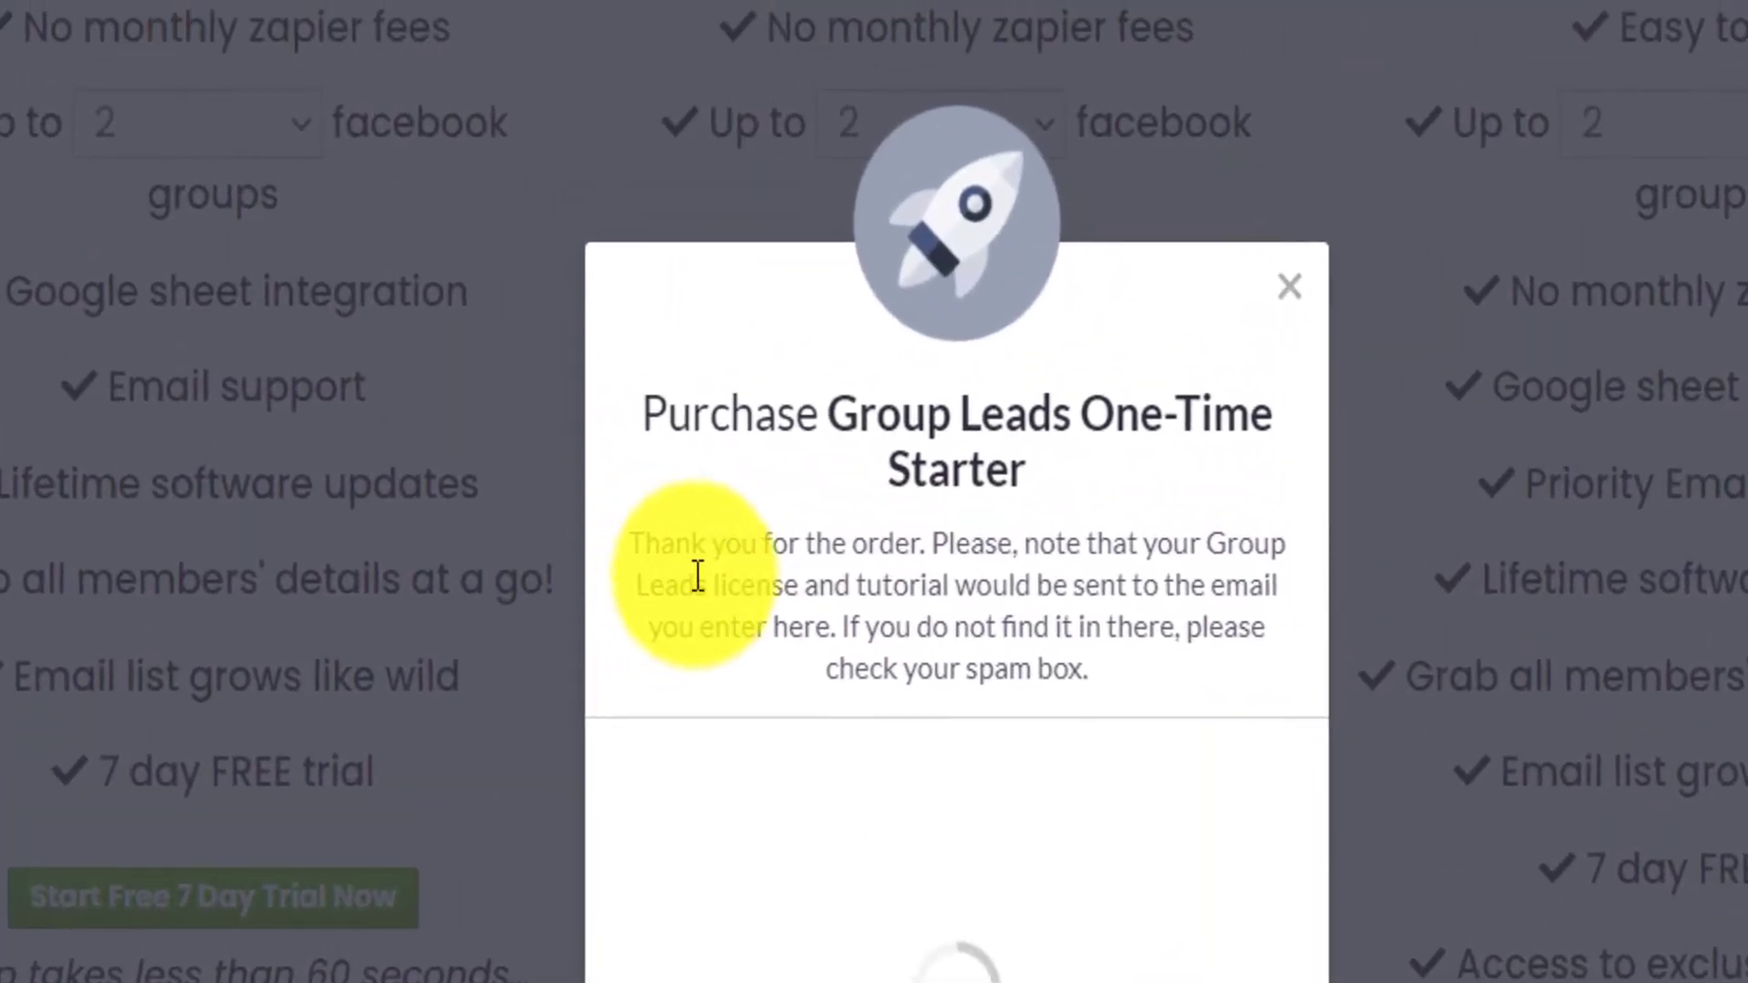
# Highlight the checkout note about license and tutorial delivery by email and checking the spam box
pyautogui.moveTo(698, 575); pyautogui.dragTo(833, 628)
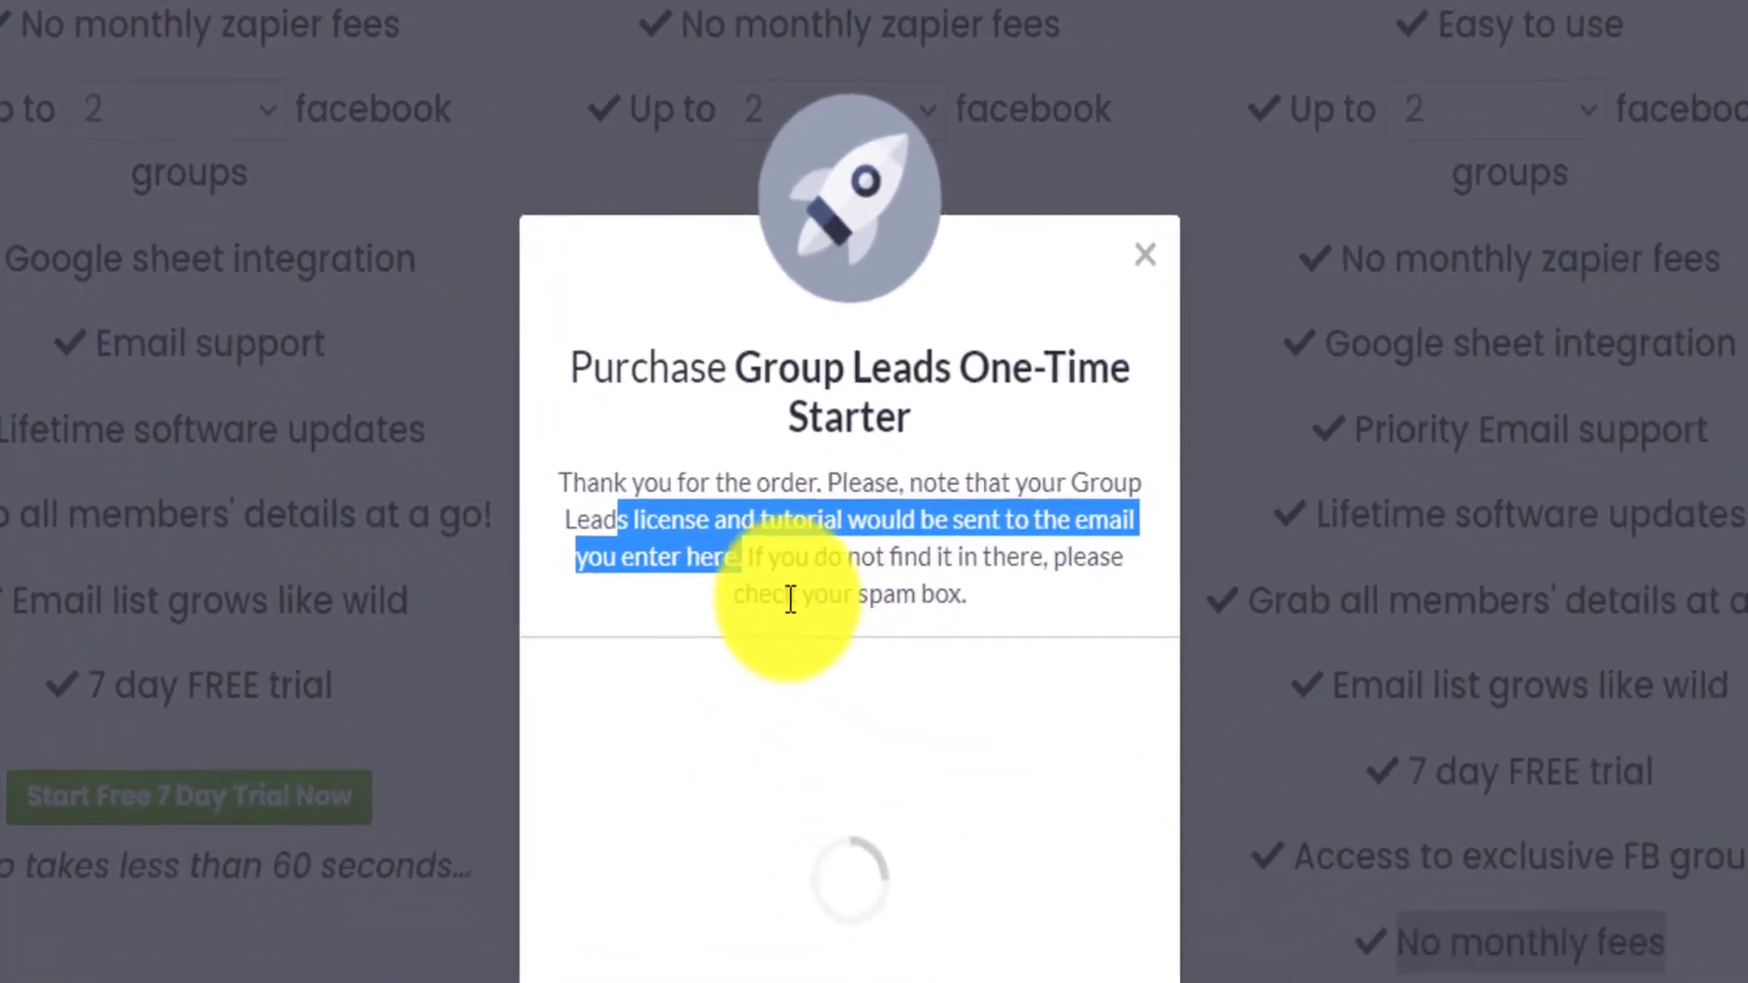
pyautogui.click(902, 665)
pyautogui.moveTo(780, 574); pyautogui.dragTo(1013, 587)
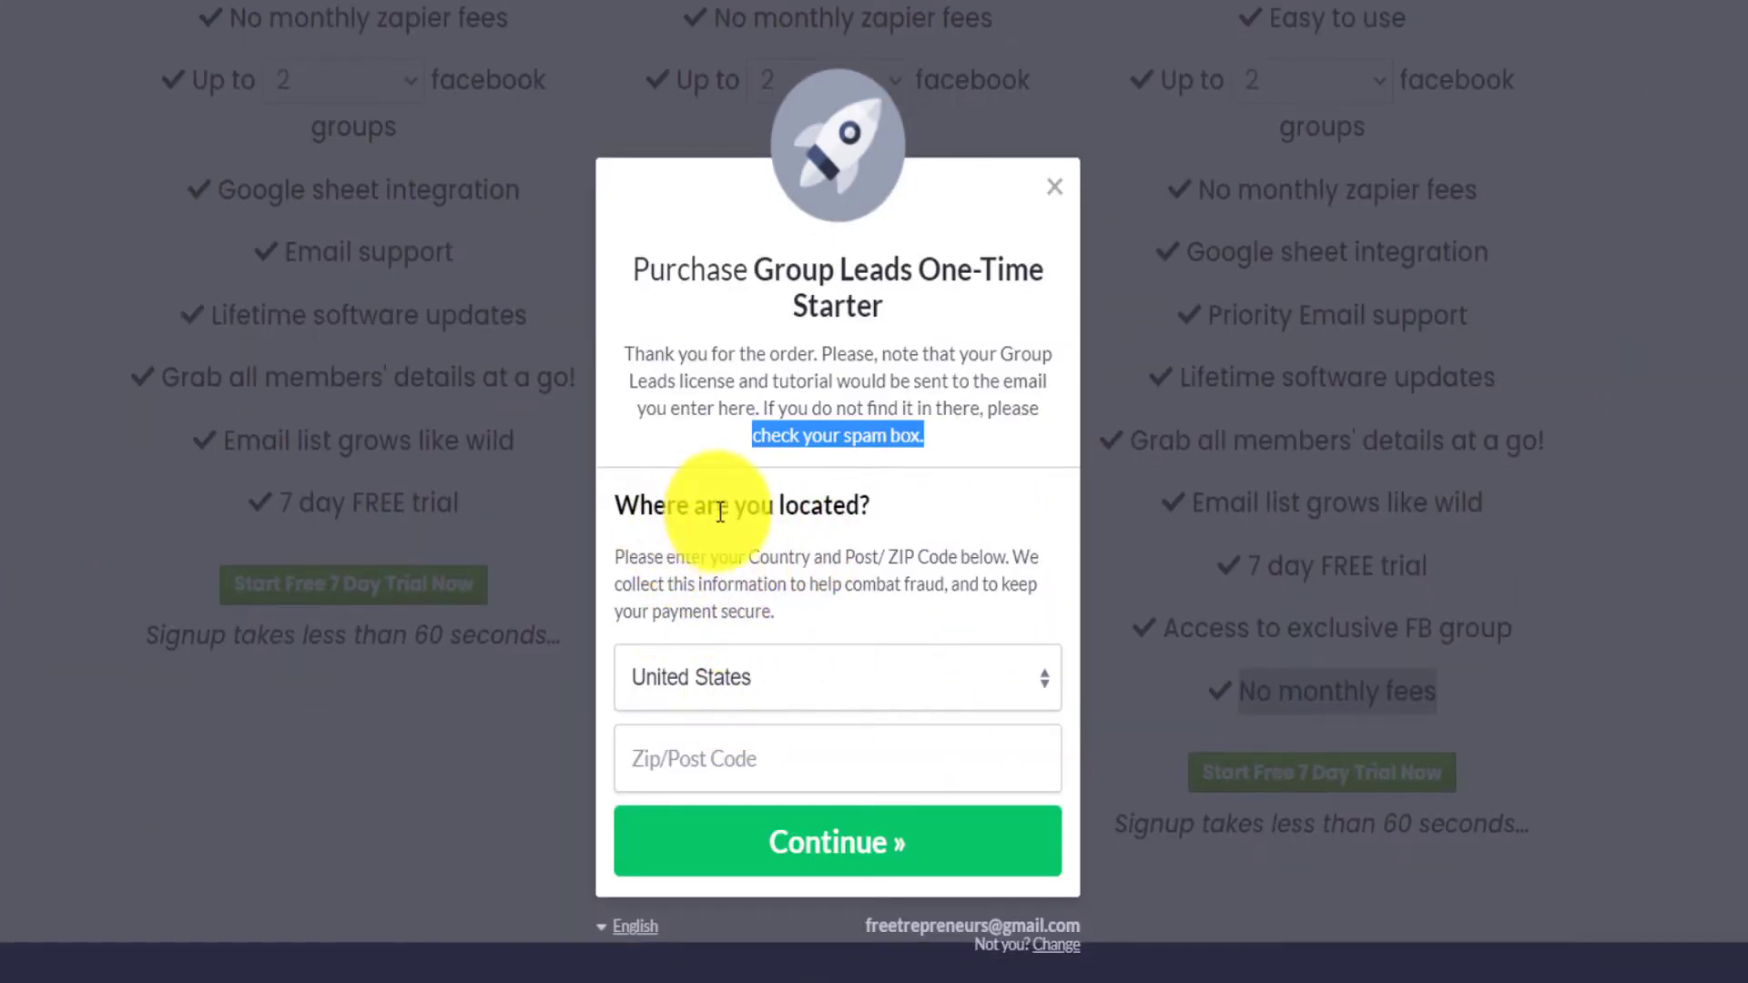
# Browse the country list, keep United States as the location, and fill in the postal code to continue checkout
pyautogui.click(721, 692)
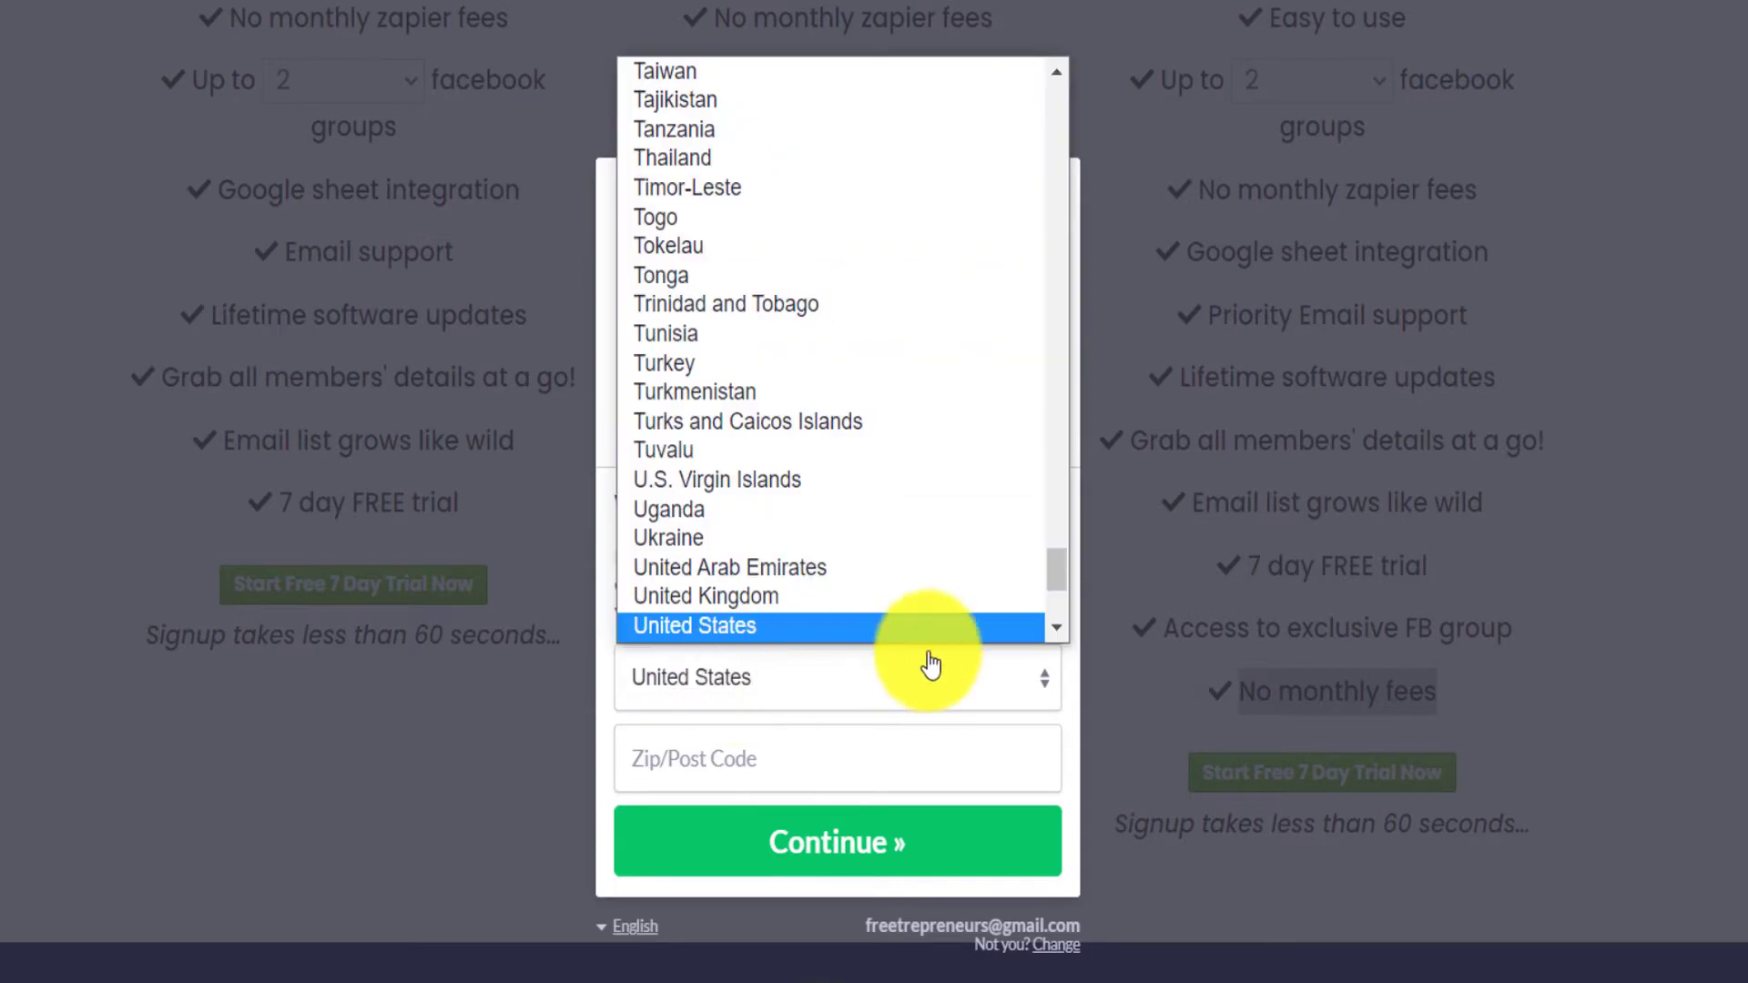
pyautogui.scroll(4, 940, 368)
pyautogui.scroll(3, 940, 360)
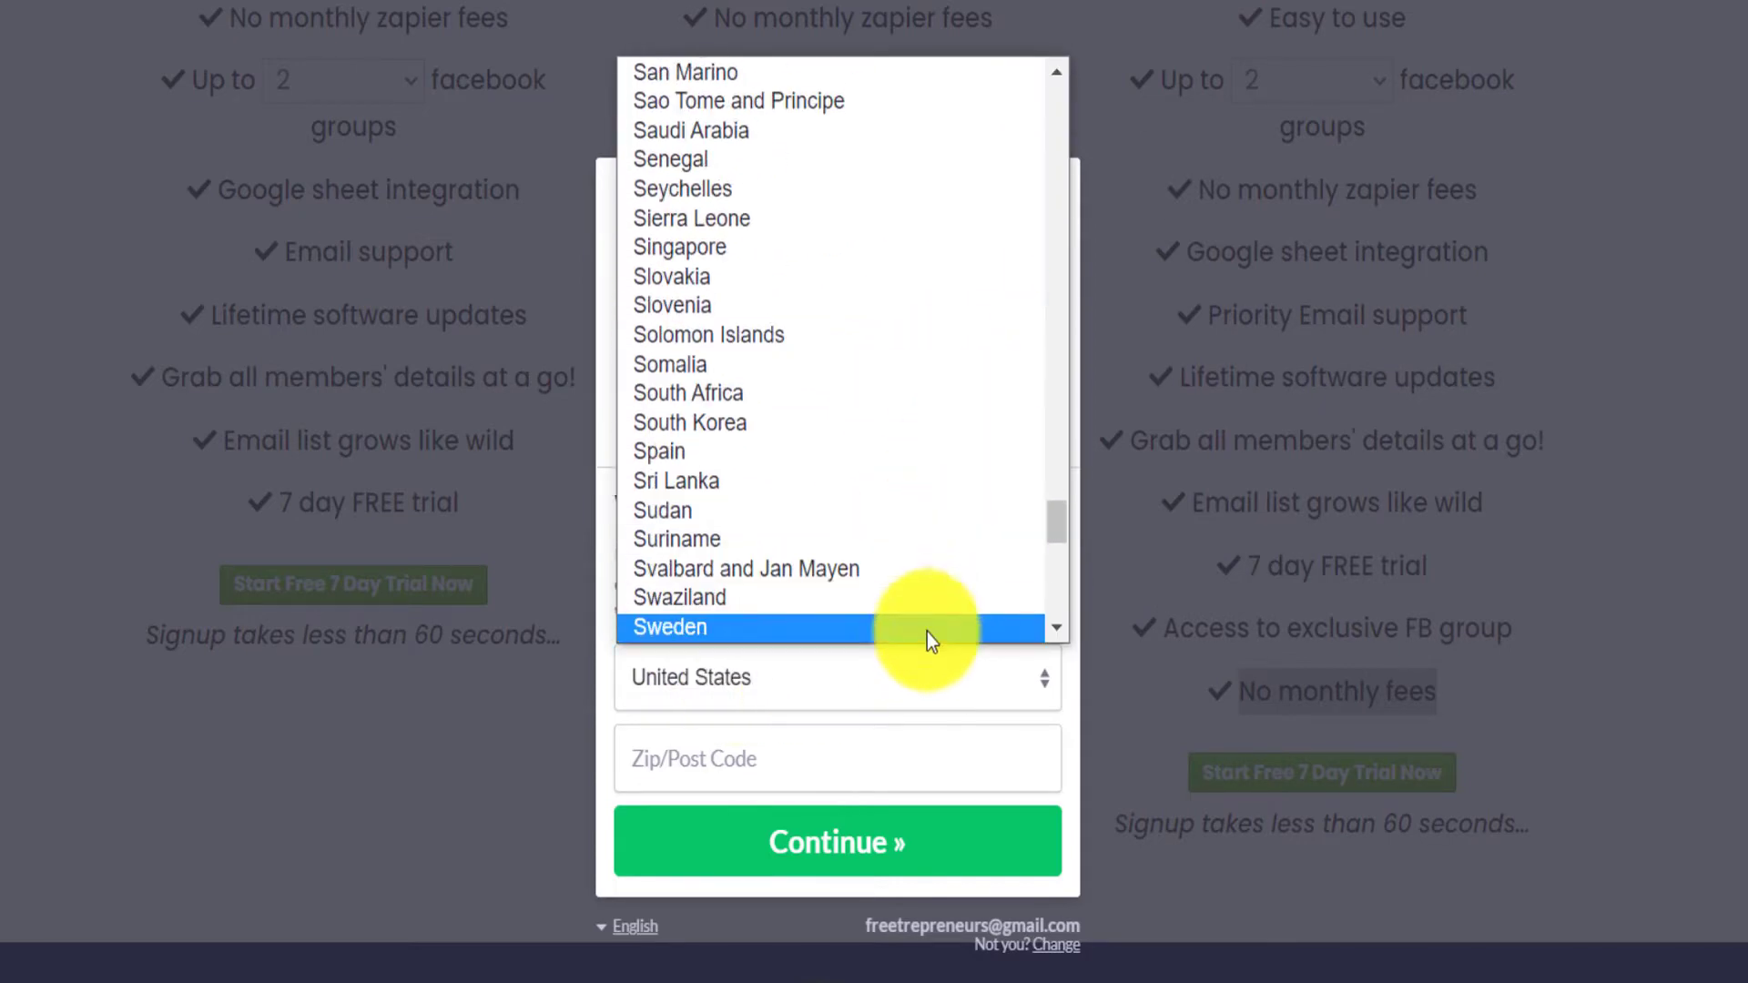
pyautogui.click(900, 718)
pyautogui.click(744, 761)
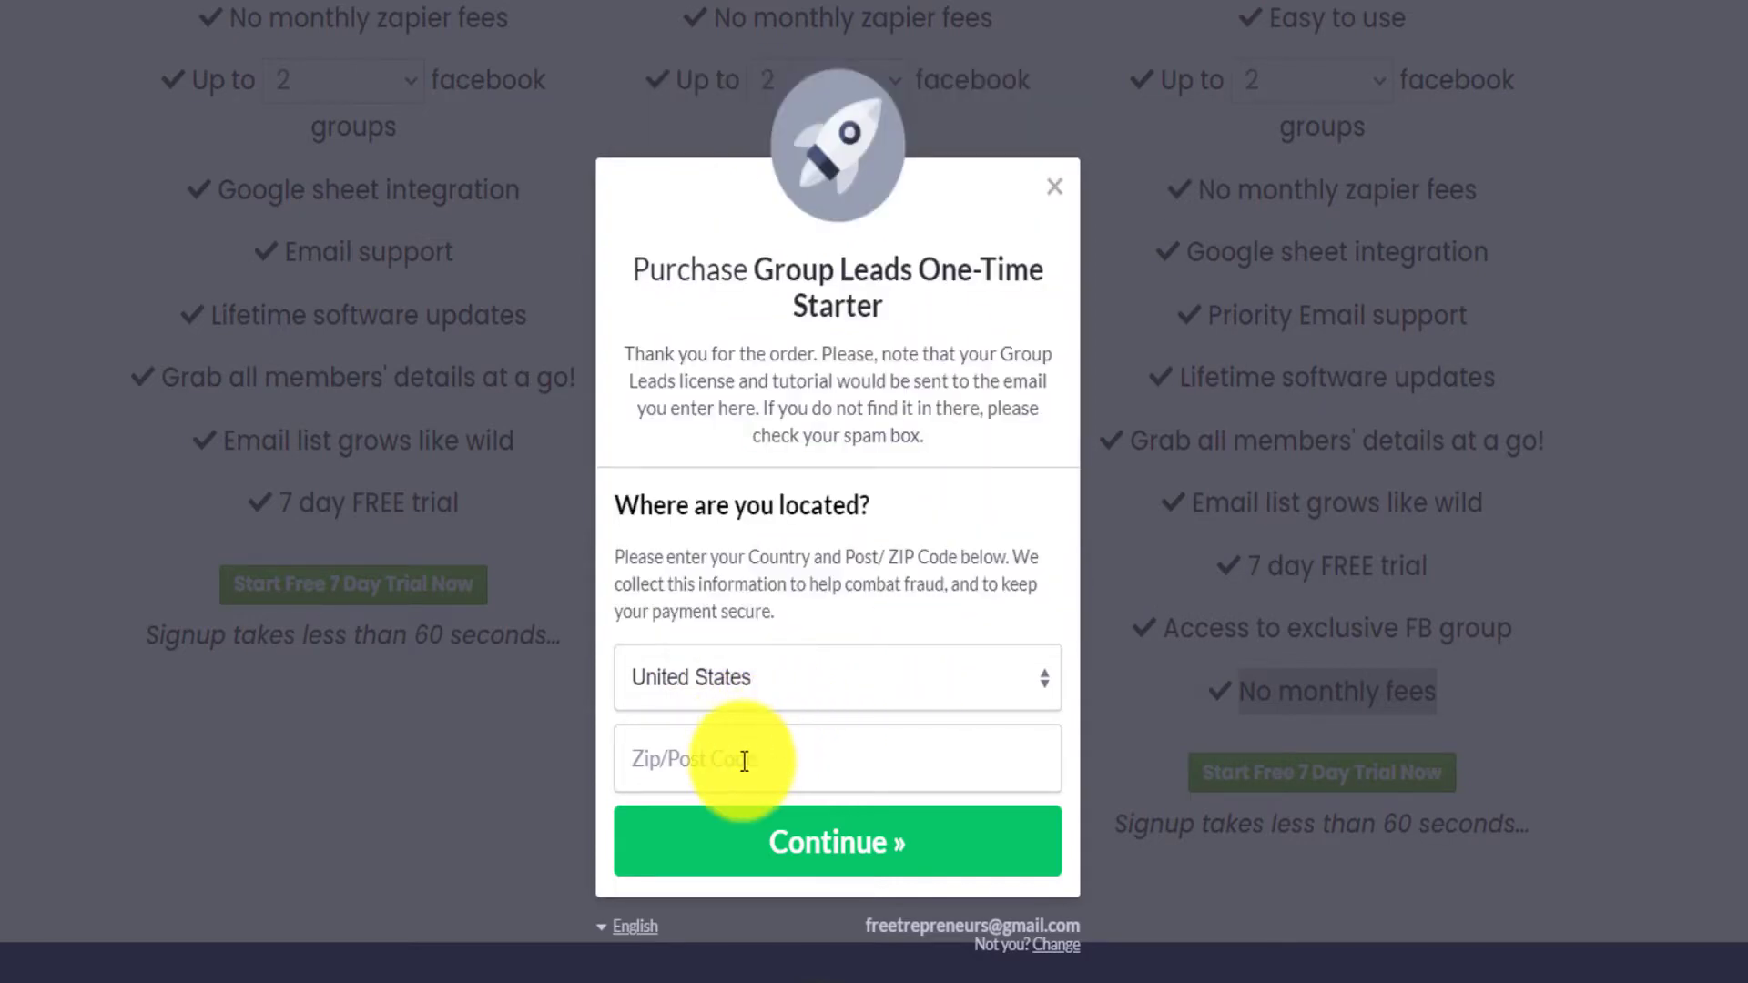
pyautogui.click(710, 761)
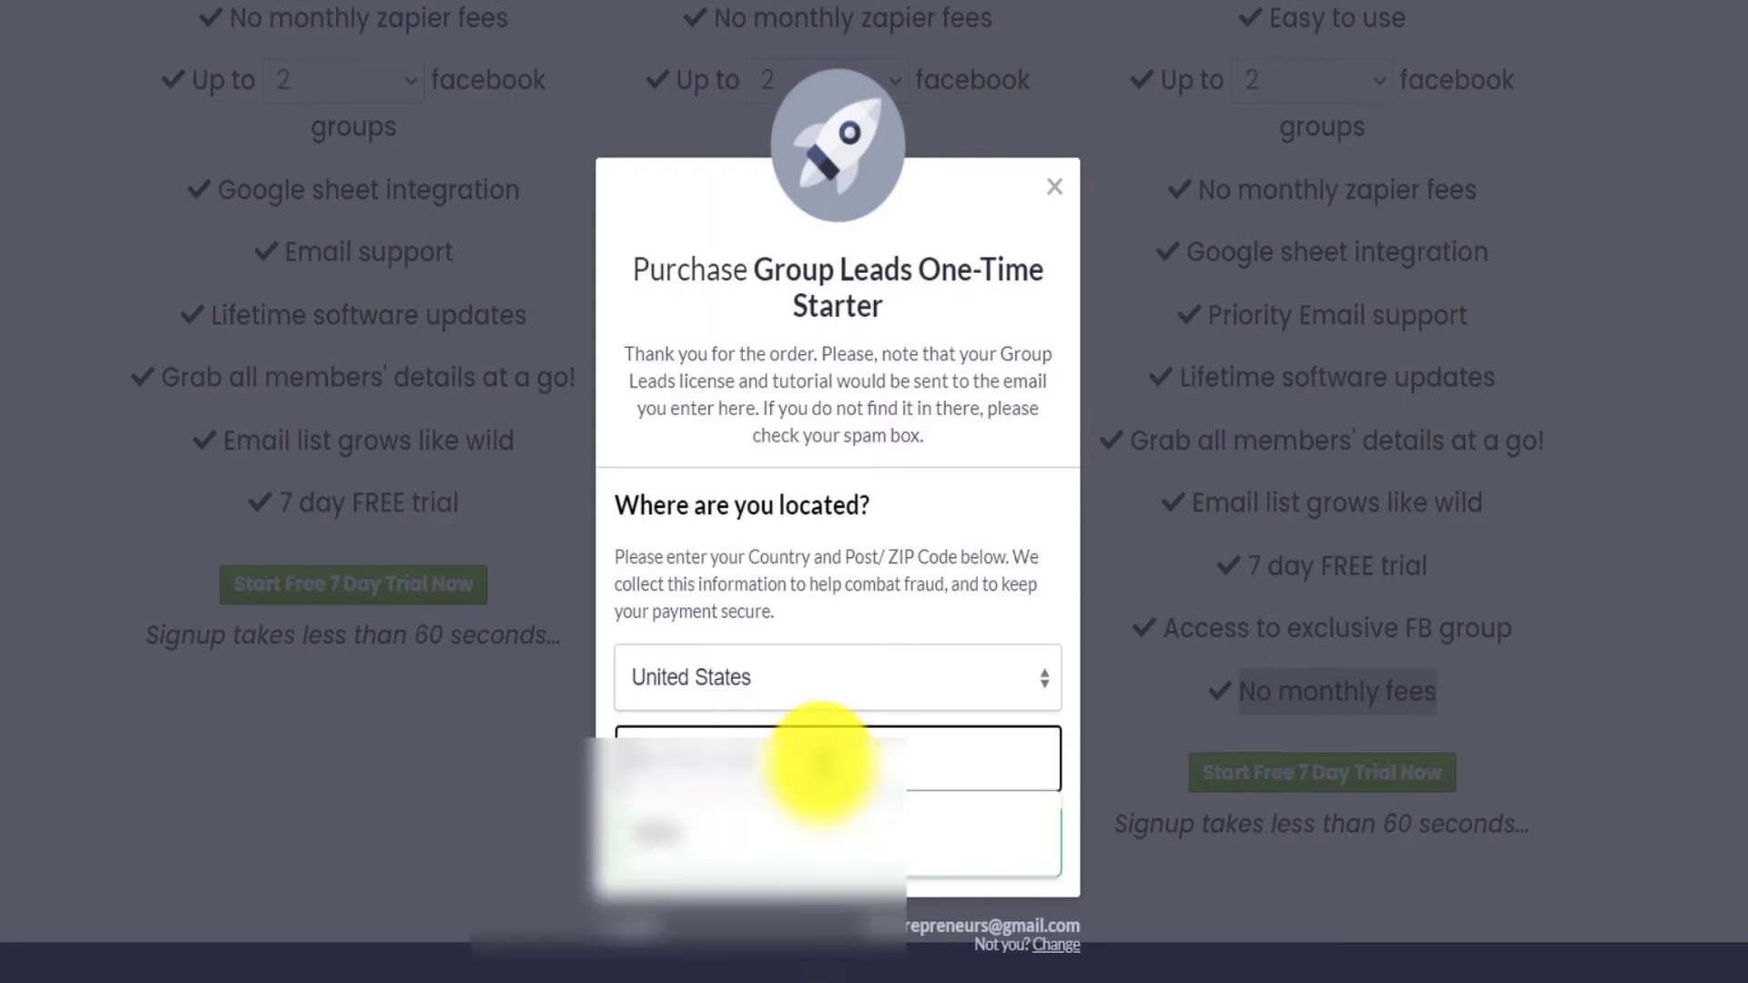
pyautogui.click(820, 763)
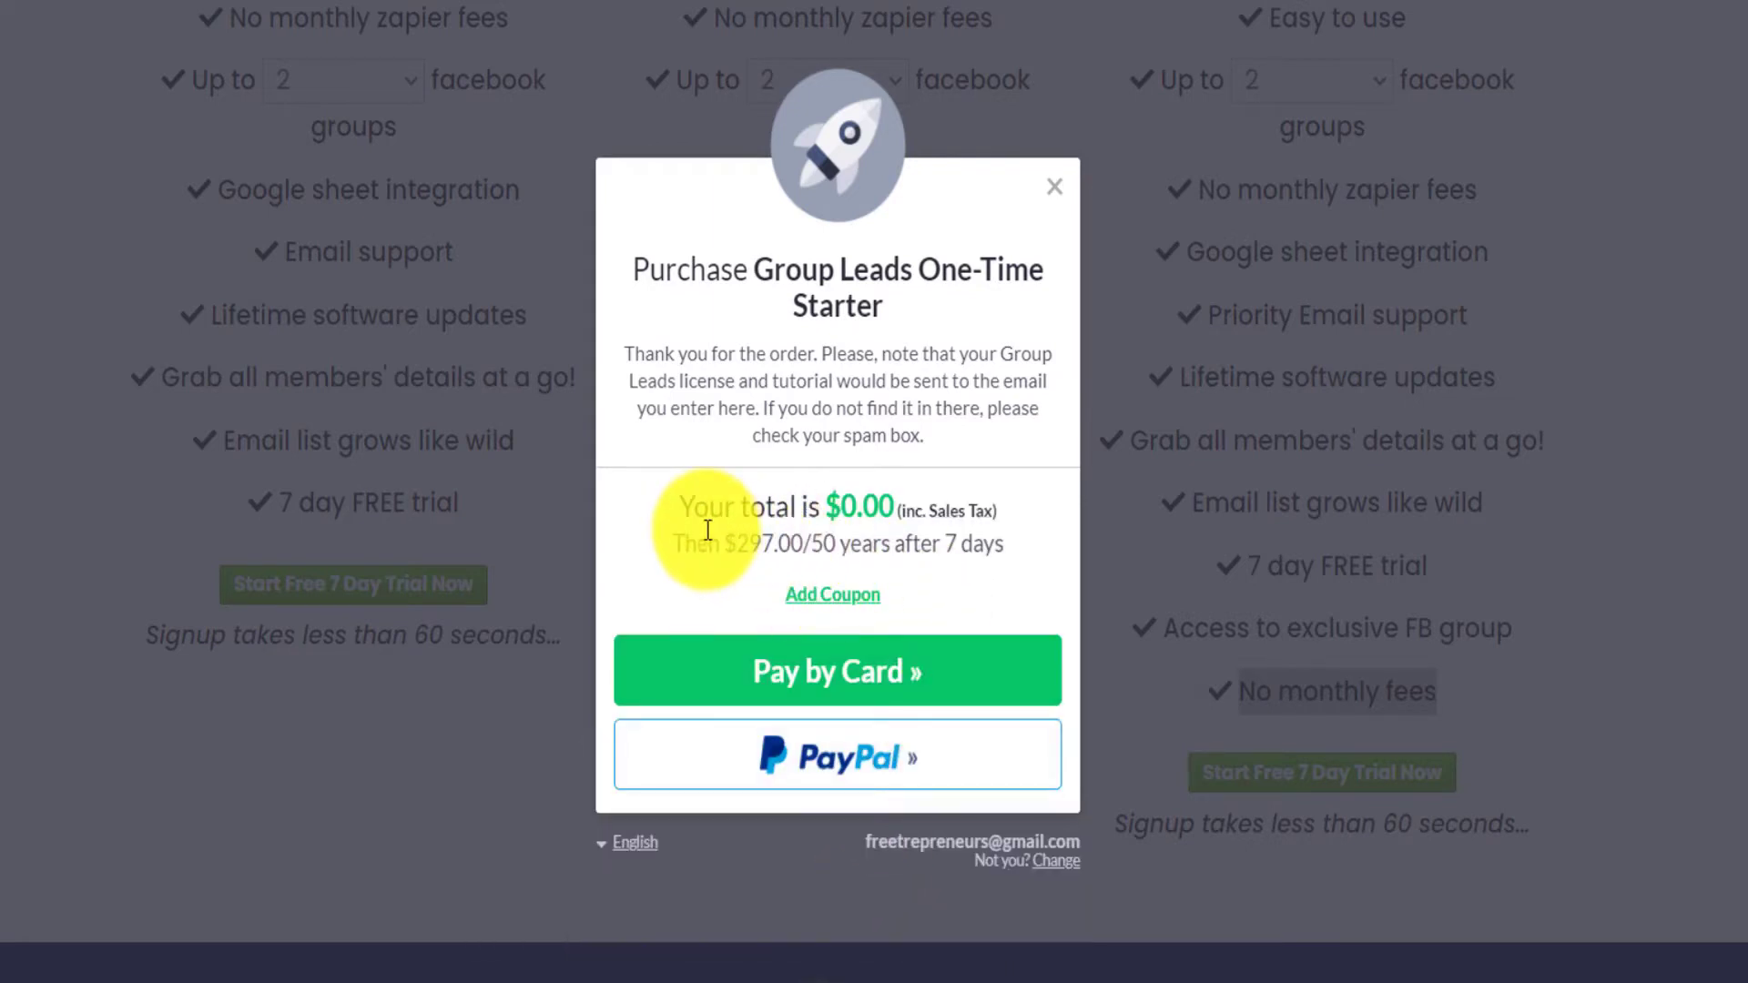
# Highlight the 7 days and $297.00/50 years terms at checkout, and open and close the PayPal payment window
pyautogui.moveTo(720, 497); pyautogui.dragTo(941, 546)
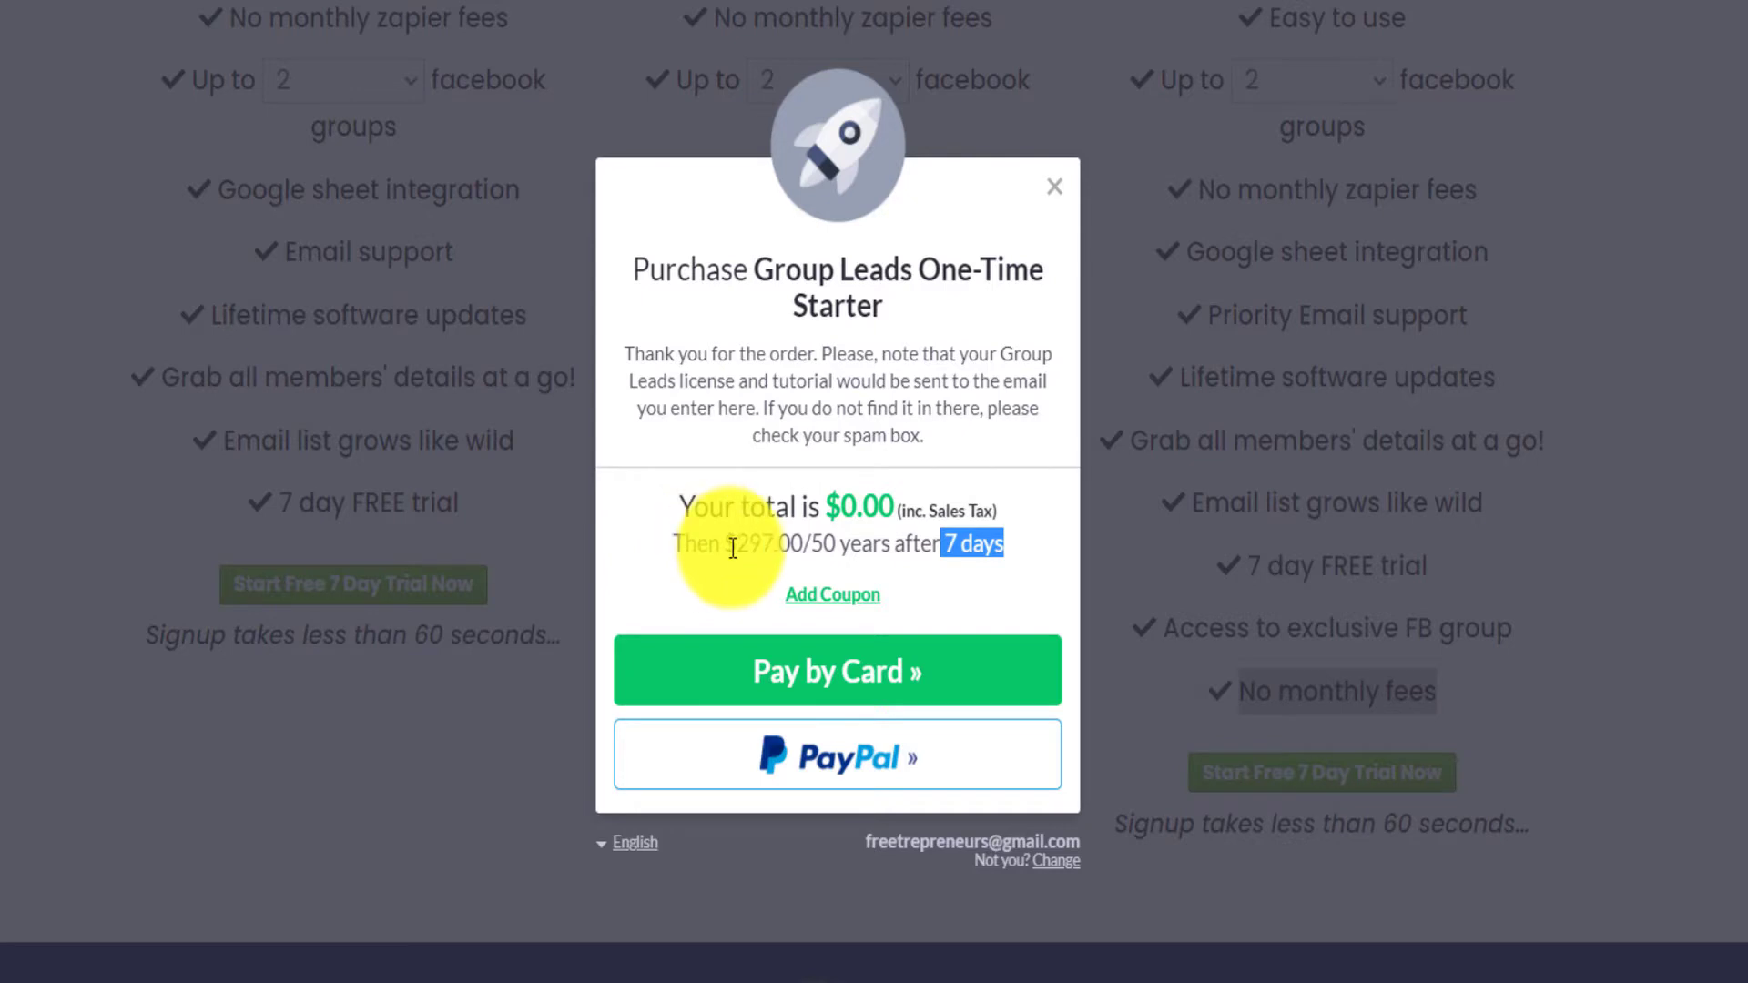
pyautogui.moveTo(738, 540); pyautogui.dragTo(861, 544)
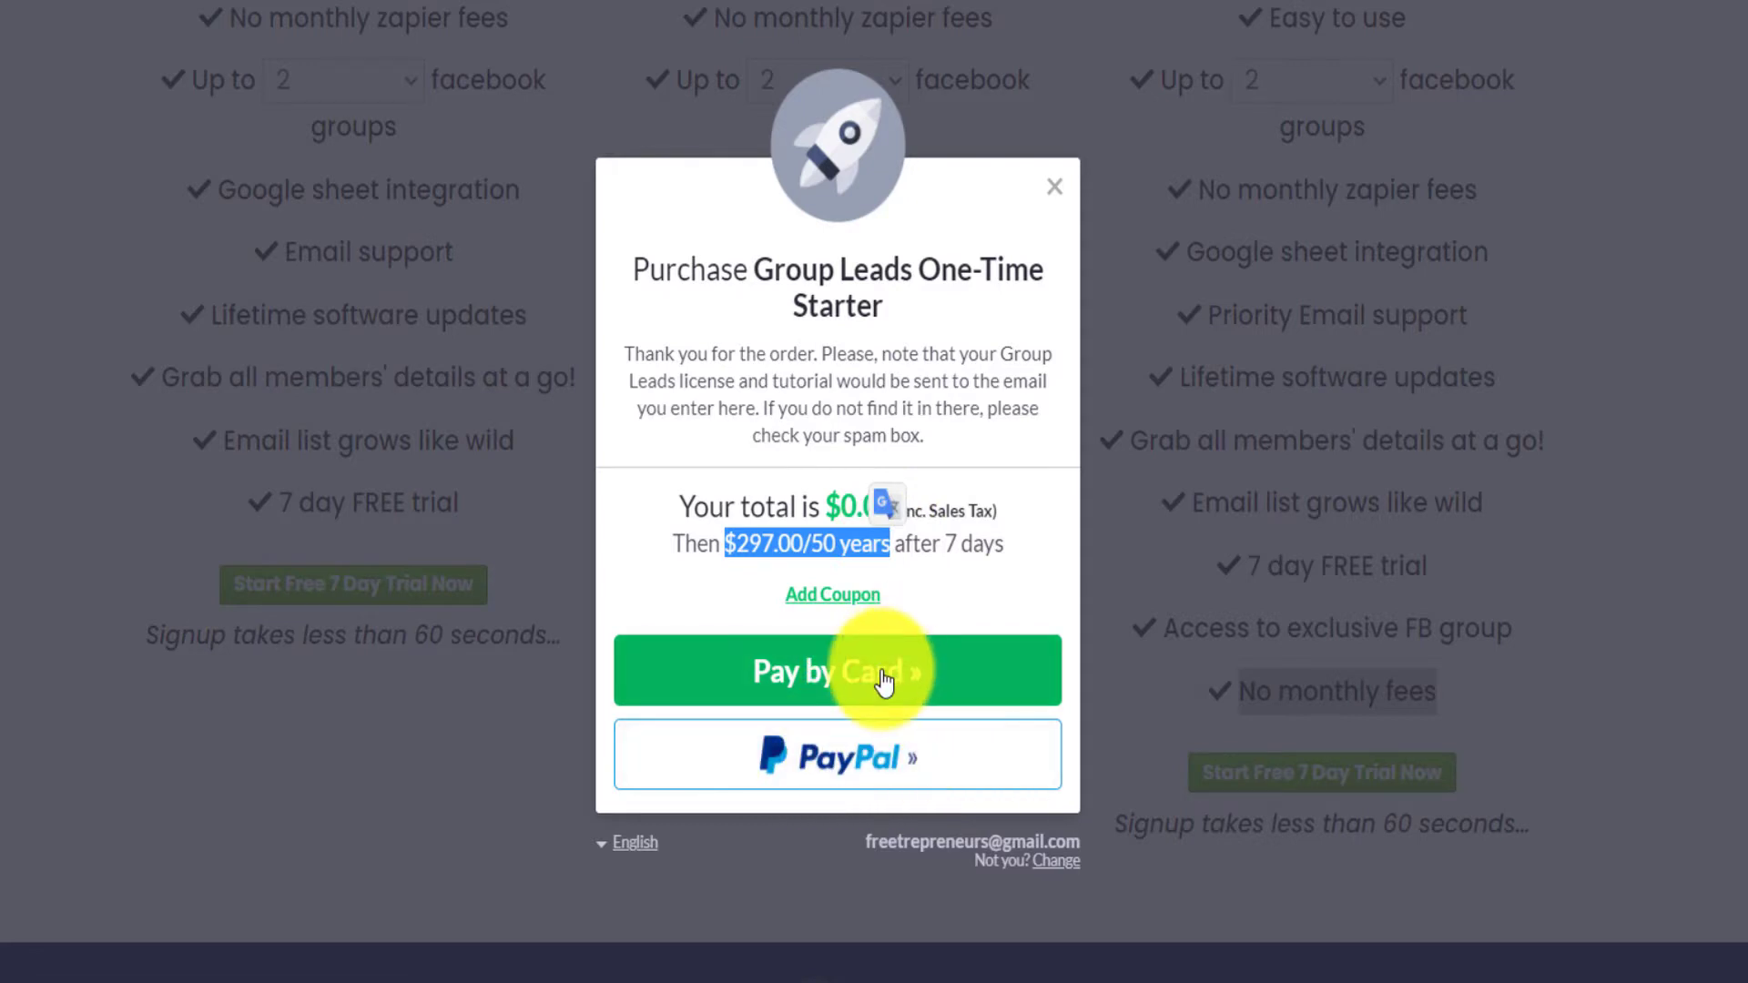
pyautogui.click(892, 741)
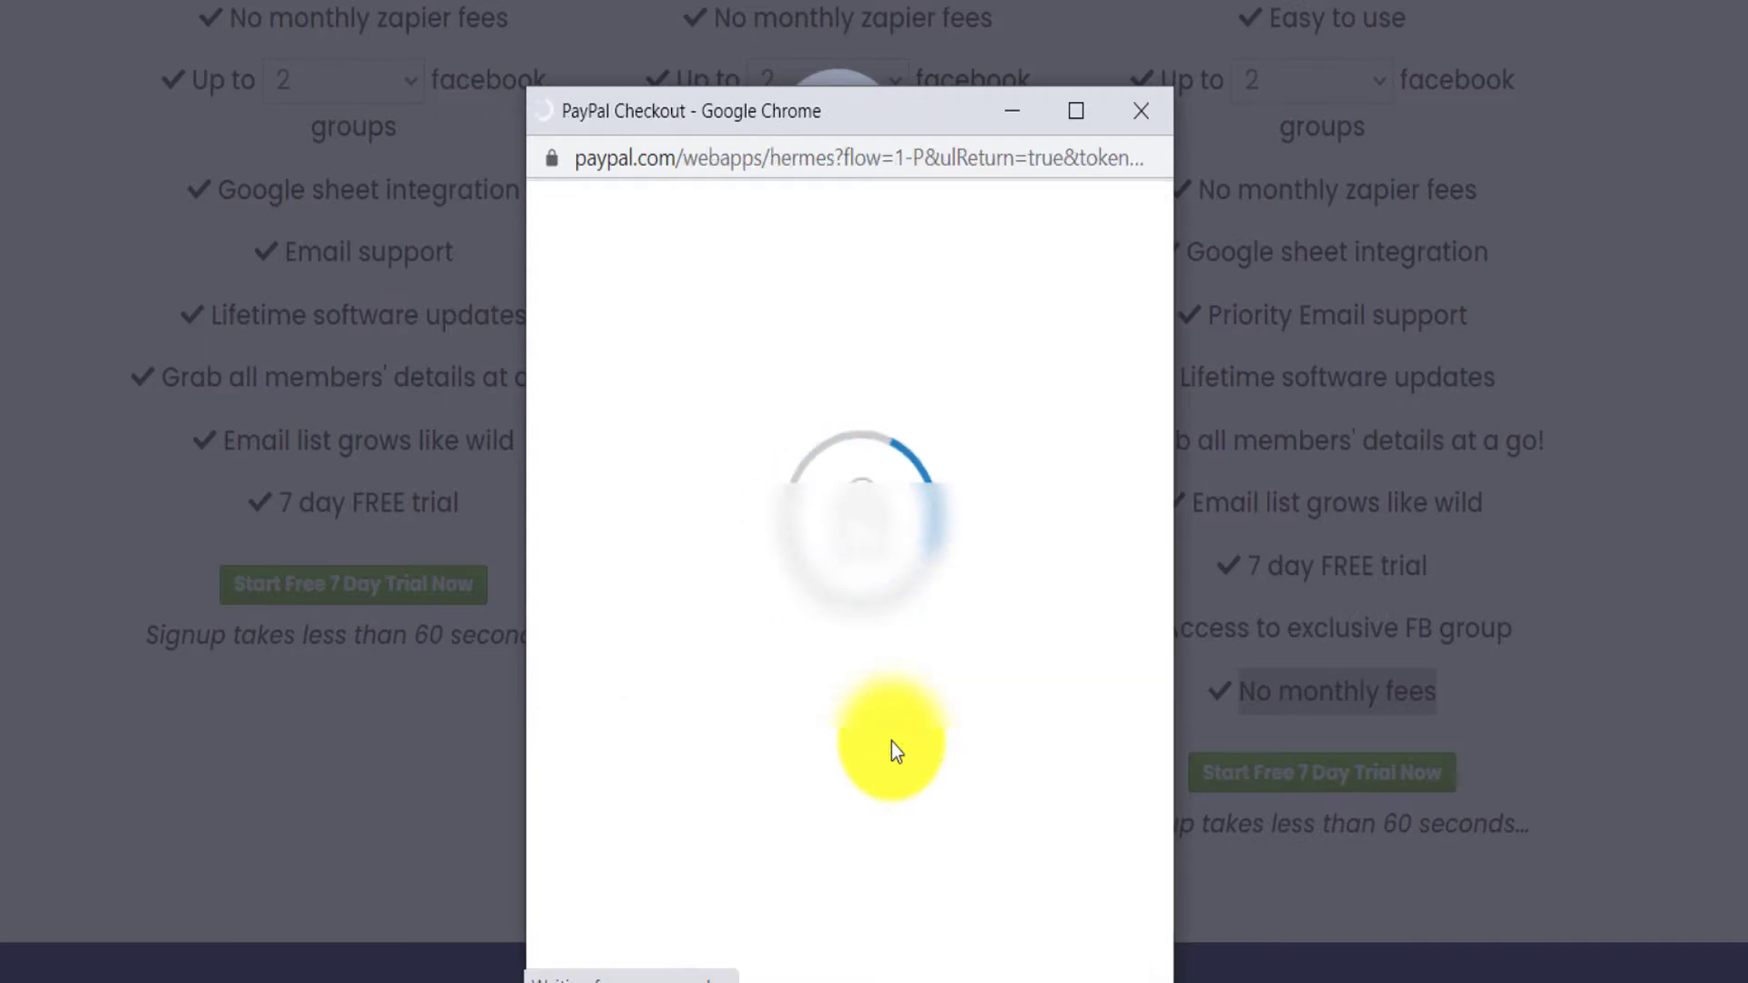
pyautogui.click(1140, 111)
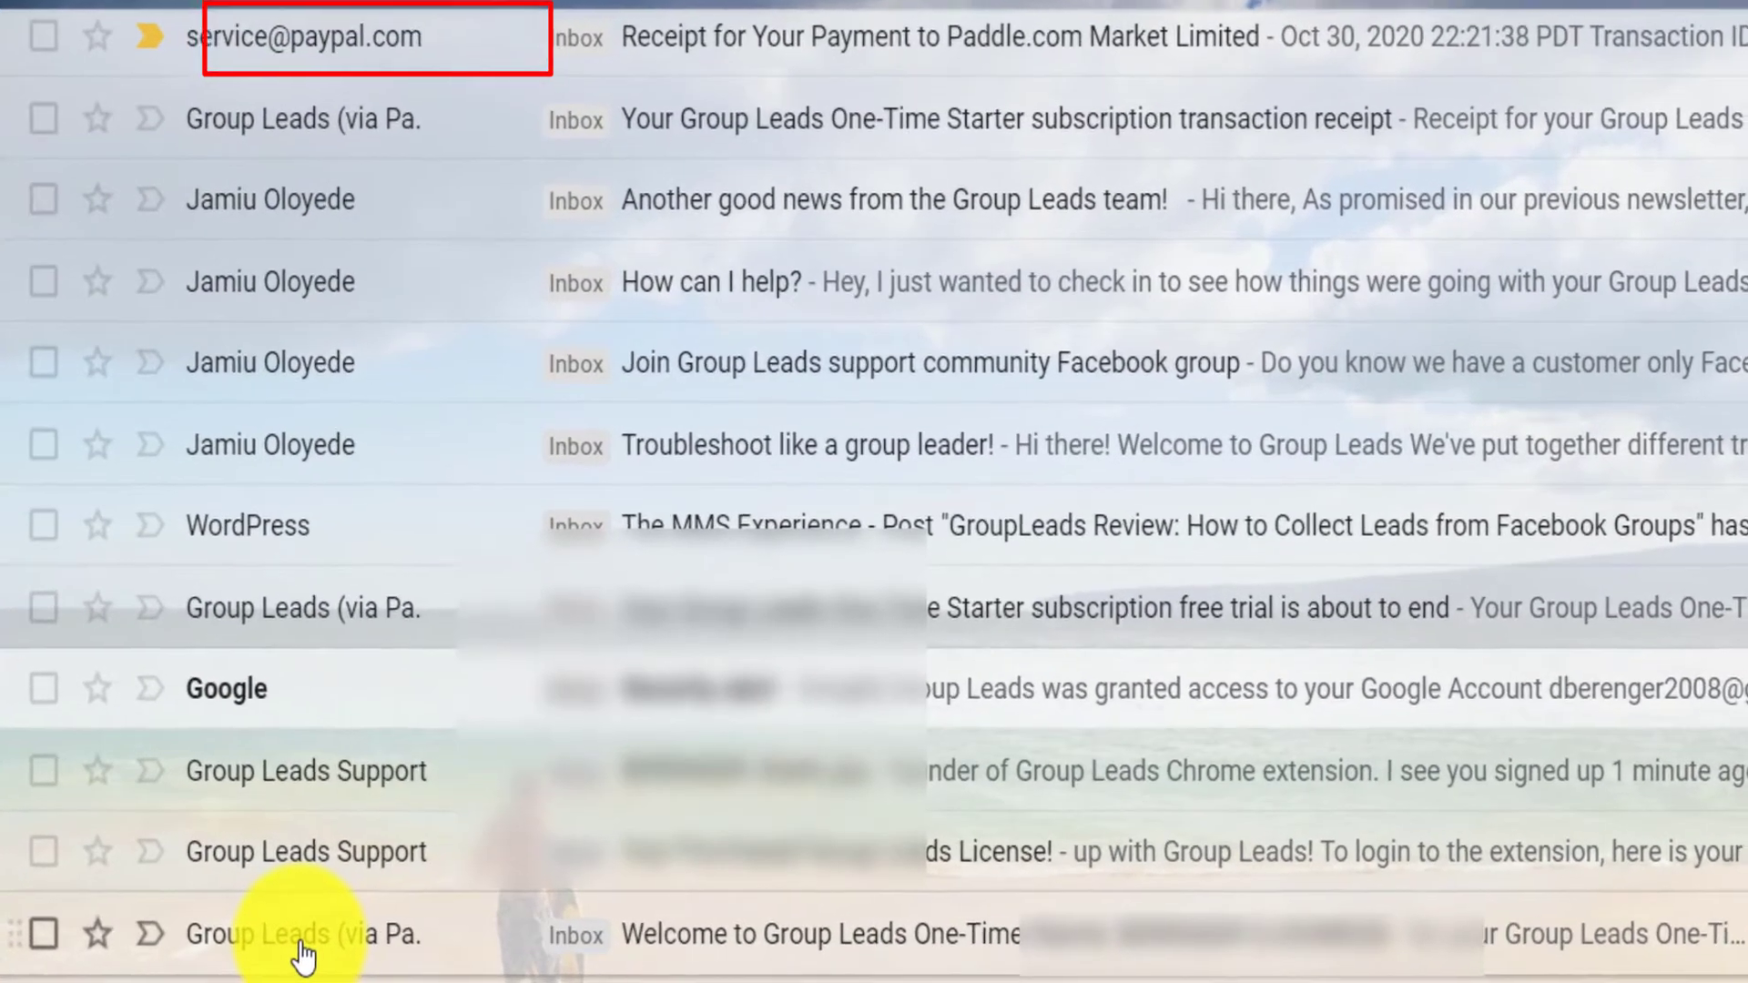
# Open the Group Leads welcome email in Gmail and review its subscription details, highlighting the thank-you heading
pyautogui.click(428, 947)
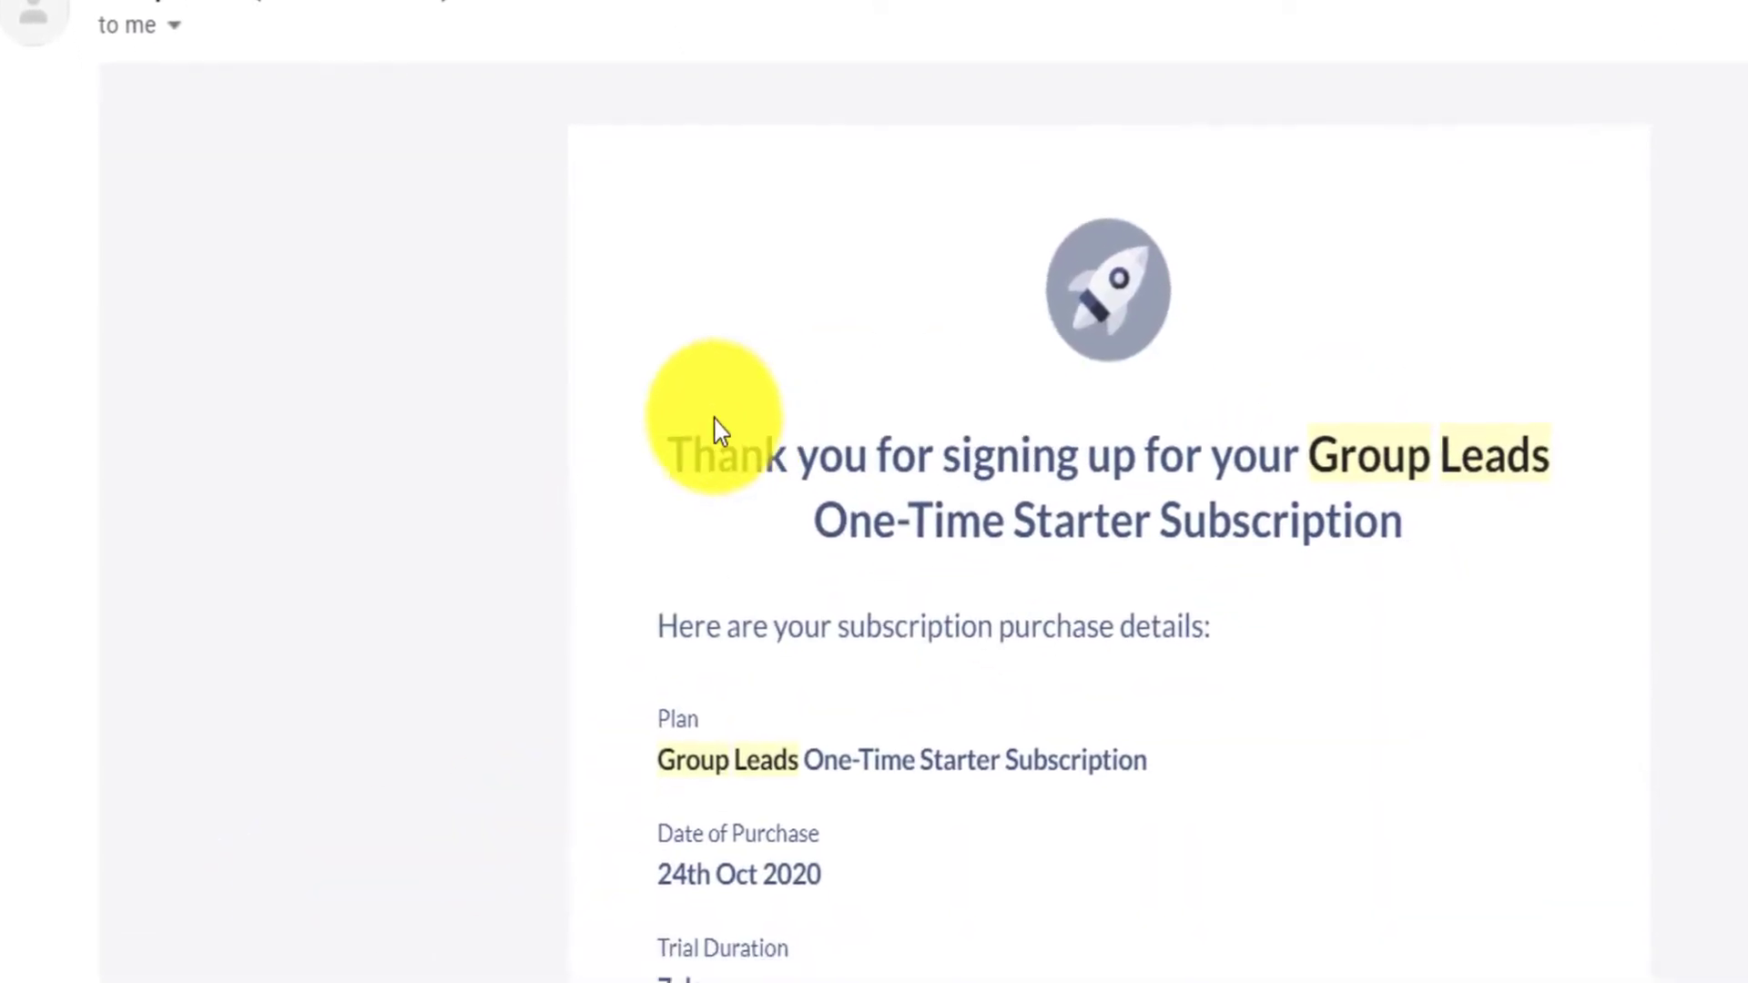
pyautogui.moveTo(683, 535); pyautogui.dragTo(1271, 518)
pyautogui.moveTo(1246, 390)
pyautogui.mouseDown()
pyautogui.moveTo(1522, 390)
pyautogui.moveTo(1545, 413)
pyautogui.moveTo(1534, 488)
pyautogui.mouseUp()
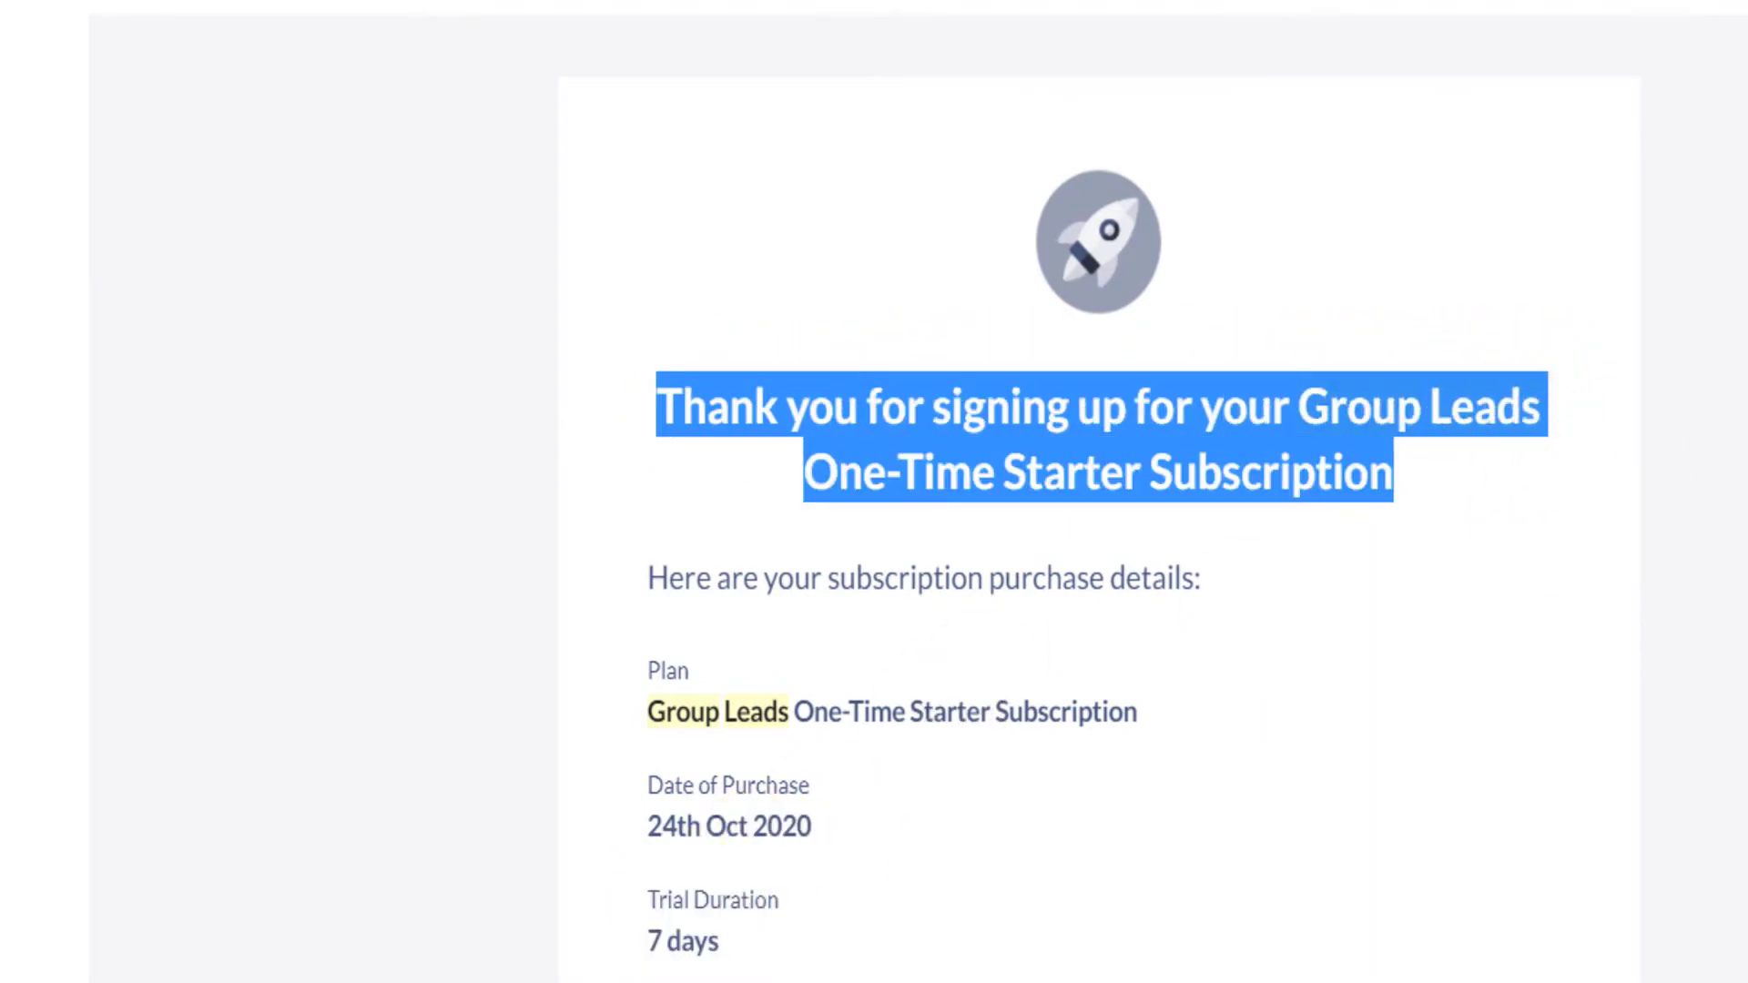
pyautogui.scroll(-8, 1561, 398)
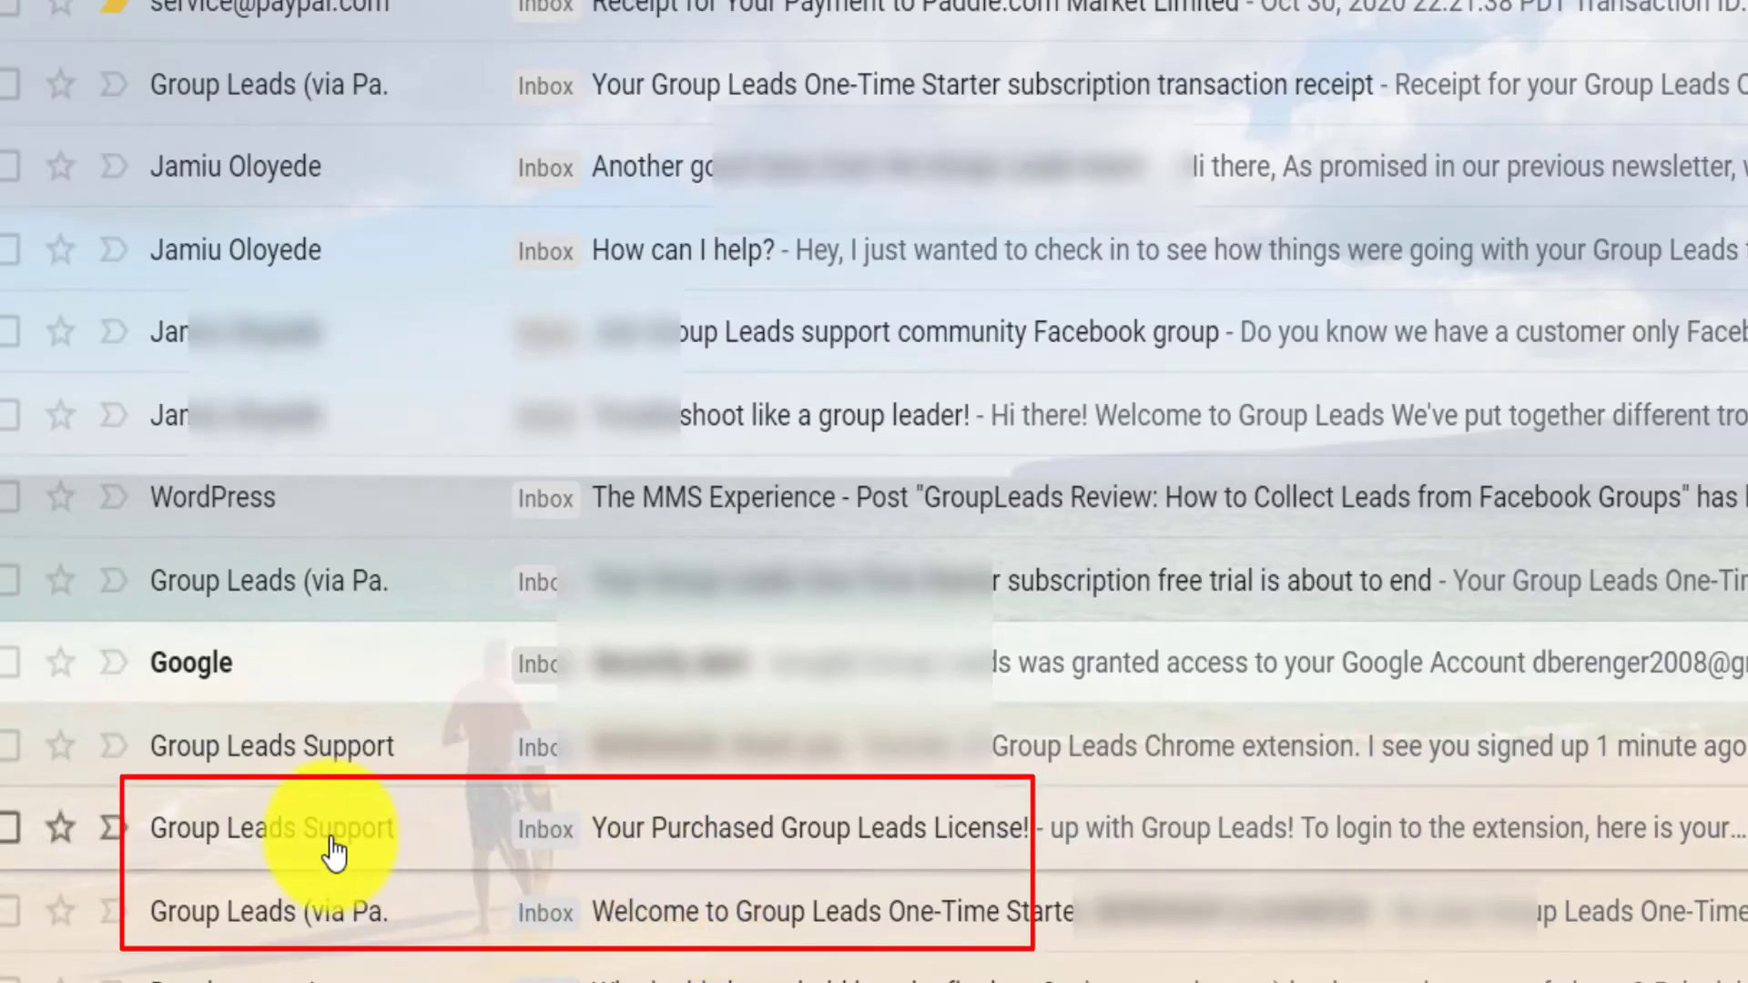
# Open the purchased license email and highlight the license key and the line introducing the web app login details
pyautogui.click(335, 851)
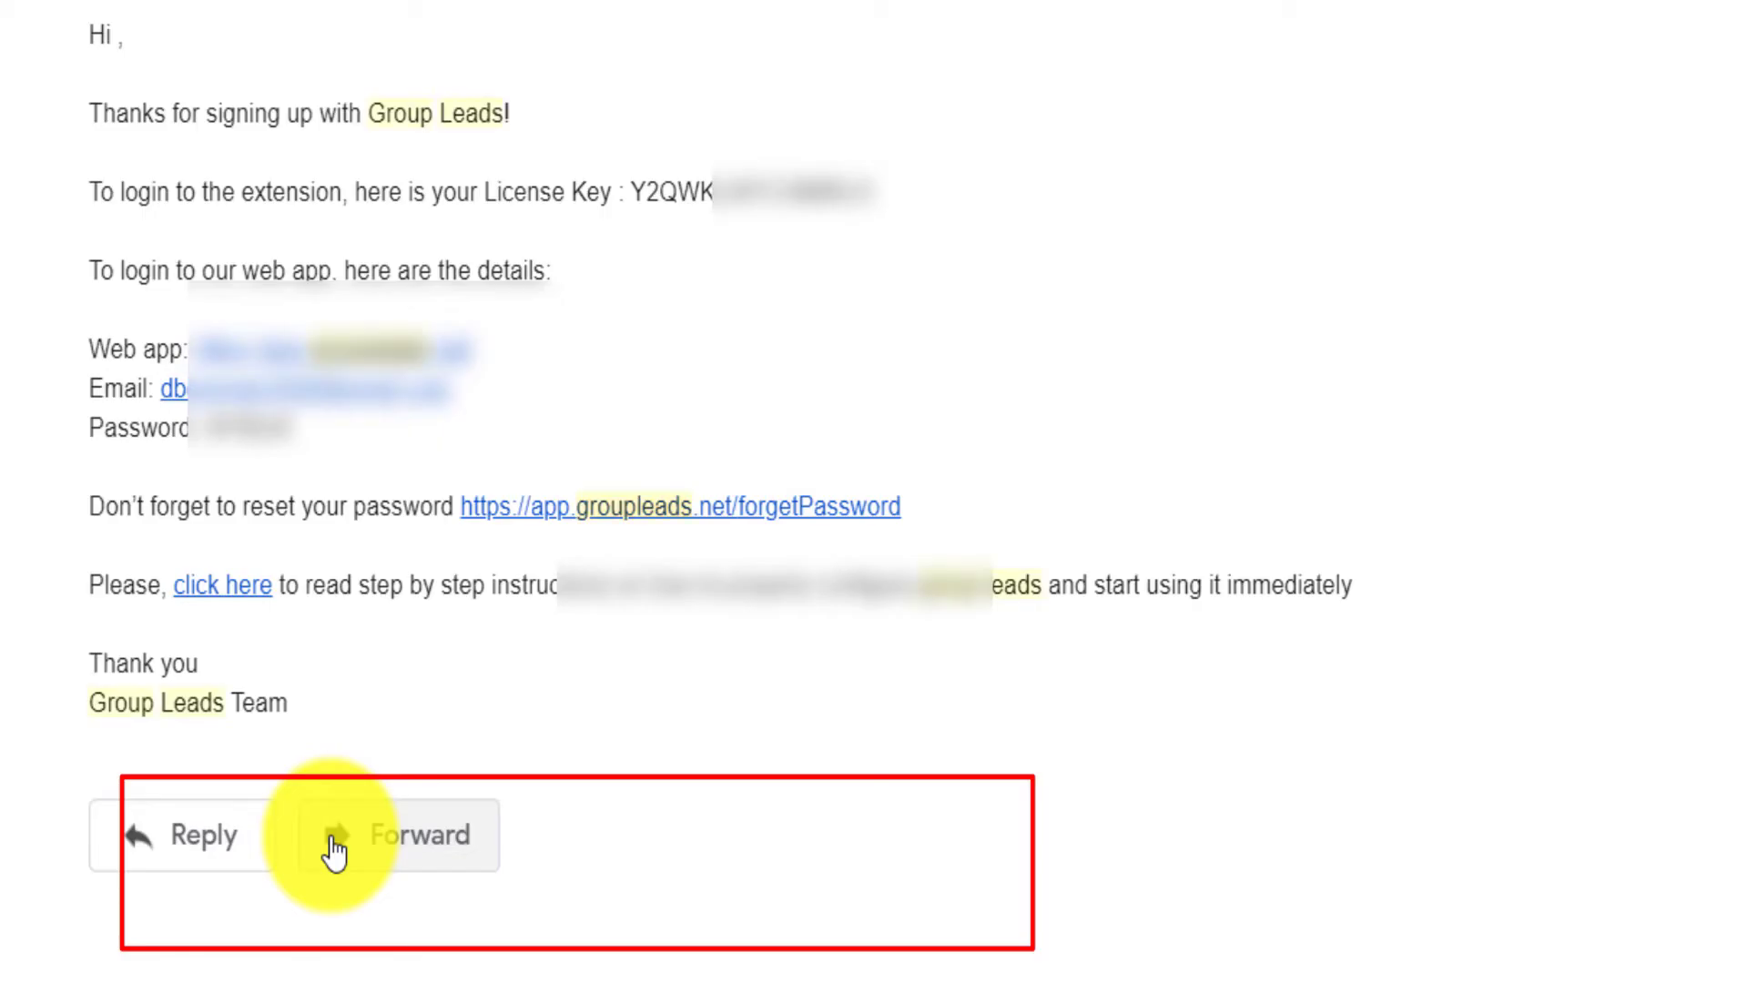
pyautogui.click(88, 175)
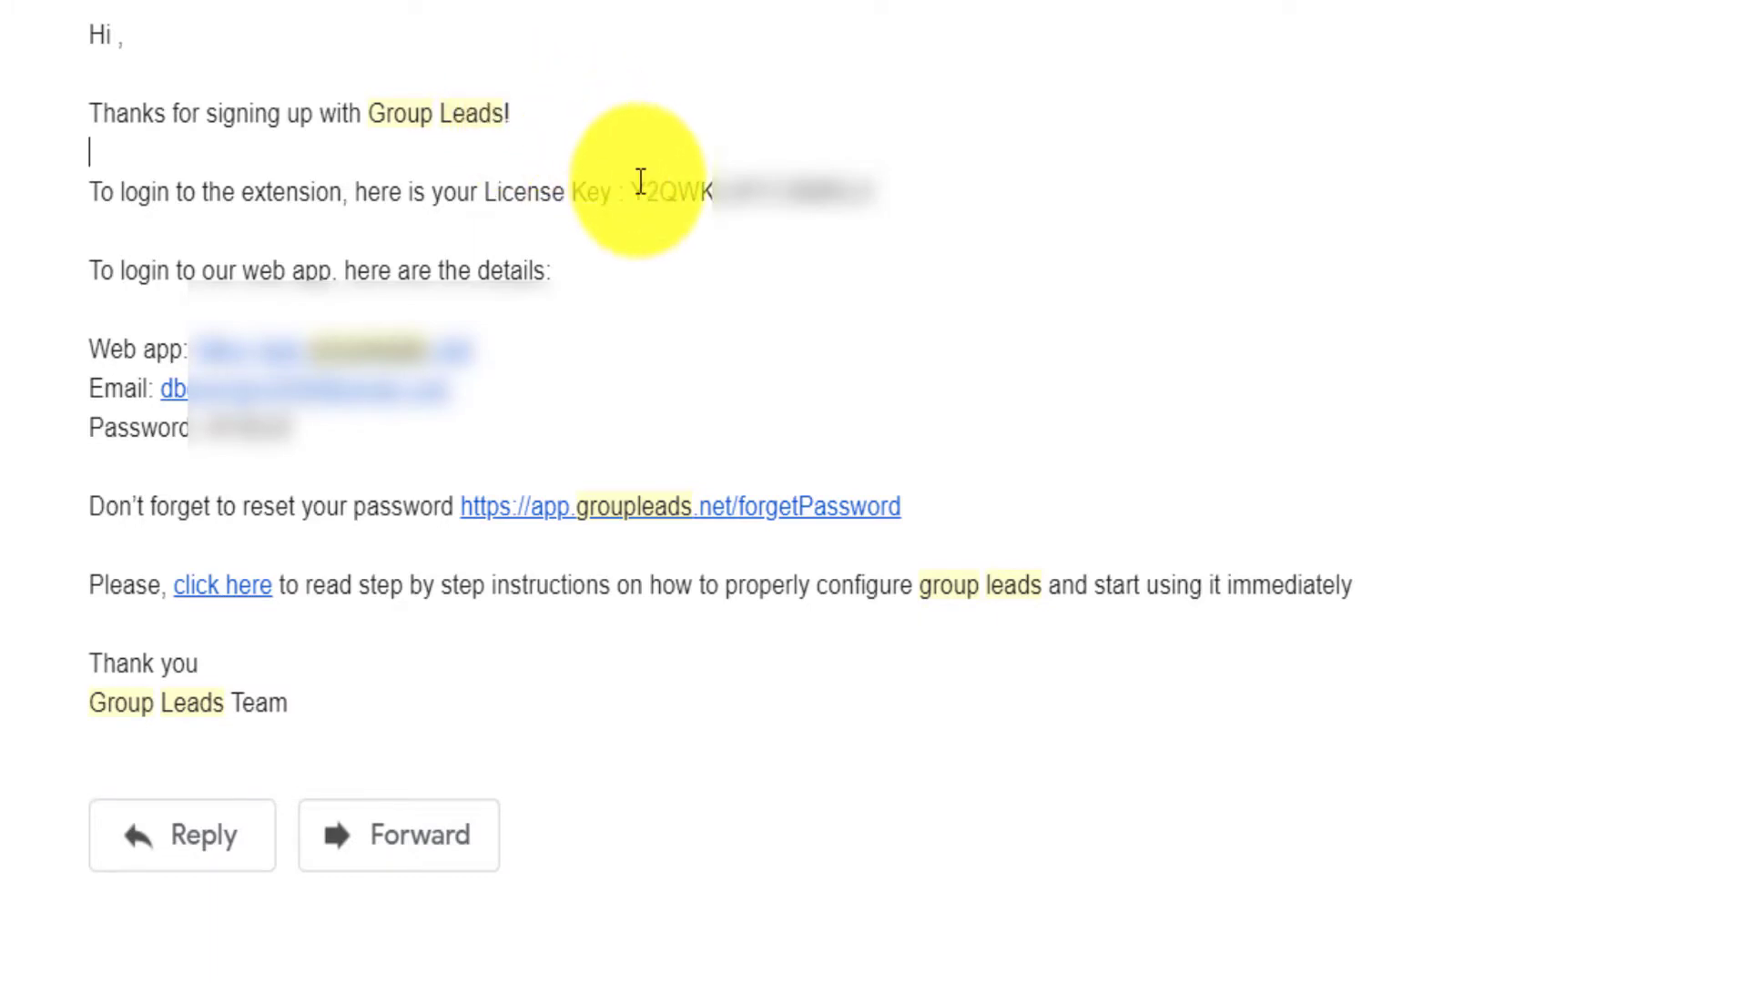
pyautogui.moveTo(635, 190); pyautogui.dragTo(865, 191)
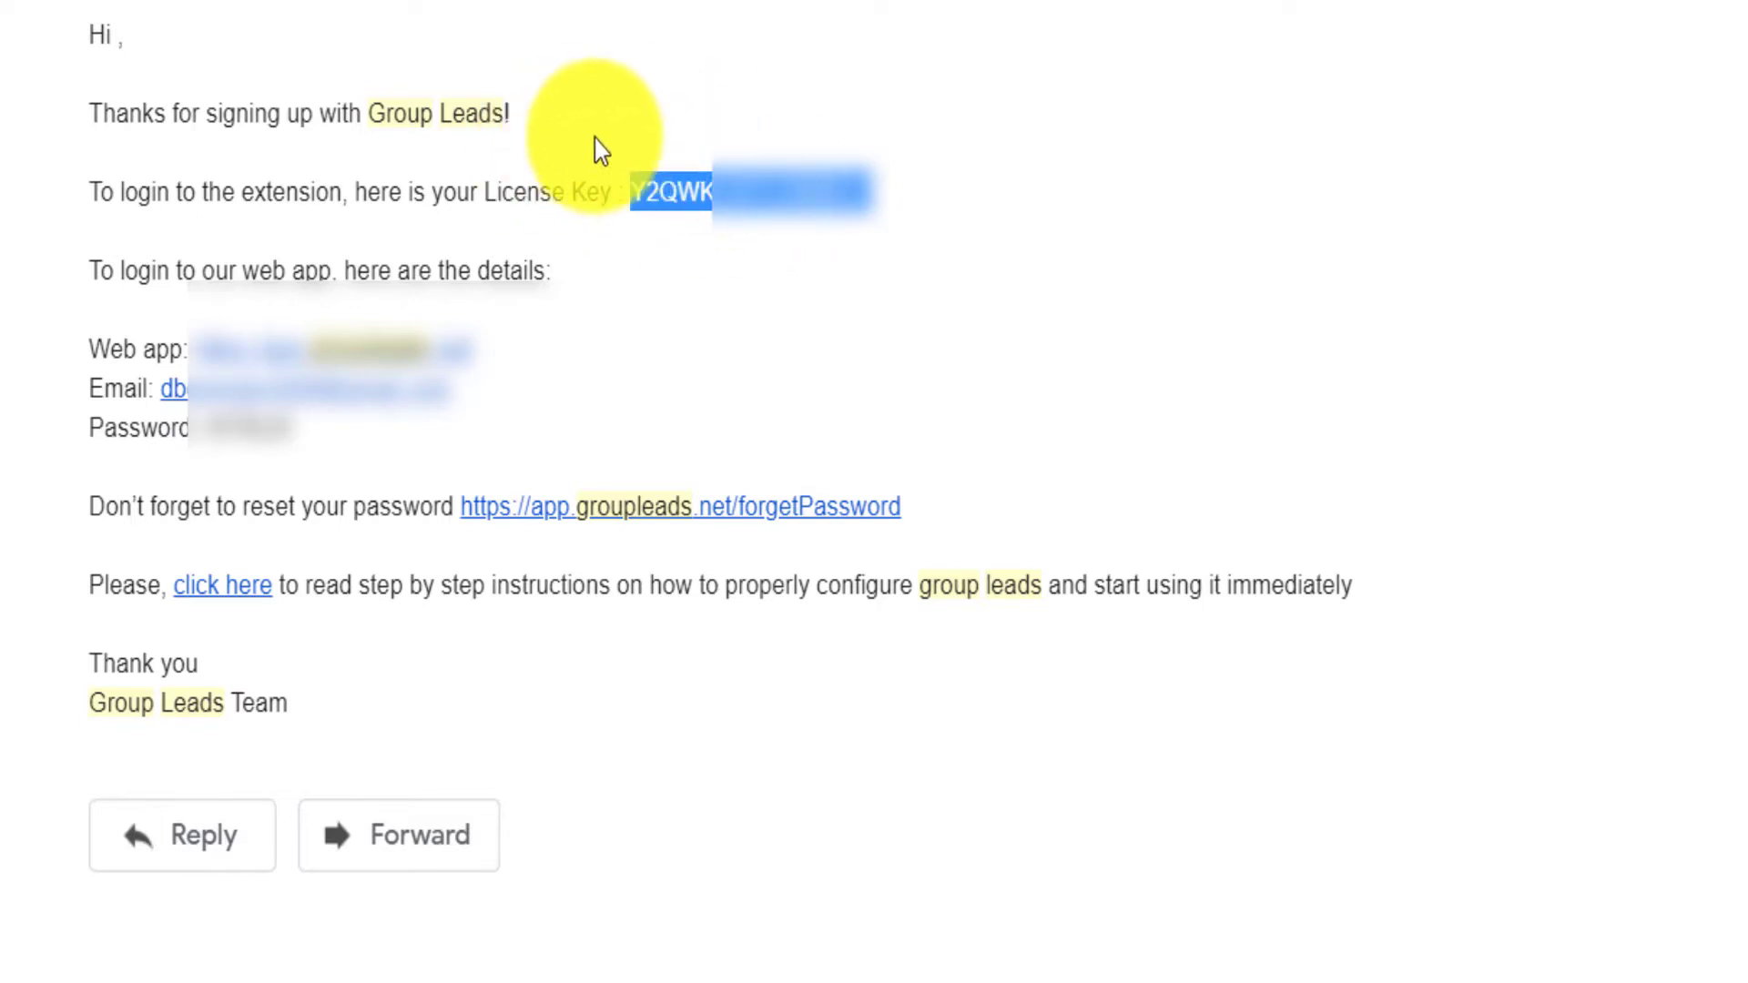
pyautogui.moveTo(113, 275); pyautogui.dragTo(541, 272)
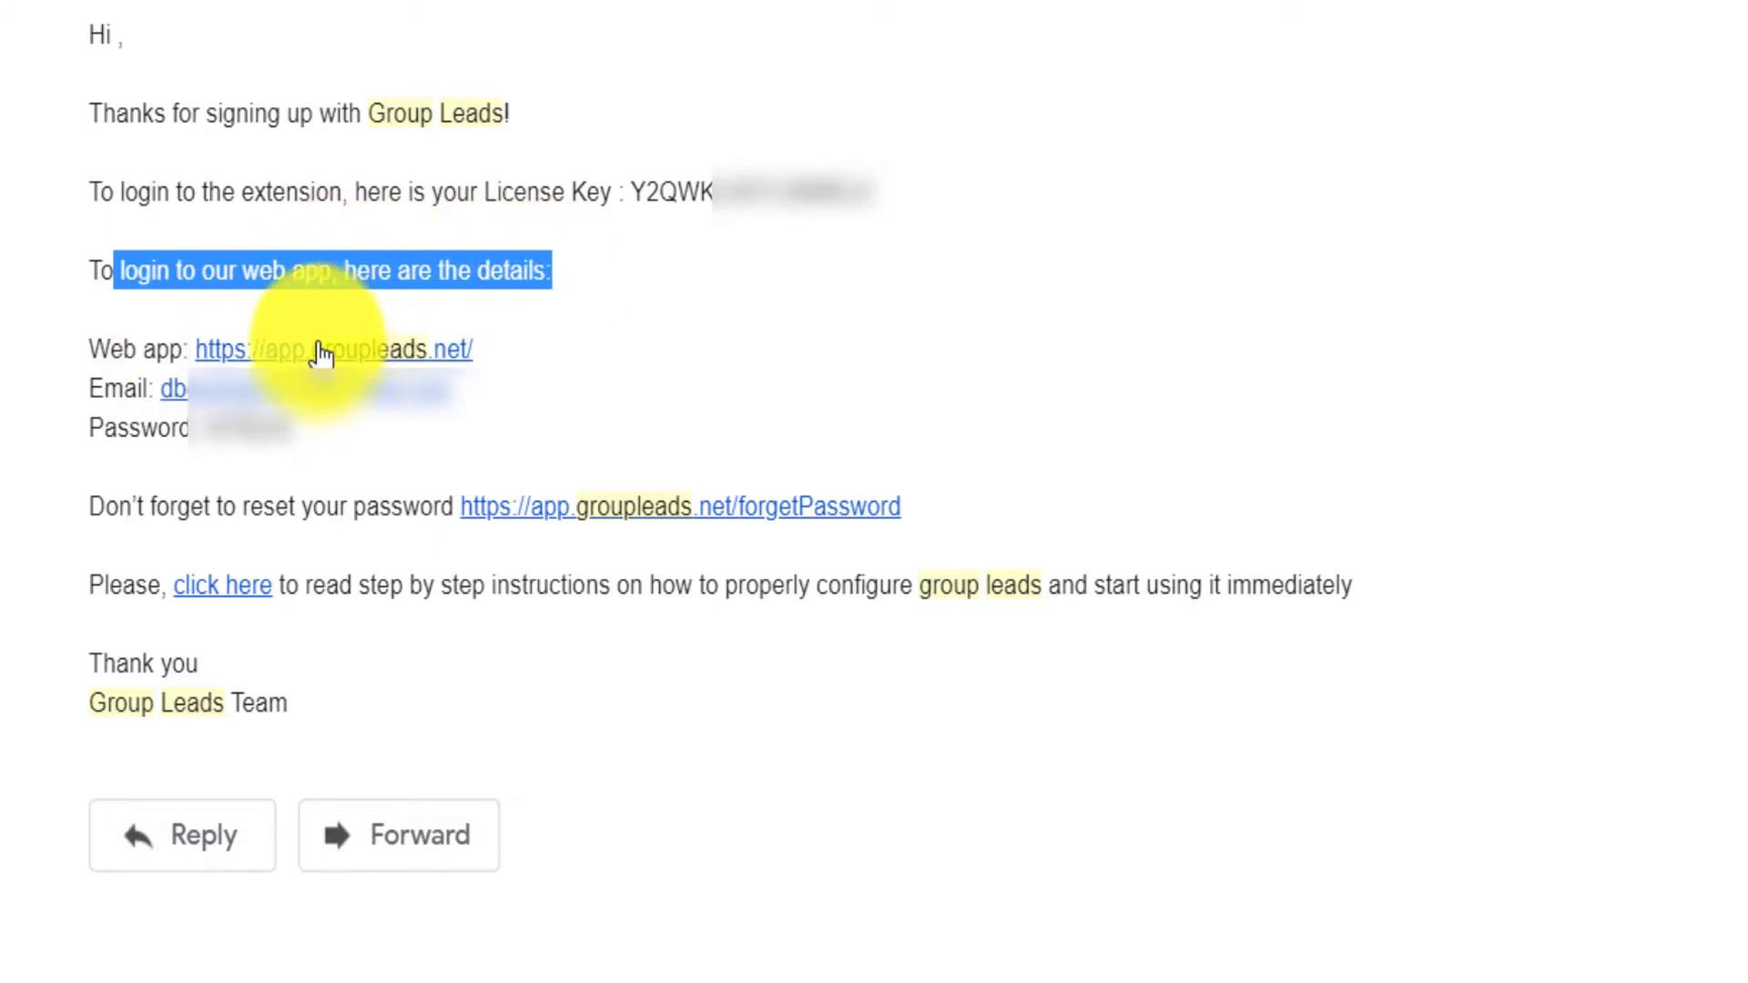
pyautogui.click(105, 387)
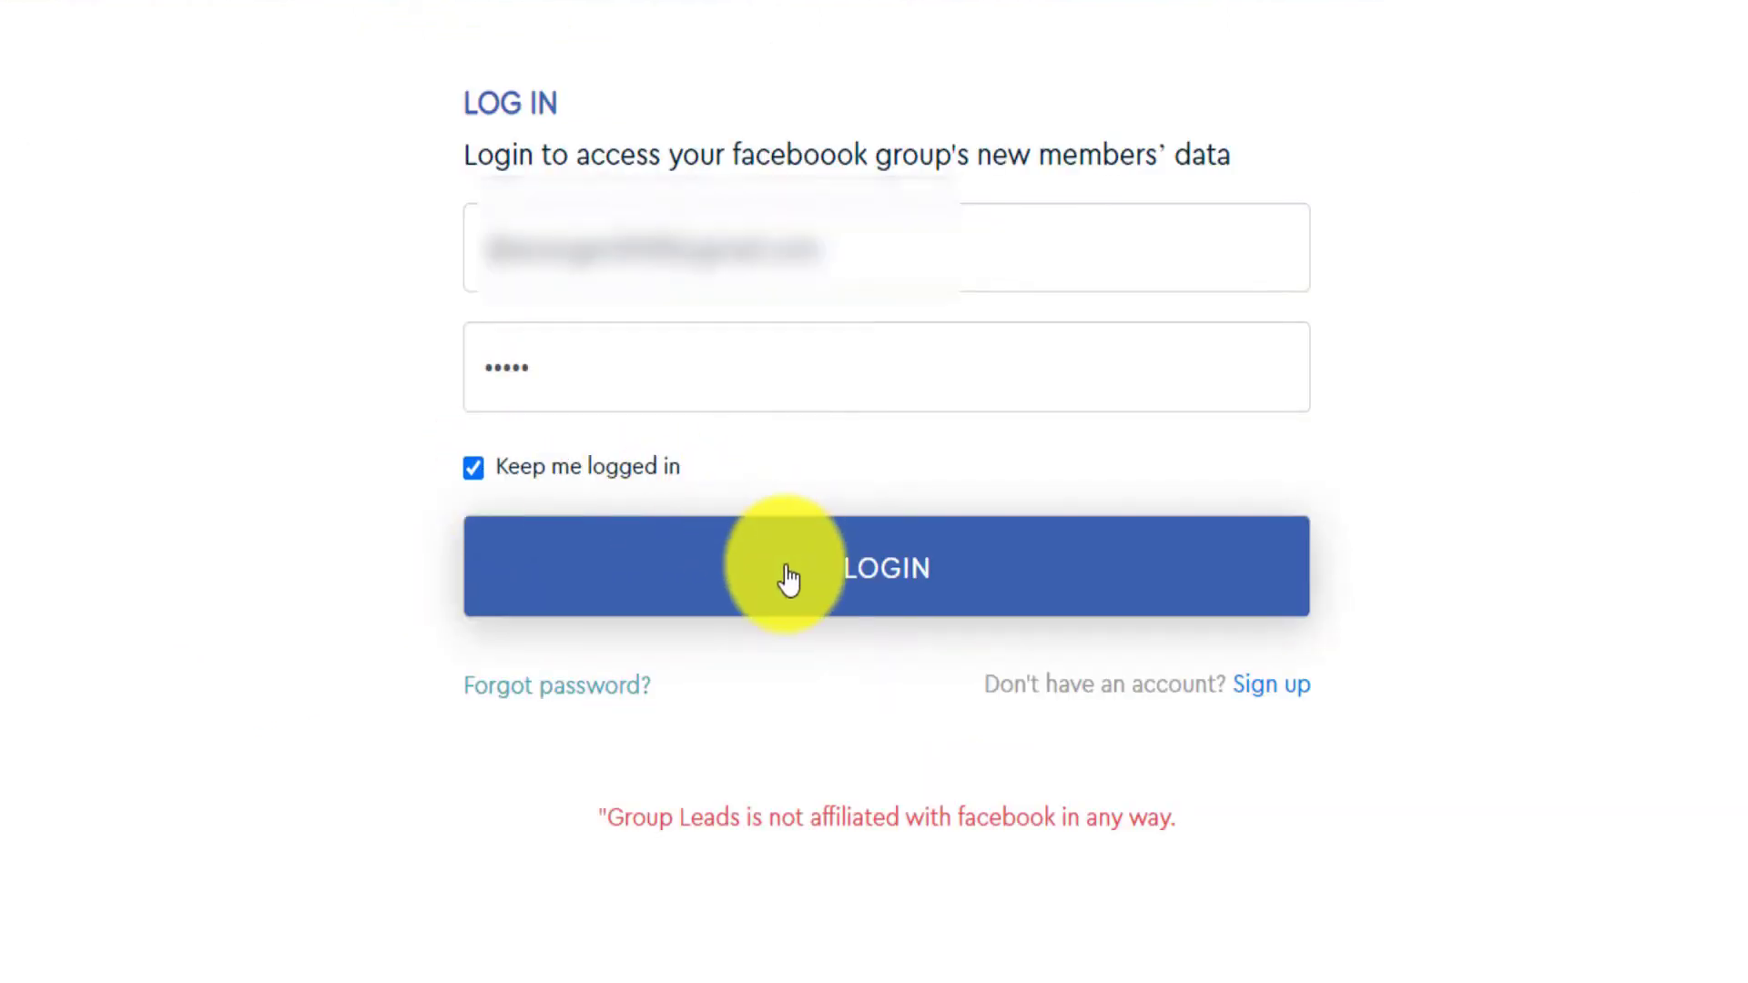
# Log in to the Group Leads web app with the filled-in credentials and highlight the total leads on the dashboard
pyautogui.click(789, 579)
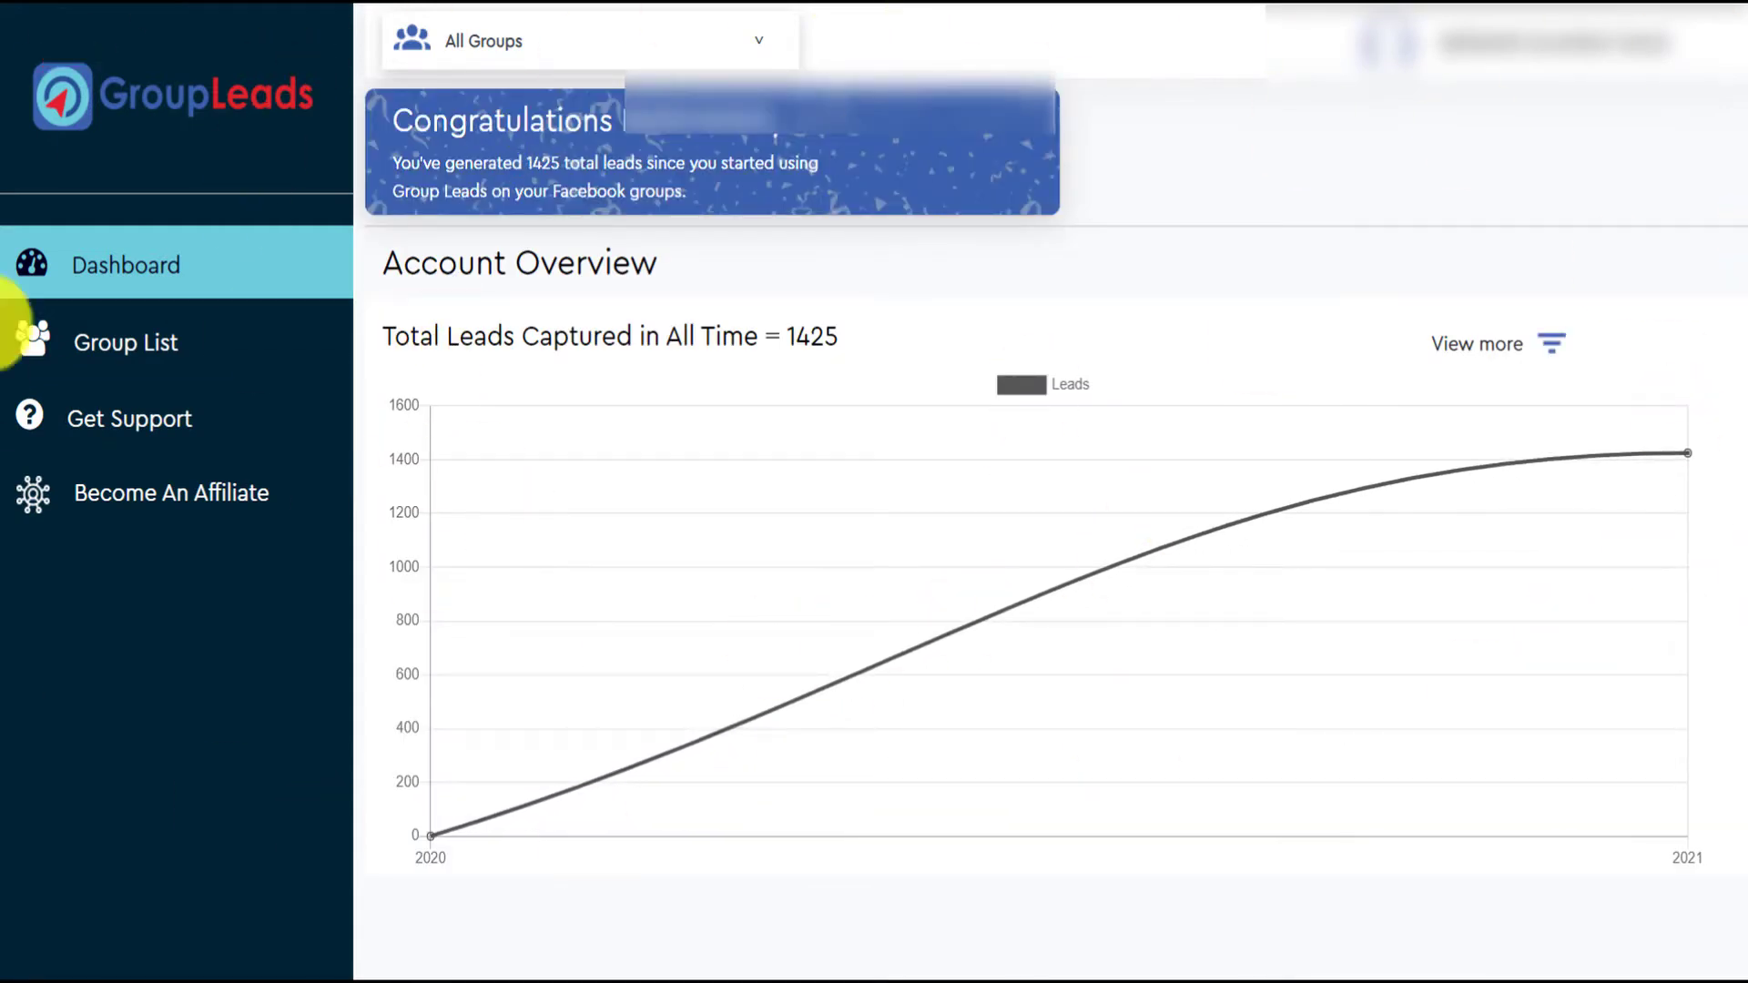
pyautogui.moveTo(432, 837)
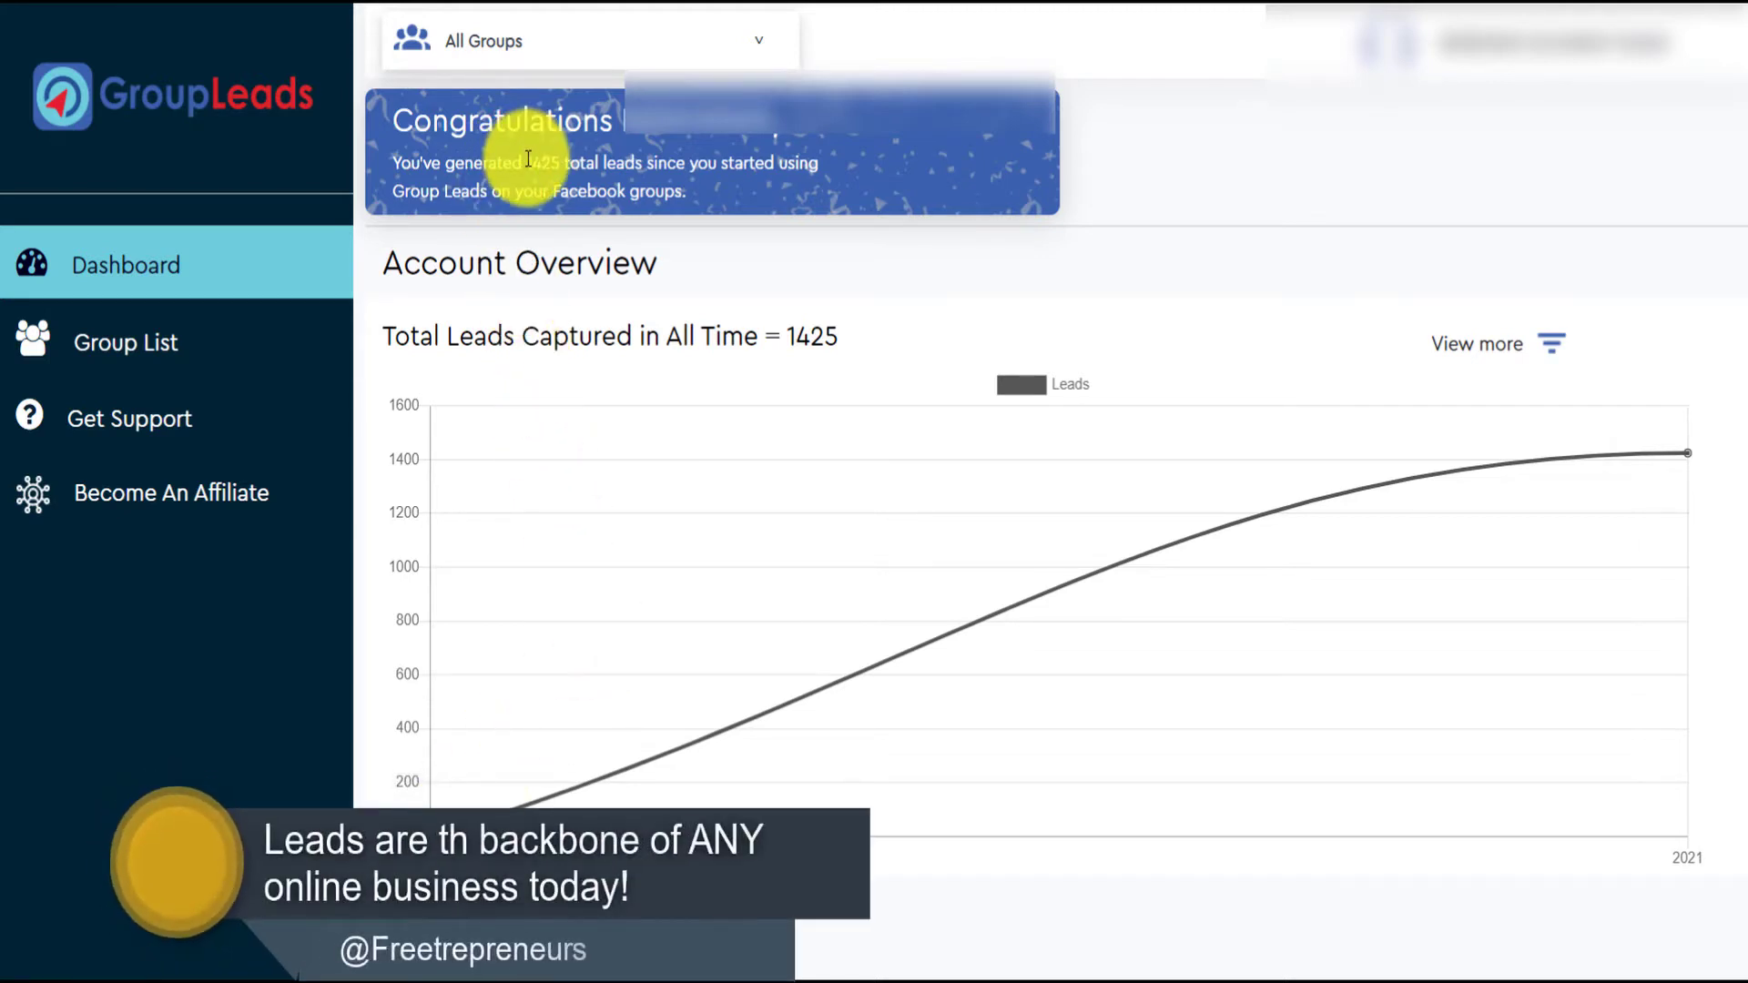
pyautogui.moveTo(528, 163); pyautogui.dragTo(642, 163)
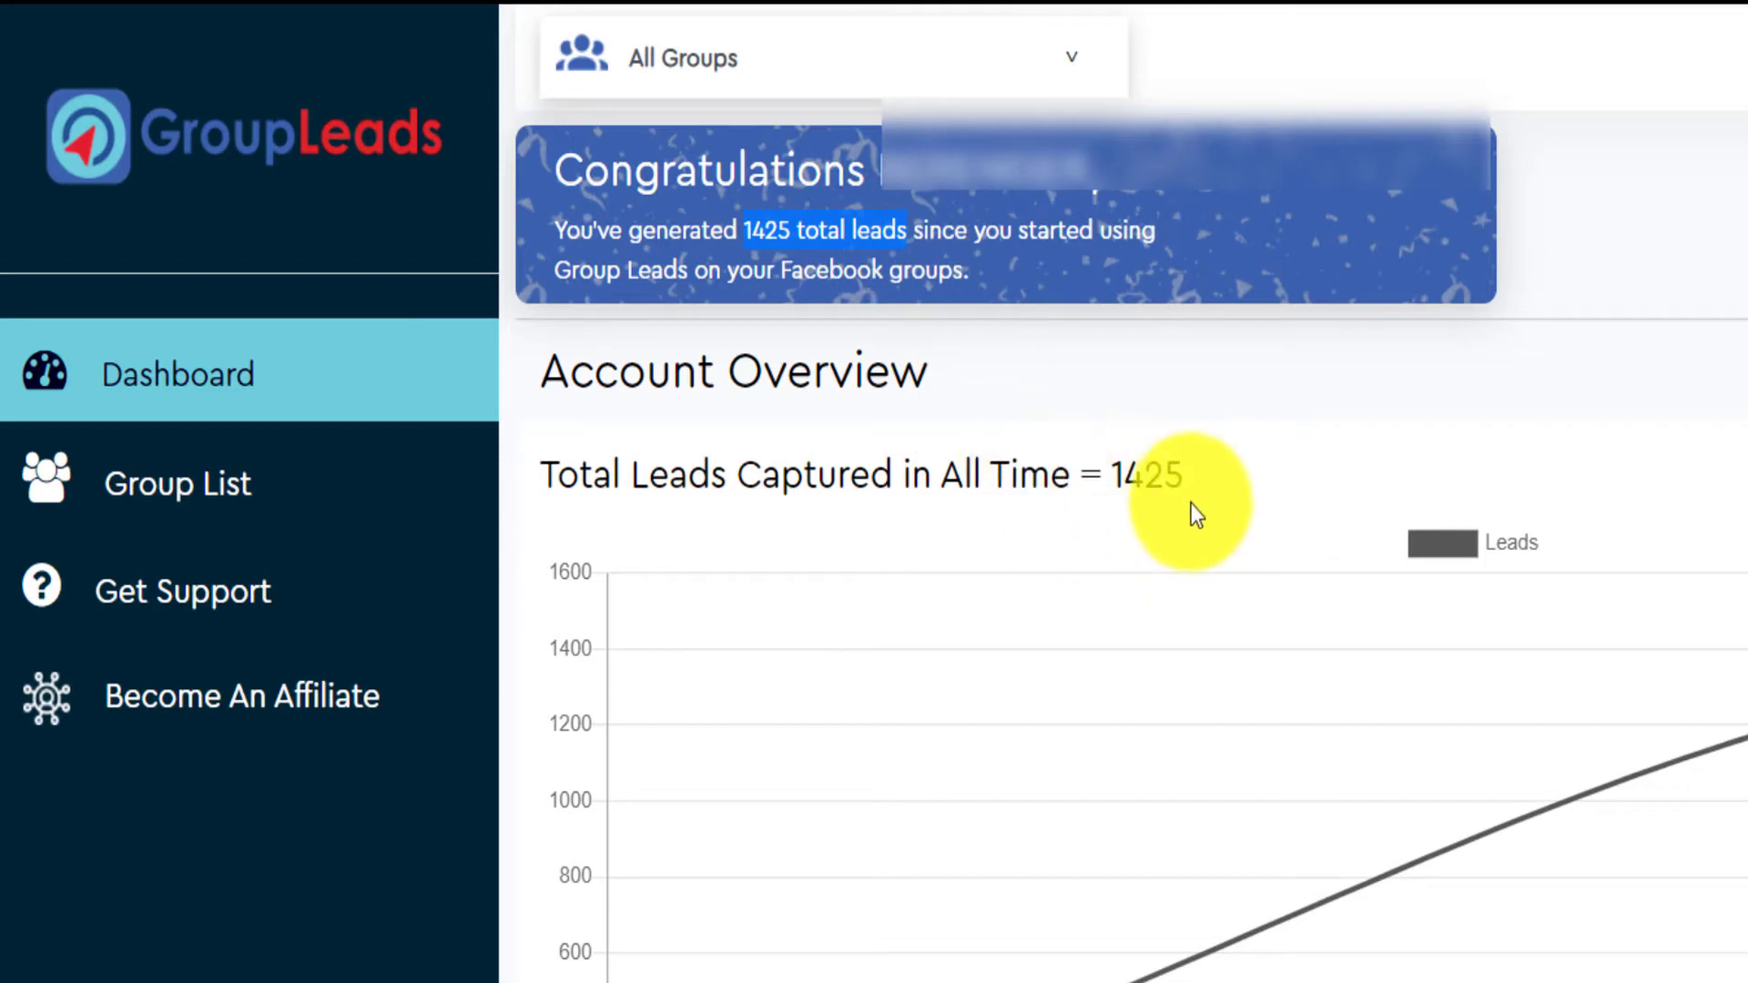
pyautogui.moveTo(1153, 482); pyautogui.dragTo(1114, 474)
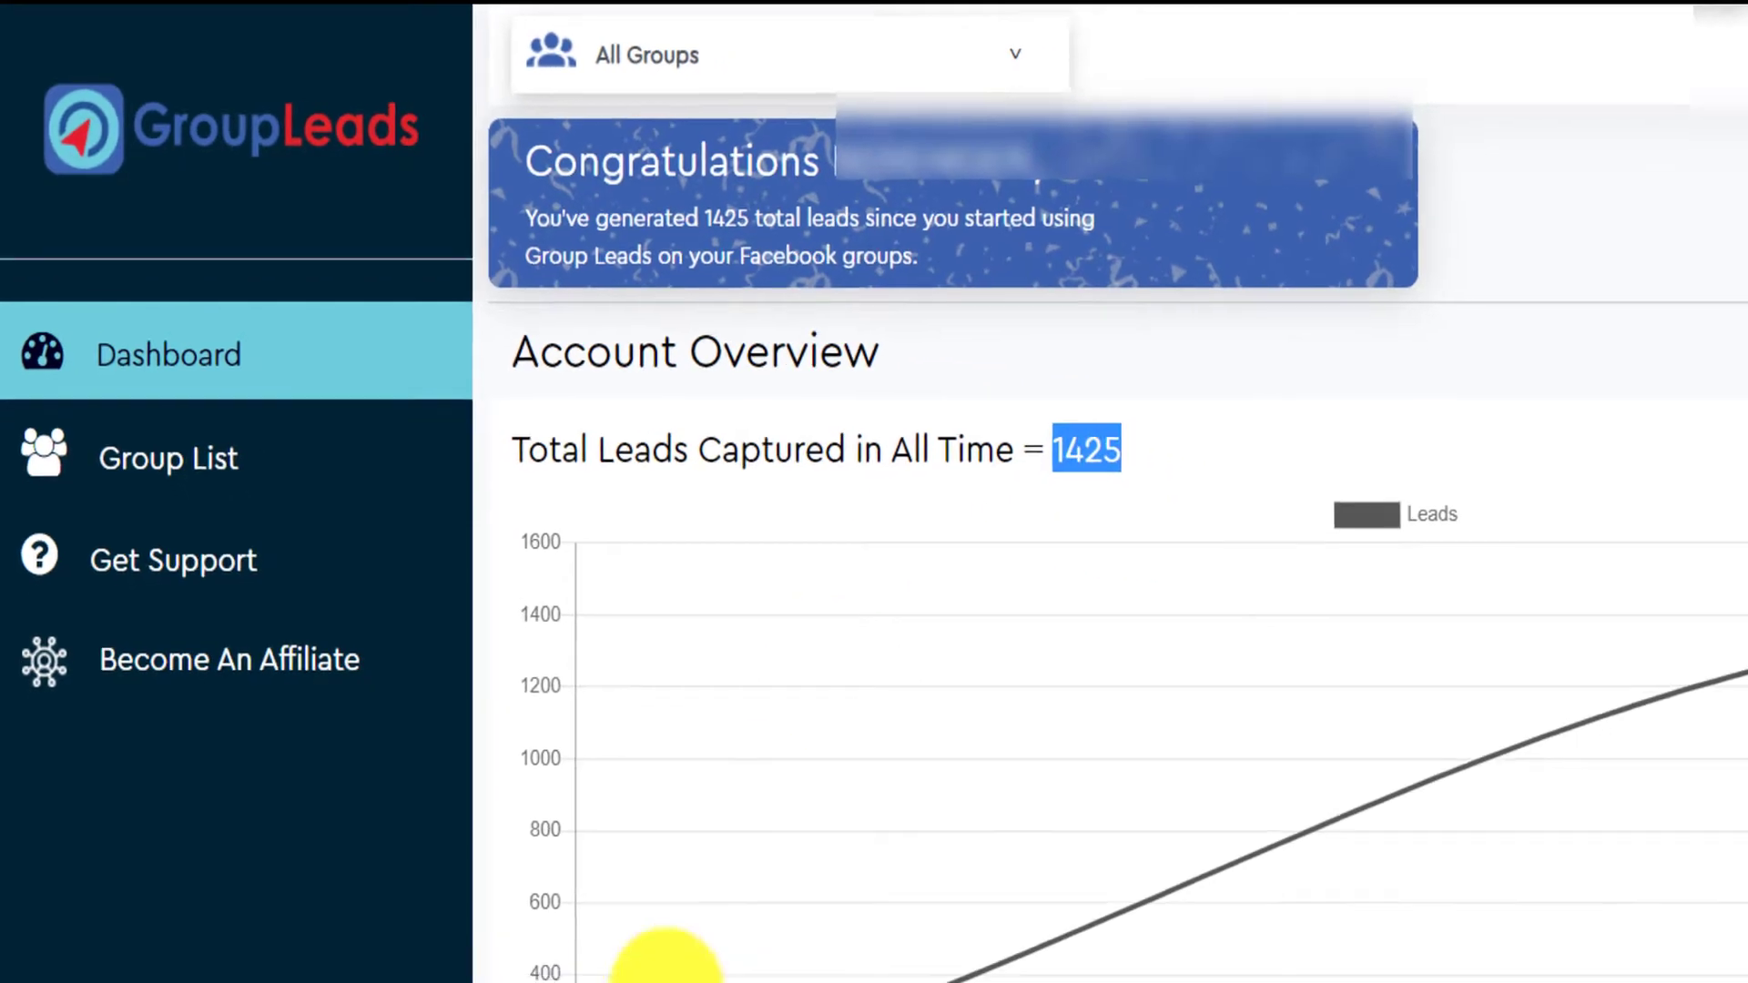
# Examine the Tigers Passion group's leads list, including the answer columns and further pages, and return to the dashboard
pyautogui.click(182, 482)
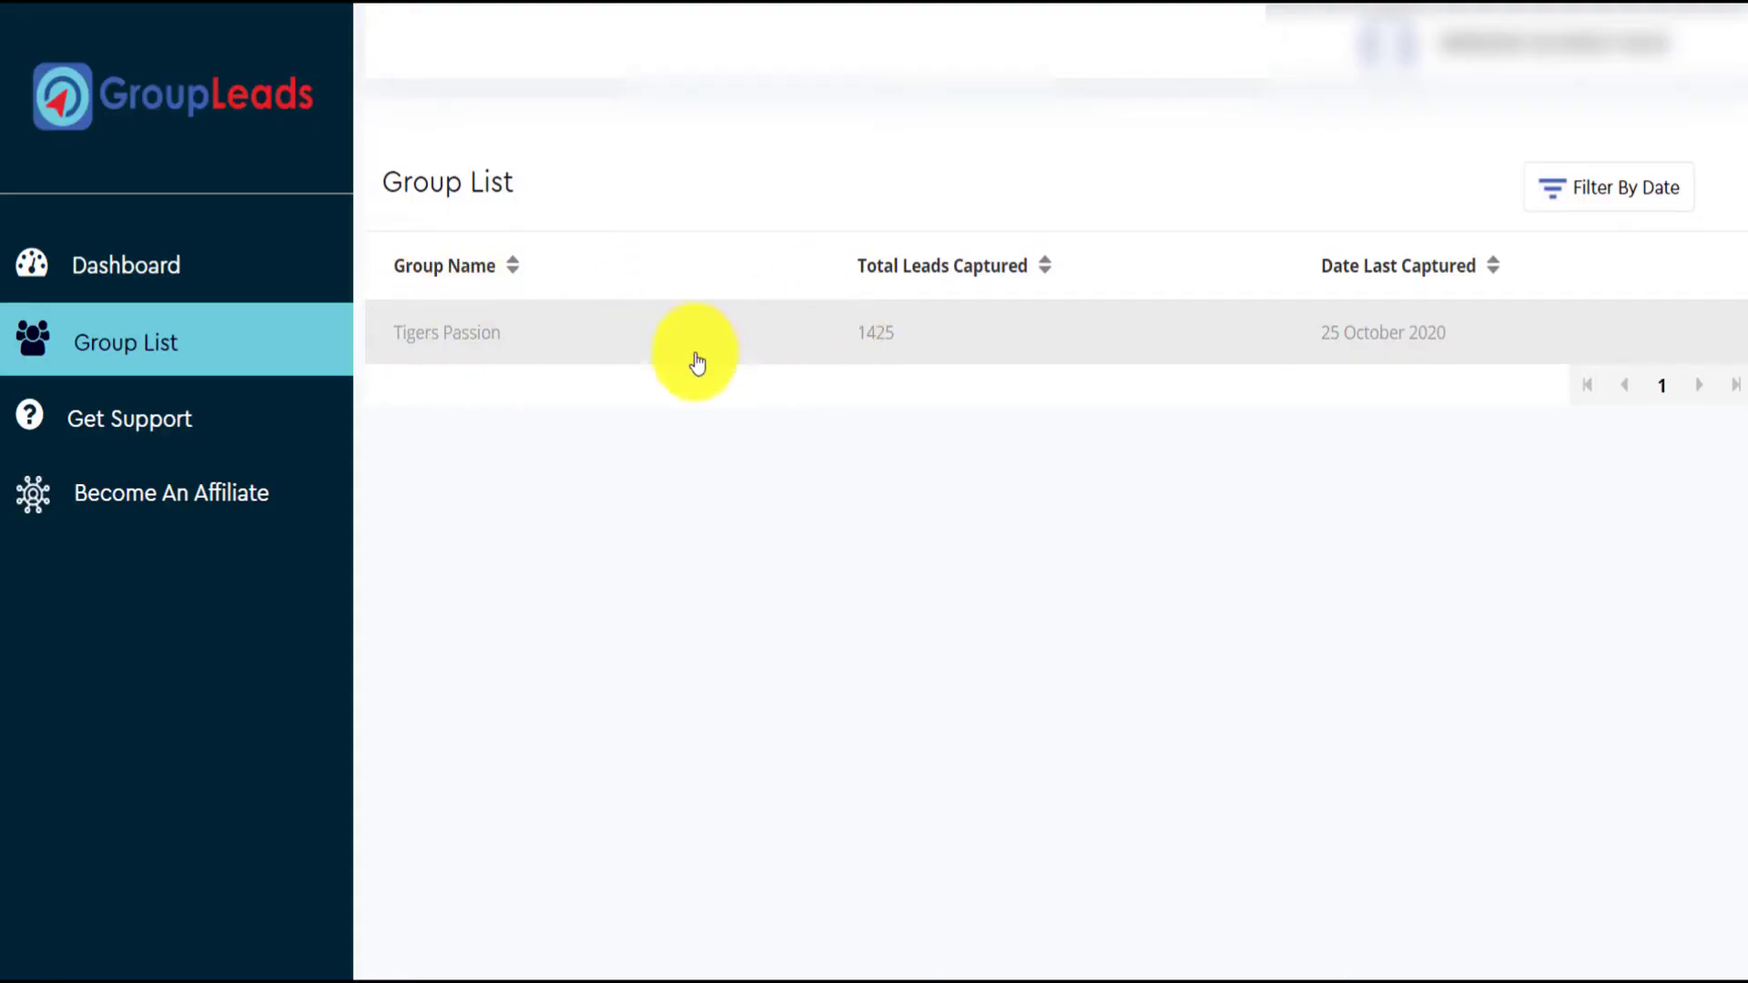
pyautogui.click(477, 345)
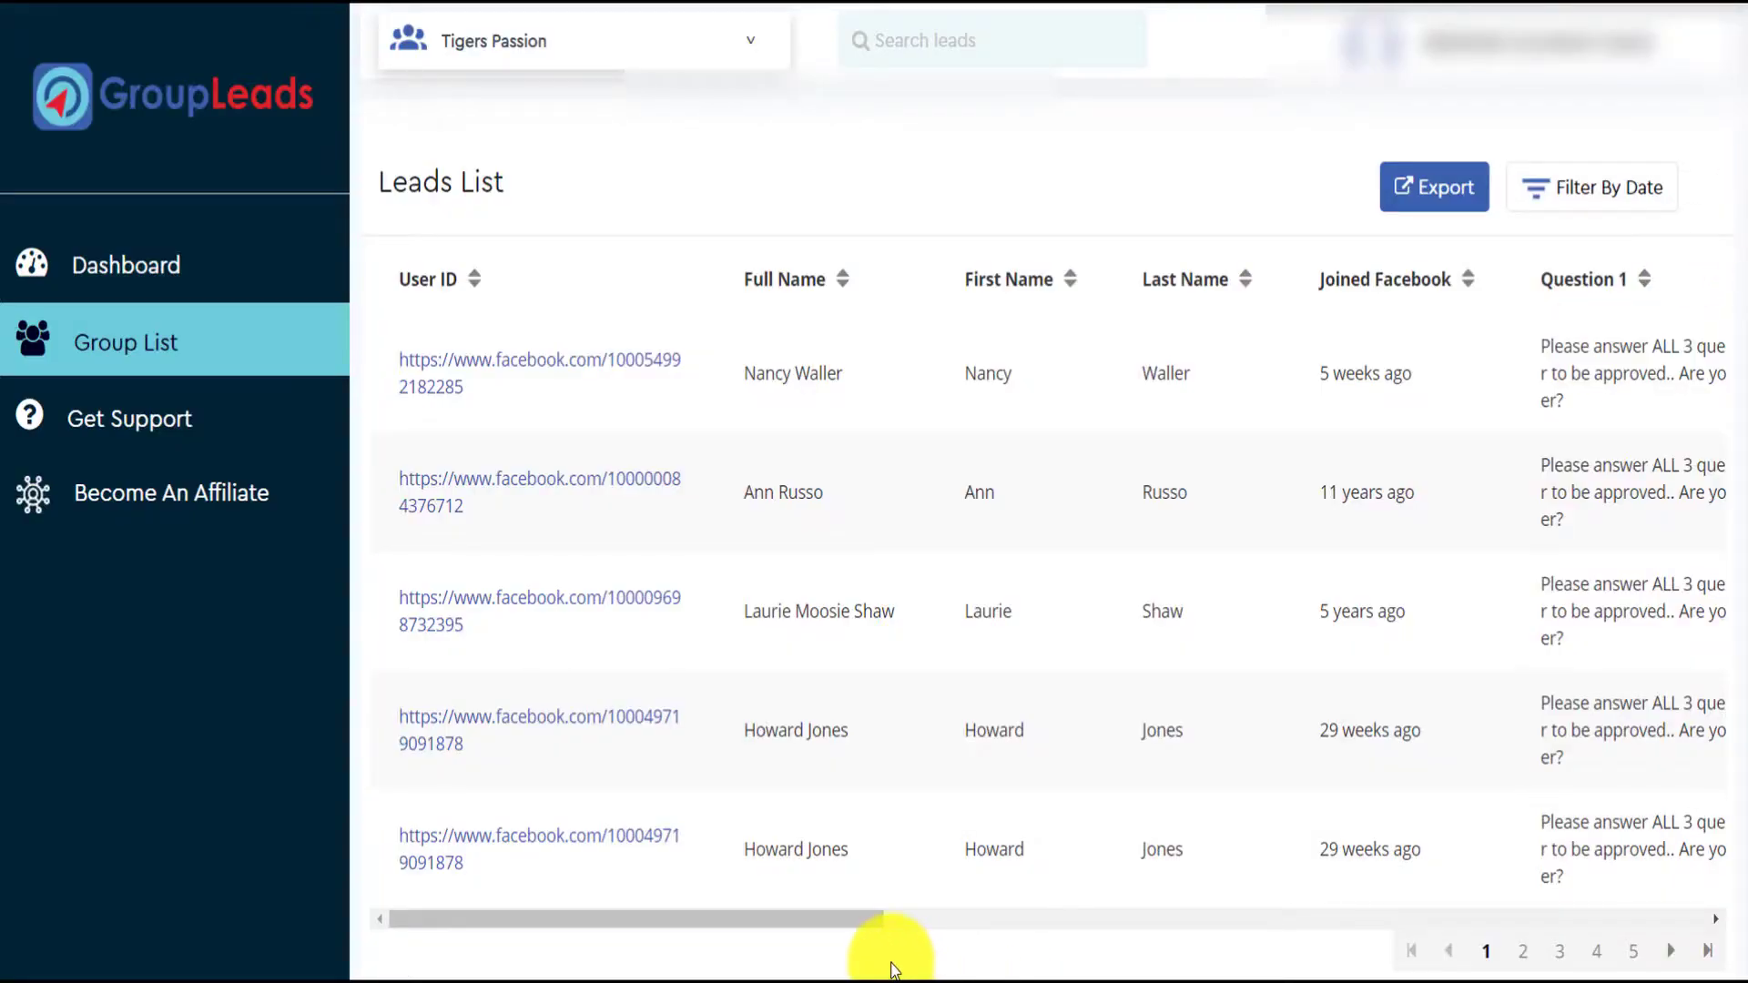
pyautogui.moveTo(851, 921); pyautogui.dragTo(1702, 938)
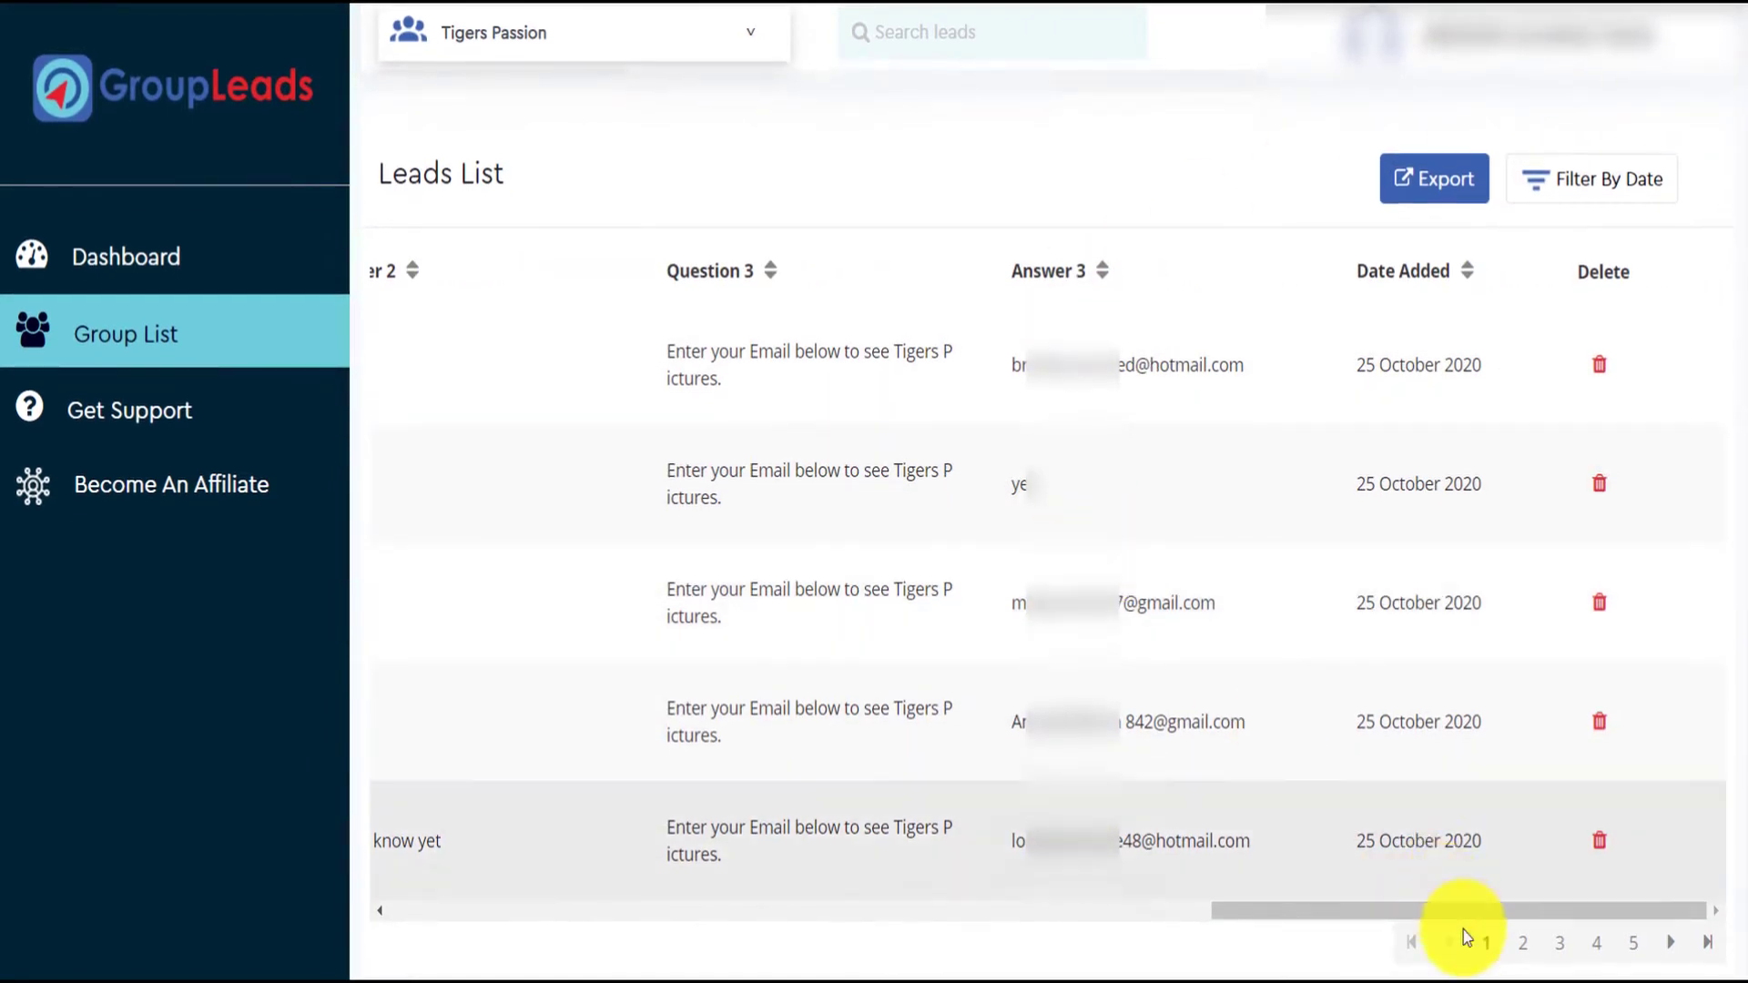
pyautogui.click(1534, 949)
pyautogui.click(1573, 945)
pyautogui.click(1607, 950)
pyautogui.click(1632, 947)
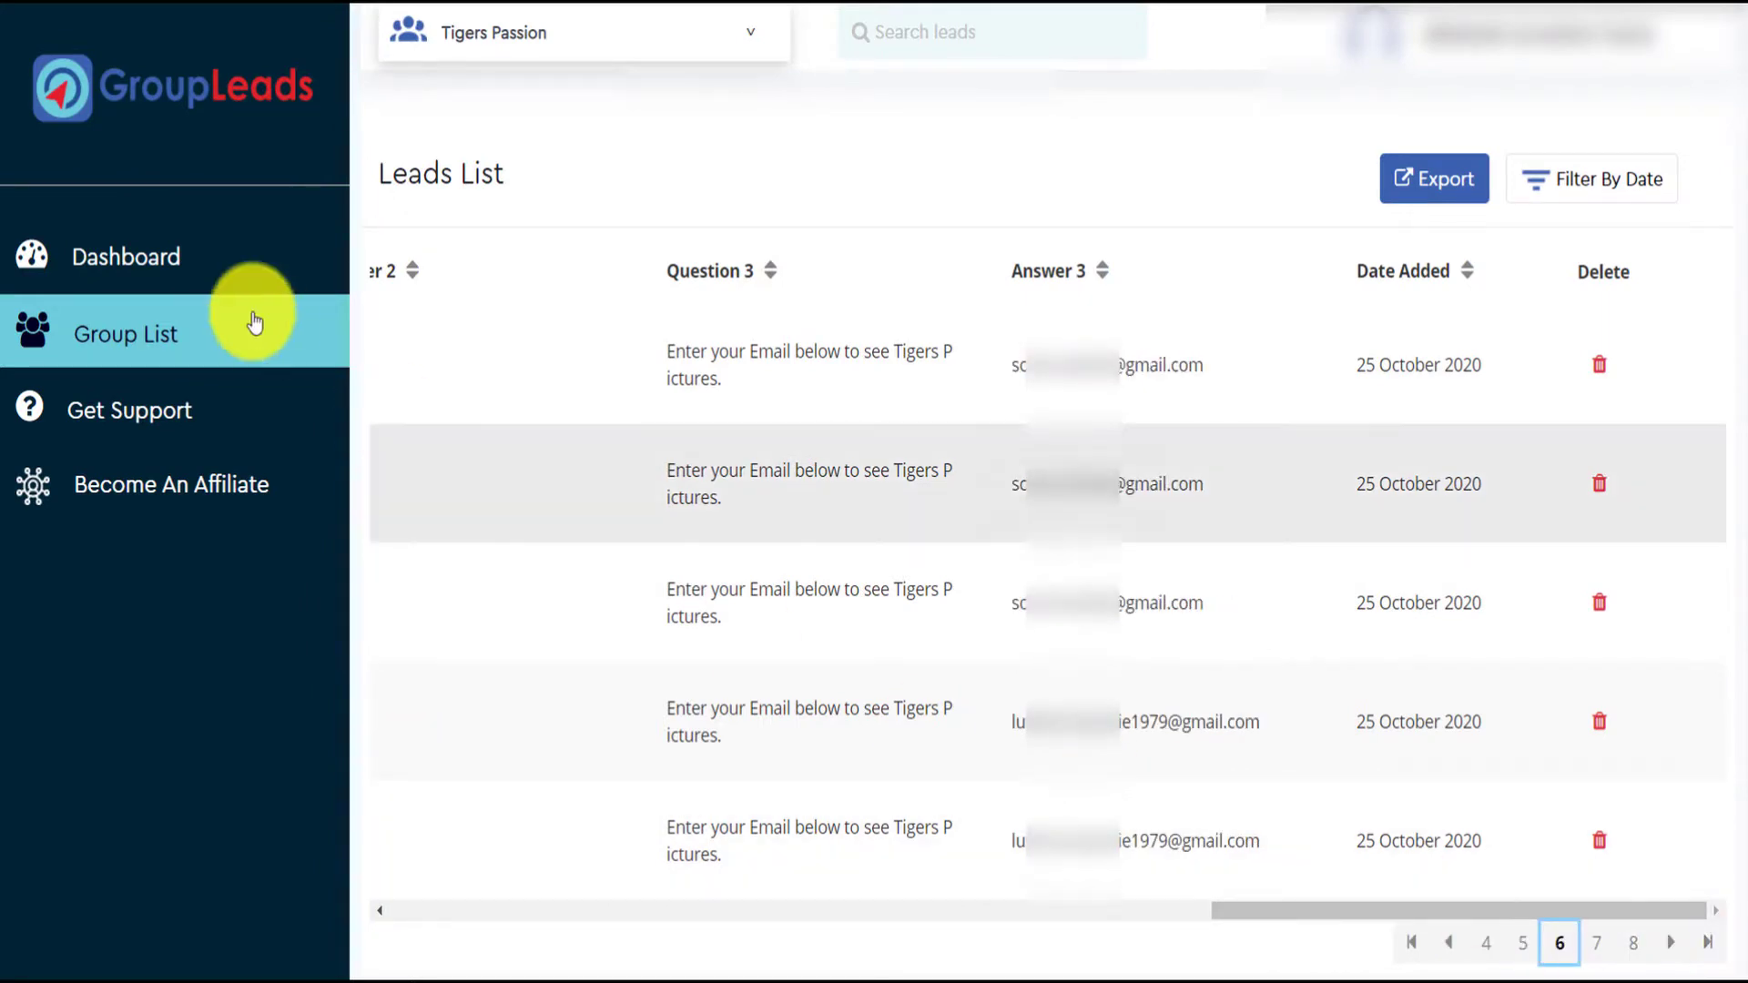
pyautogui.click(159, 253)
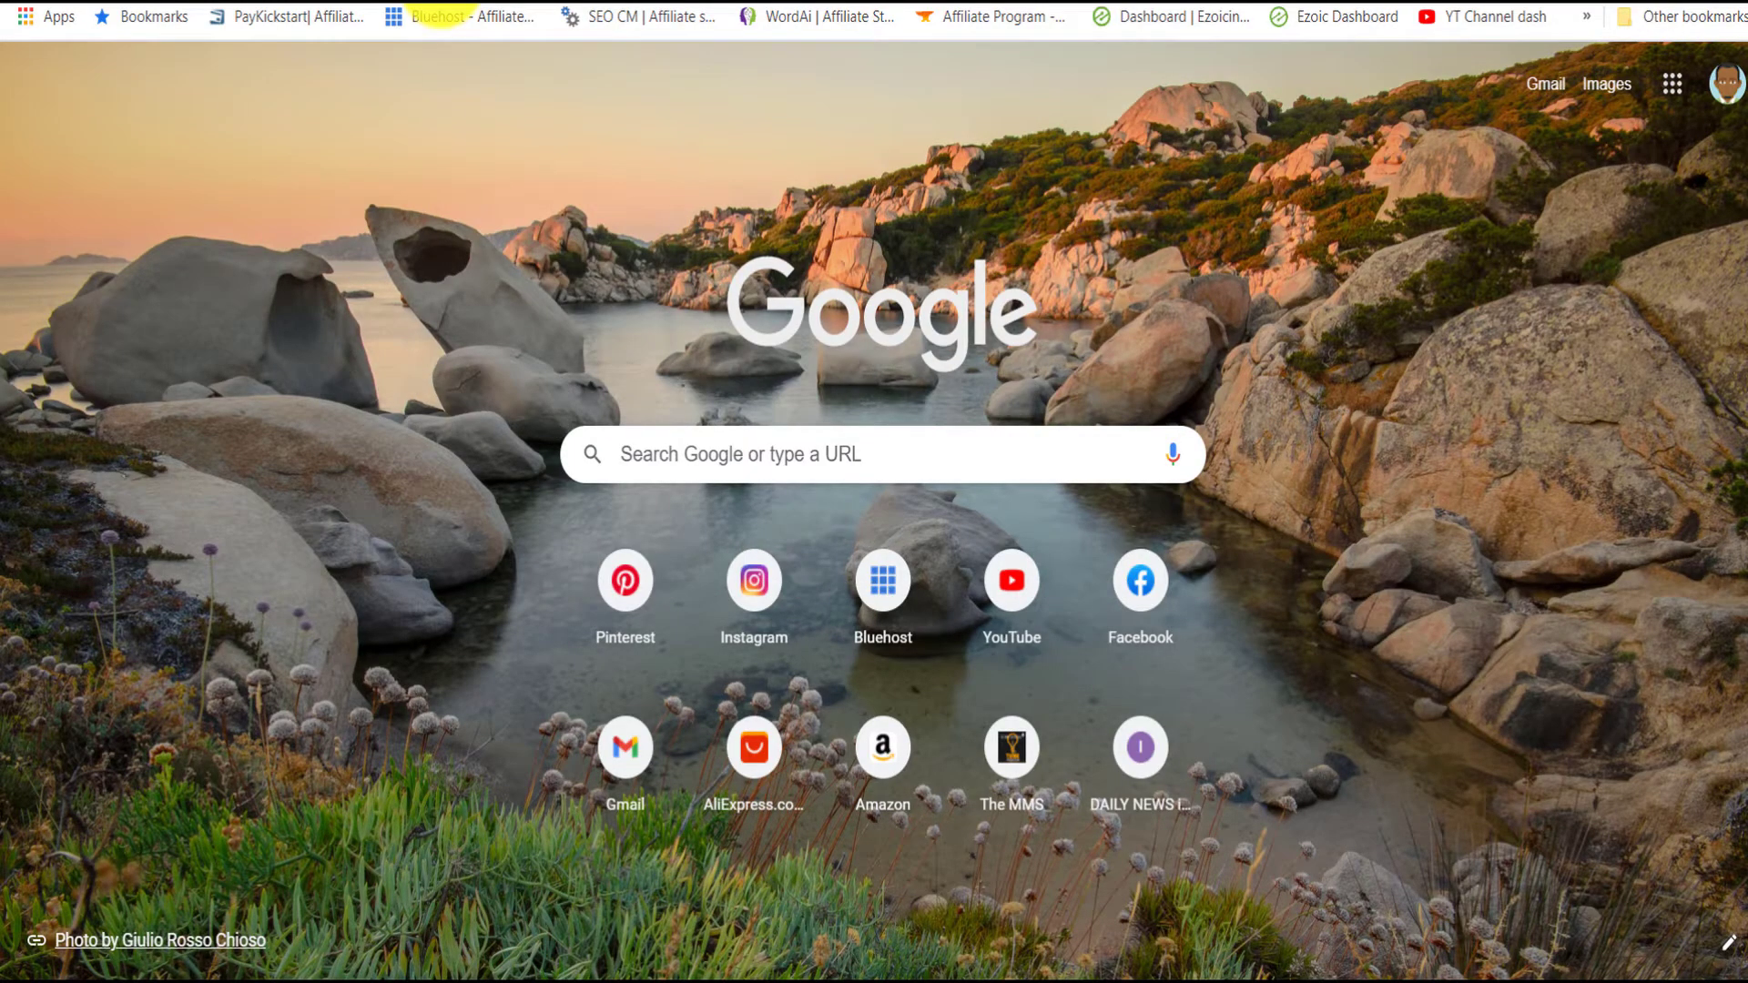
# Search Google for "groupleads chrome extension" and check the Chrome Web Store listing's user count and reviews
pyautogui.write('groupleads chrome')
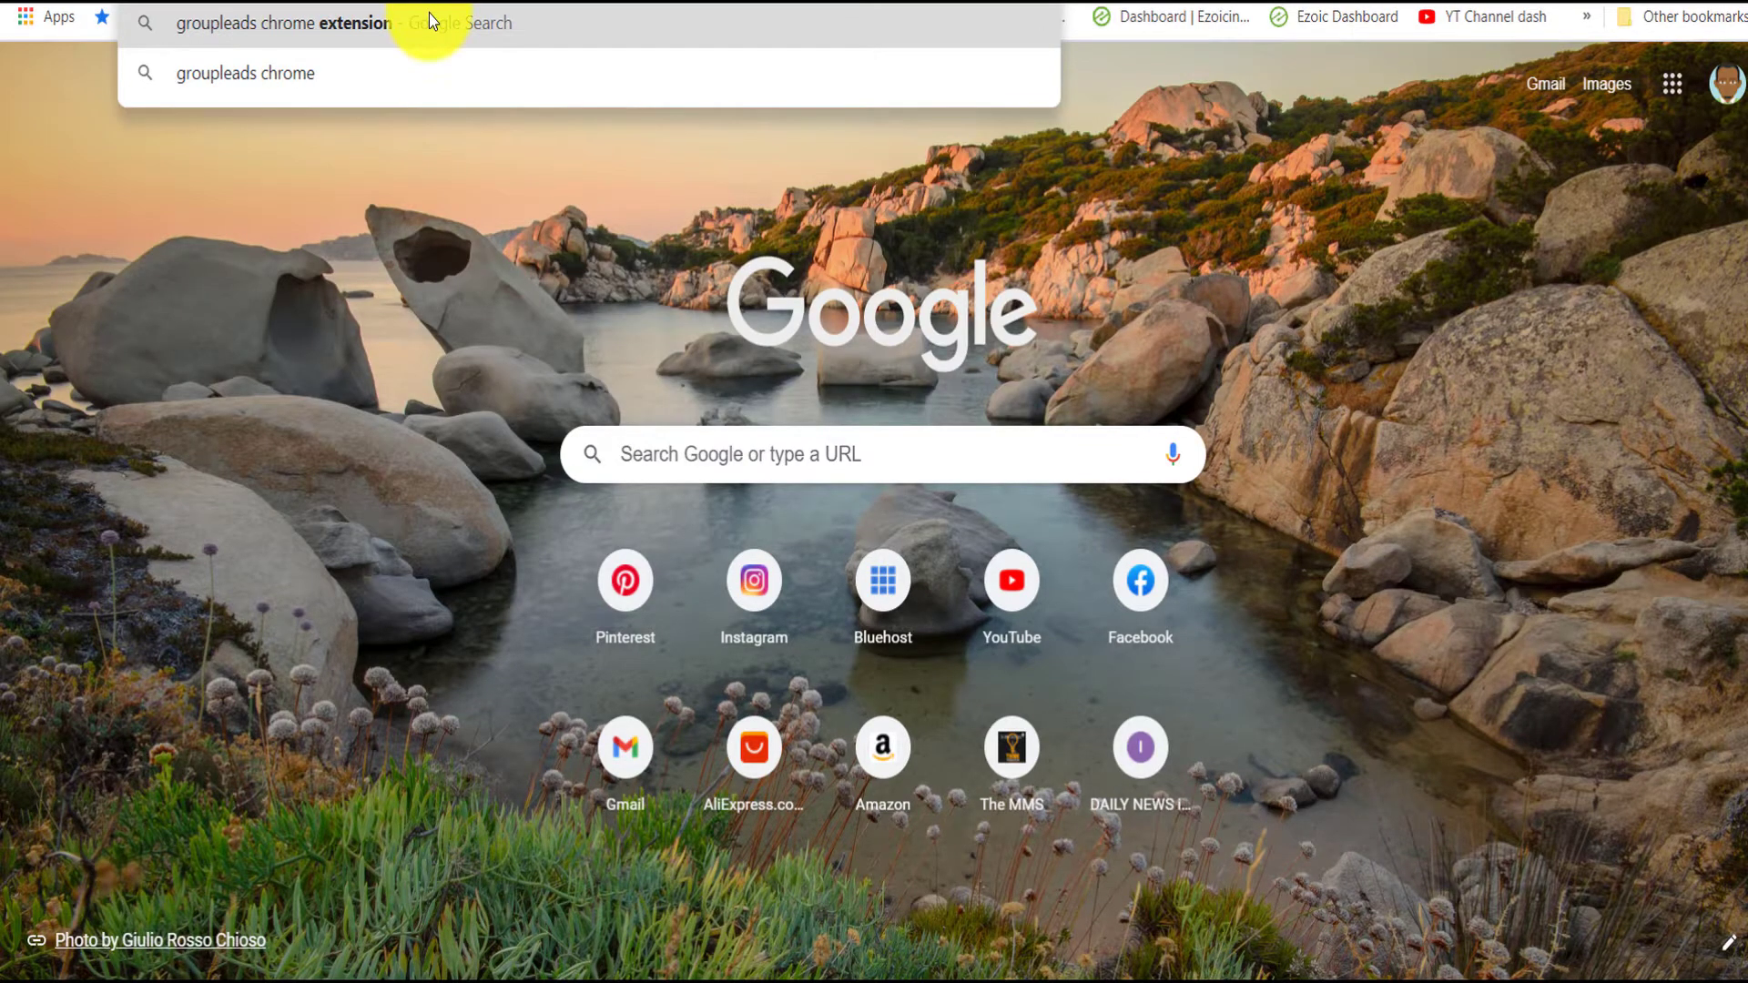
pyautogui.click(429, 13)
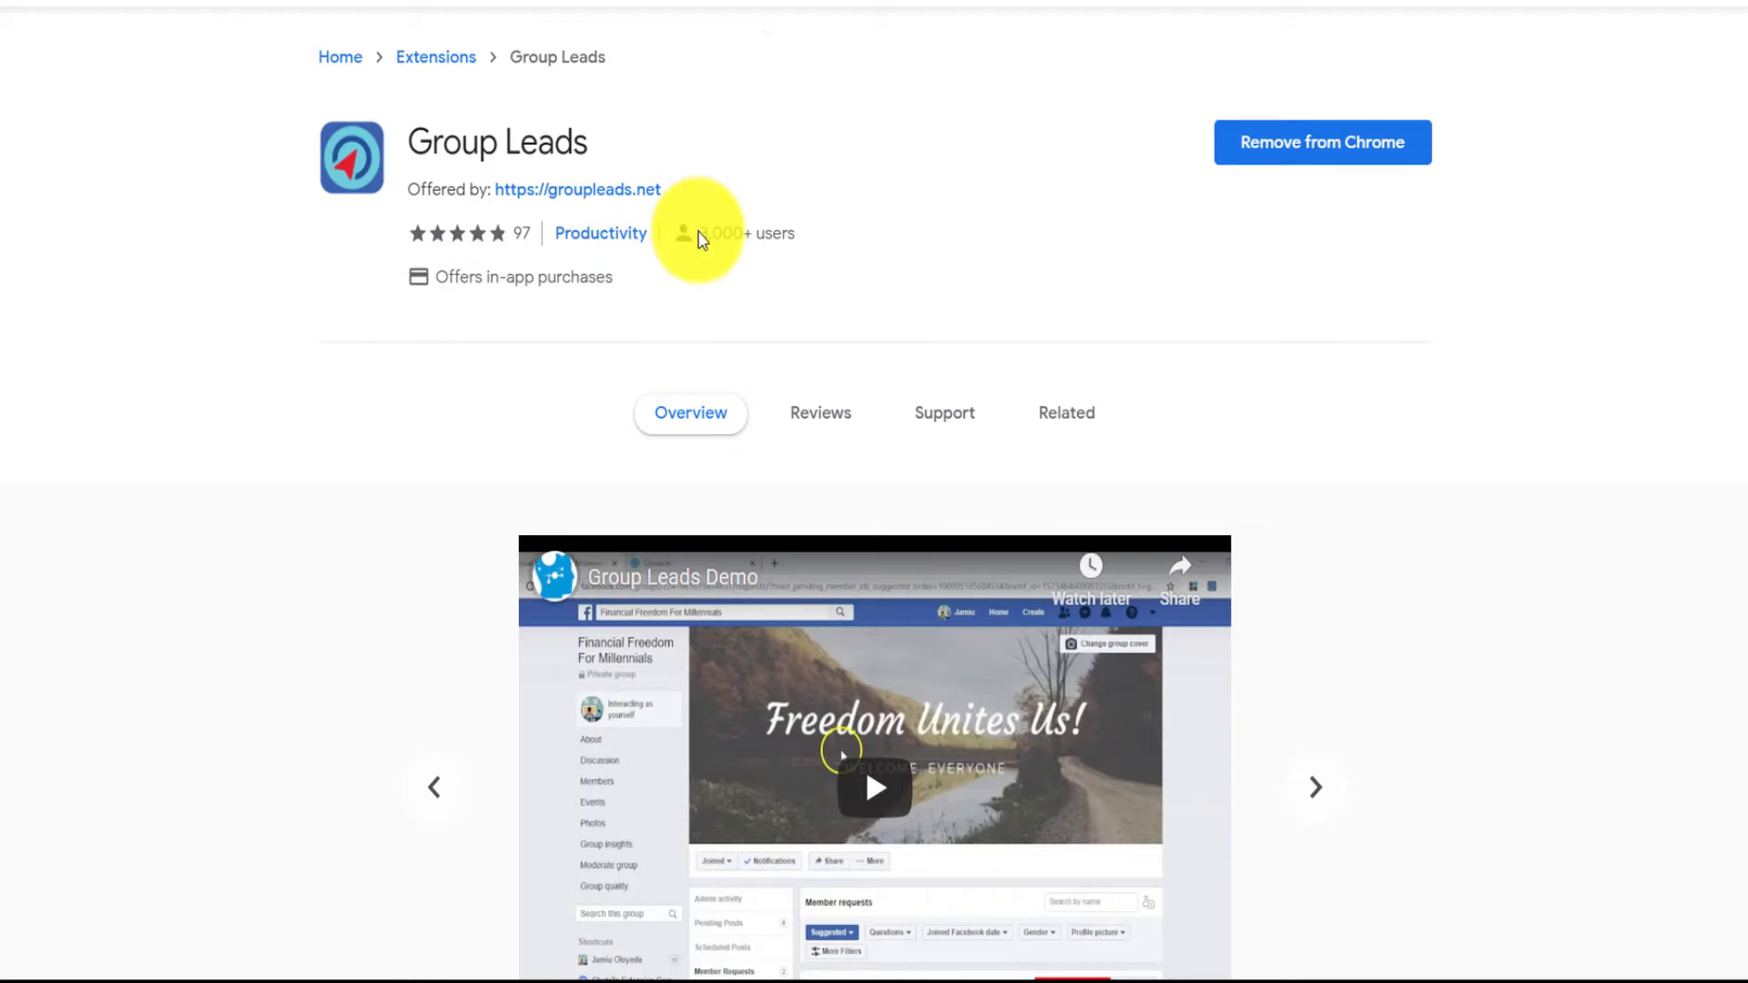
pyautogui.moveTo(715, 235); pyautogui.dragTo(799, 264)
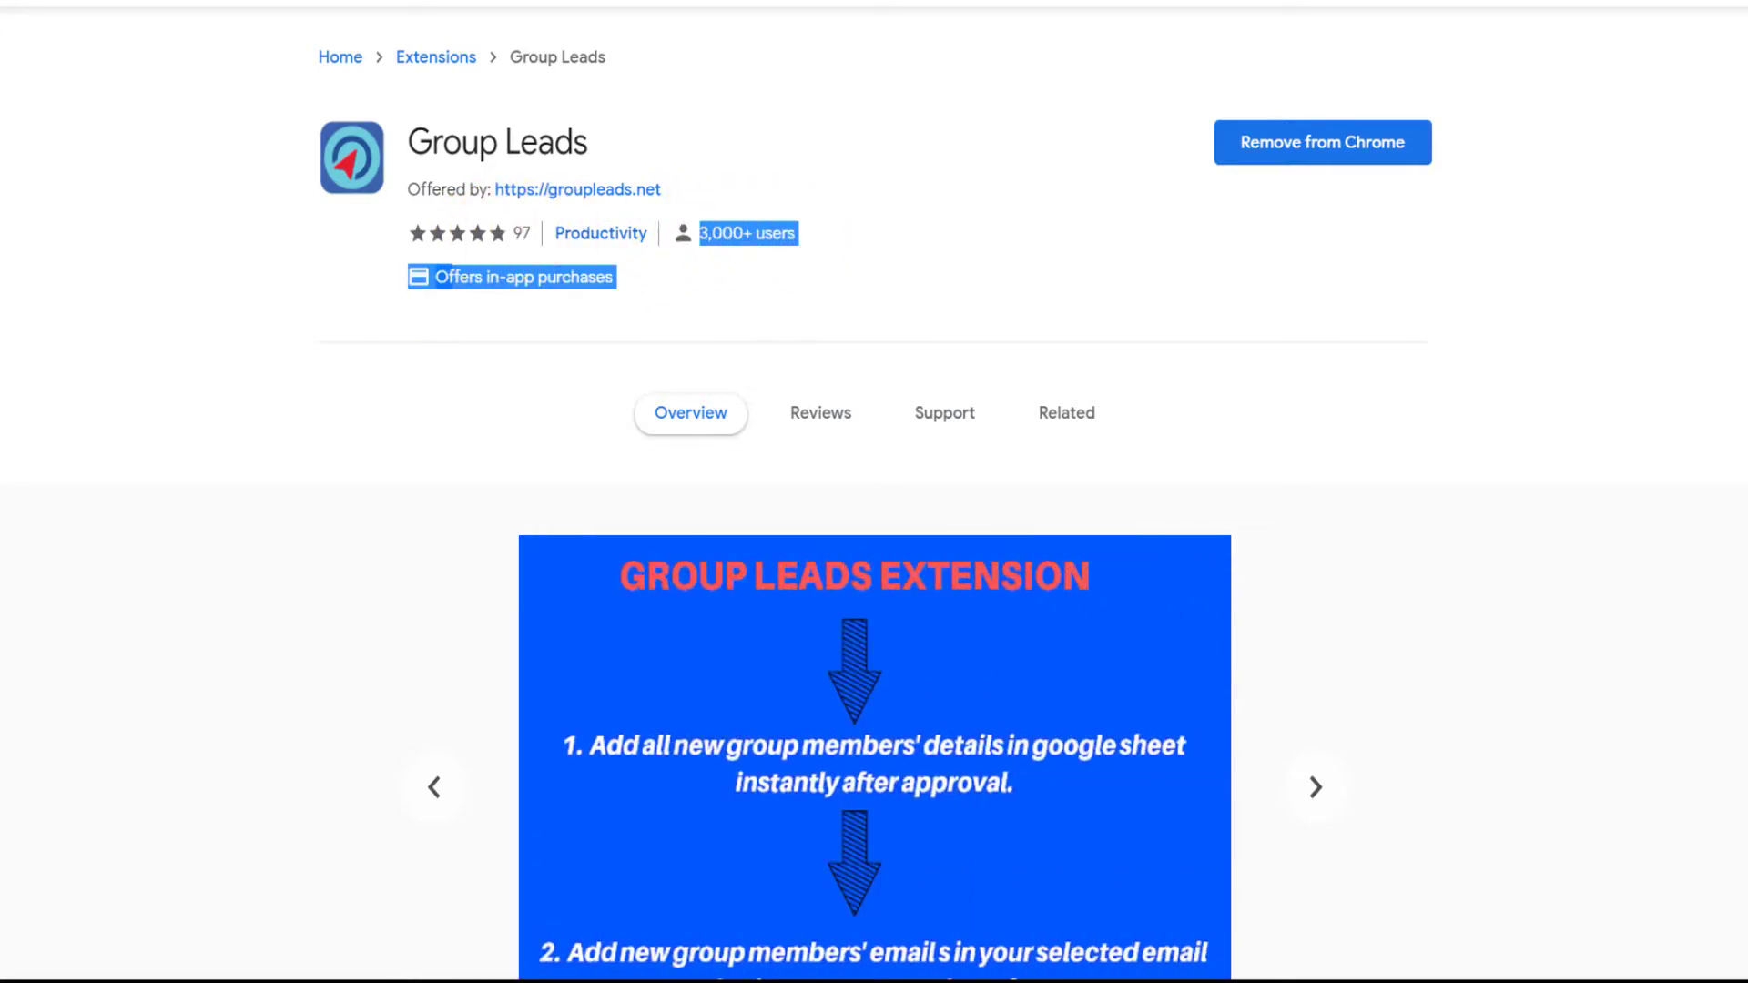
pyautogui.scroll(-1, 965, 261)
pyautogui.click(825, 303)
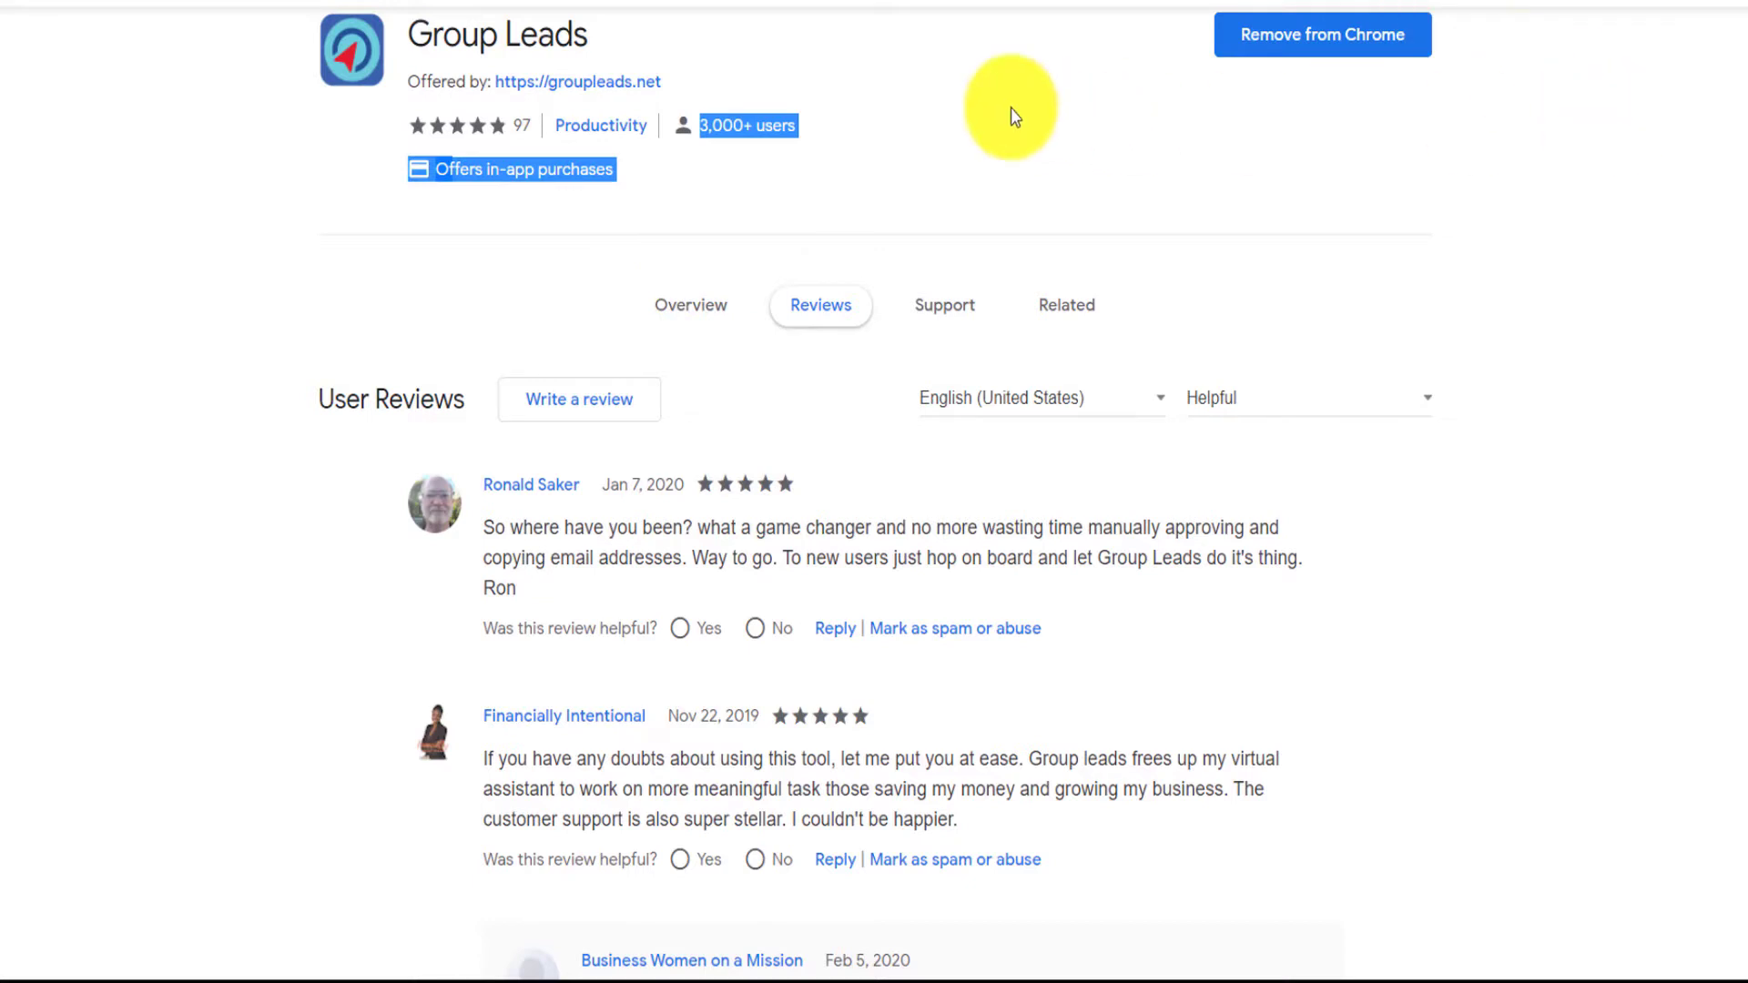
# Open the Group Leads extension, paste the license key into its login form and log in
pyautogui.click(1589, 86)
pyautogui.scroll(2, 1592, 117)
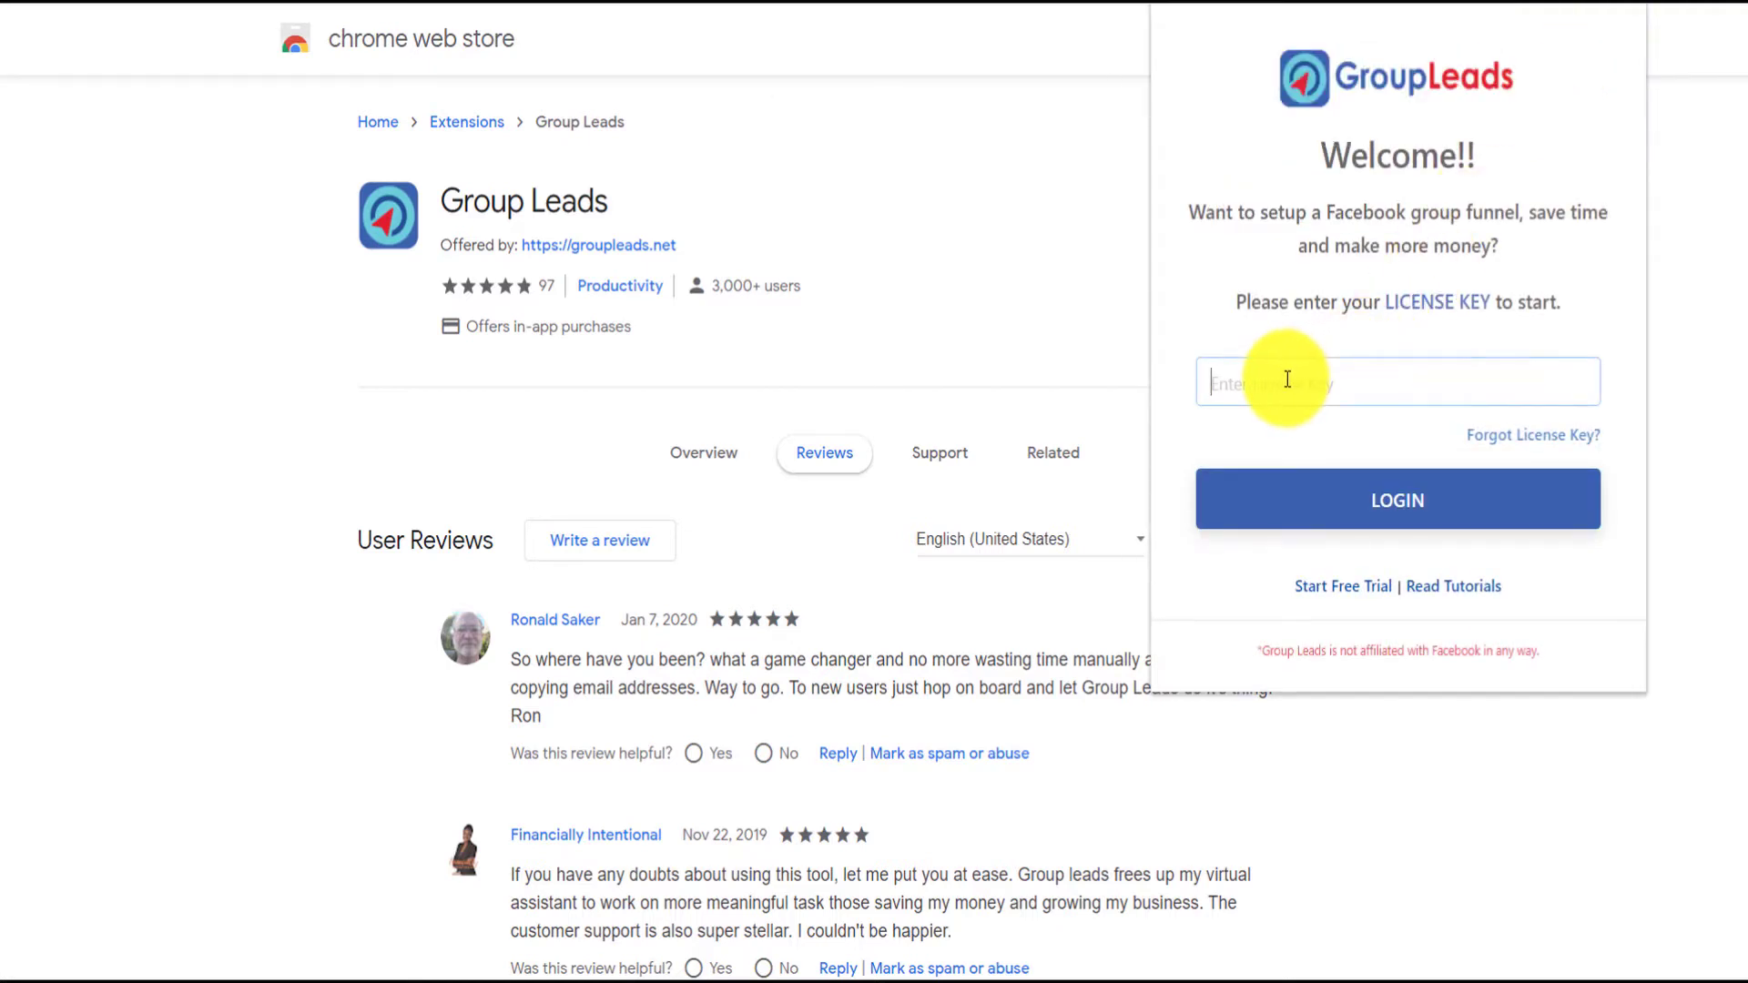
pyautogui.rightClick(1280, 387)
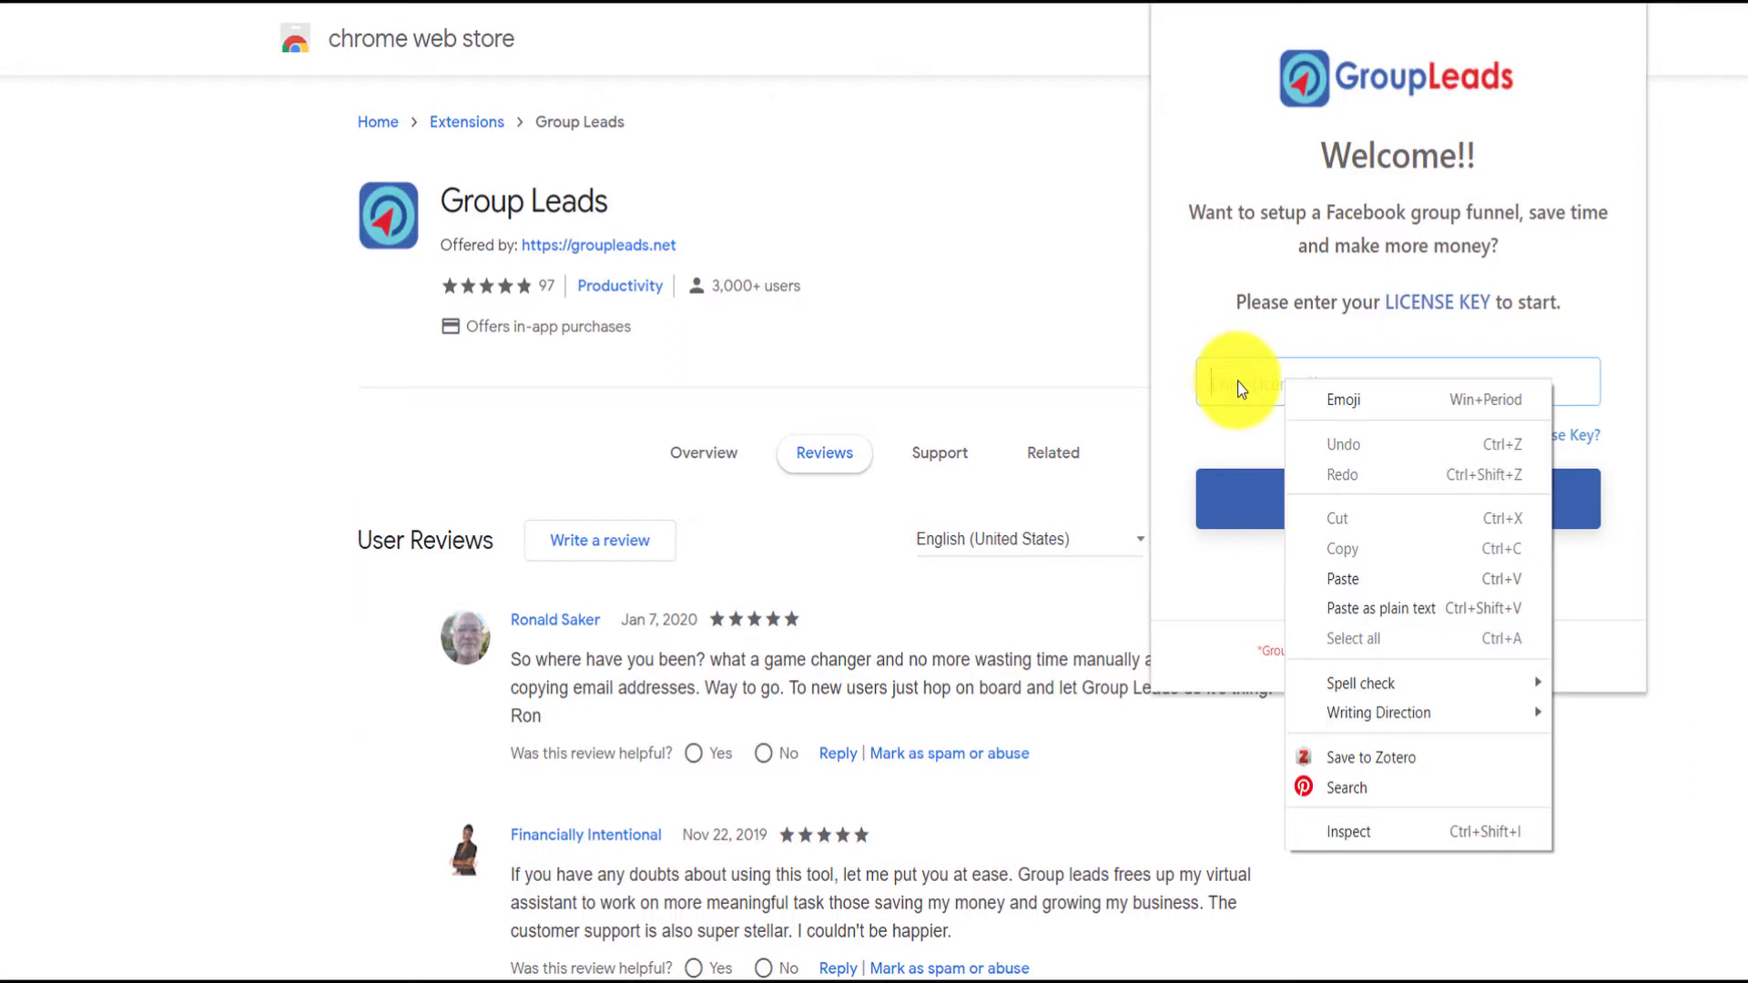
pyautogui.click(1343, 579)
pyautogui.click(1266, 497)
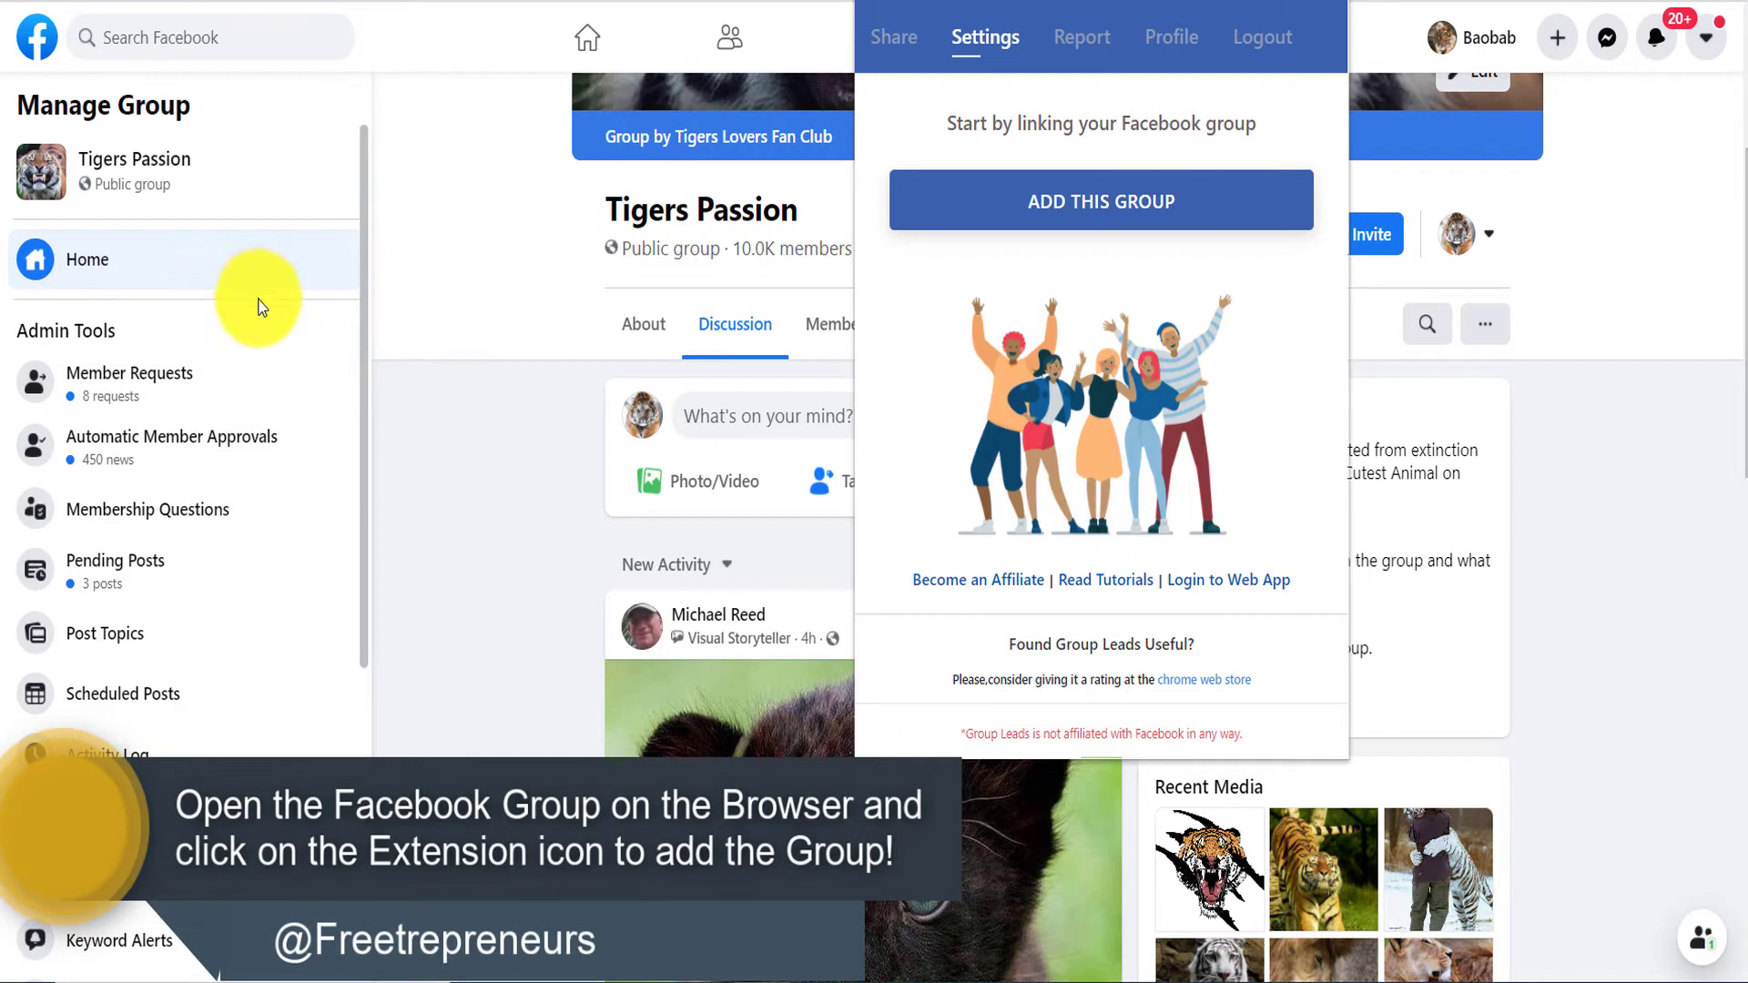
# Link the Tigers Passion group to the extension and open that group's settings
pyautogui.click(1095, 211)
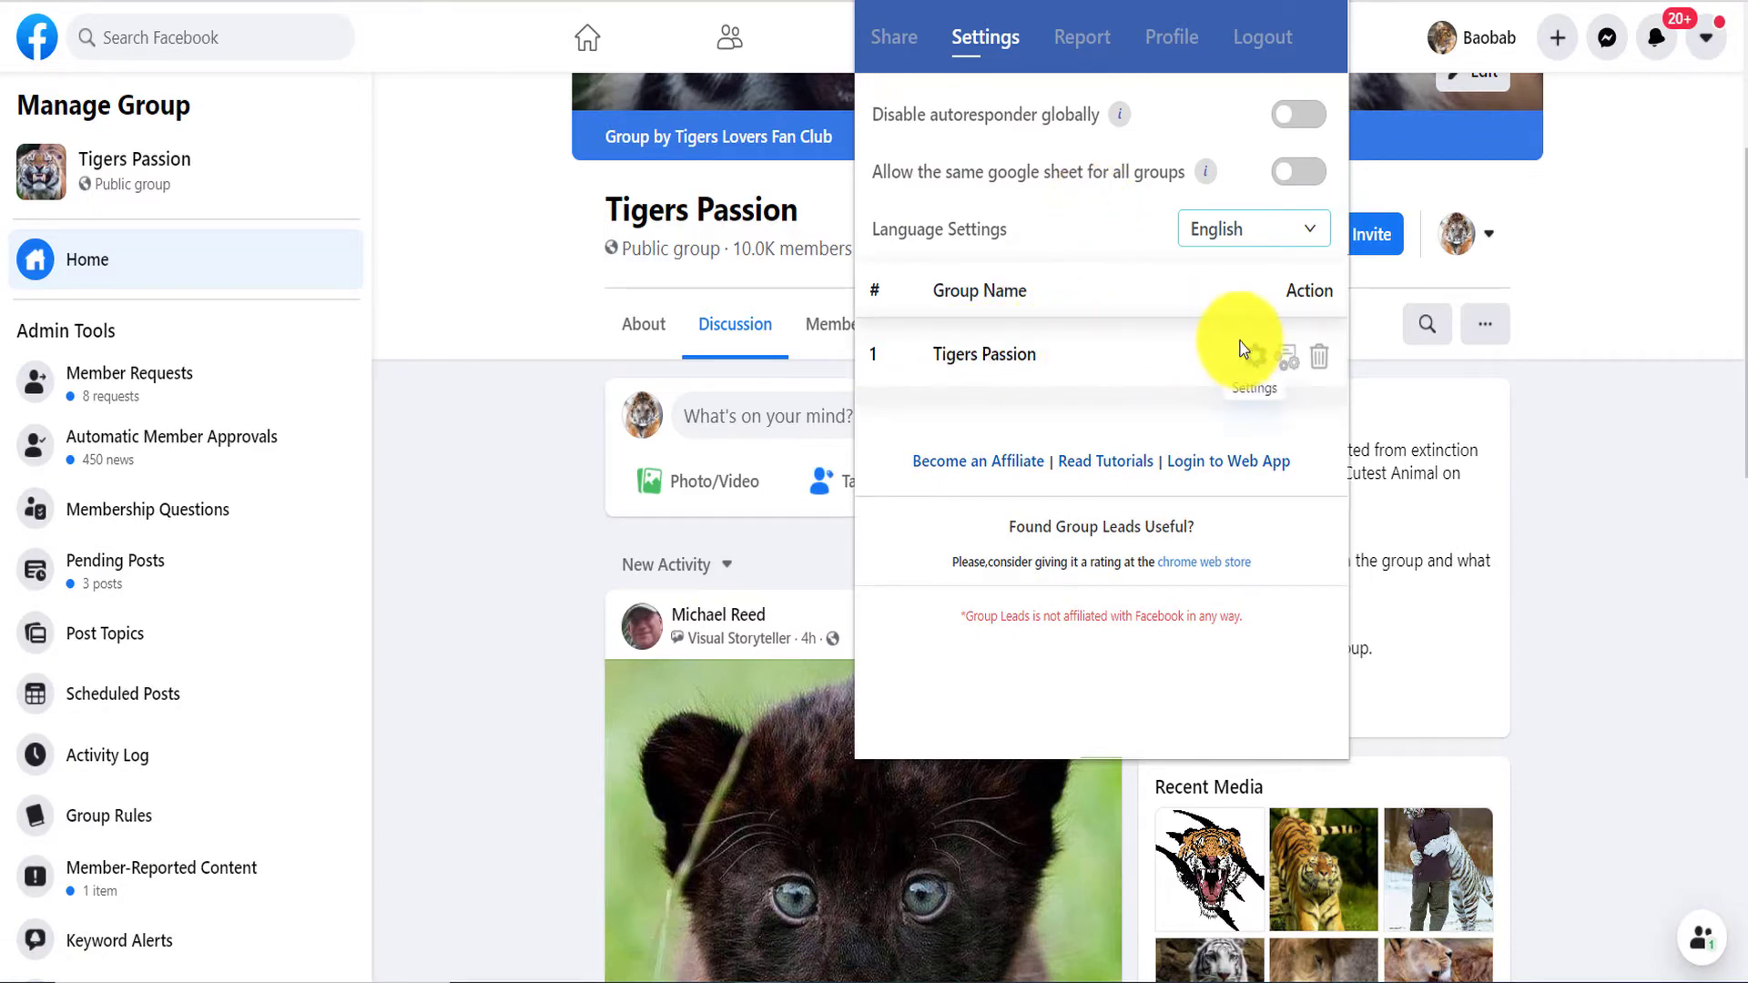
pyautogui.click(1298, 233)
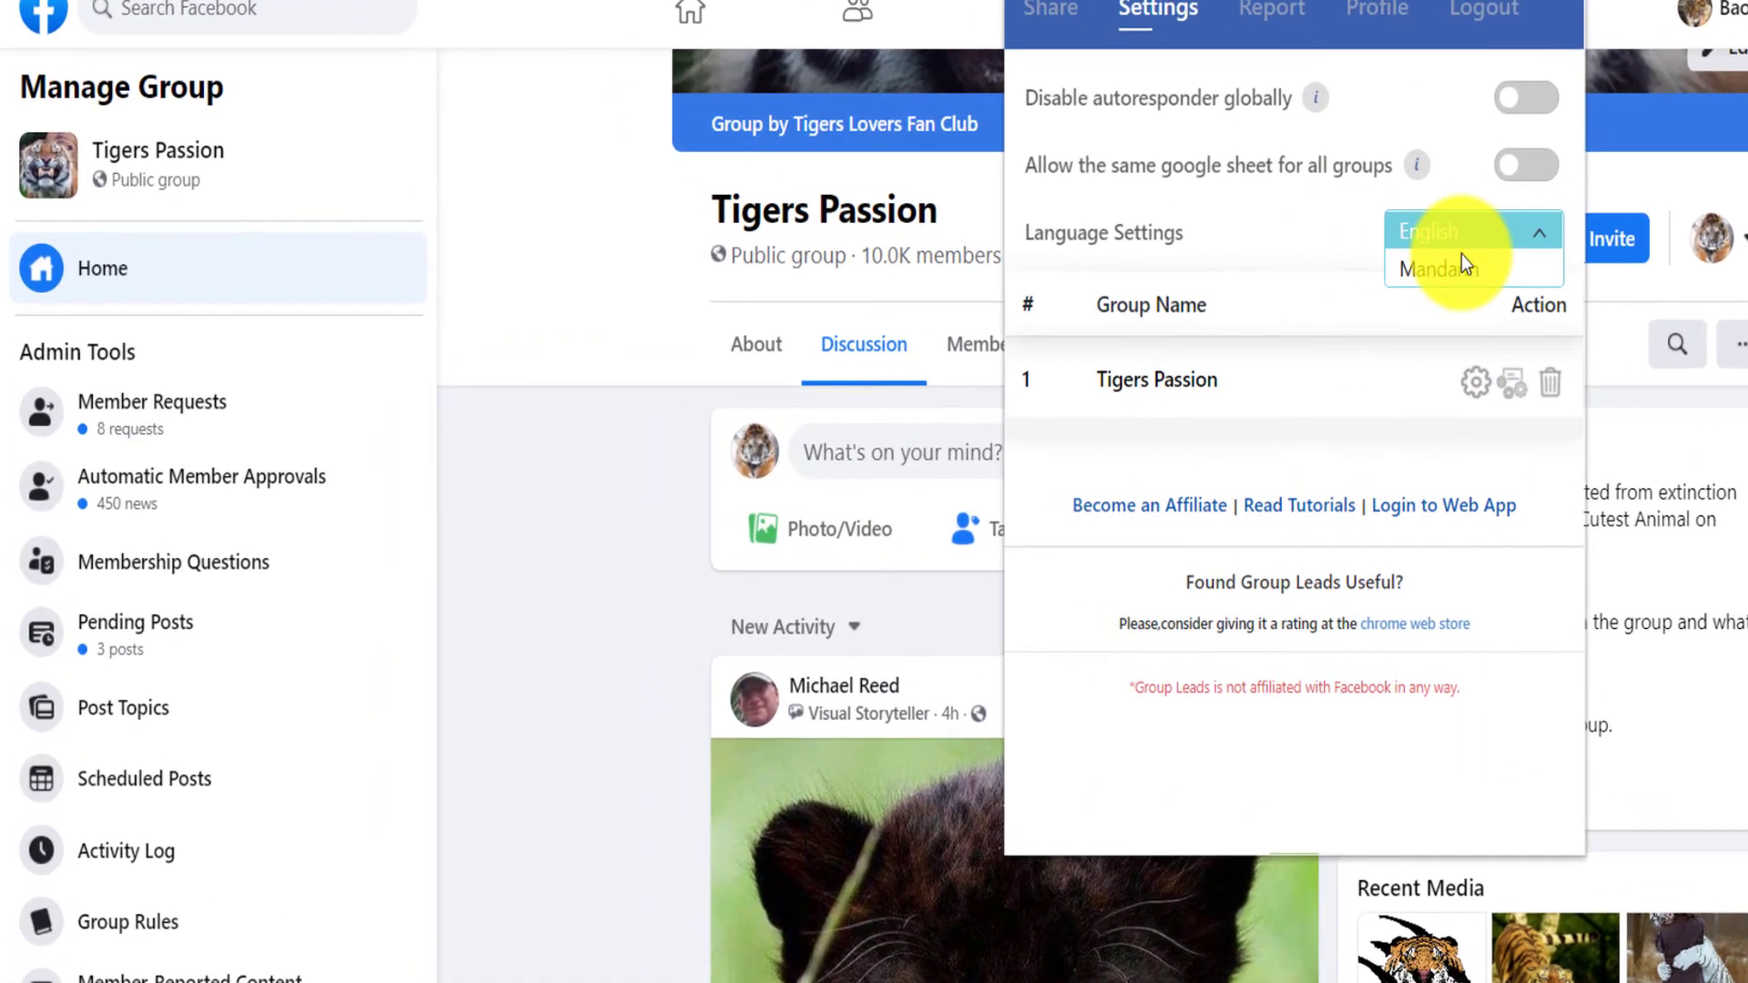
pyautogui.click(1120, 220)
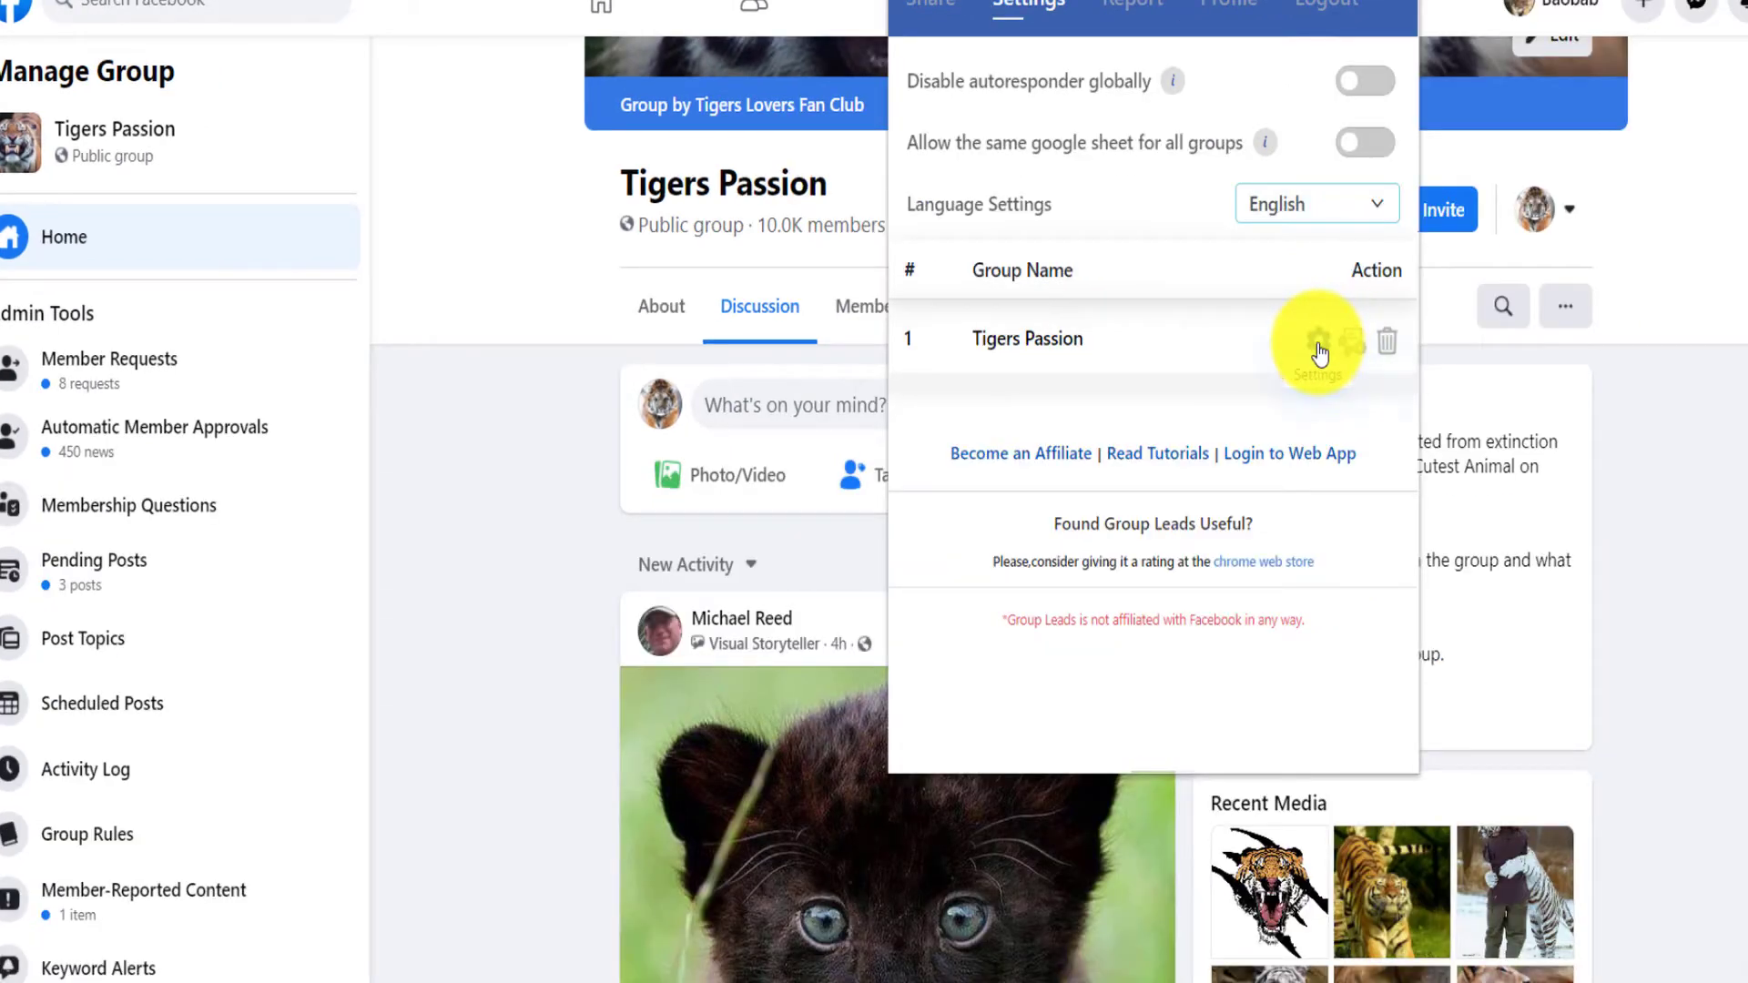
pyautogui.click(1319, 346)
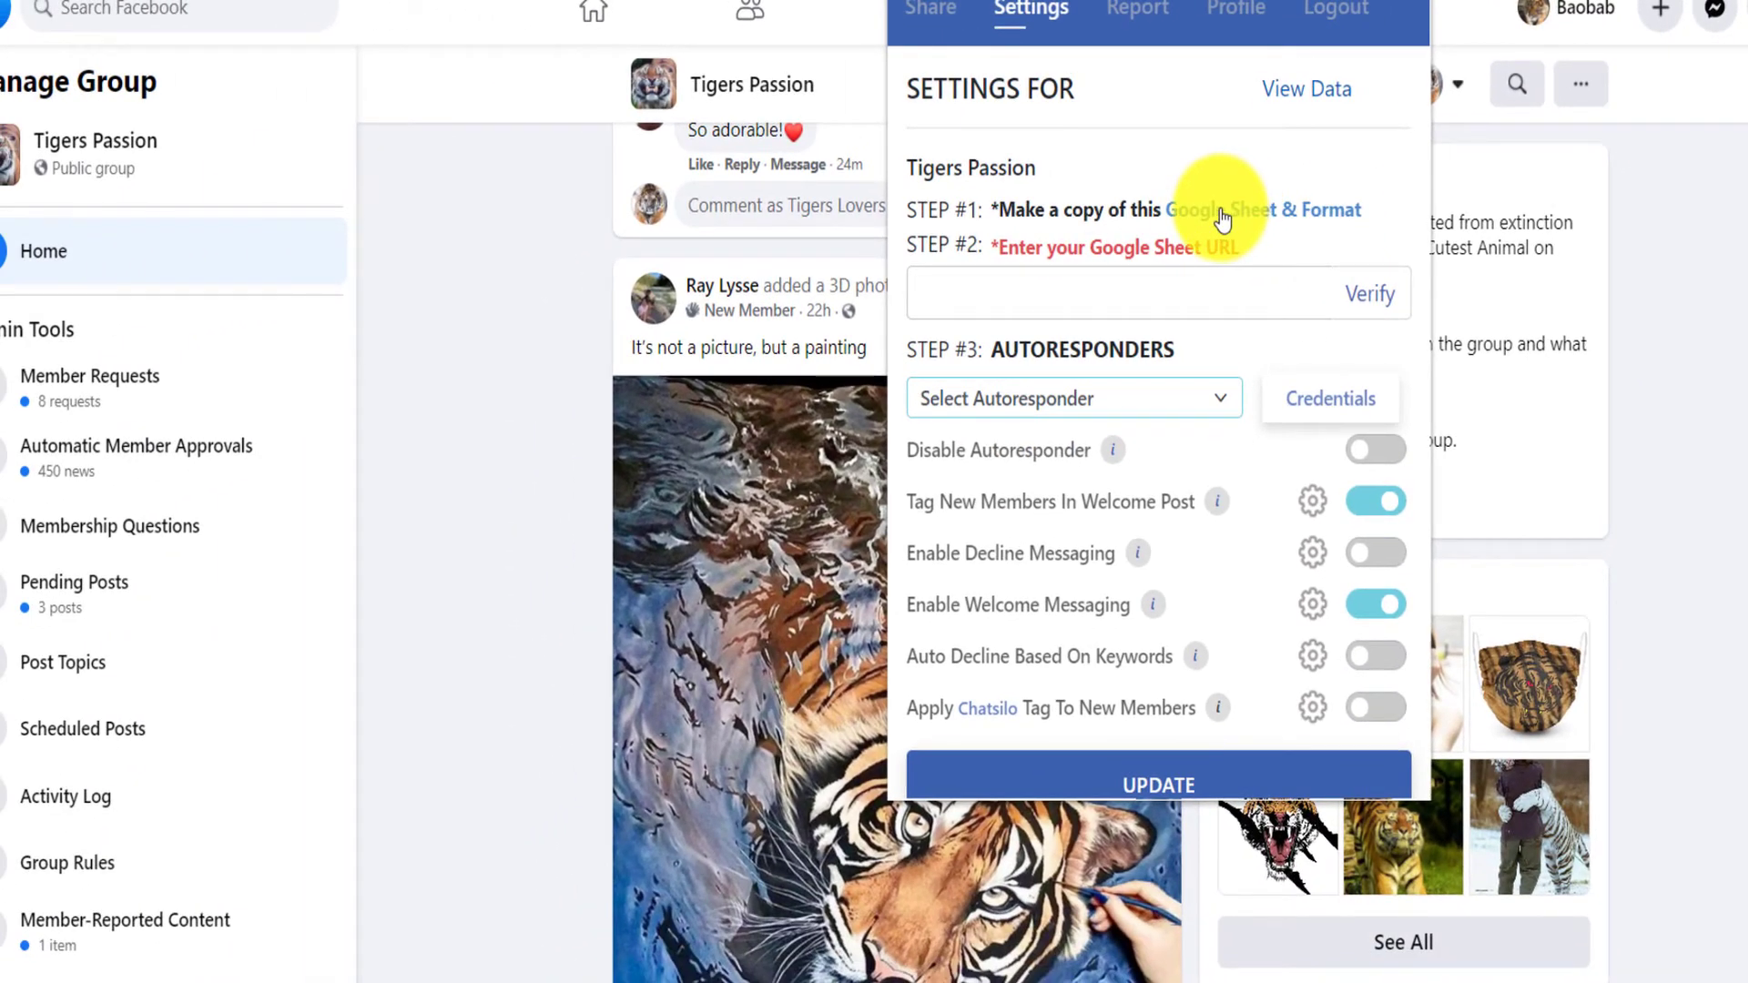
# Open the official Google Sheet template and set up a copy of it in a new My Drive folder named "Email List"
pyautogui.click(1222, 219)
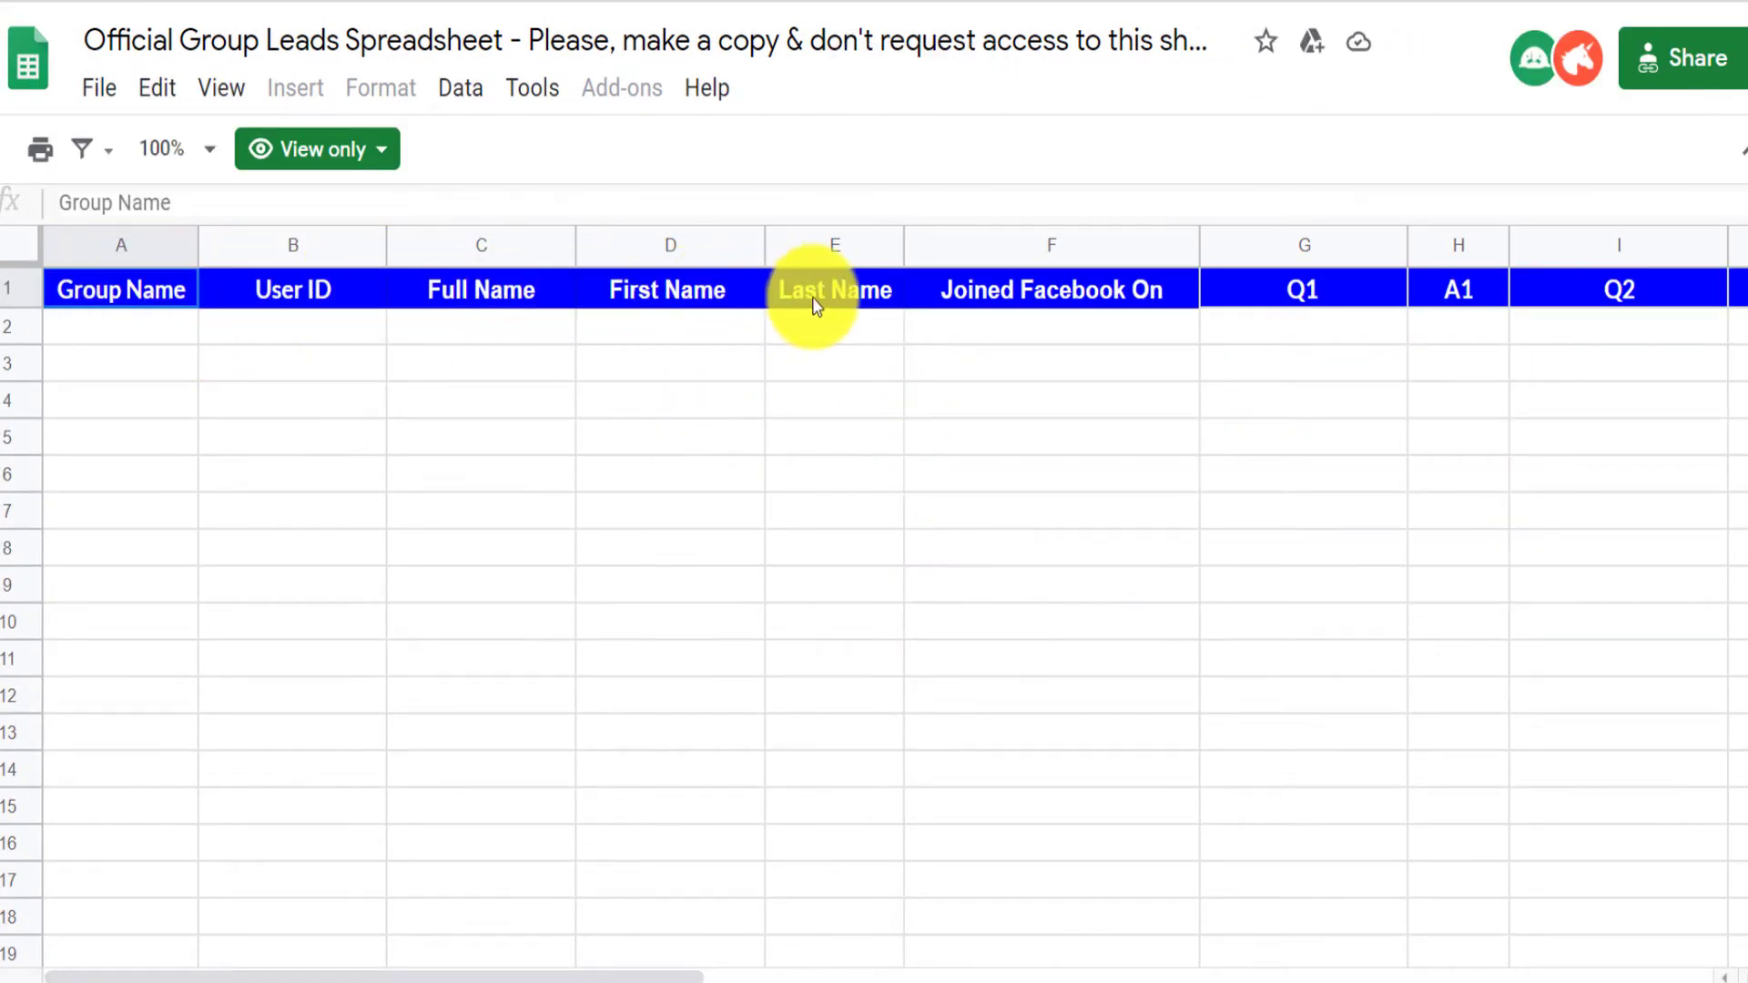
pyautogui.moveTo(603, 977); pyautogui.dragTo(337, 964)
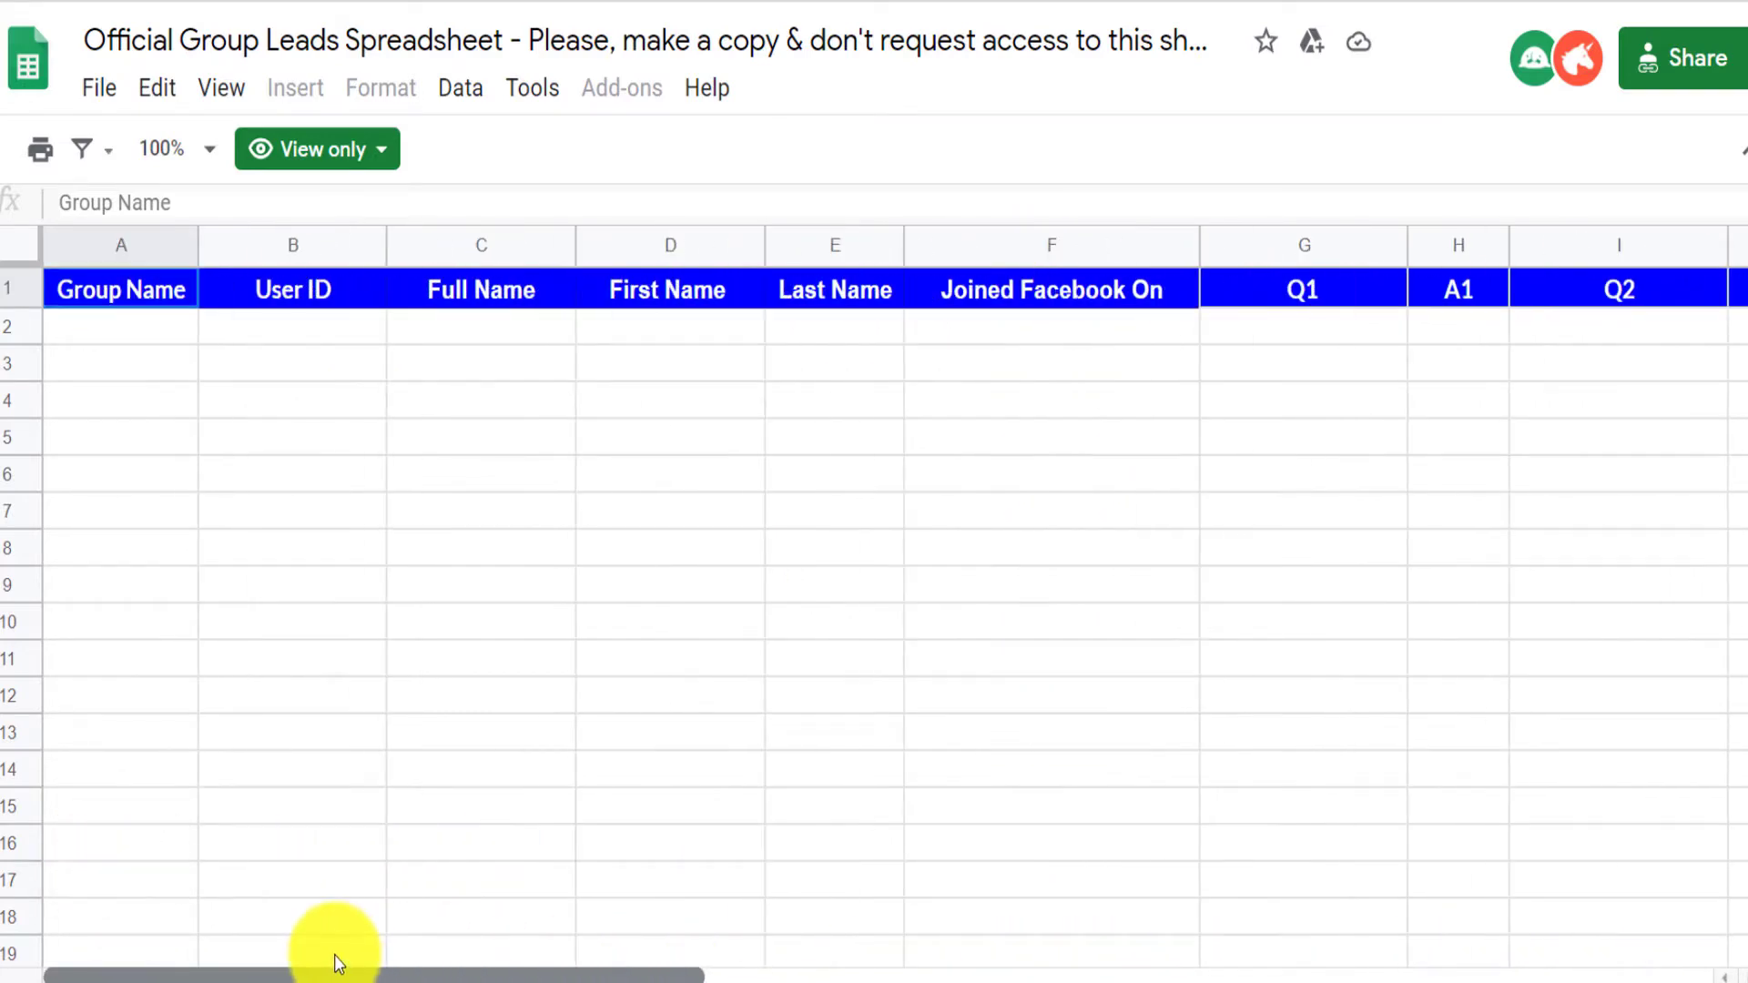
pyautogui.click(97, 88)
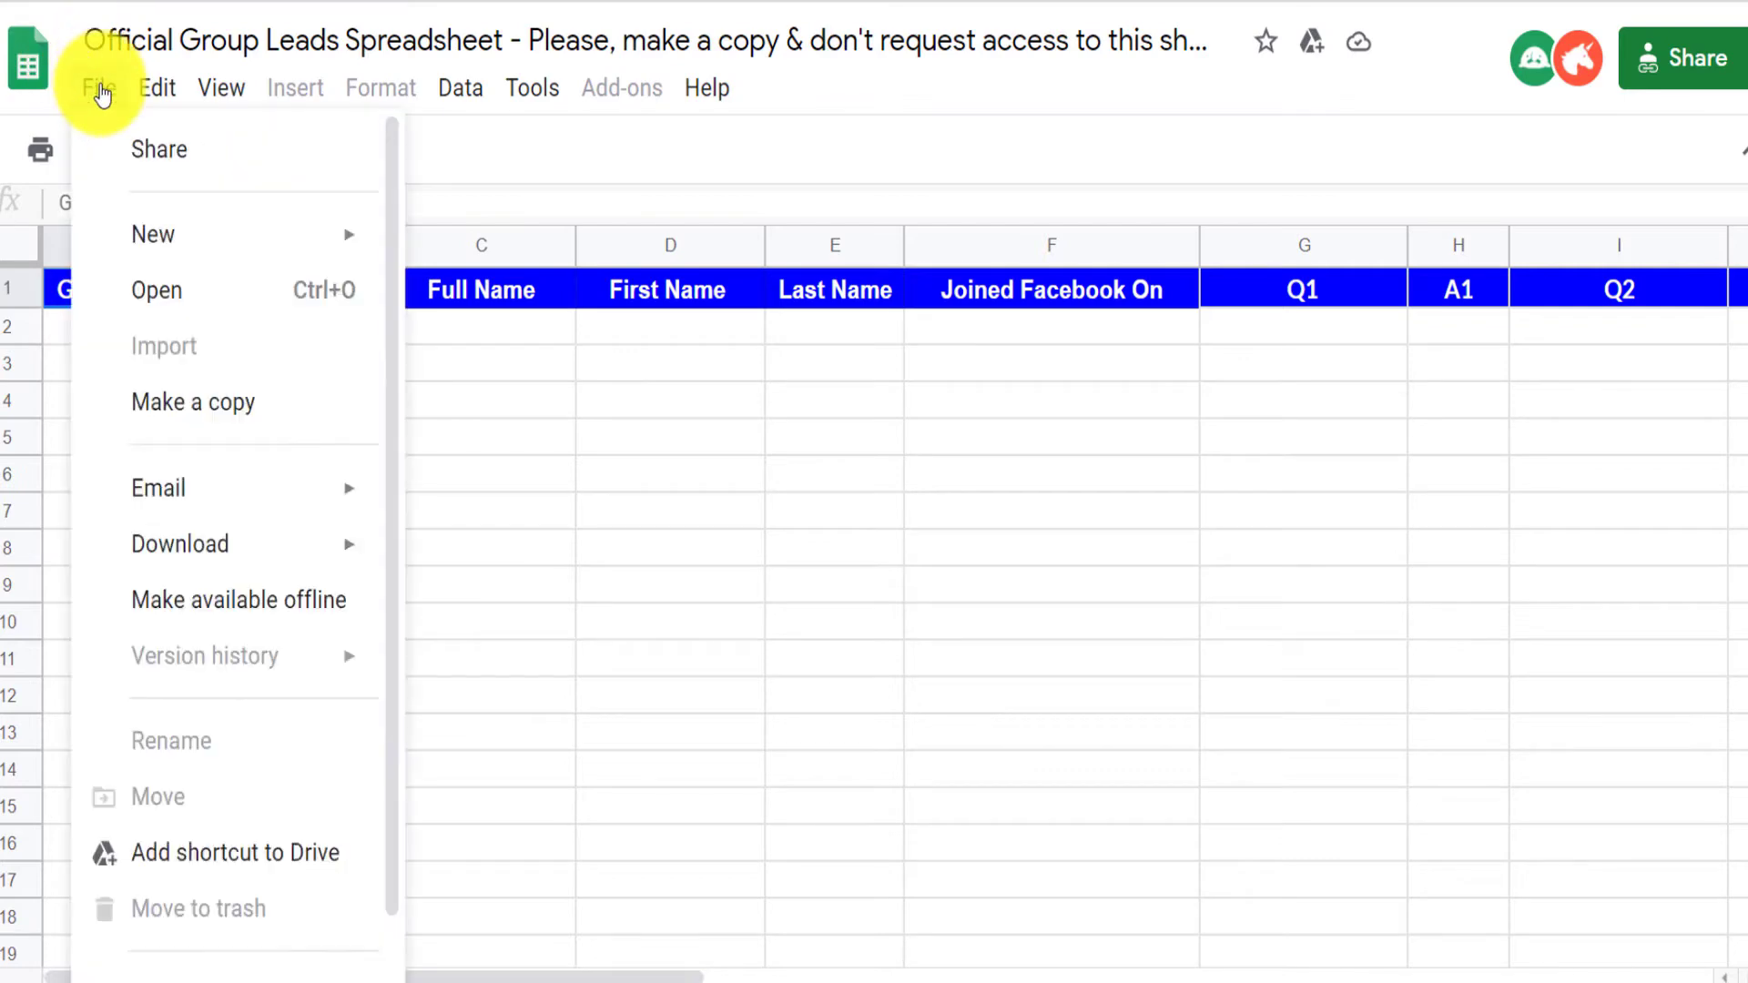
pyautogui.click(251, 400)
pyautogui.click(760, 603)
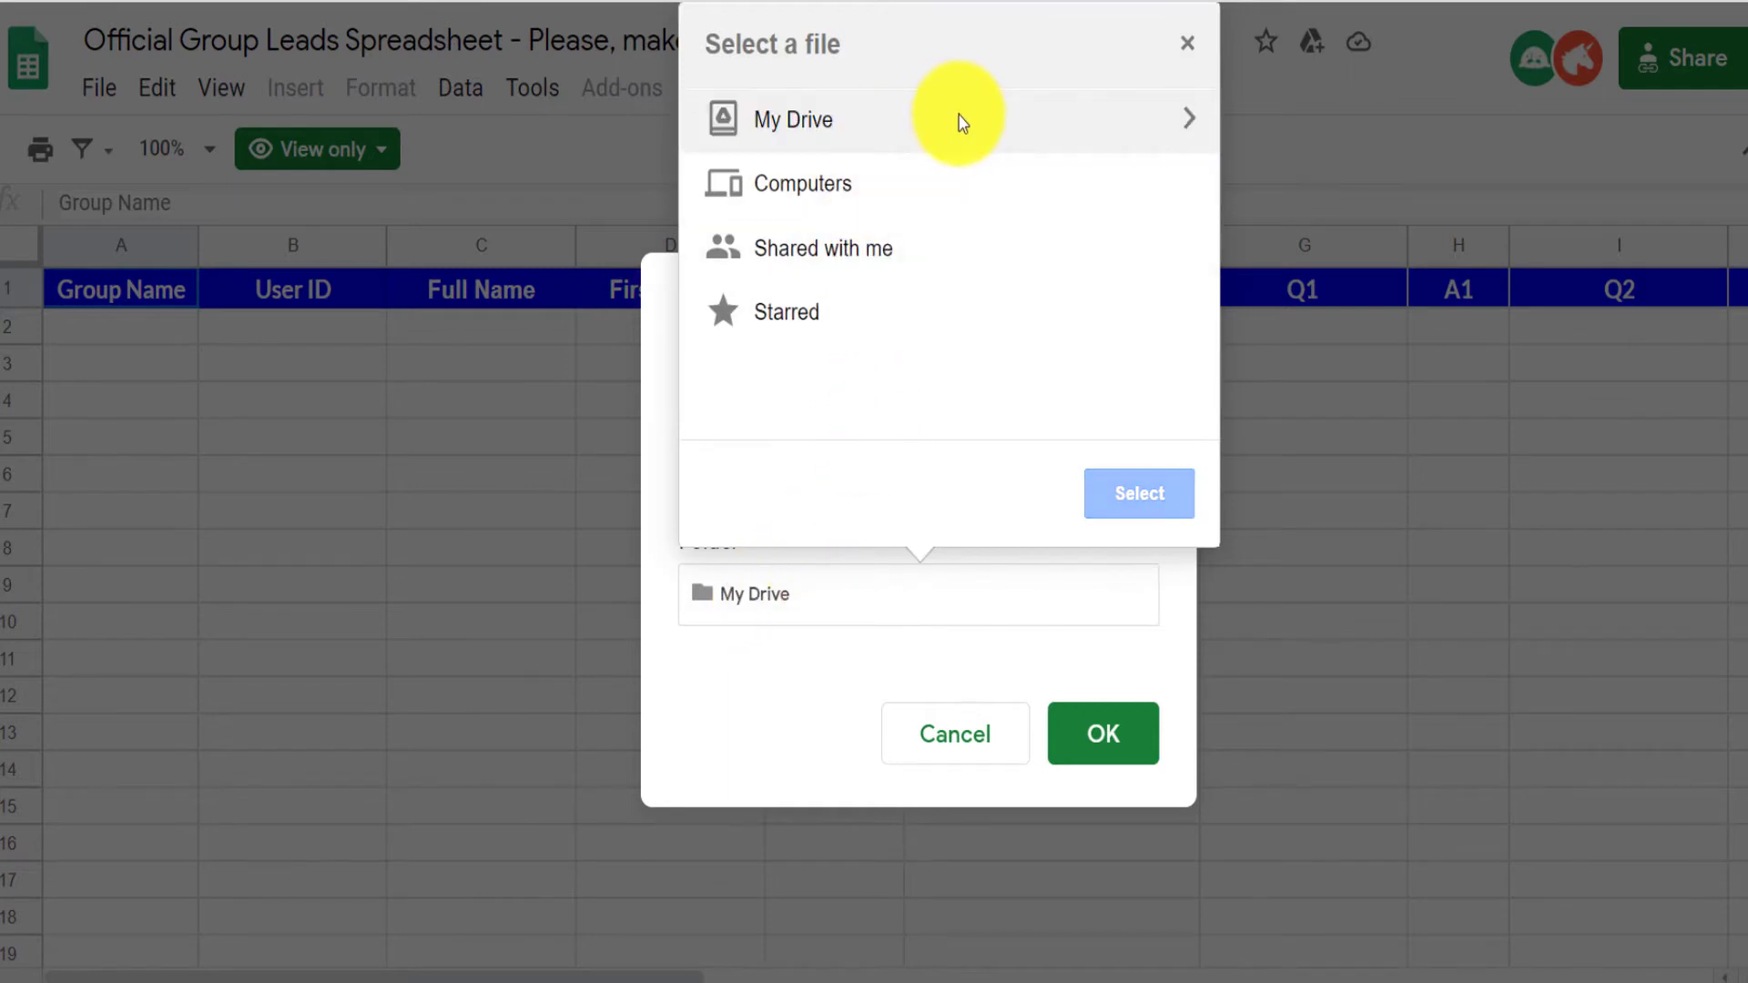
pyautogui.click(1182, 120)
pyautogui.click(732, 493)
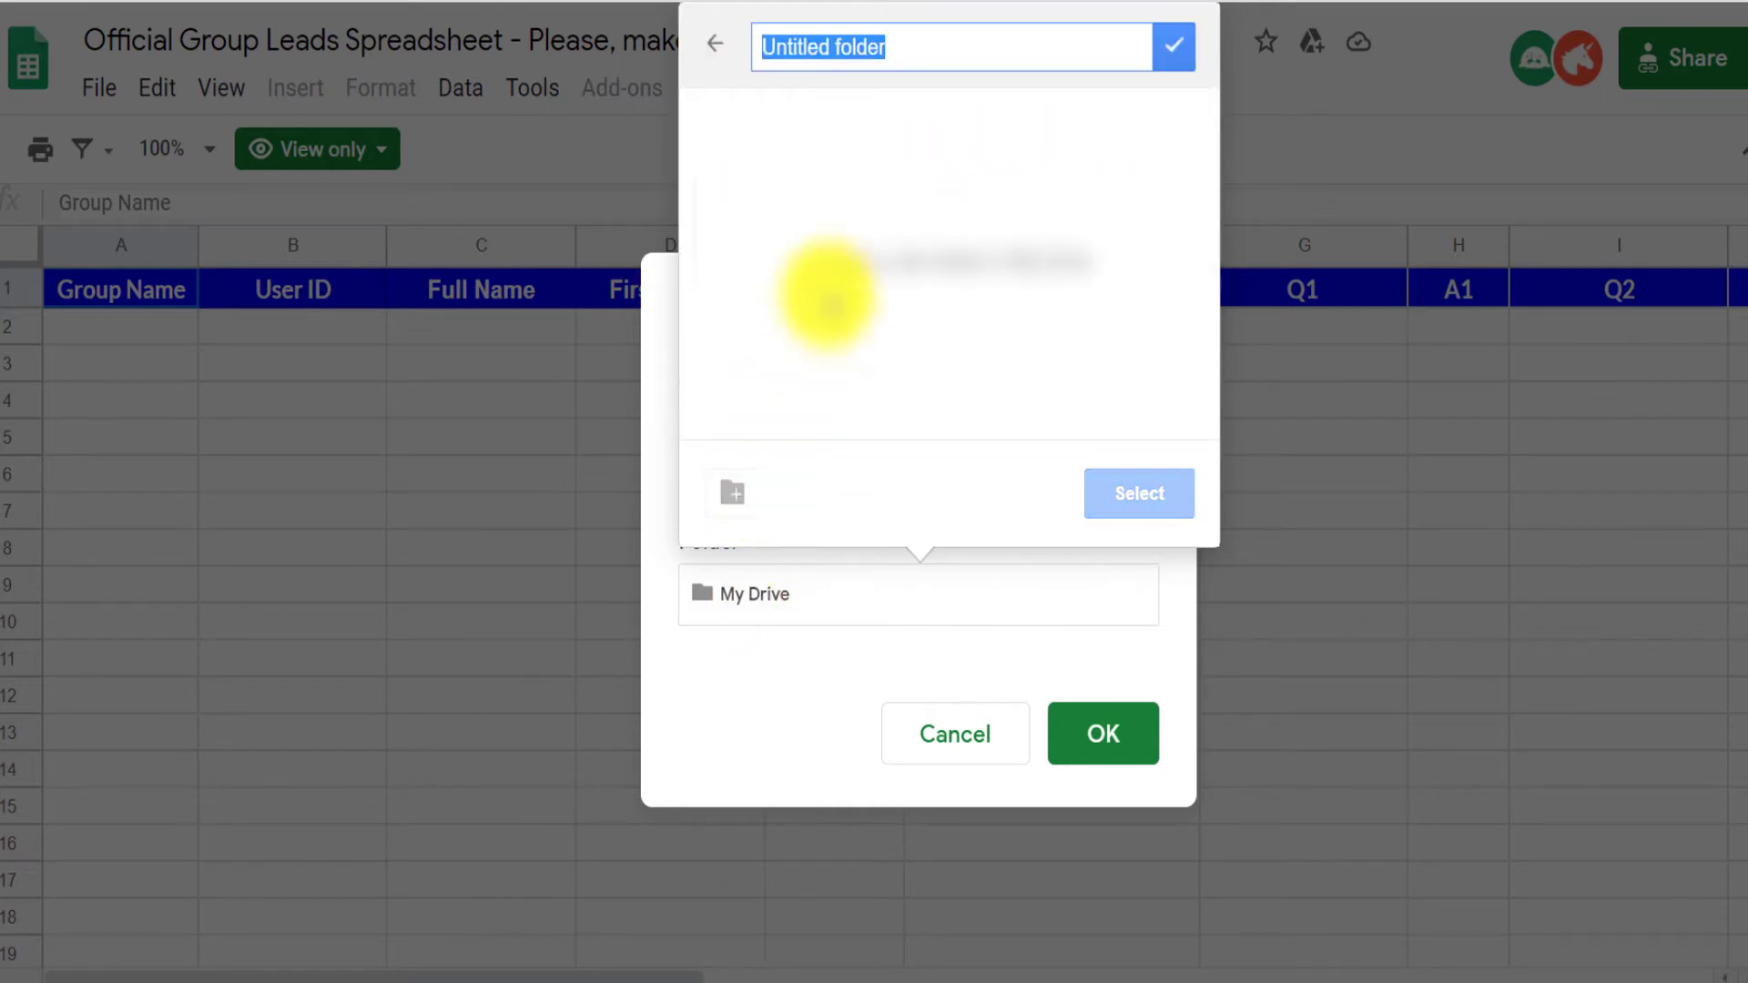
pyautogui.write('Email List')
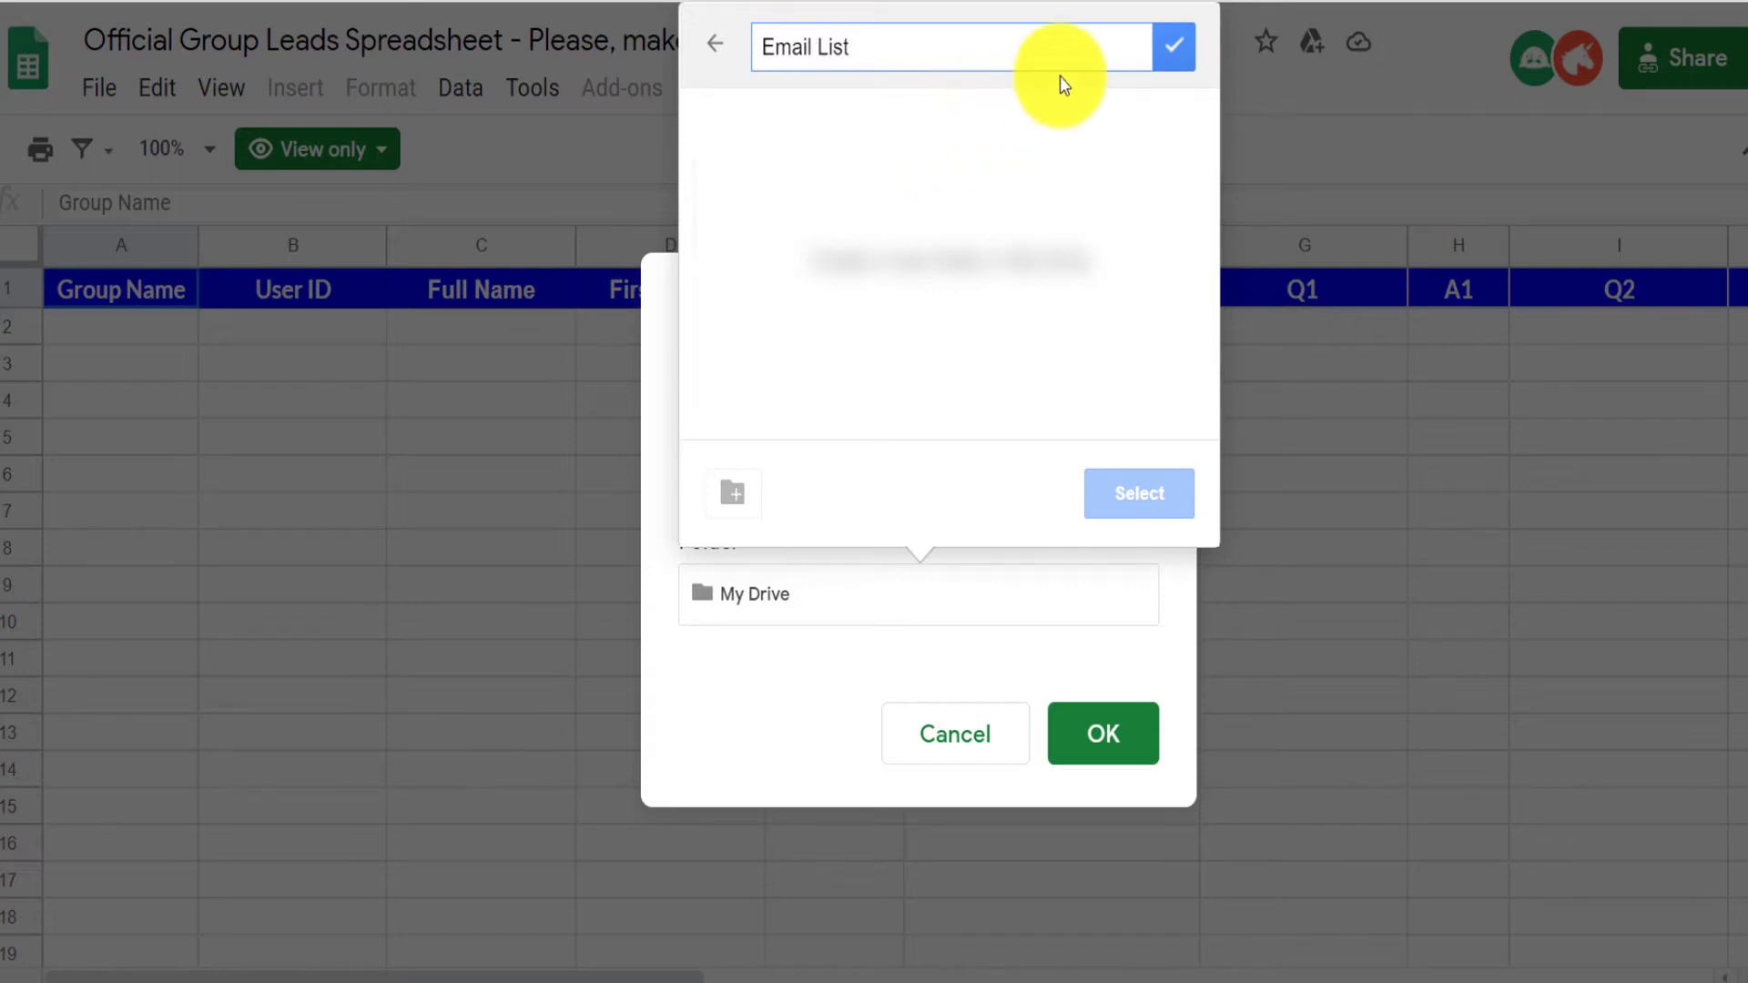
pyautogui.click(1174, 47)
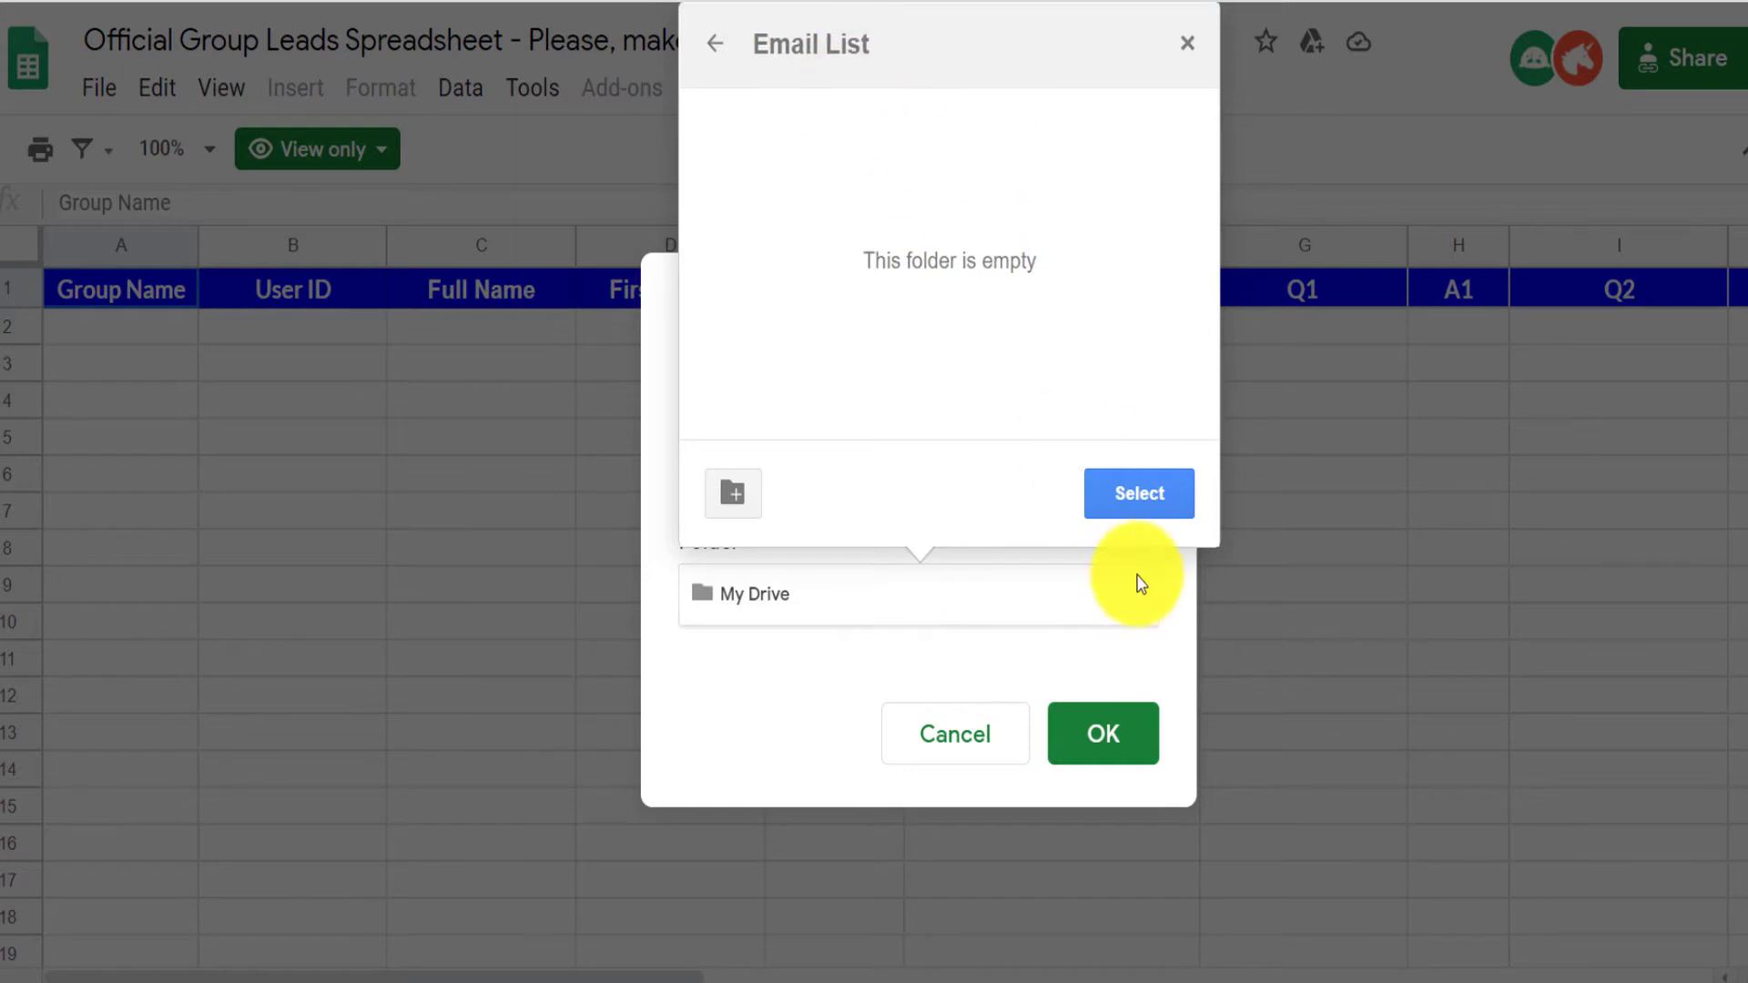
pyautogui.click(1148, 499)
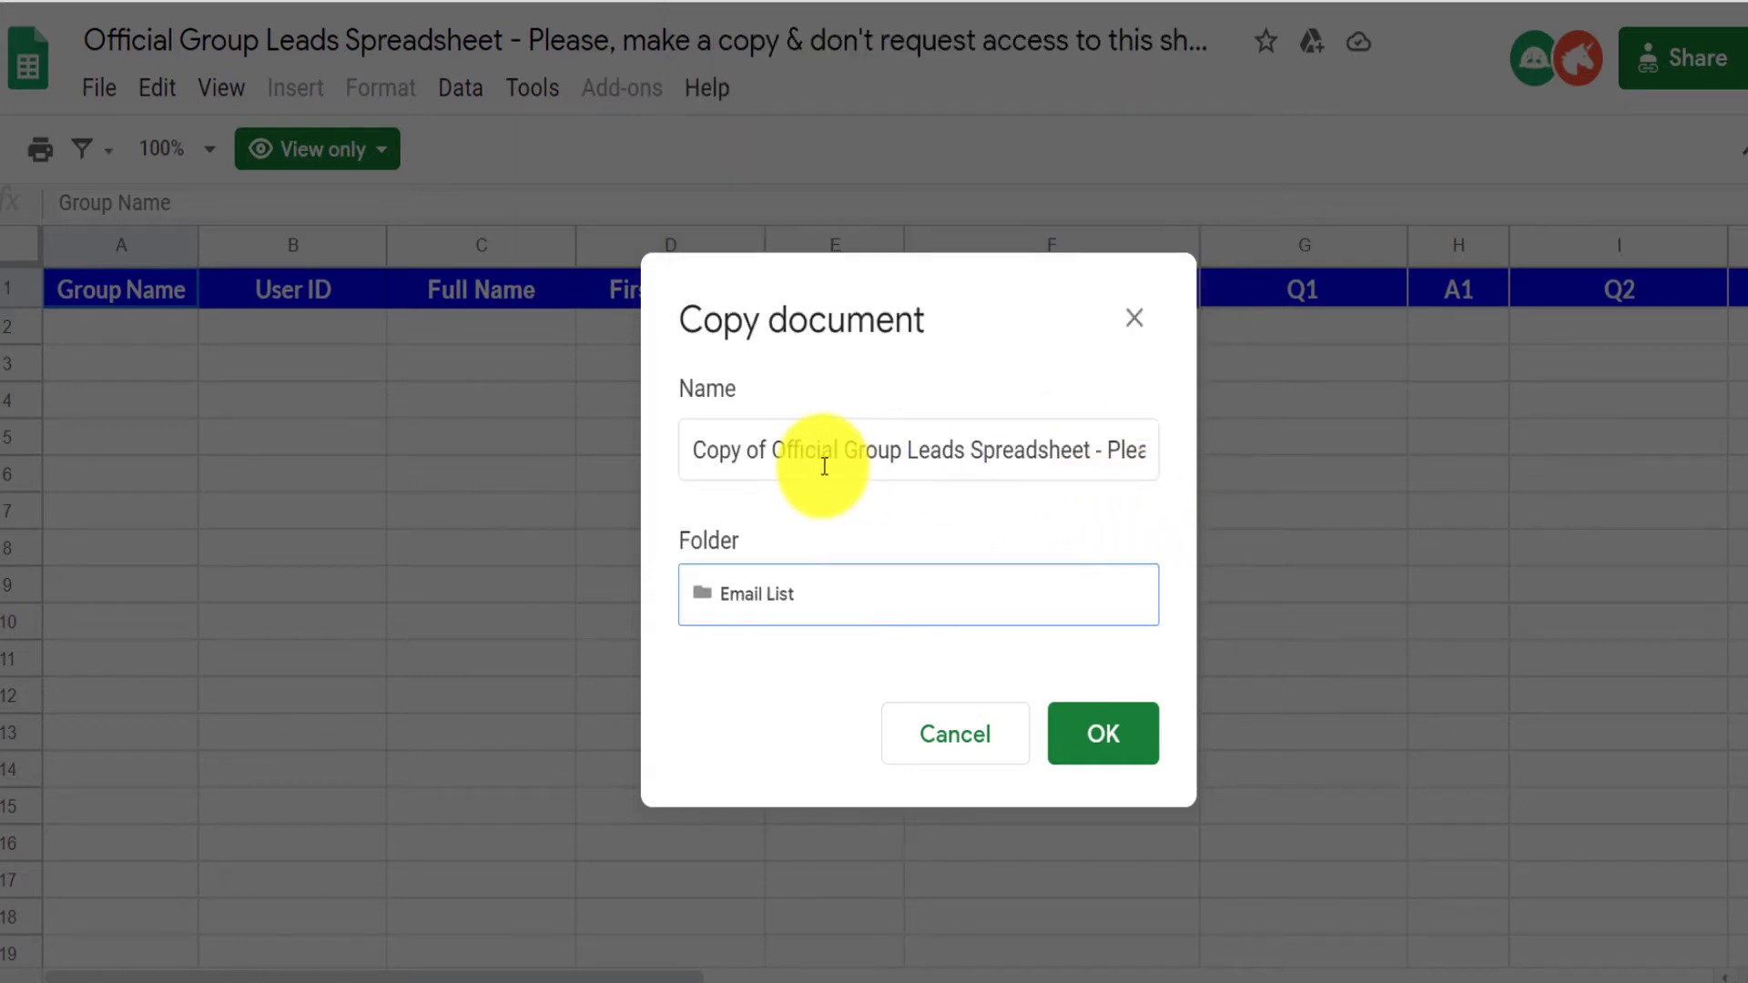
# Replace "Copy of" with "TigersPassion" in the copied spreadsheet's name and create the copy
pyautogui.moveTo(768, 448); pyautogui.dragTo(694, 448)
pyautogui.write('TigersPassion')
pyautogui.click(1103, 734)
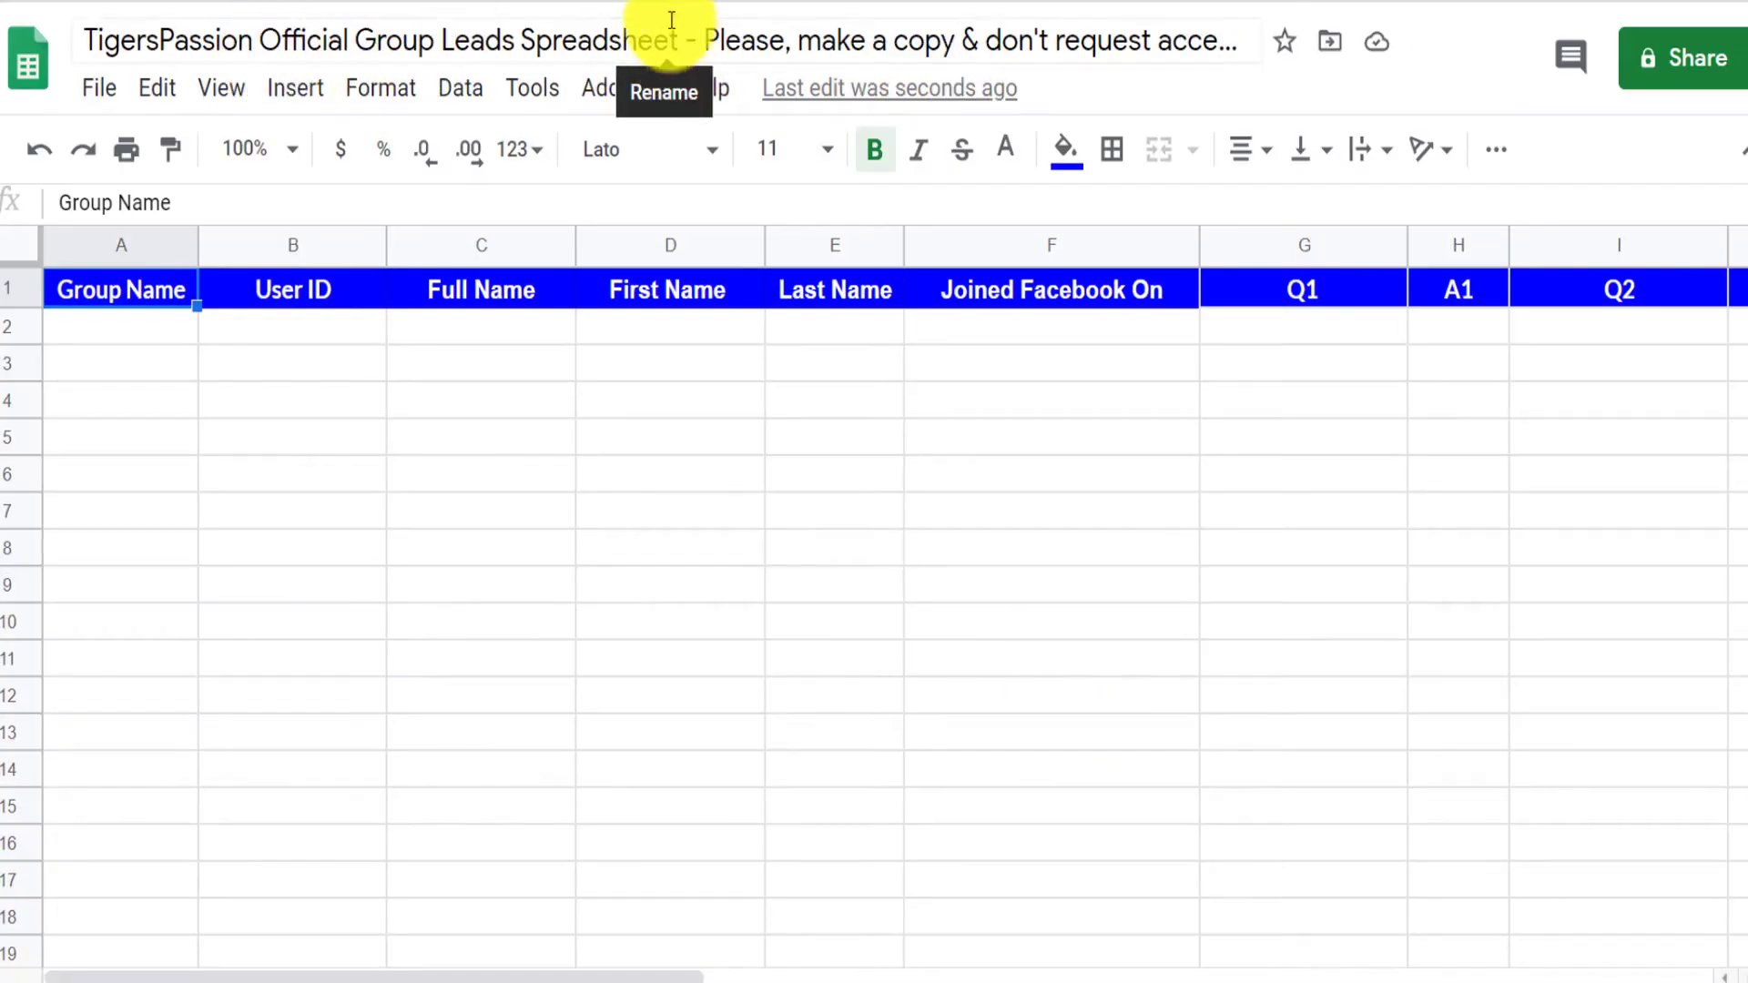
# Return to the Tigers Passion settings in the extension, paste the copied spreadsheet's URL as the Google Sheet URL and verify it
pyautogui.hotkey('ctrl', 'w')
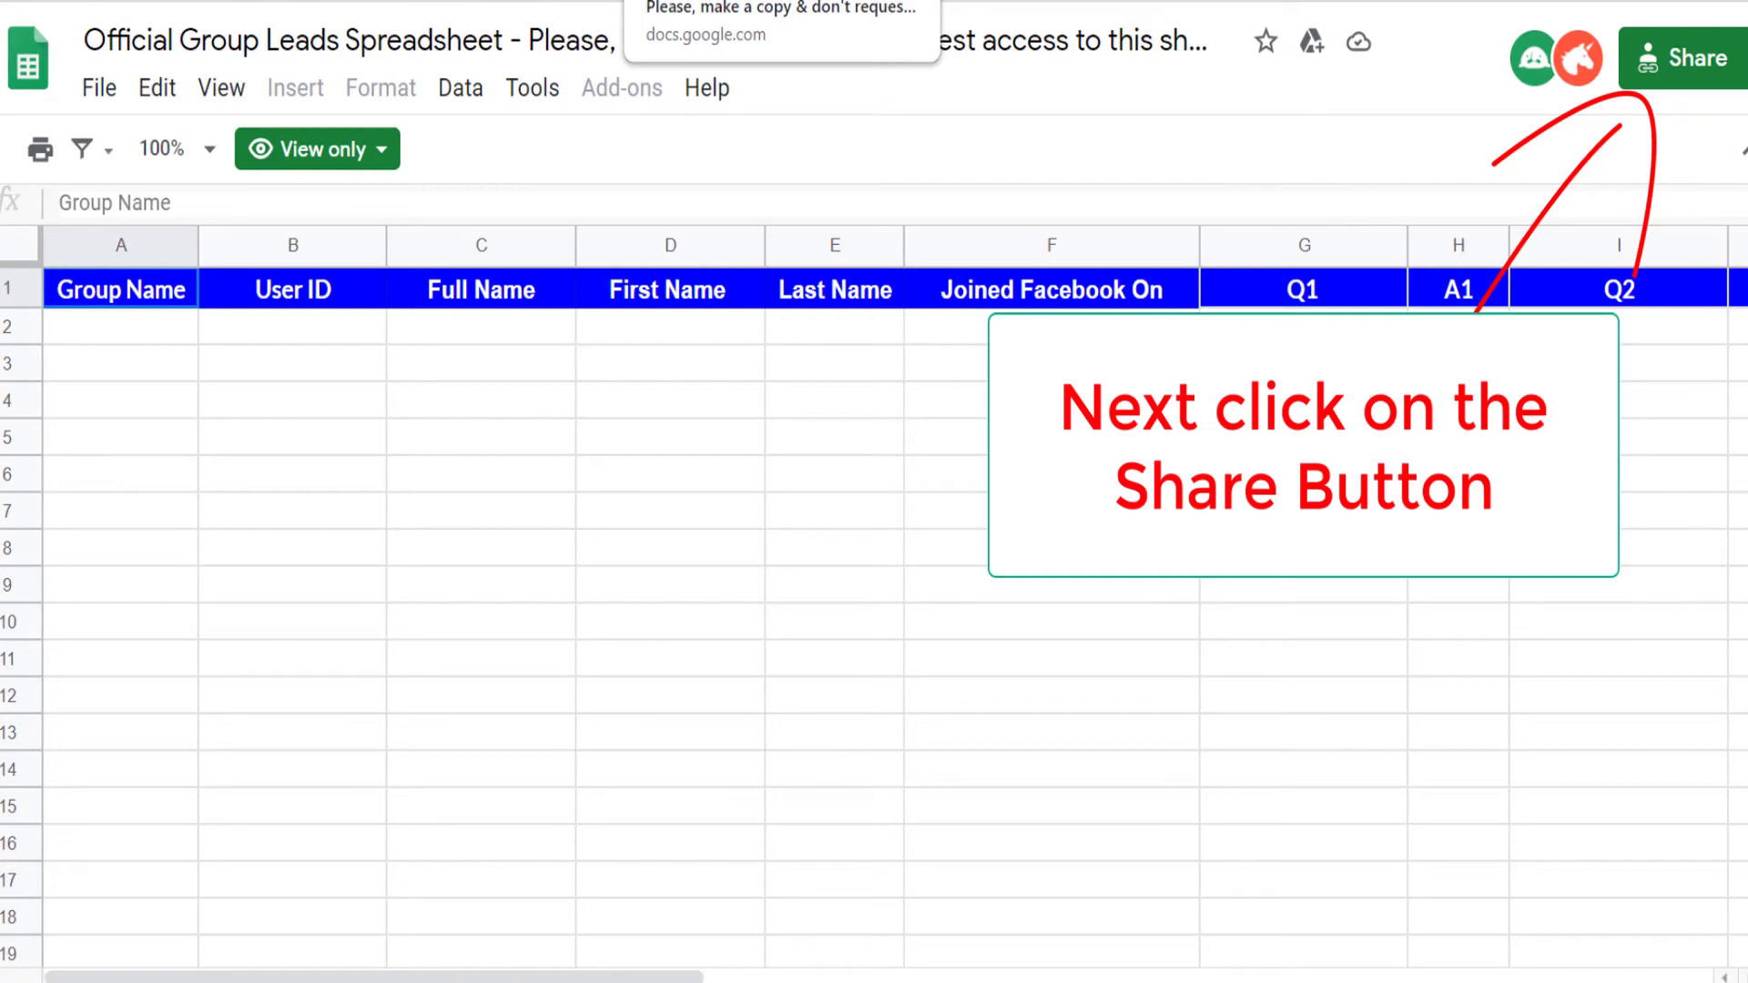
pyautogui.hotkey('ctrl', 'Tab')
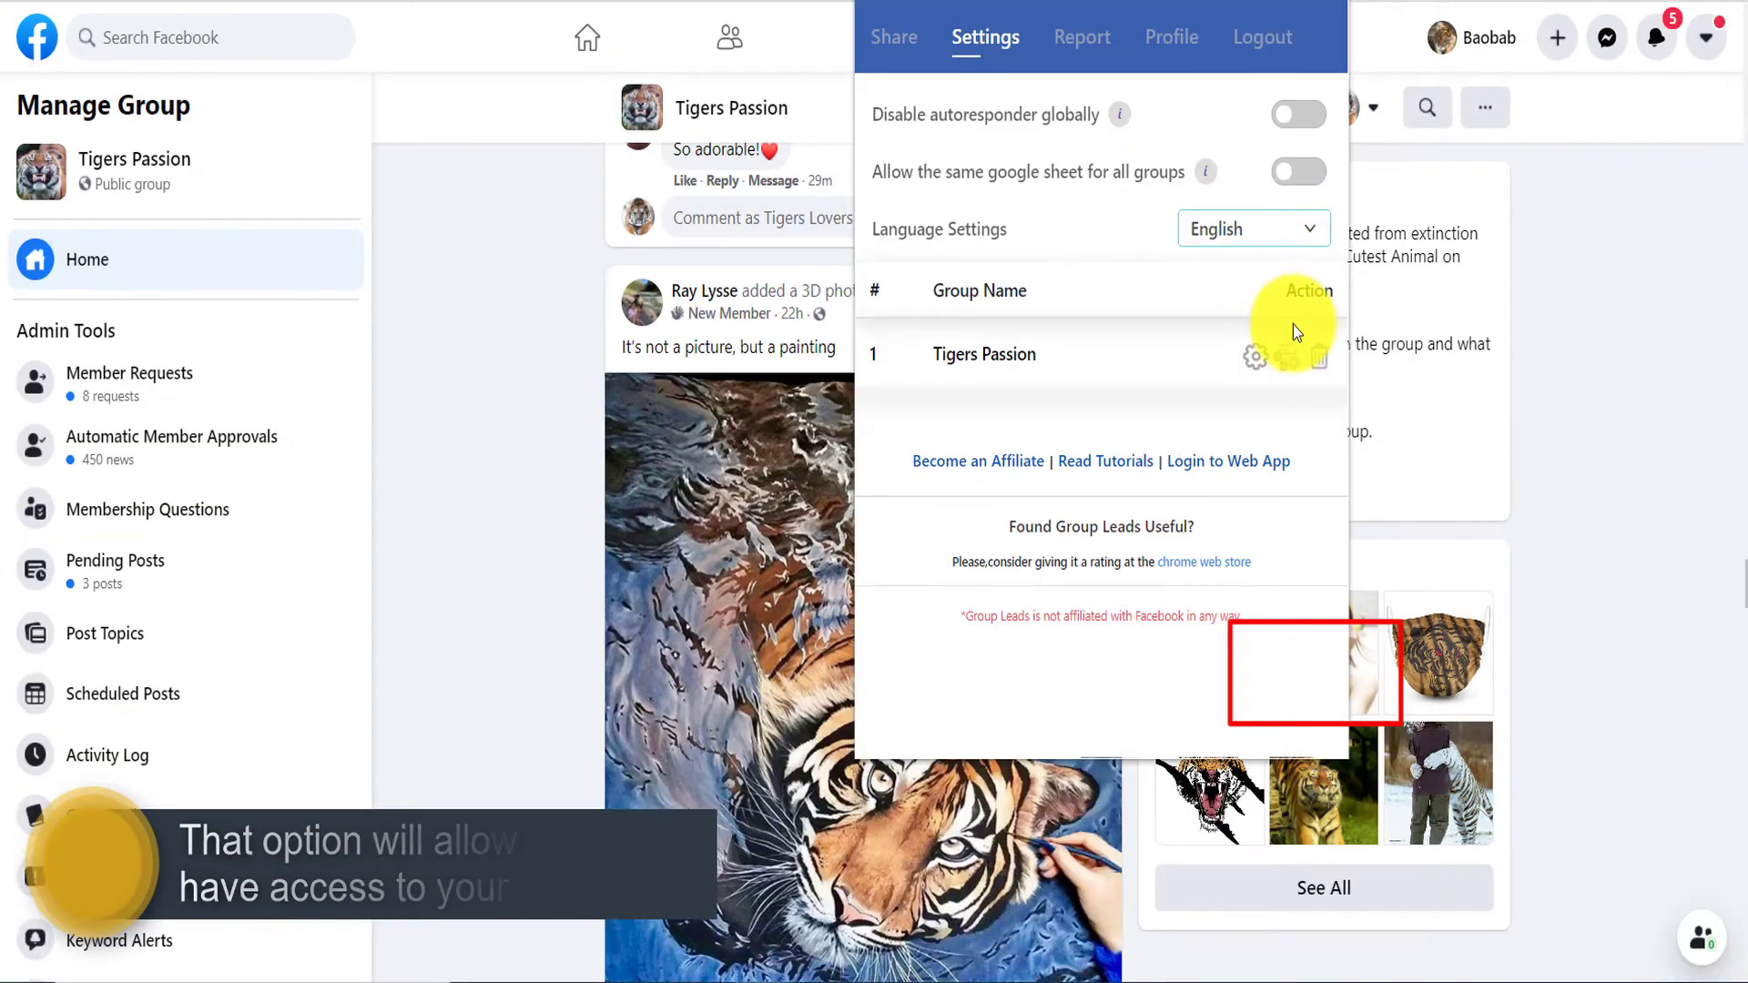
pyautogui.click(1255, 357)
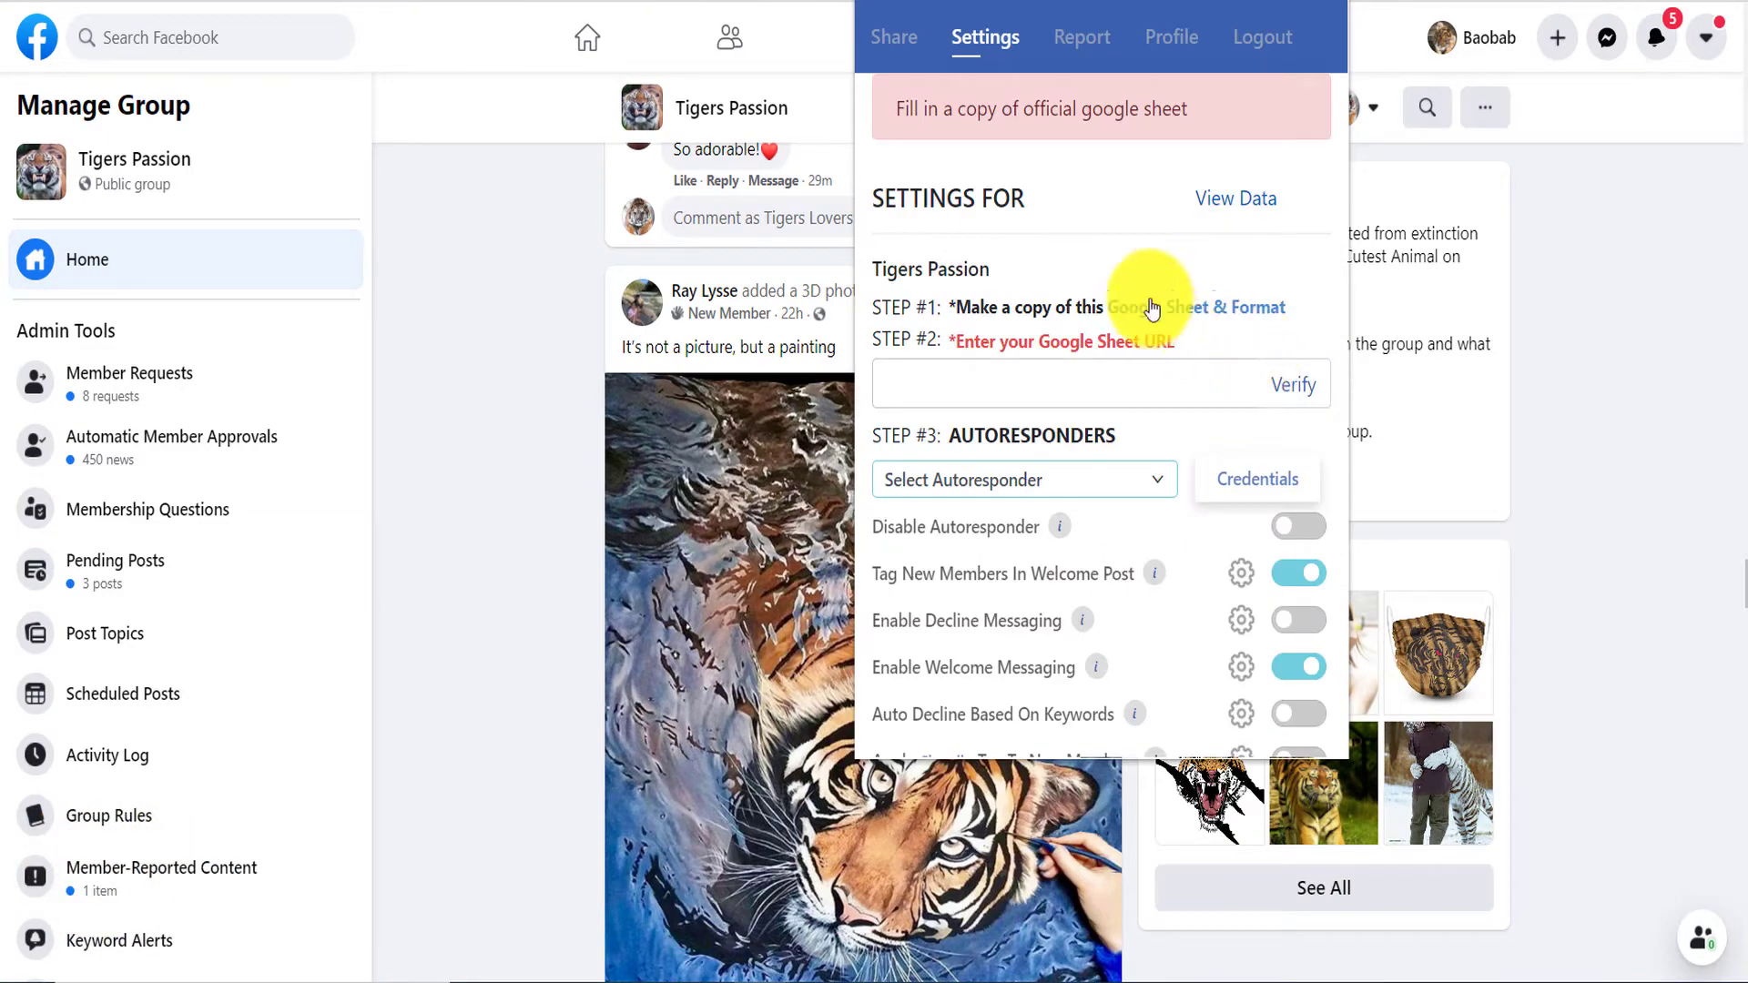
pyautogui.click(1149, 381)
pyautogui.rightClick(1144, 390)
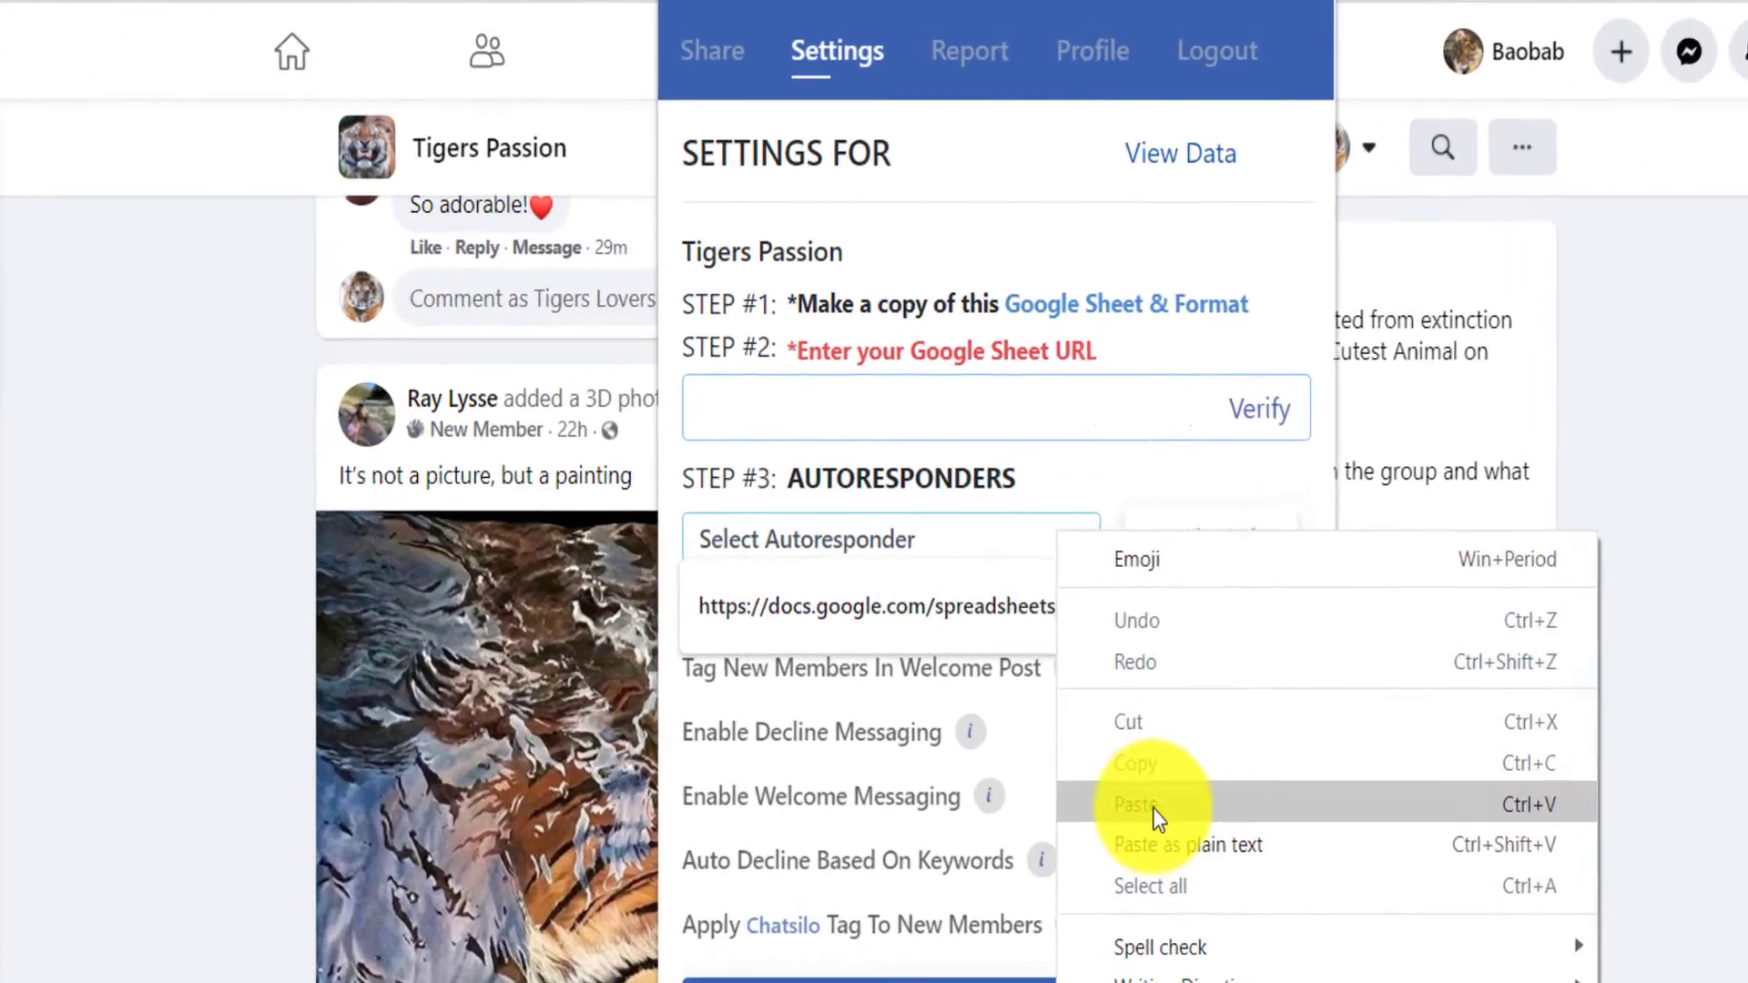
pyautogui.click(1153, 807)
pyautogui.click(1257, 411)
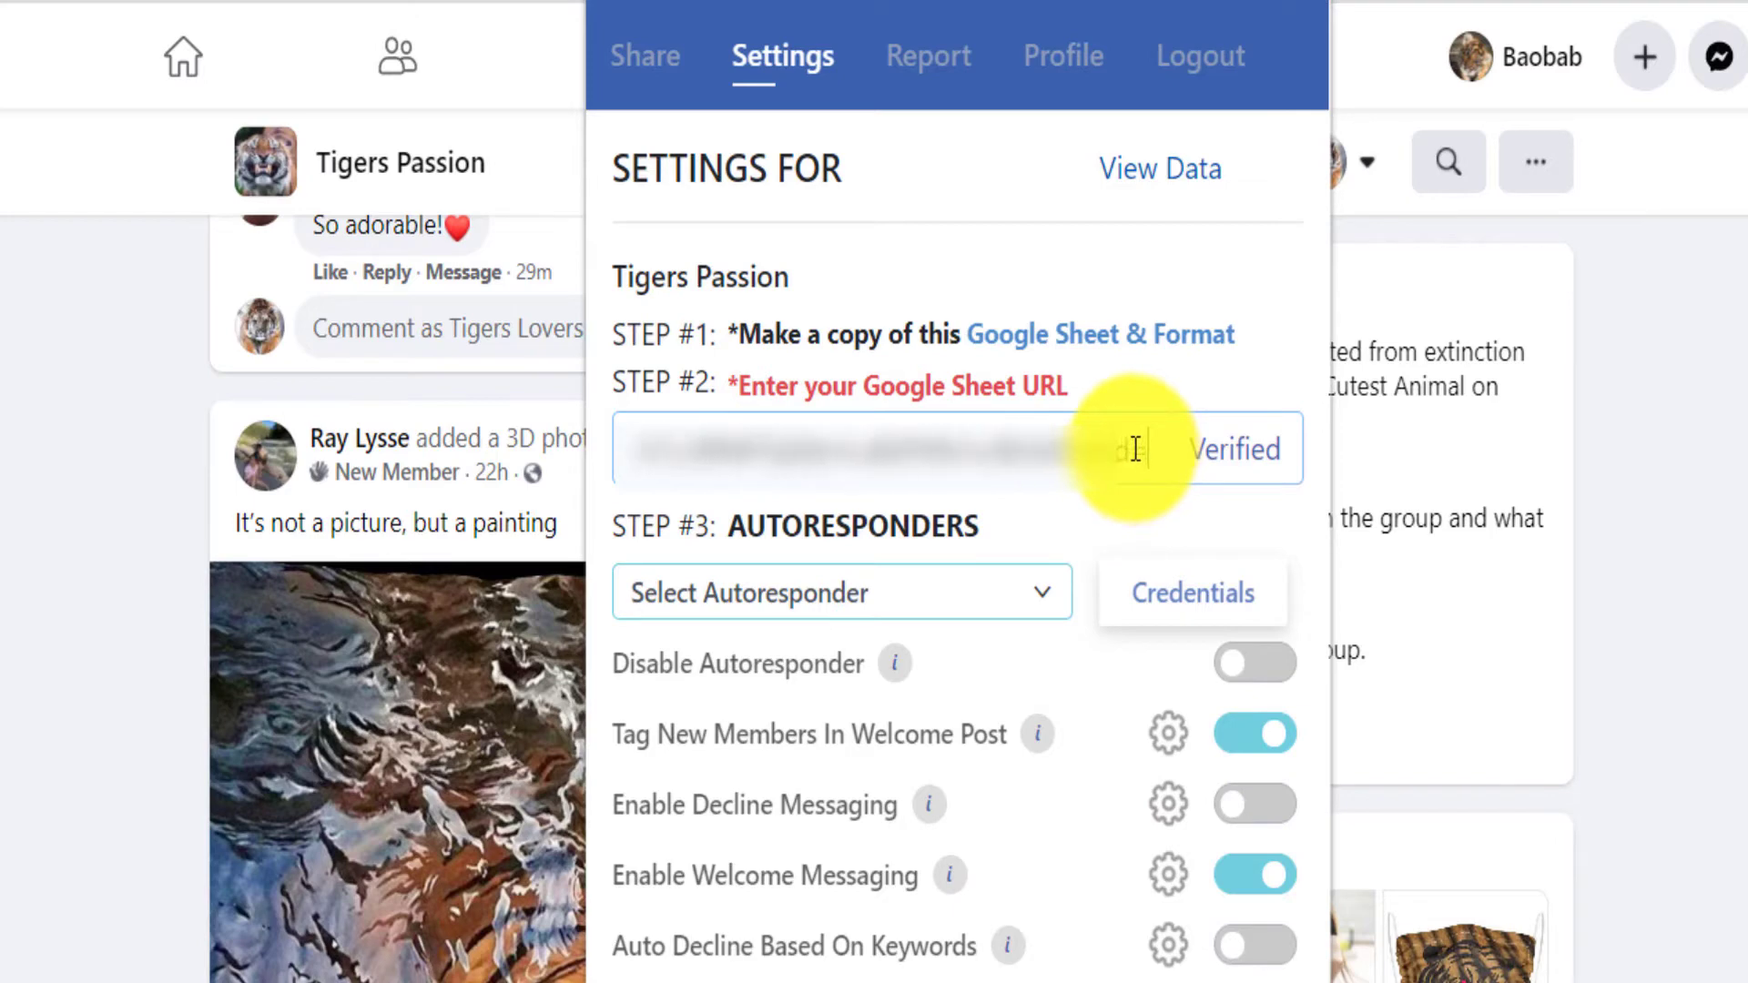
pyautogui.click(1129, 449)
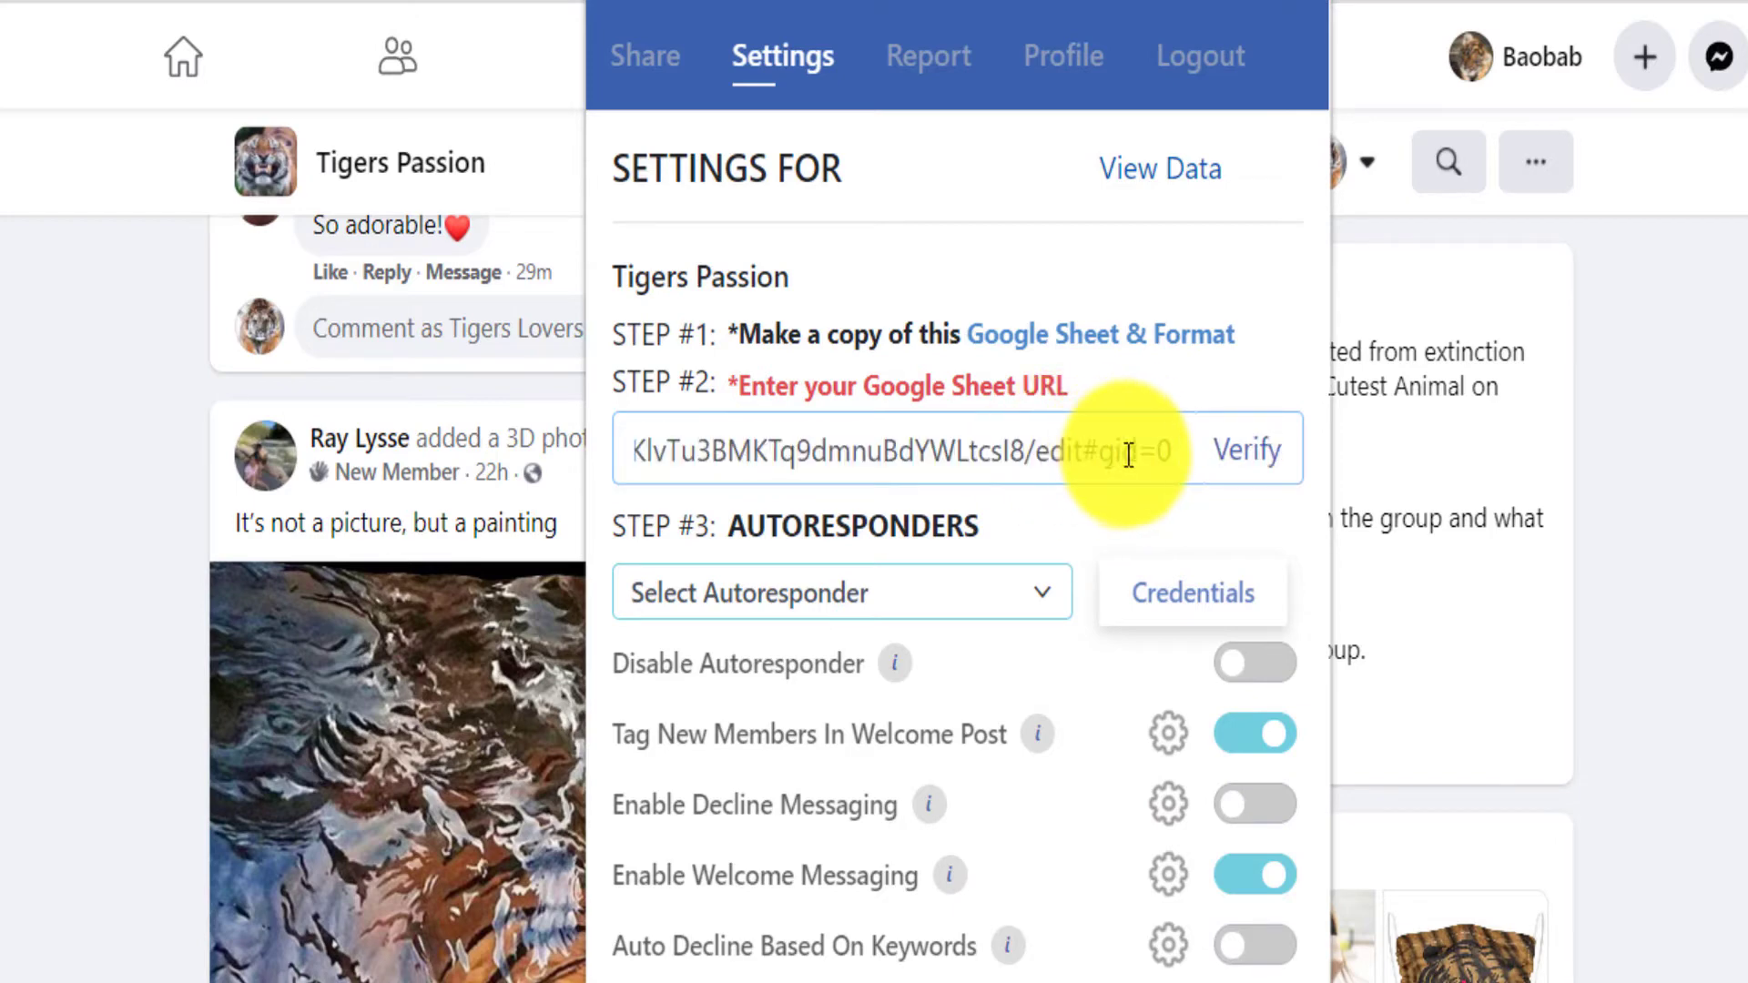
pyautogui.click(1301, 330)
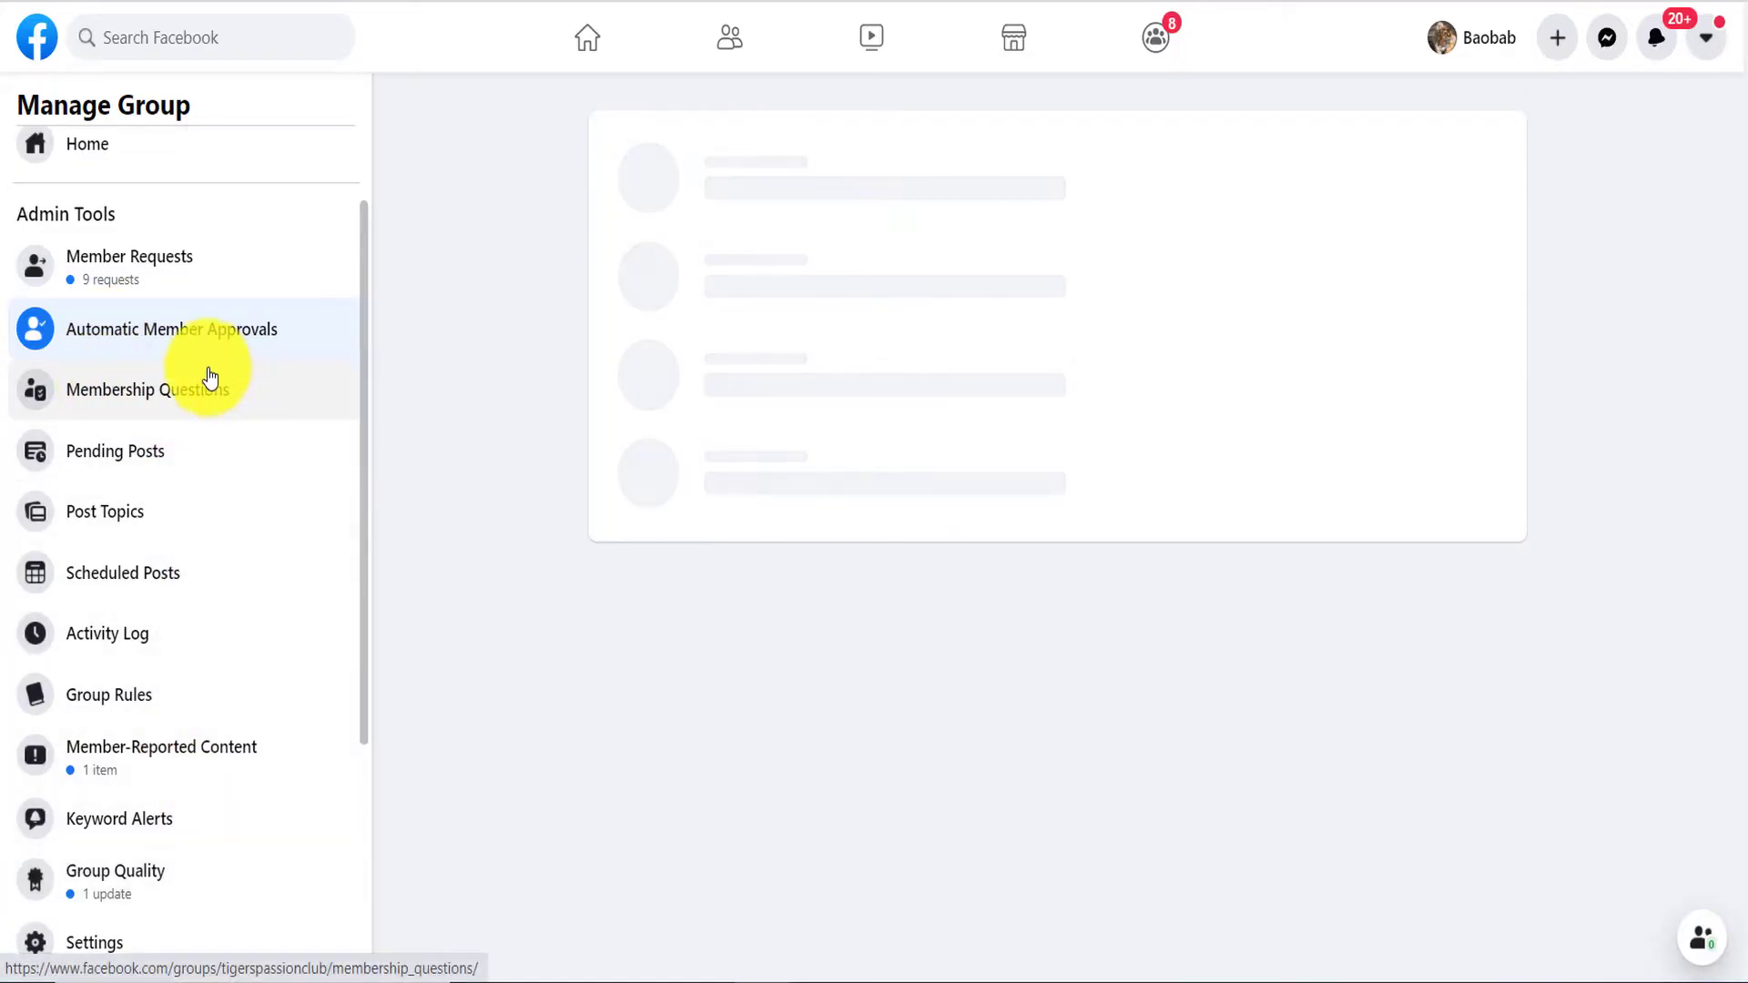
# Approve the first member request with a message and check the new lead's row in the TigersPassion spreadsheet
pyautogui.click(130, 268)
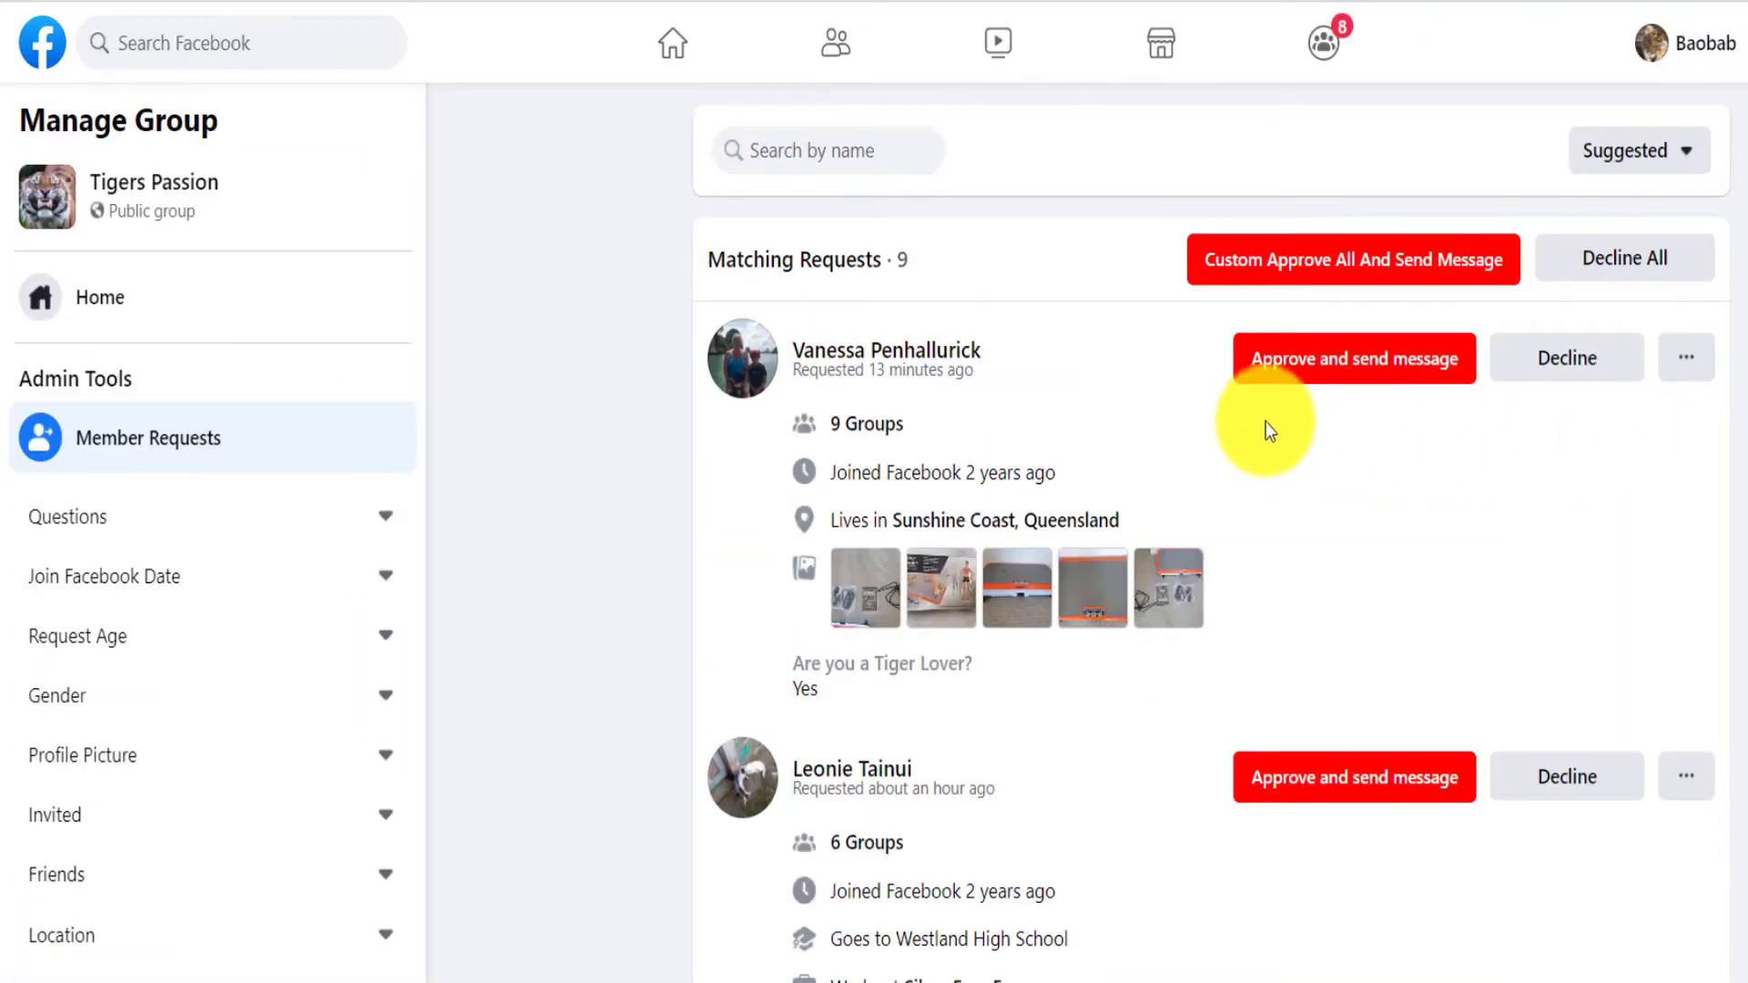
pyautogui.click(1273, 369)
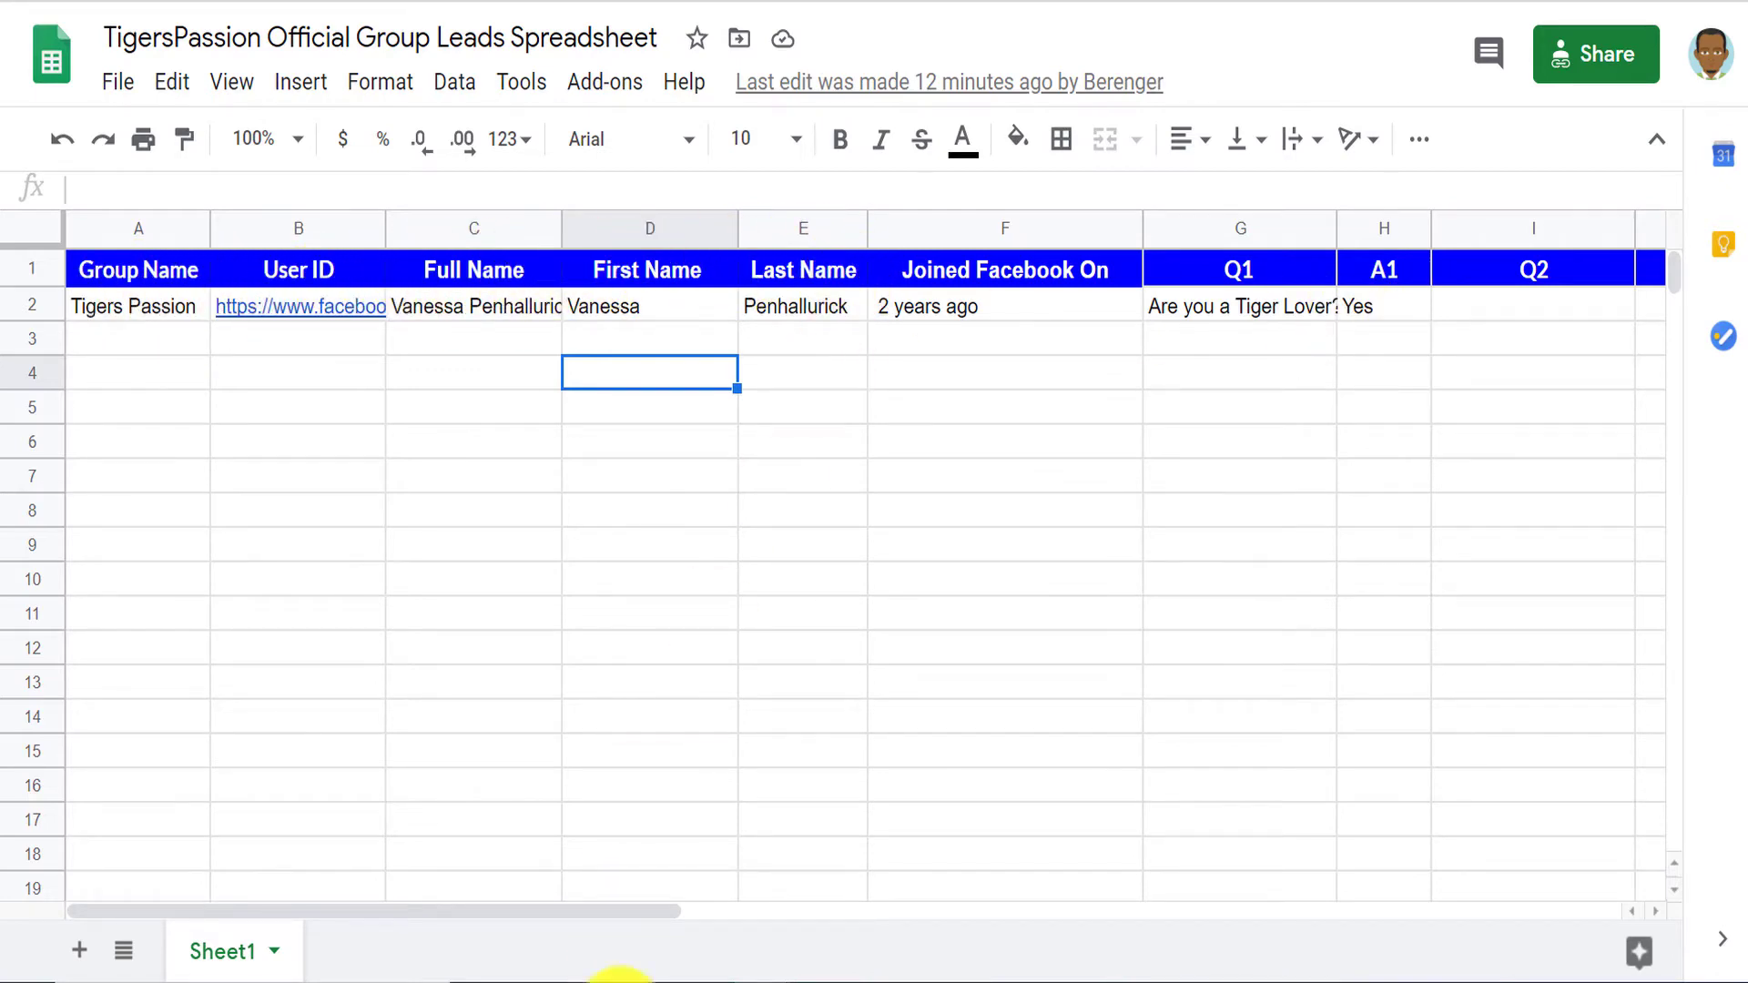
pyautogui.moveTo(636, 914); pyautogui.dragTo(859, 876)
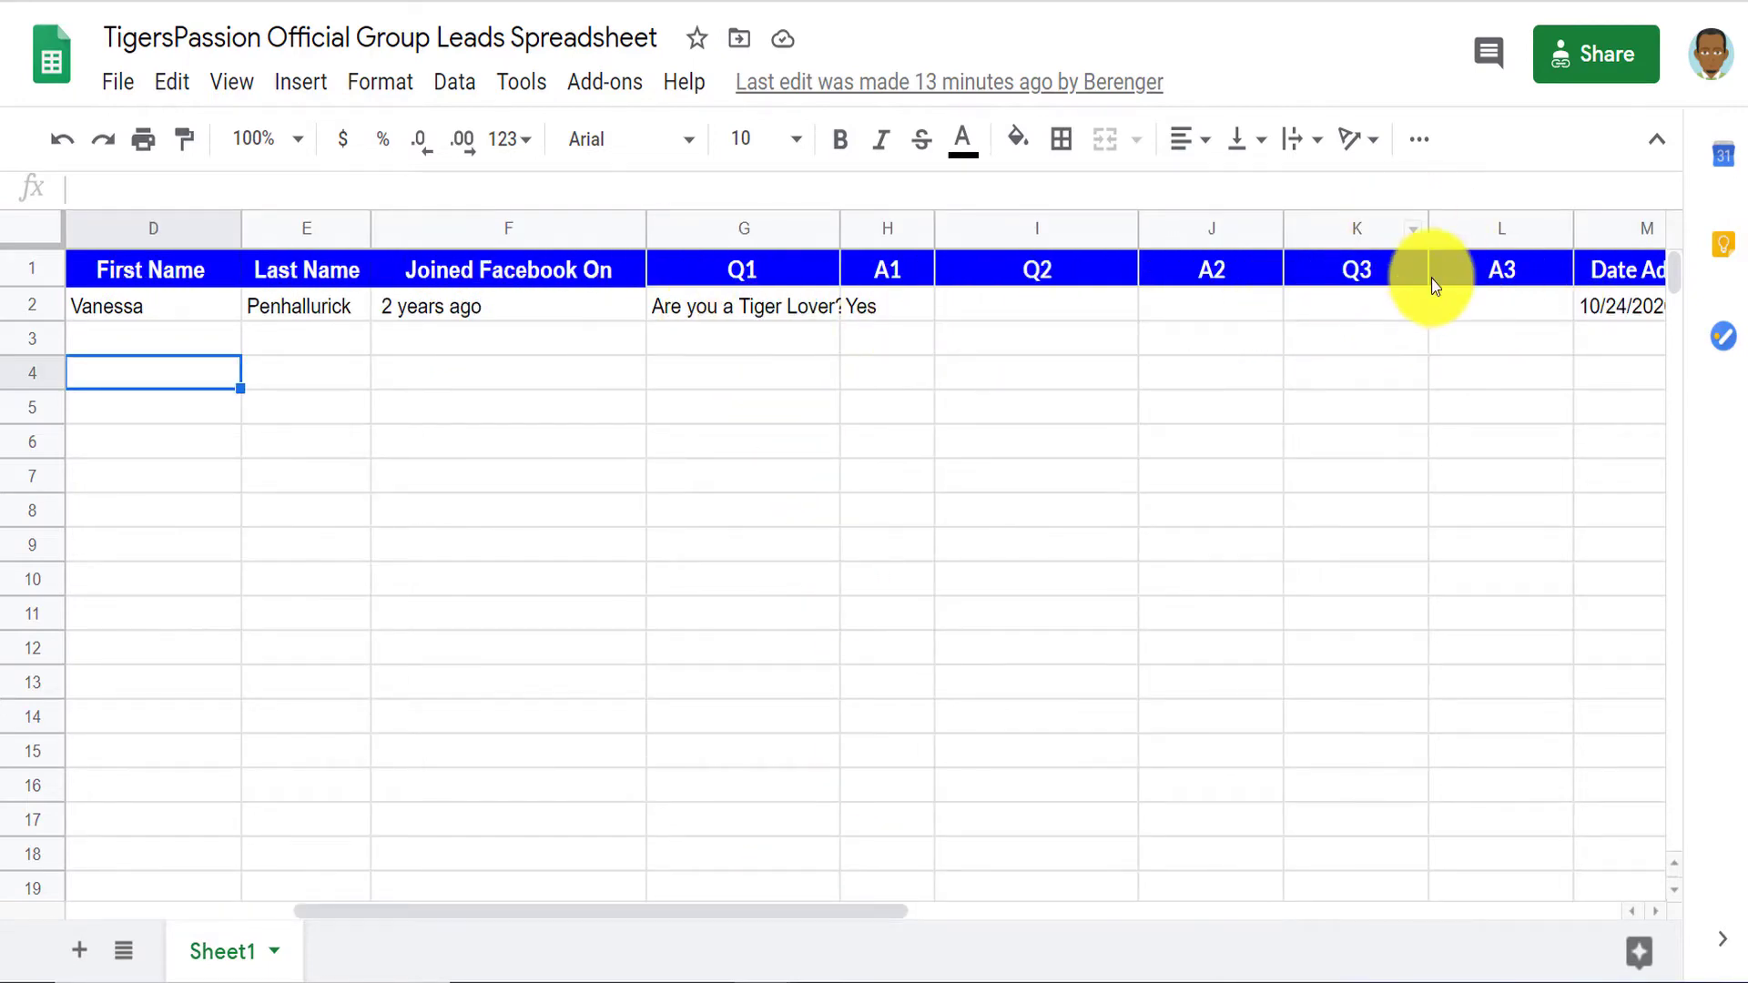
pyautogui.click(1496, 311)
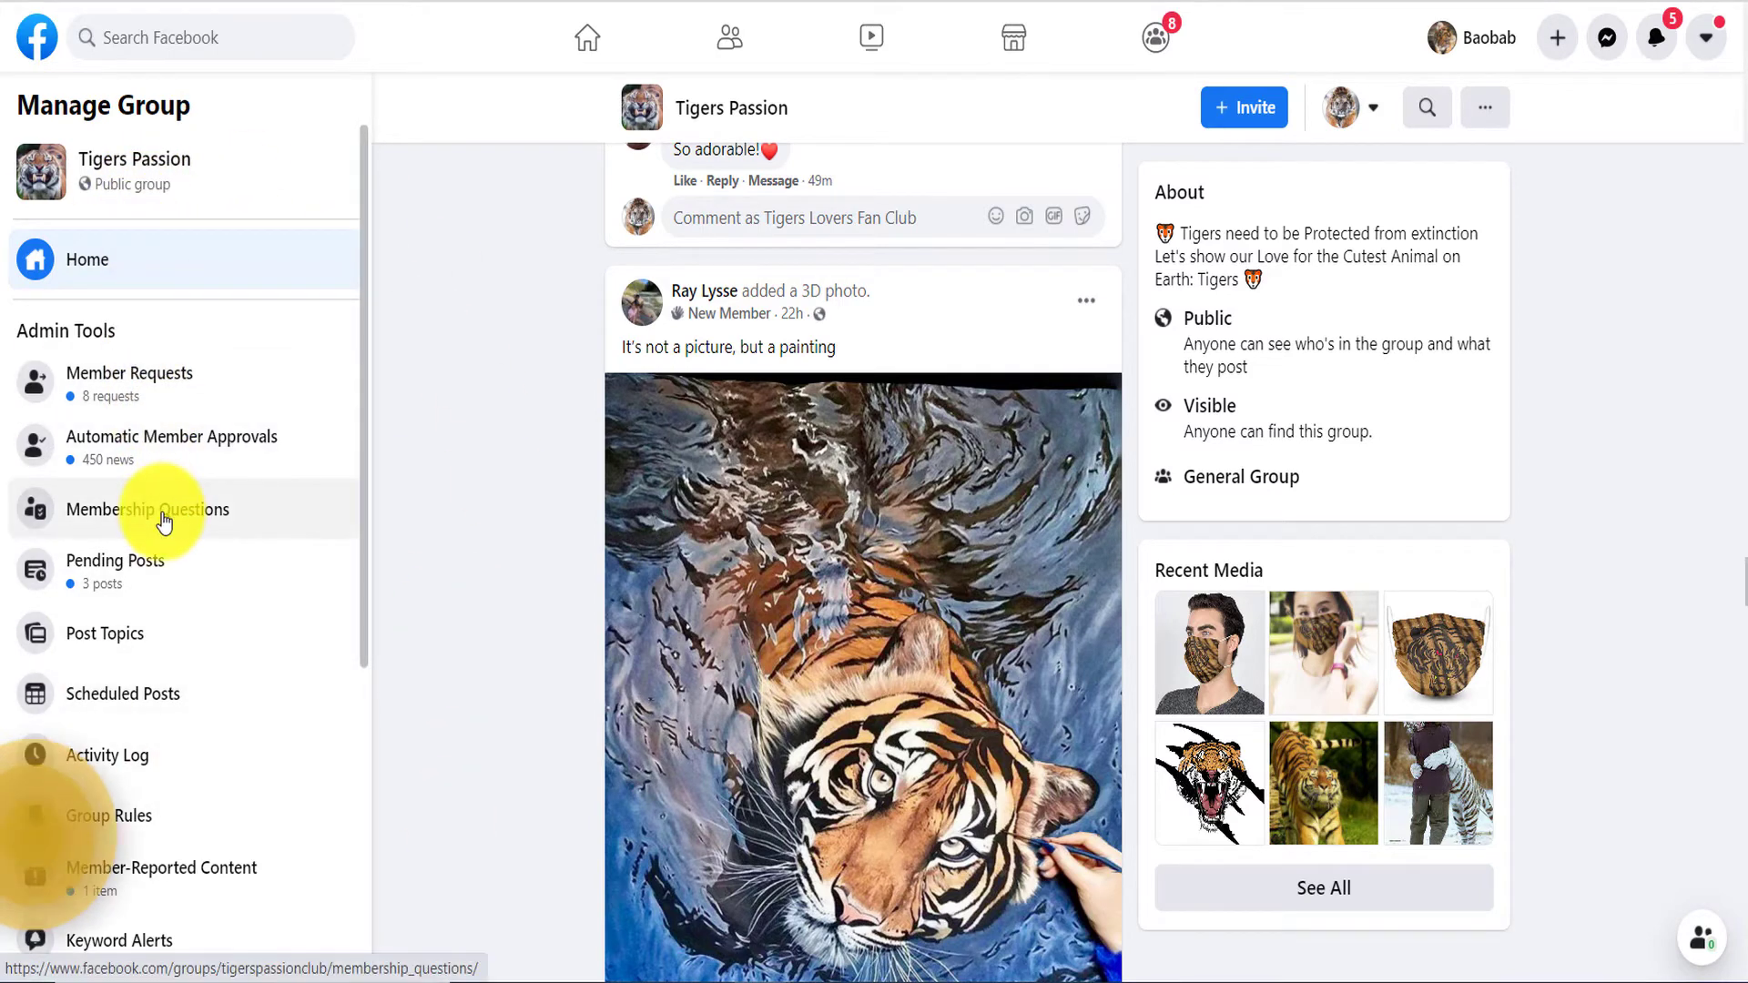
# Create a written-answer membership question reading "Put in your Email to receive Exclusive Tiger content & a FREE gift"
pyautogui.click(201, 523)
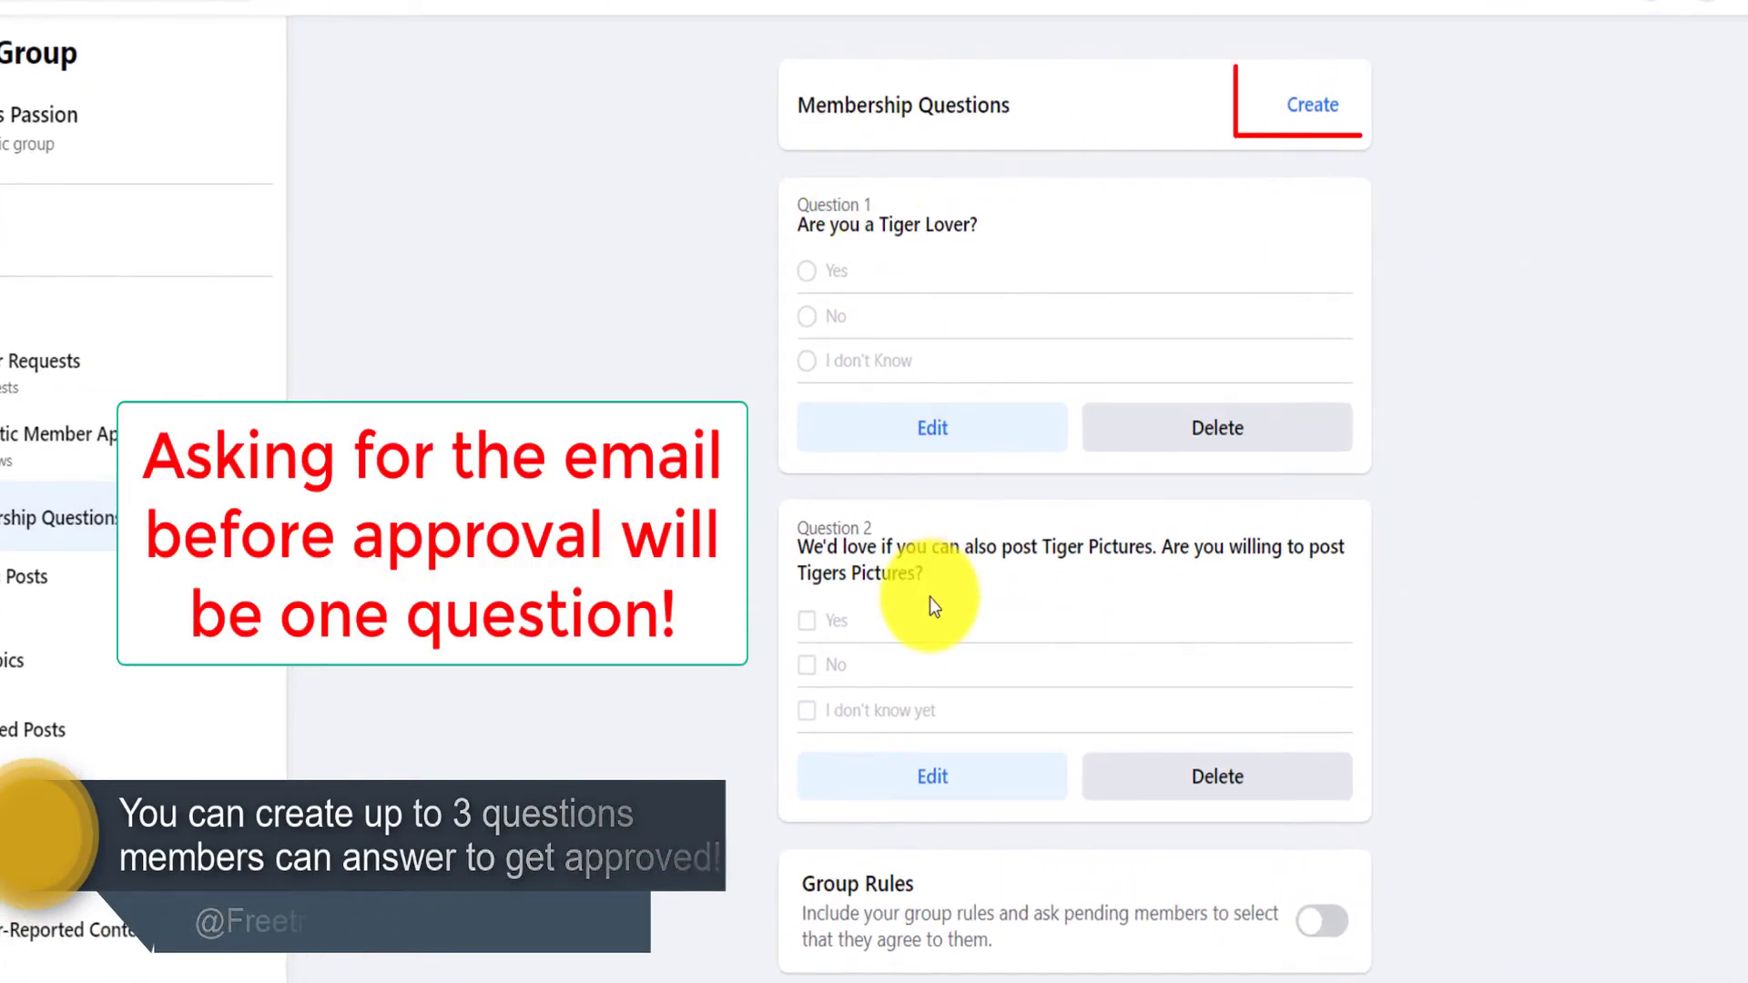
pyautogui.click(1332, 109)
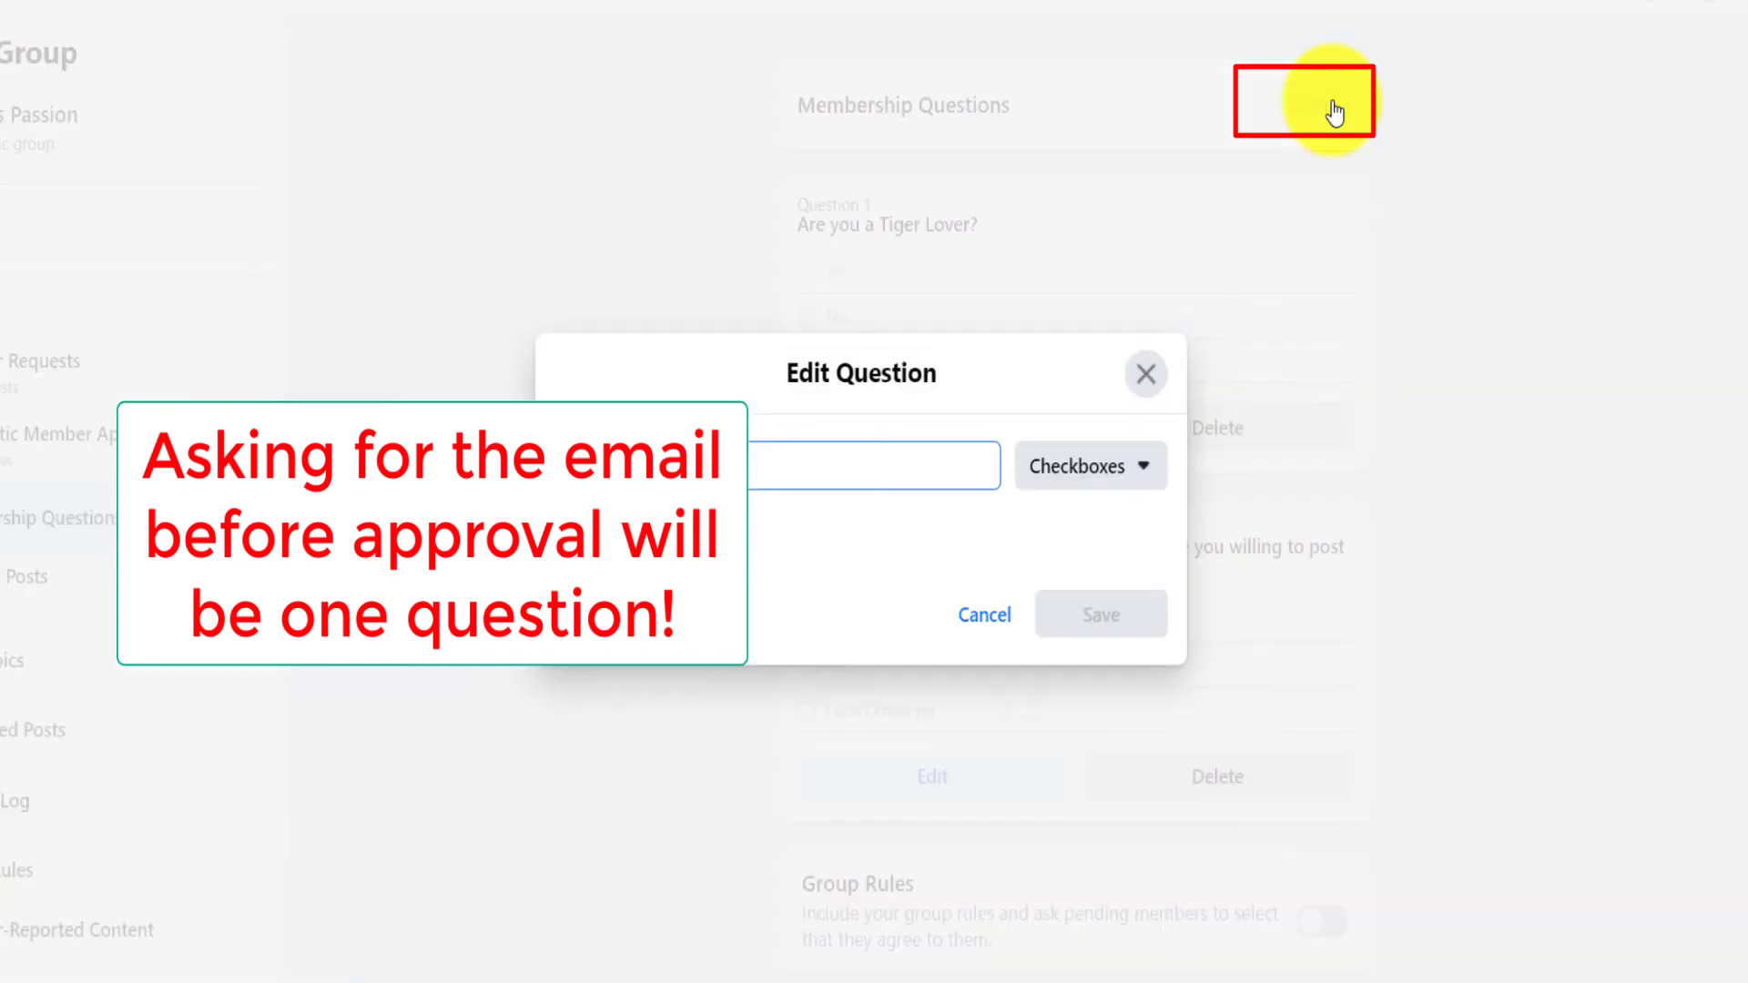
pyautogui.click(1066, 468)
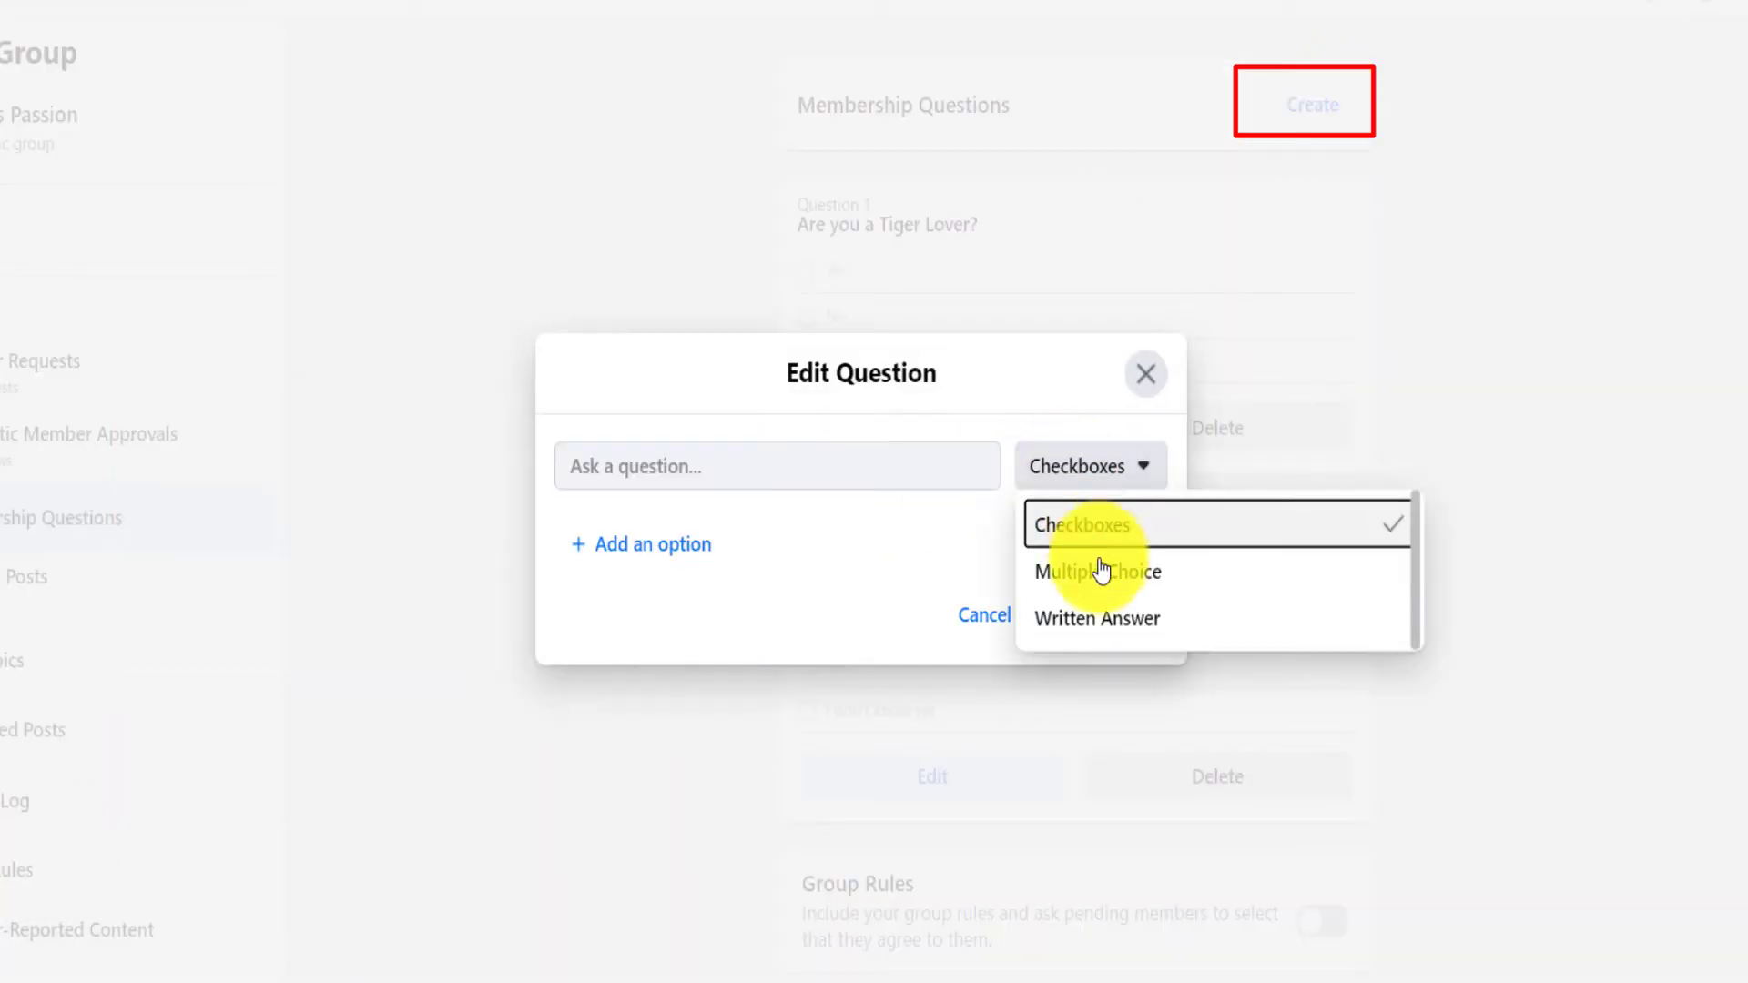
pyautogui.click(1101, 621)
pyautogui.click(728, 508)
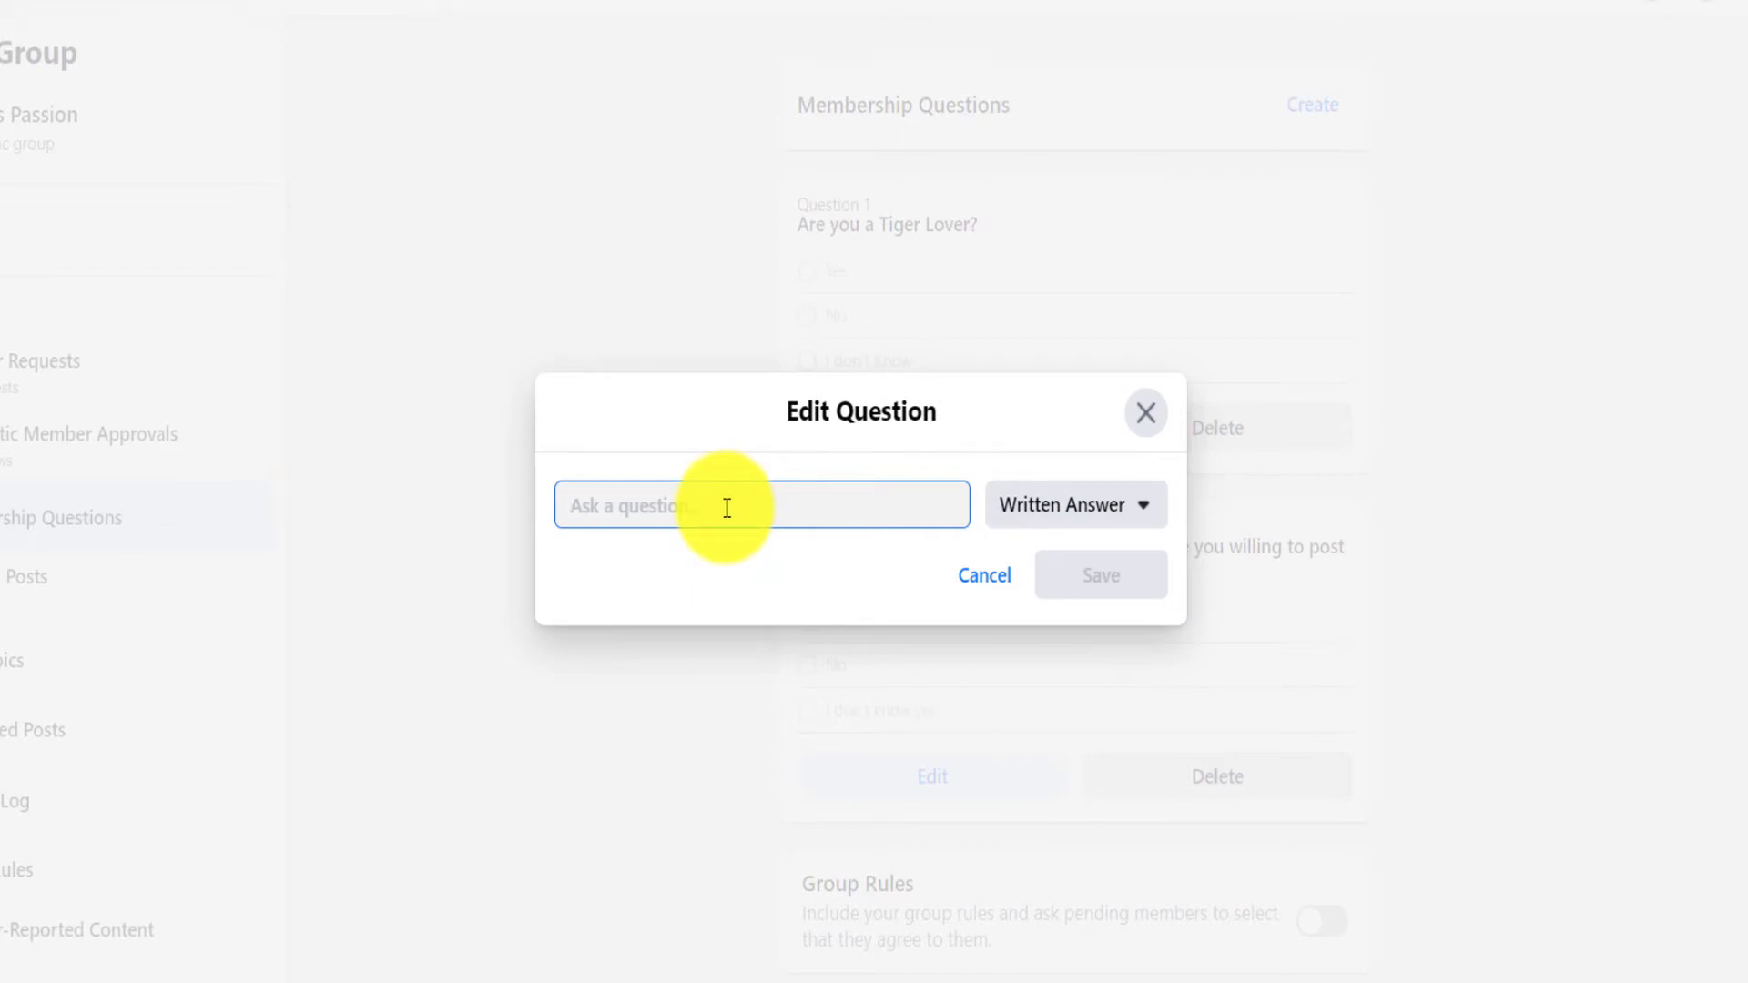
pyautogui.write('Put in your Email to receive Exclusive Tiger content & a FREE gift')
pyautogui.press('Return')
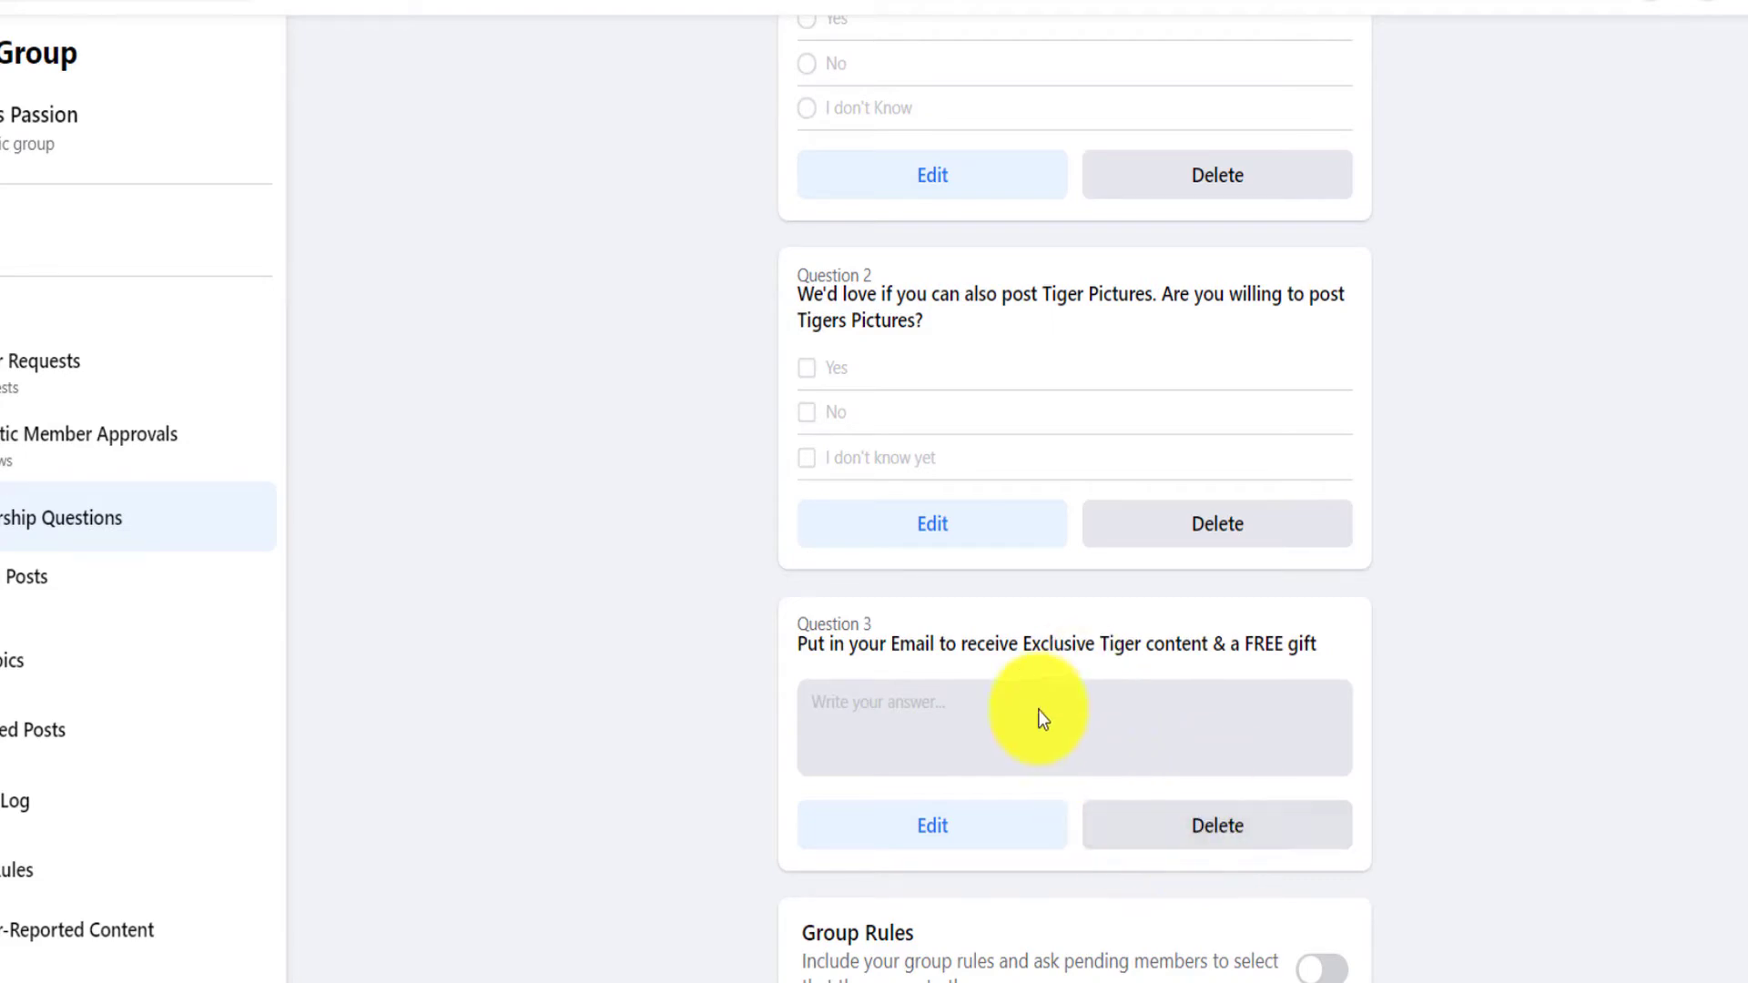
pyautogui.click(947, 827)
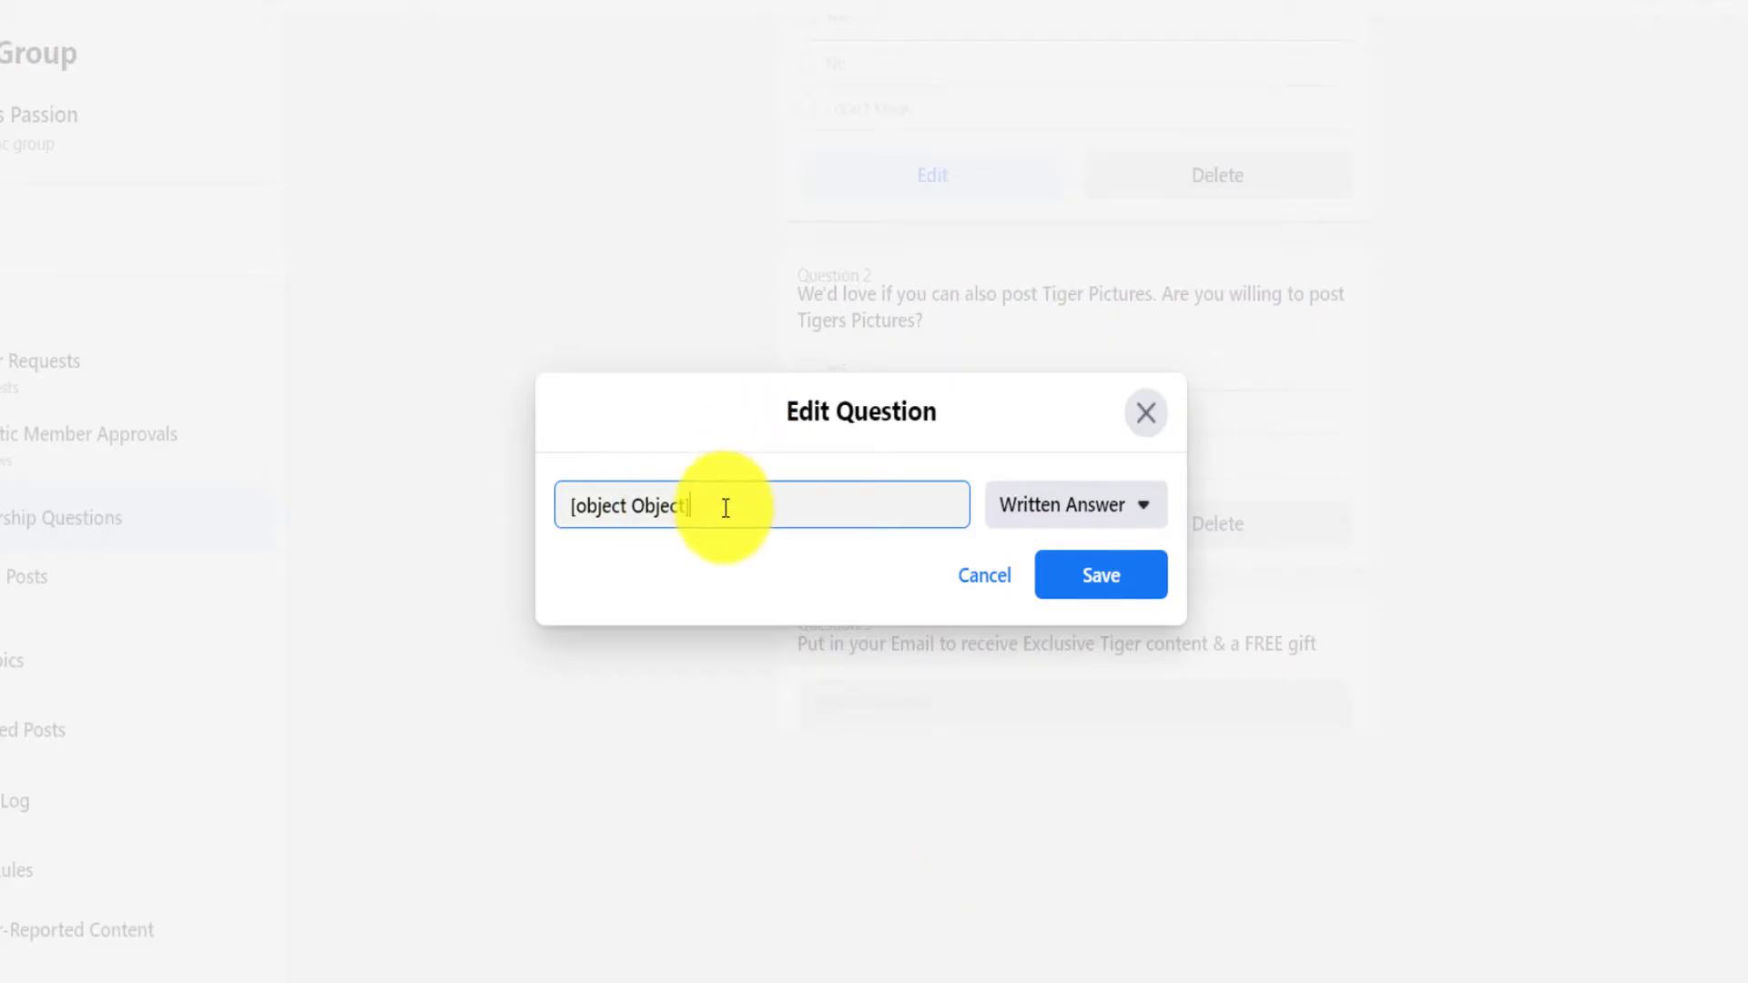
pyautogui.click(1161, 421)
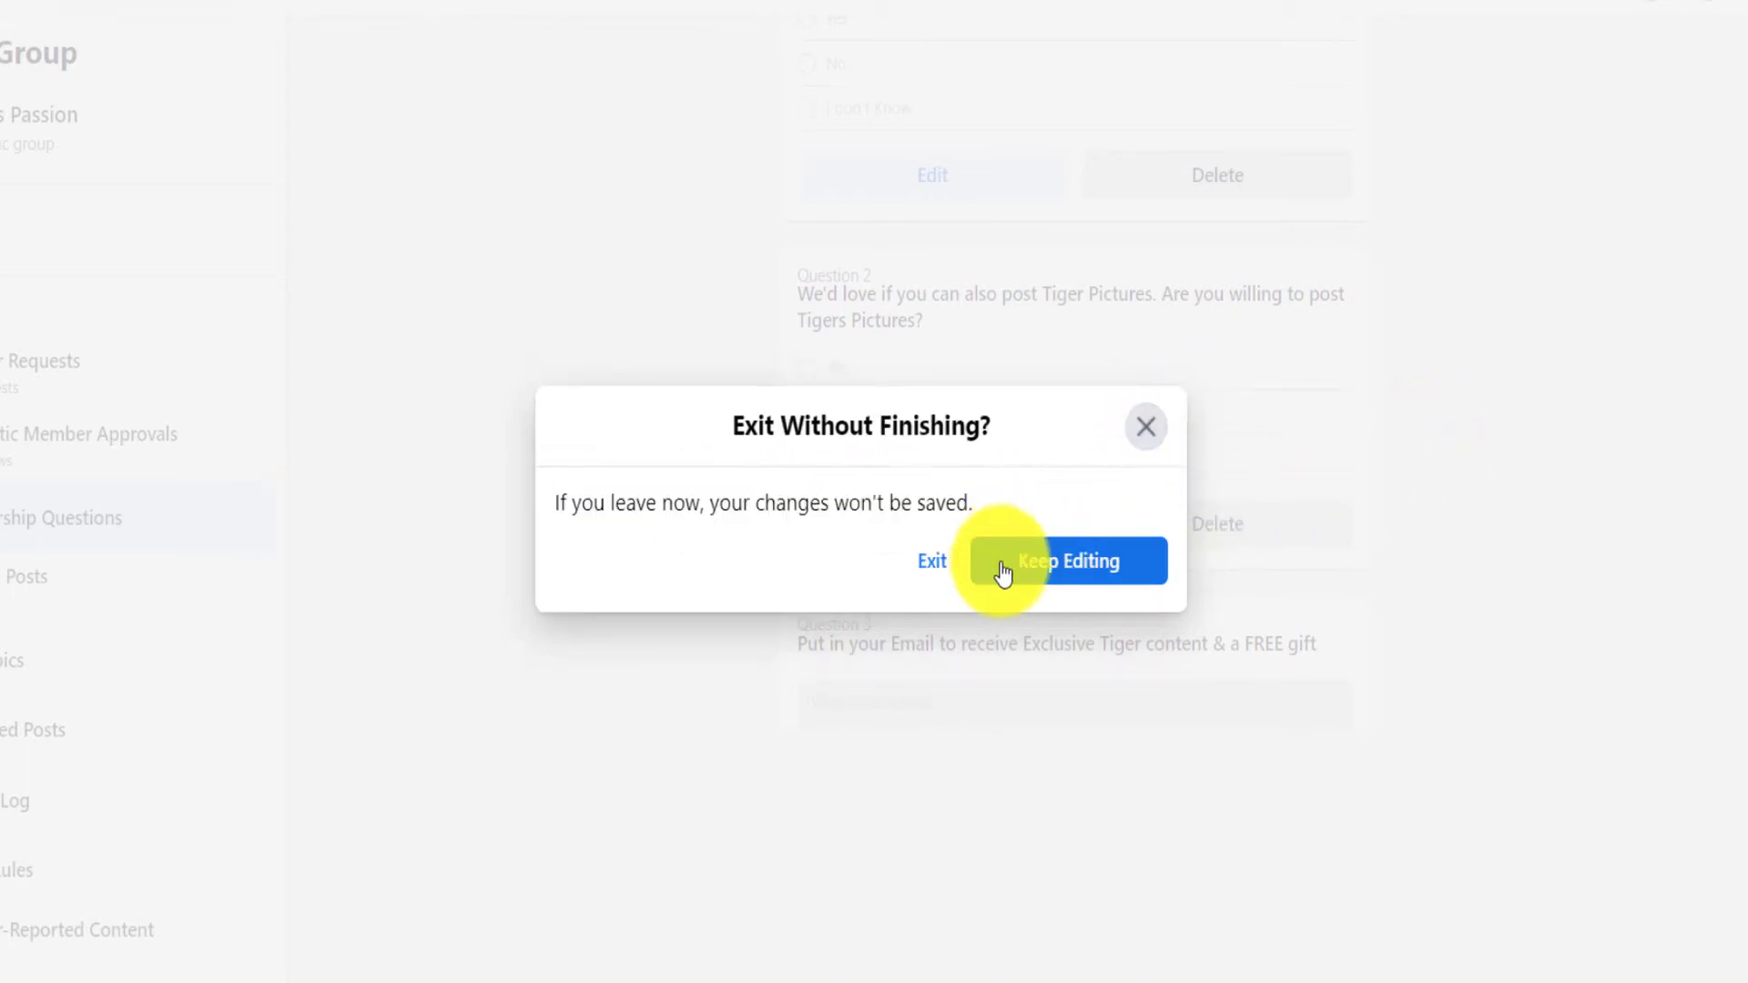
pyautogui.click(947, 576)
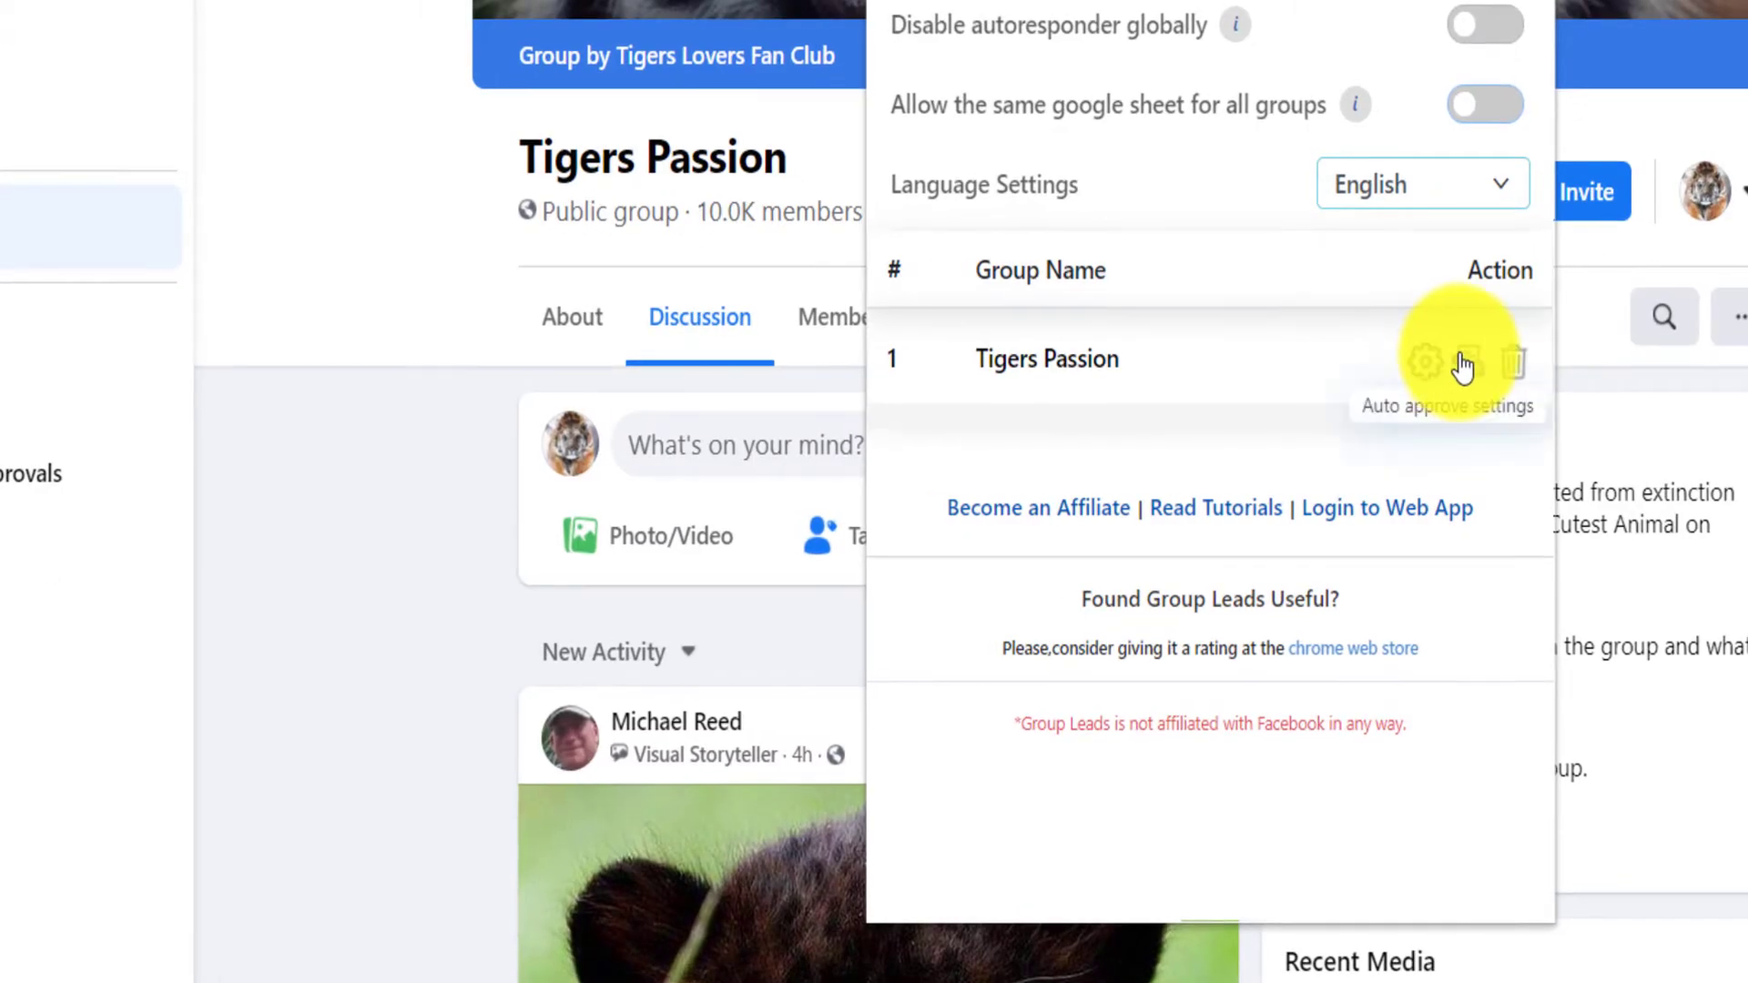
# Open the auto-approve settings for Tigers Passion and examine the gender condition's Female and Man options, leaving no gender selected
pyautogui.click(1469, 369)
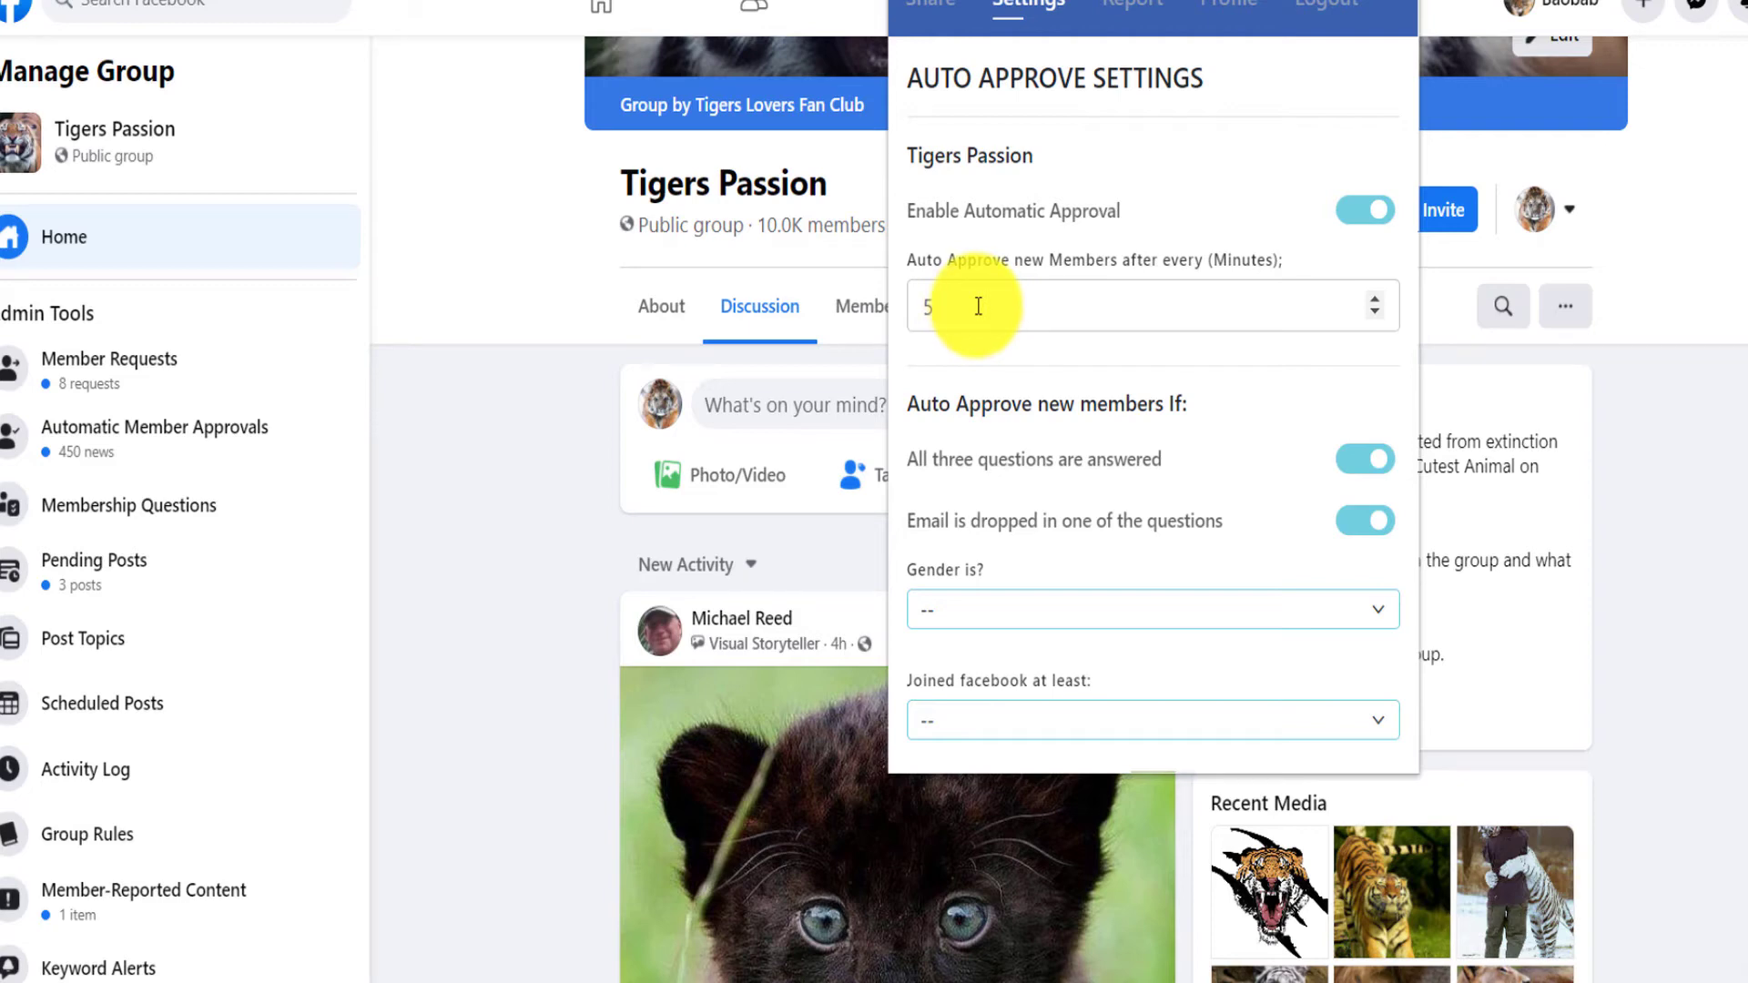
pyautogui.scroll(-1, 1060, 397)
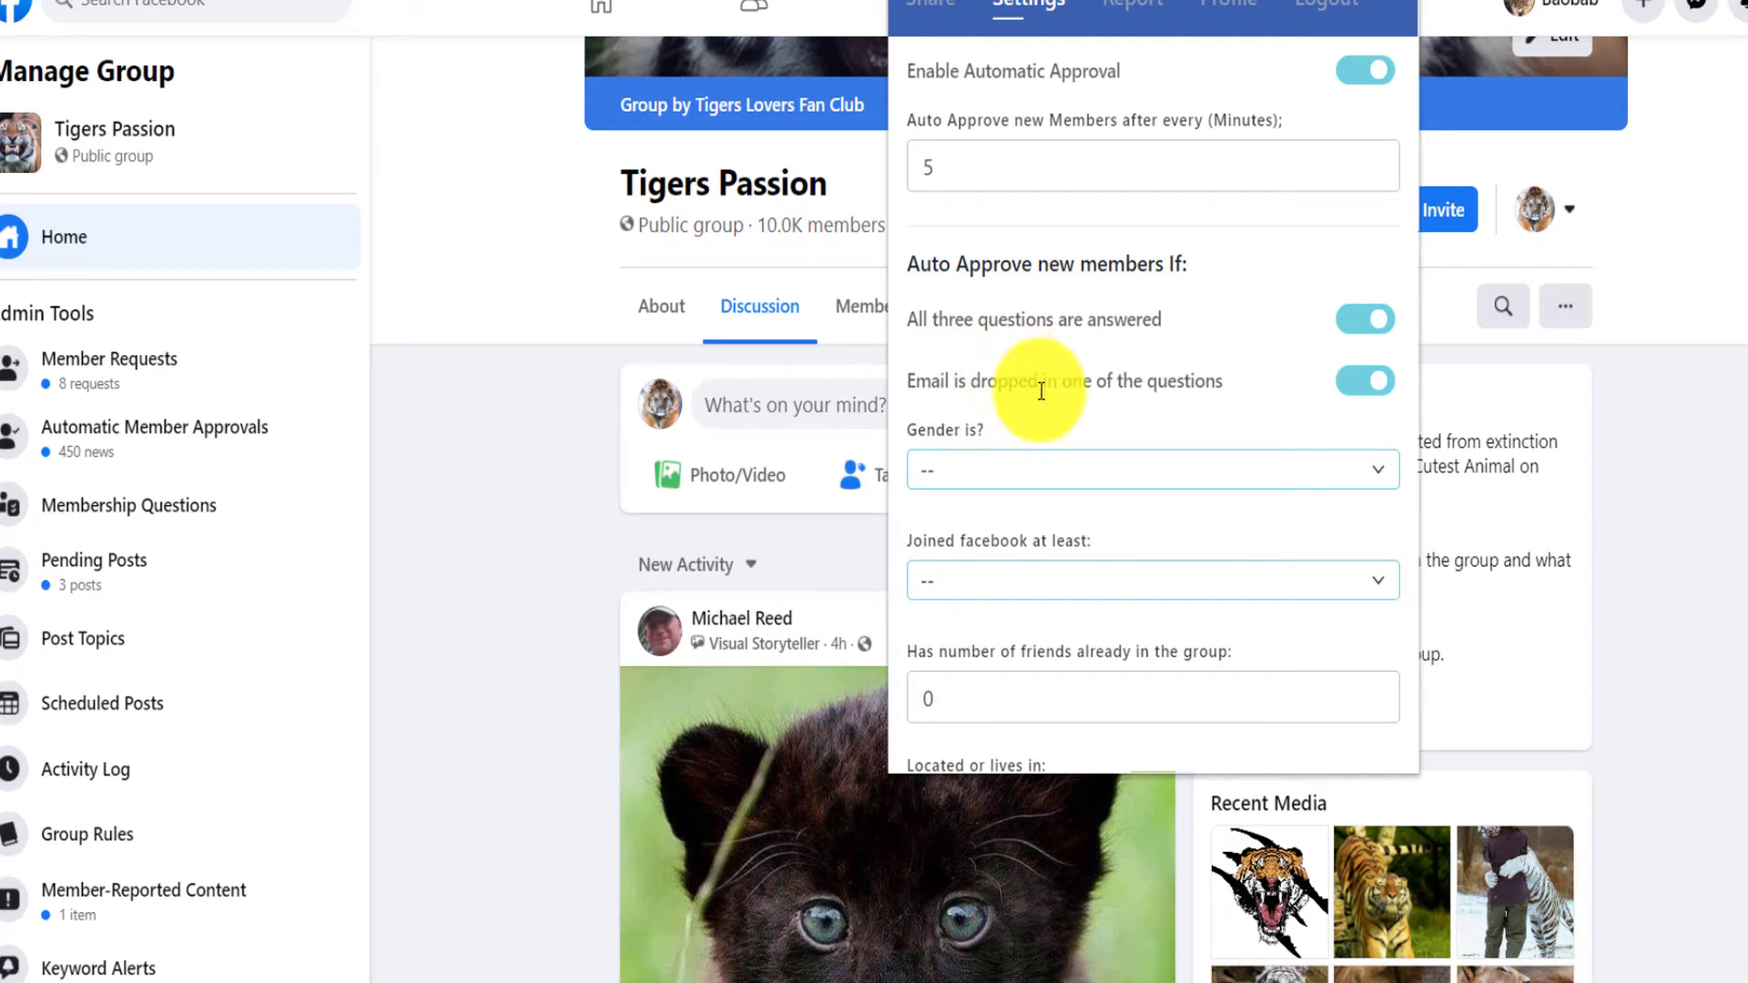
pyautogui.click(1086, 472)
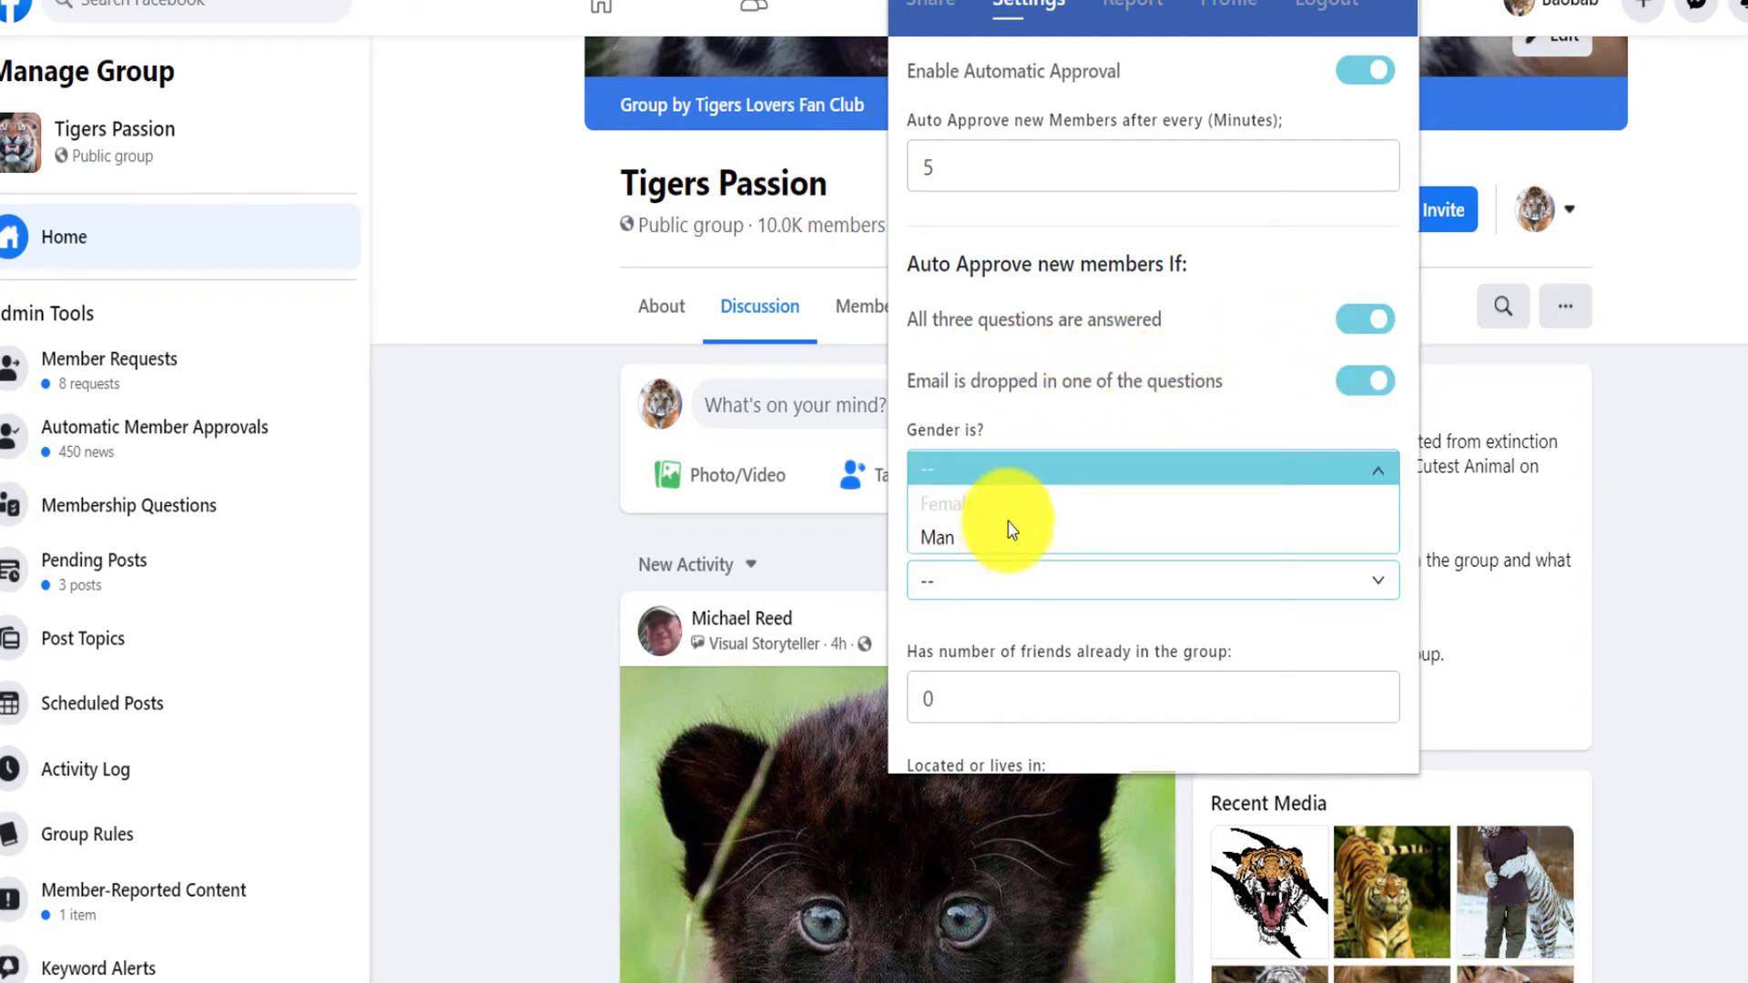
pyautogui.click(1120, 460)
pyautogui.scroll(-3, 1393, 291)
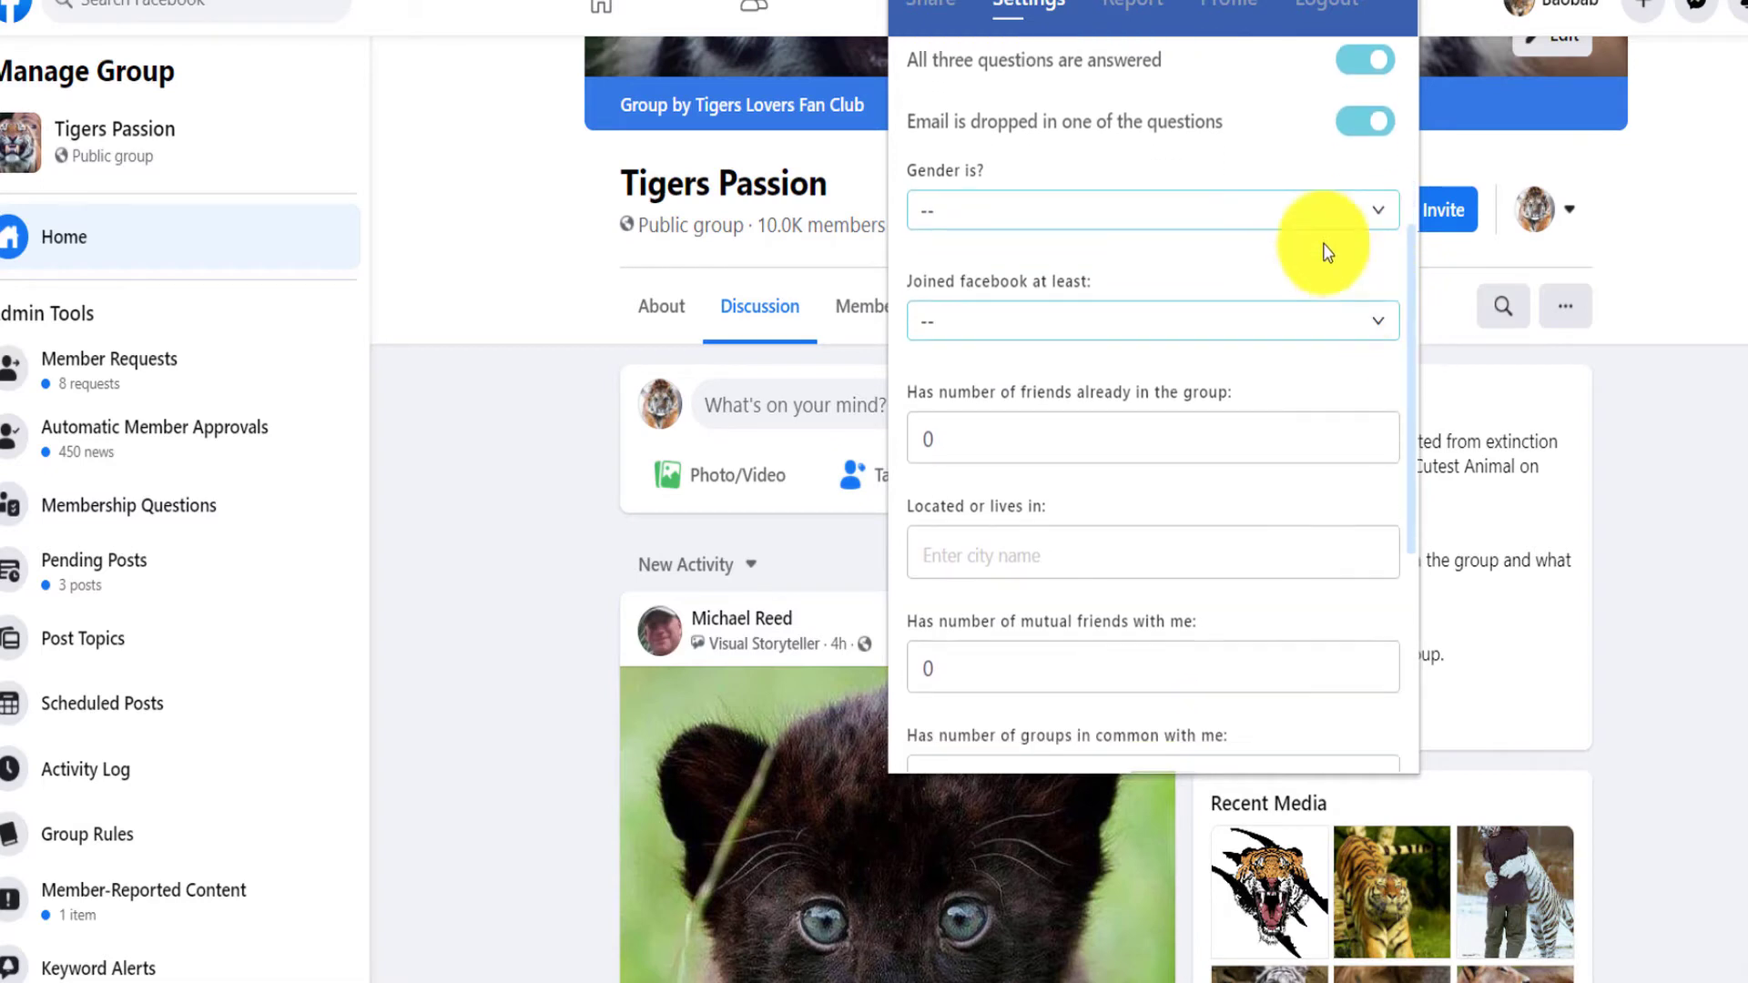
pyautogui.click(1131, 215)
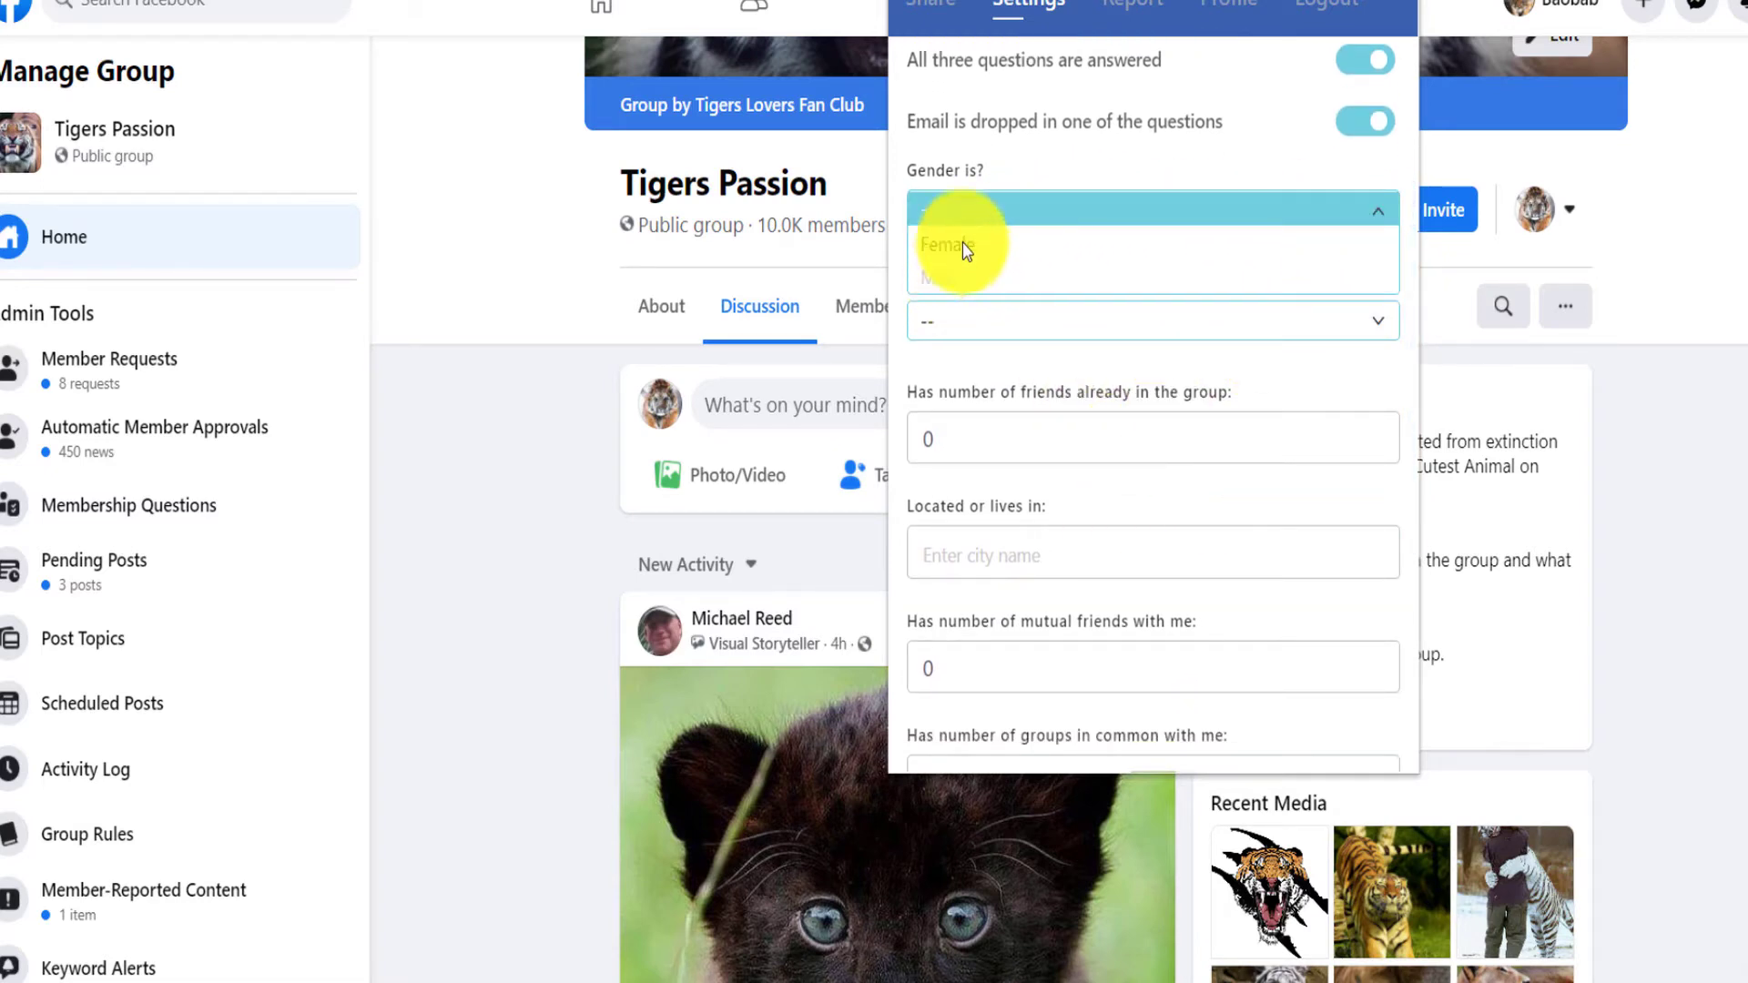
pyautogui.click(955, 244)
pyautogui.click(1092, 219)
pyautogui.click(992, 275)
pyautogui.click(1002, 223)
pyautogui.click(1000, 210)
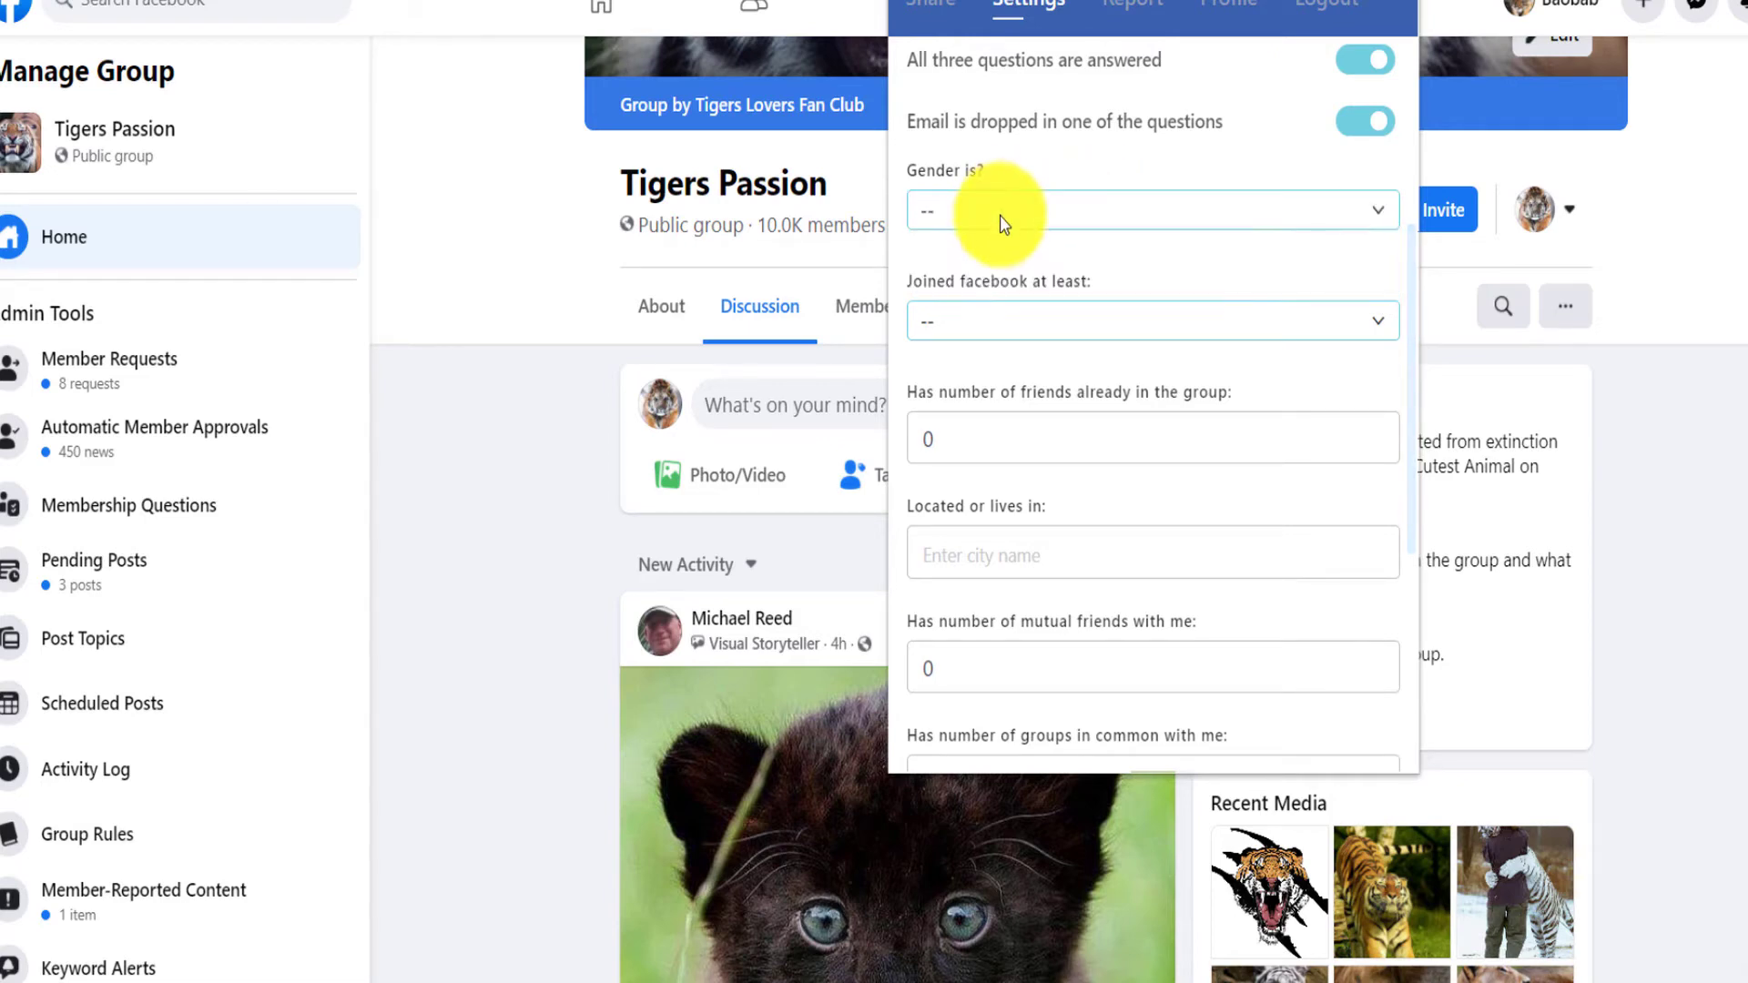
# Review the remaining auto-approve conditions: Facebook join date, friends in the group, city, mutual friends and common groups
pyautogui.click(1002, 309)
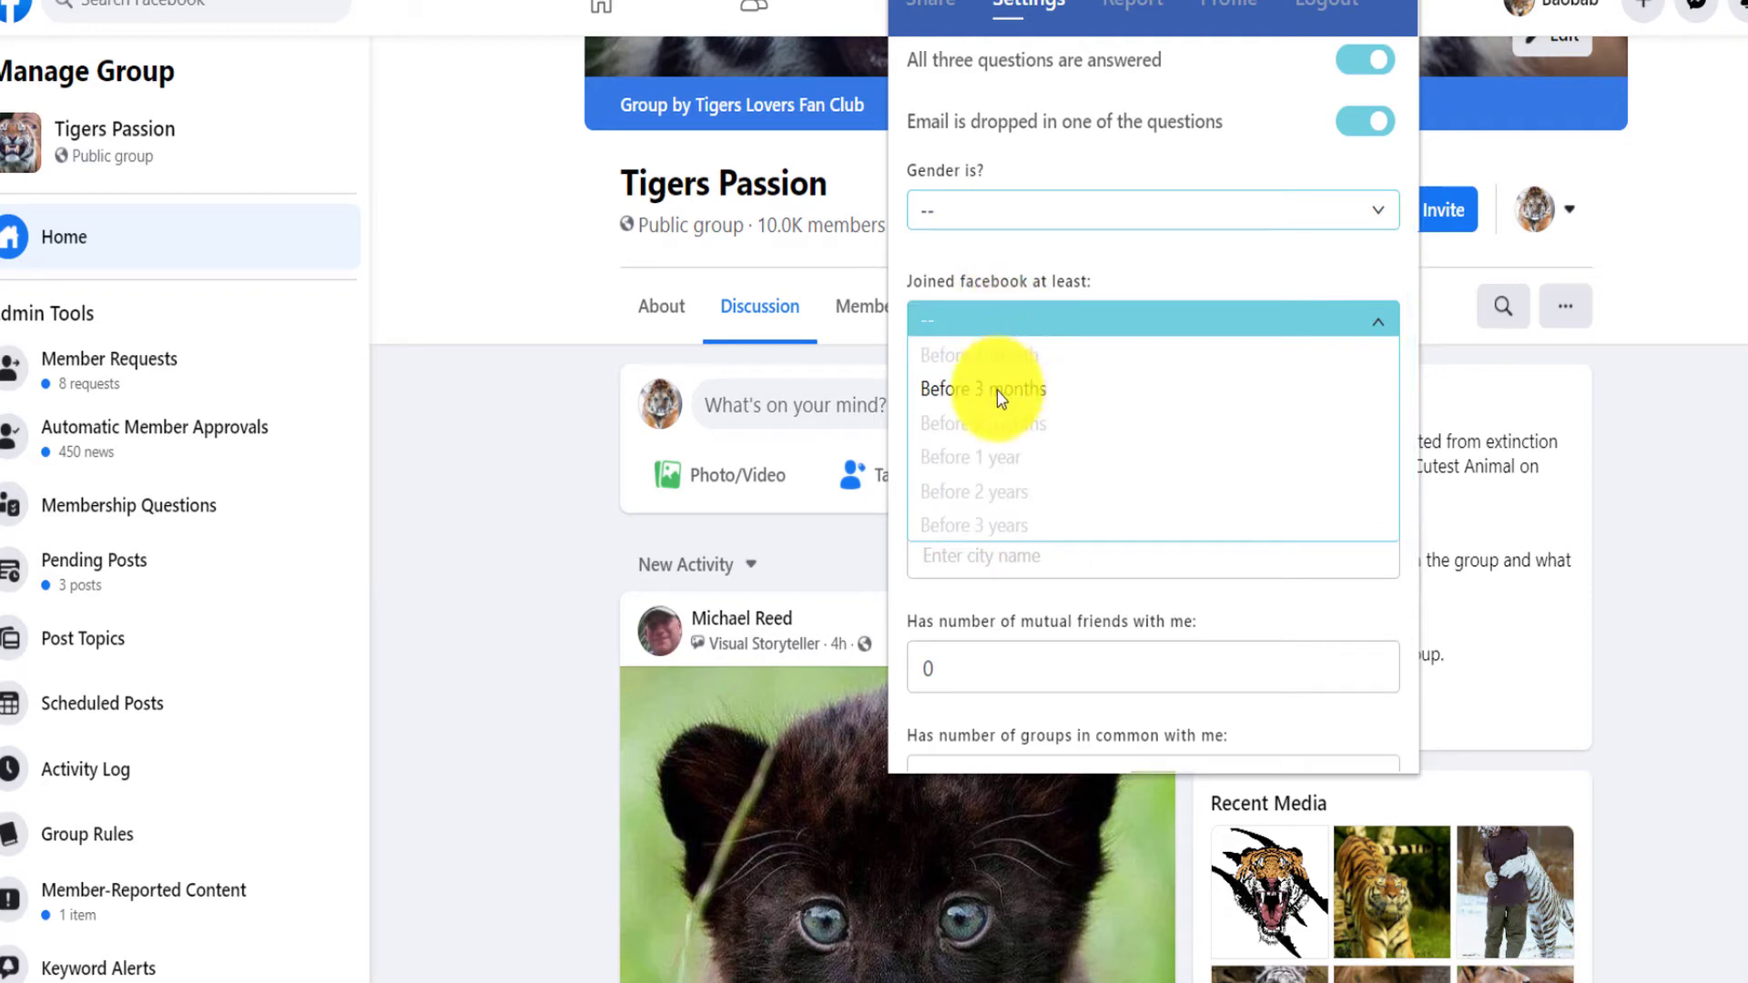
pyautogui.click(1069, 322)
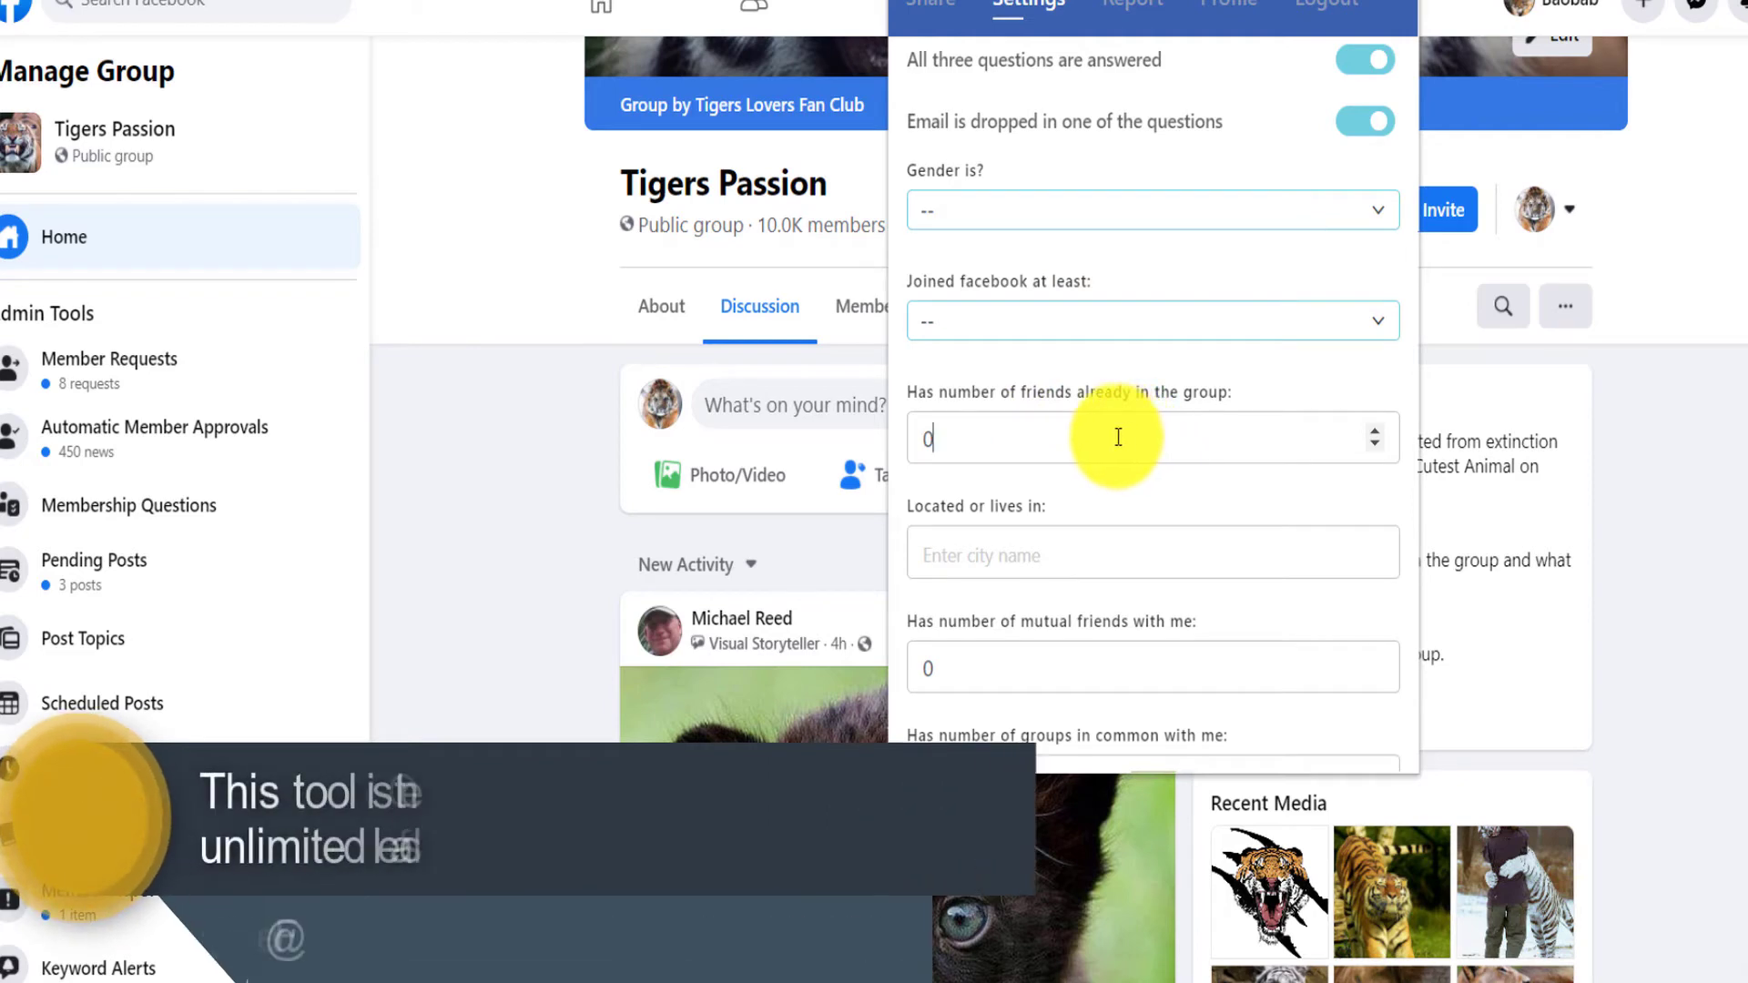
pyautogui.click(968, 434)
pyautogui.moveTo(968, 433); pyautogui.dragTo(912, 433)
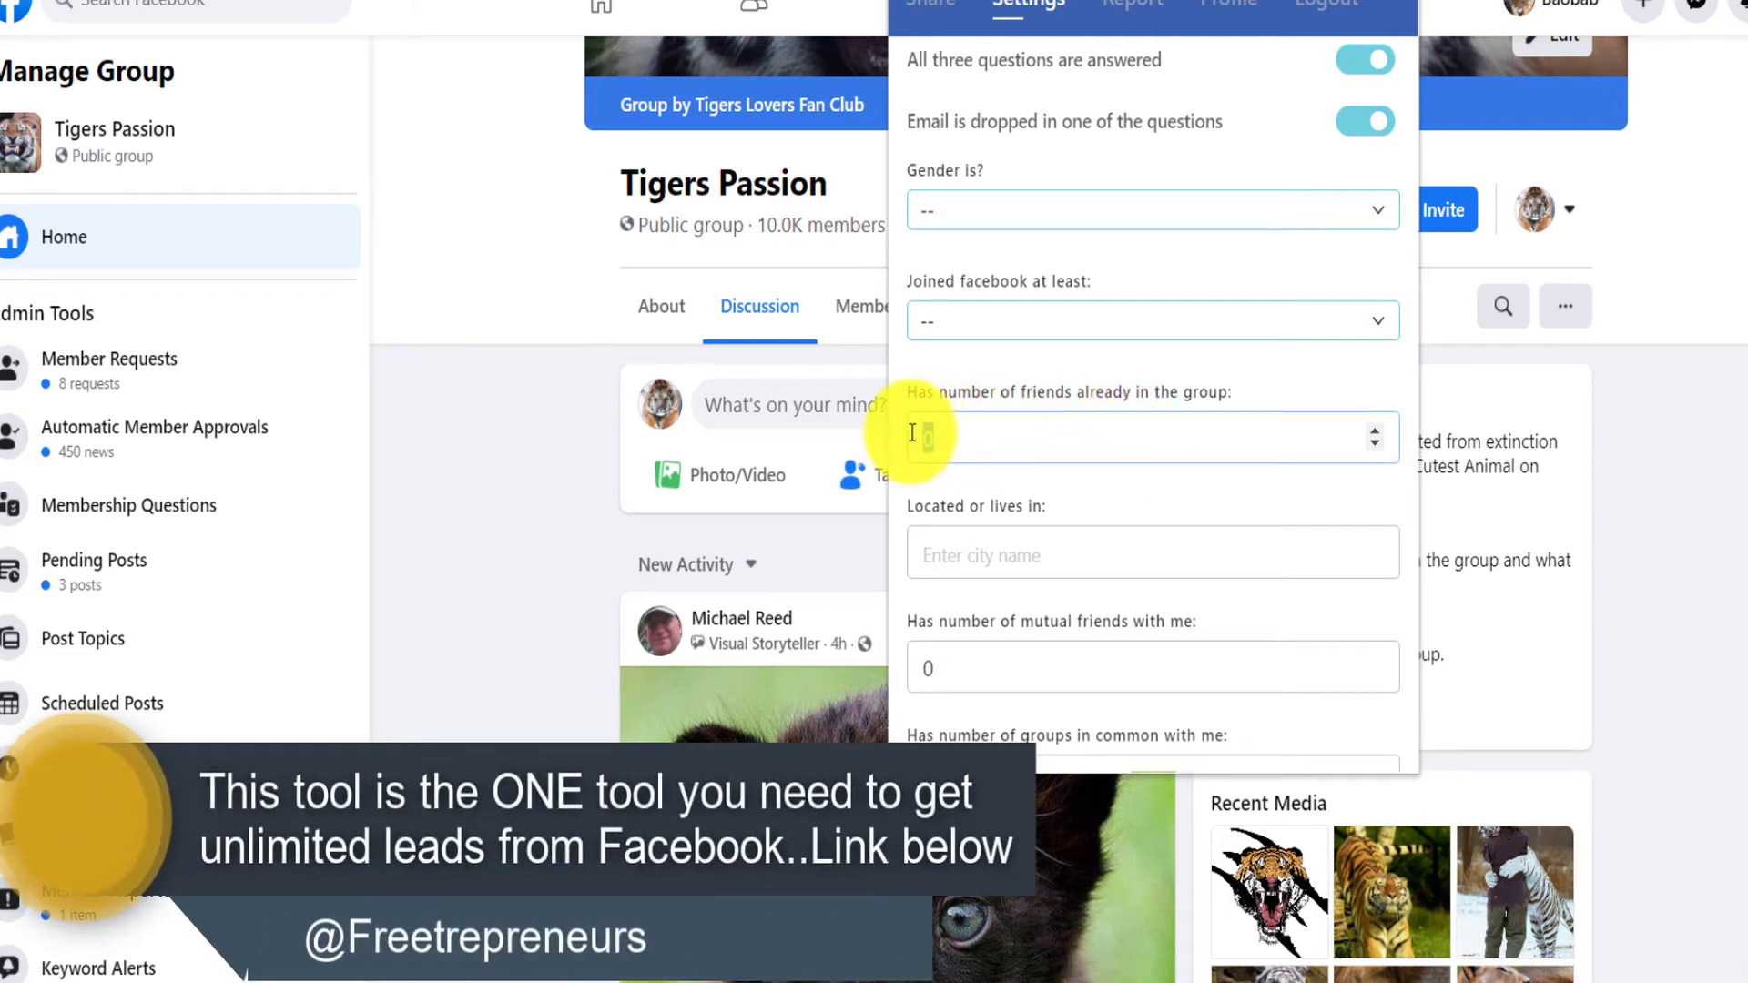
pyautogui.scroll(-2, 1120, 437)
pyautogui.click(1029, 407)
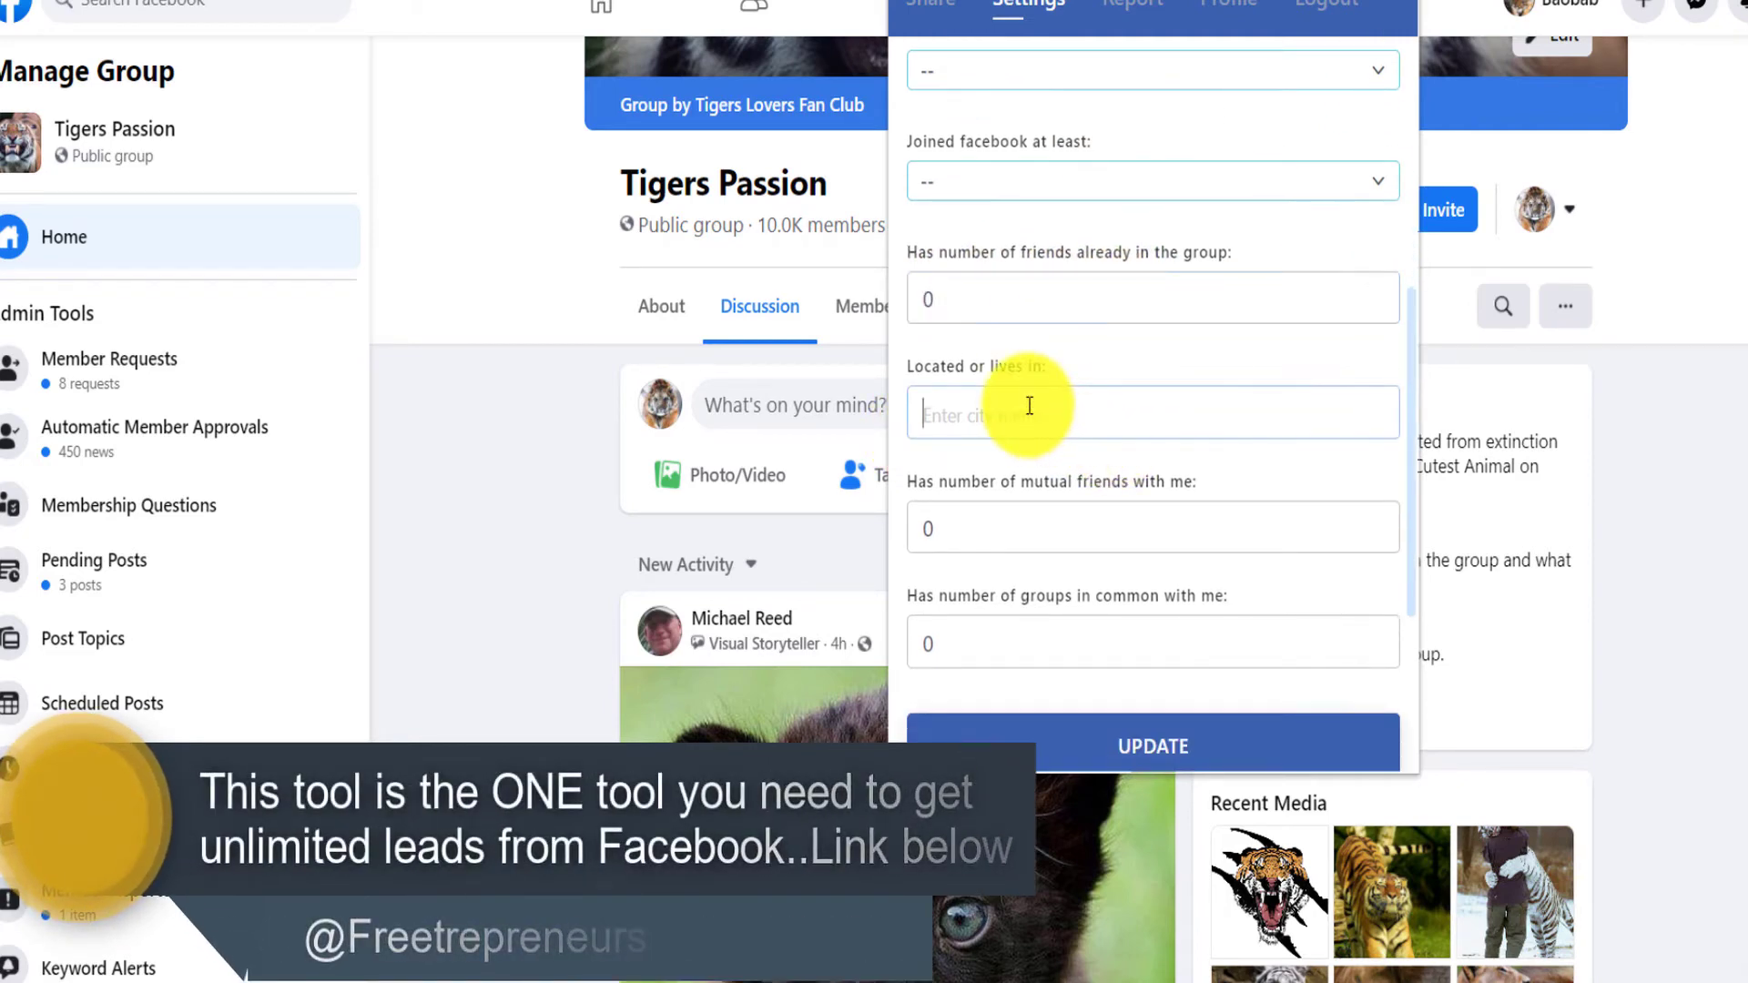
pyautogui.click(966, 527)
pyautogui.moveTo(966, 526); pyautogui.dragTo(889, 519)
pyautogui.scroll(-1, 1043, 558)
pyautogui.scroll(1, 1120, 567)
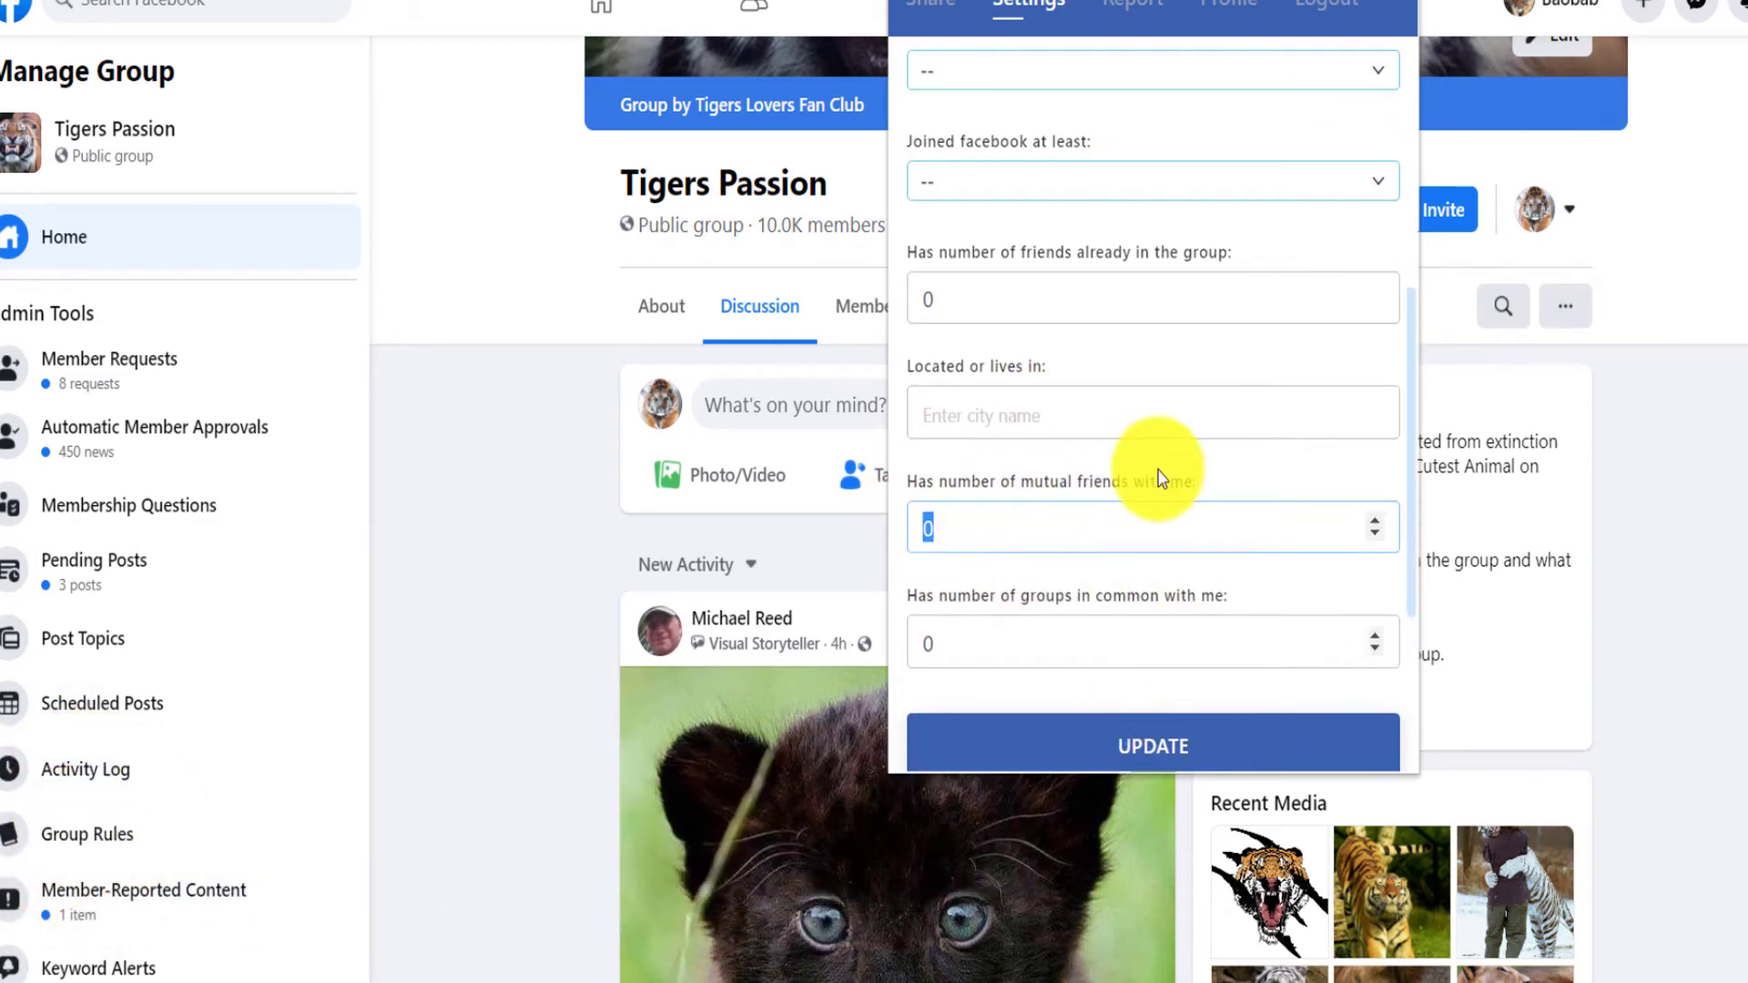
pyautogui.scroll(6, 1120, 237)
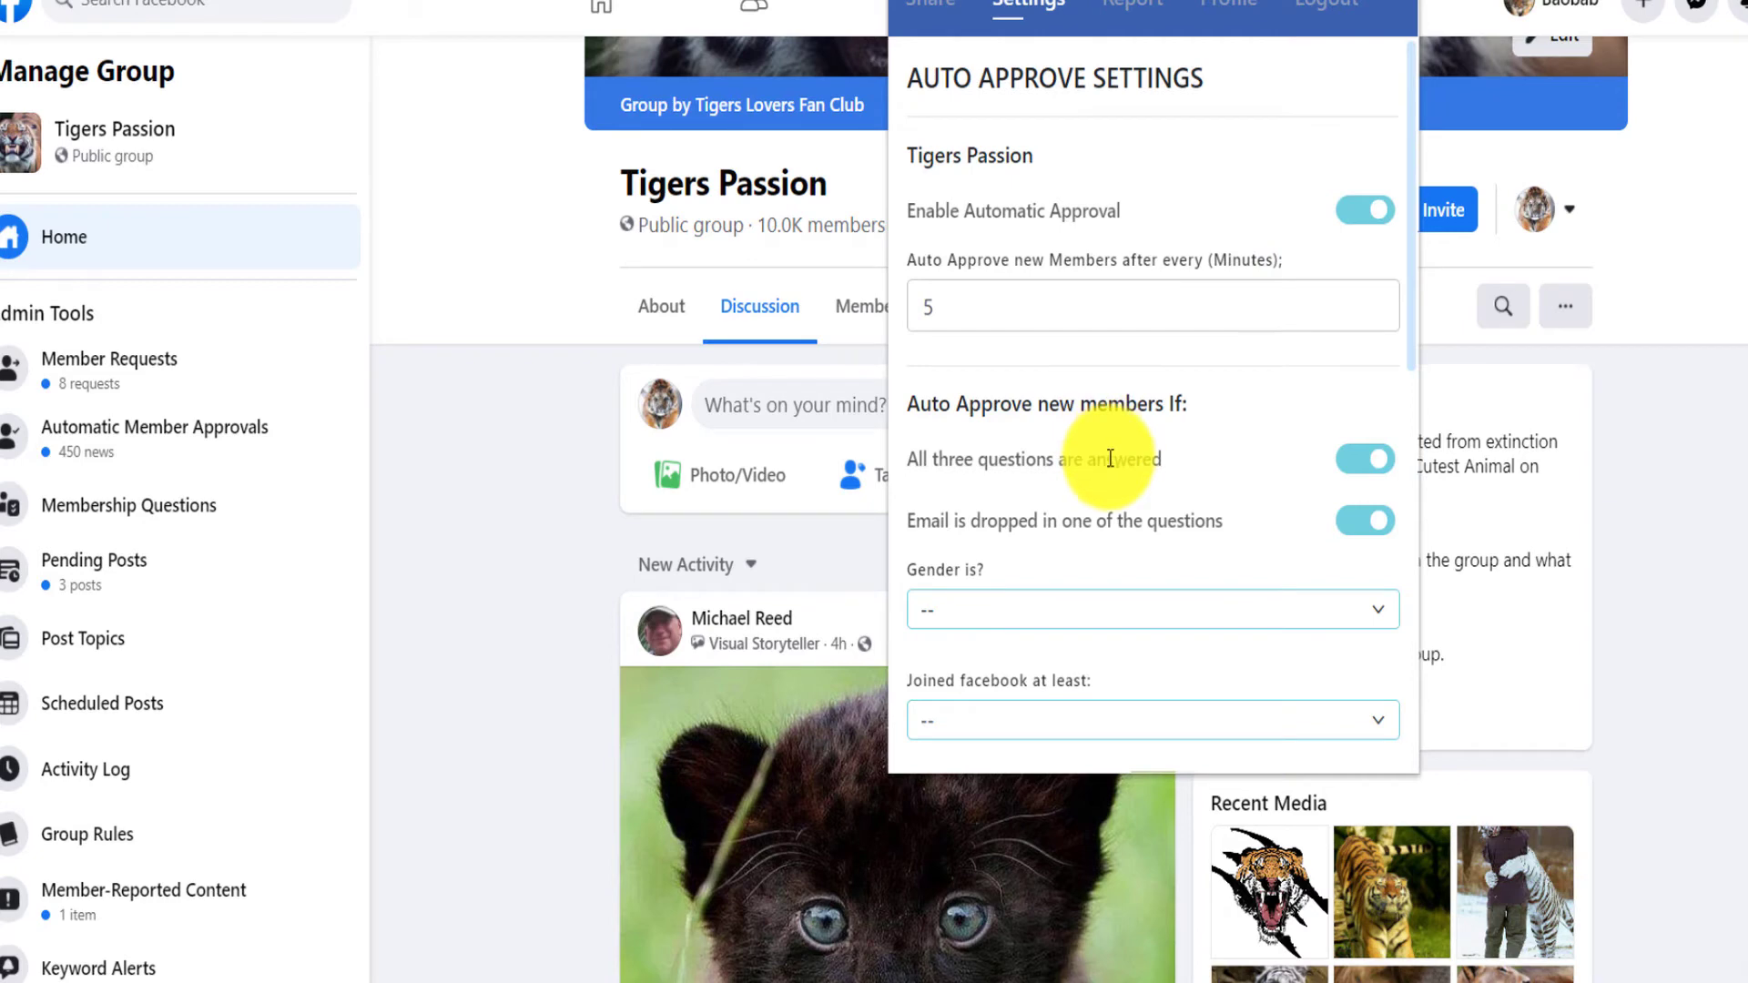
# Save the Tigers Passion auto-approve settings and go back to the group list
pyautogui.scroll(-5, 1110, 456)
pyautogui.click(1151, 728)
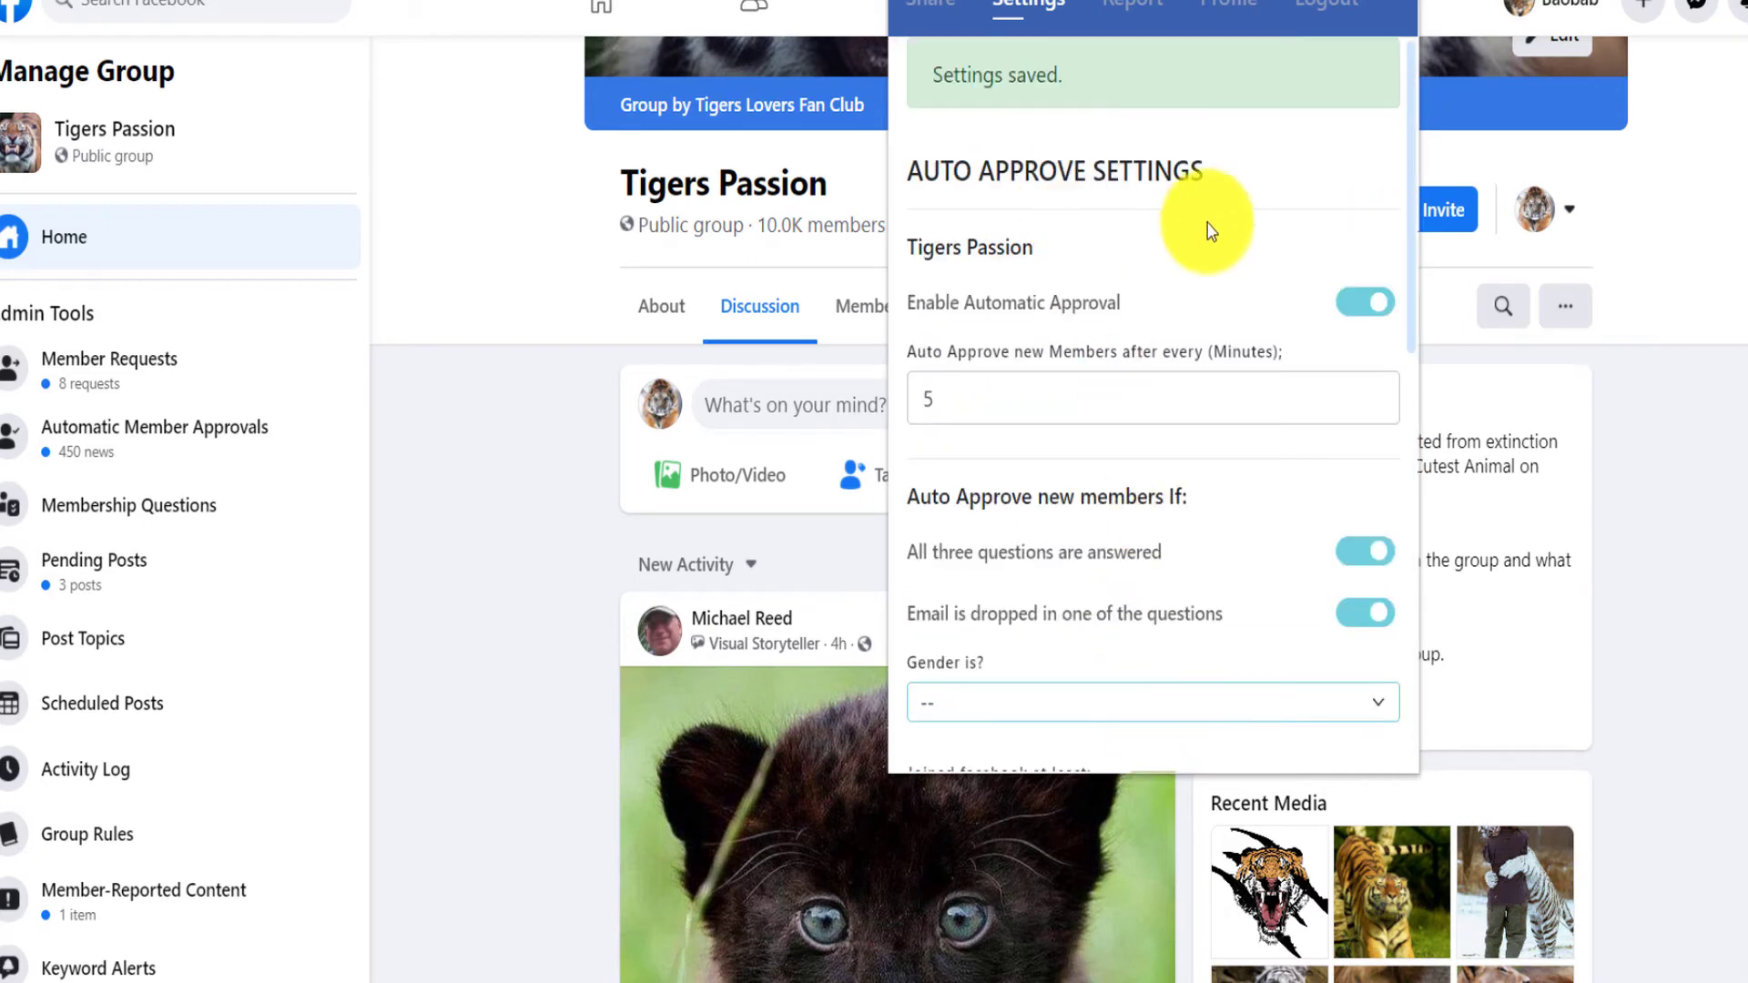
pyautogui.scroll(-6, 1124, 546)
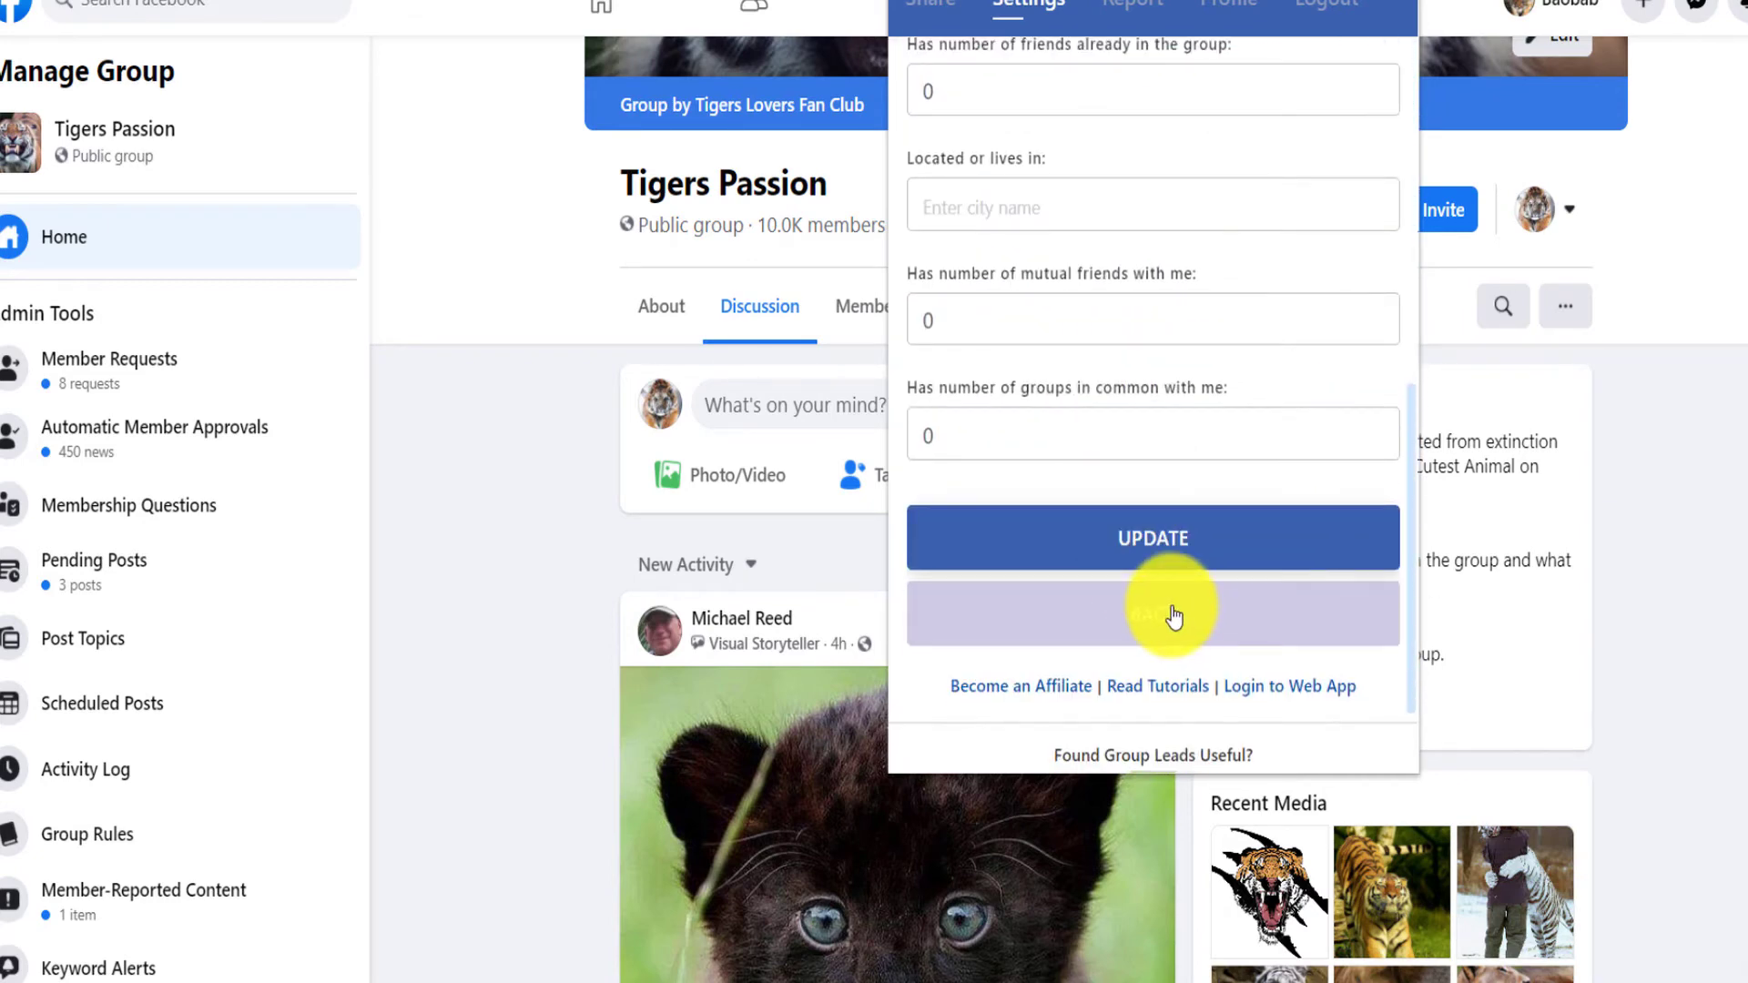
pyautogui.click(1171, 617)
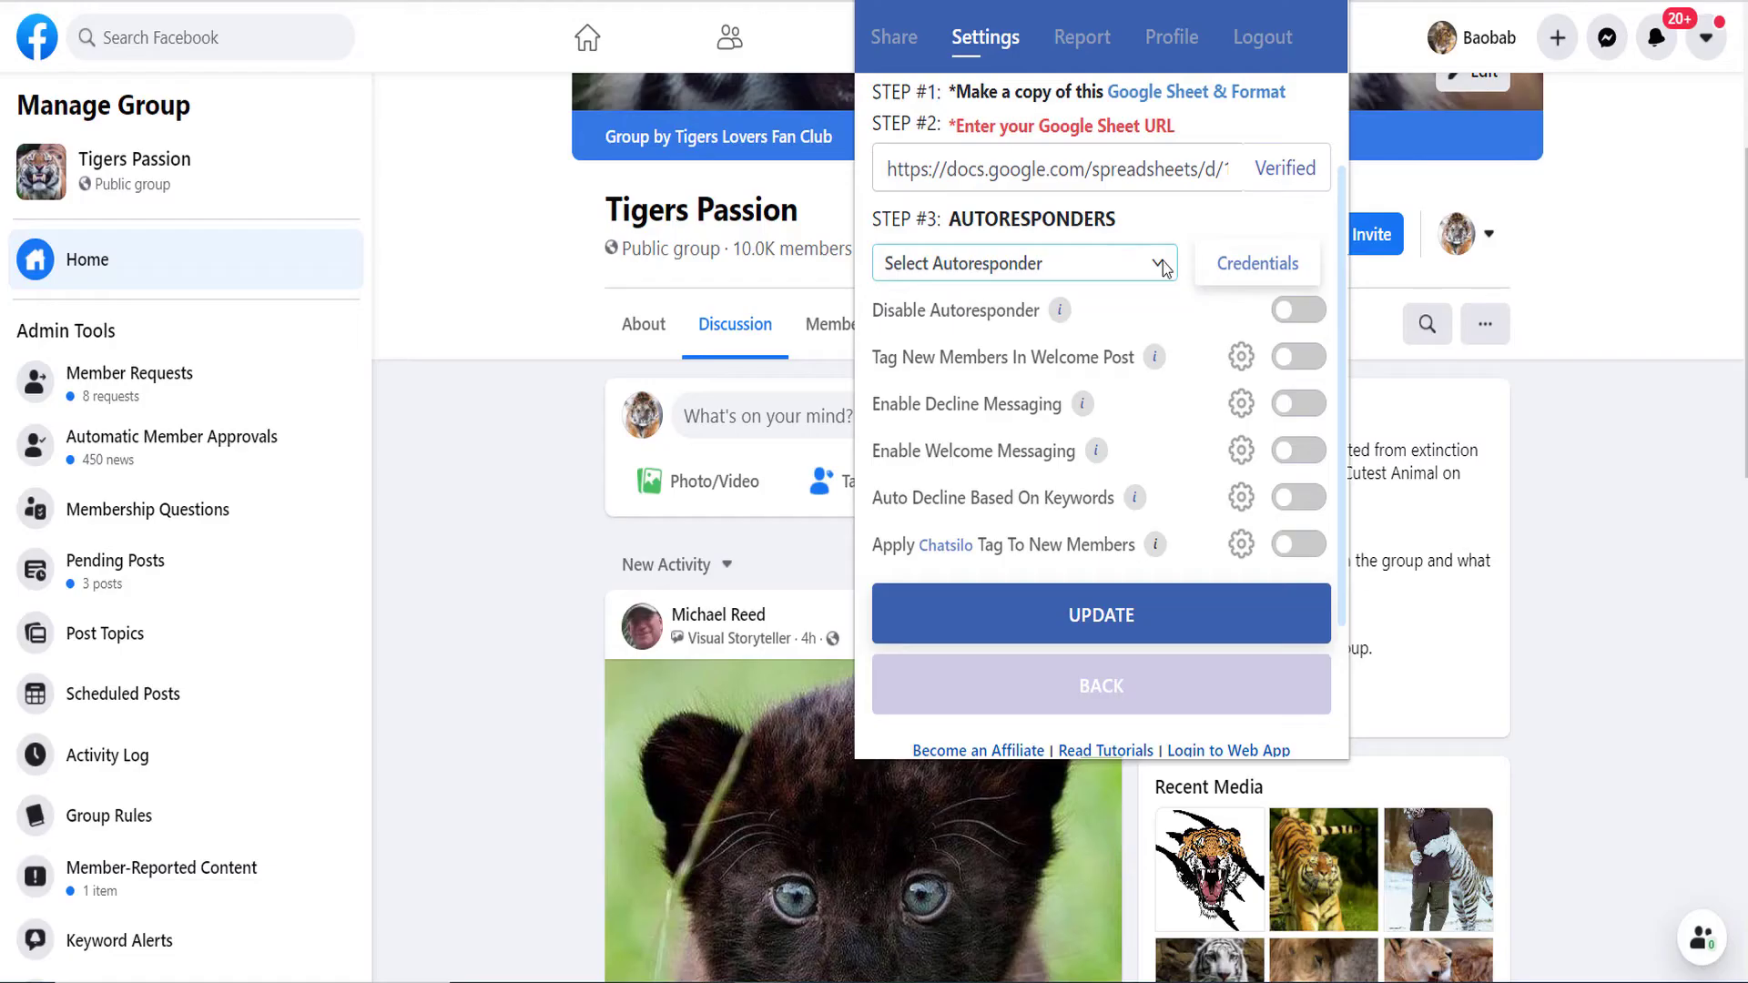
# Choose MailChimp as the Tigers Passion autoresponder, view its credentials form and return to the group's settings
pyautogui.click(1163, 264)
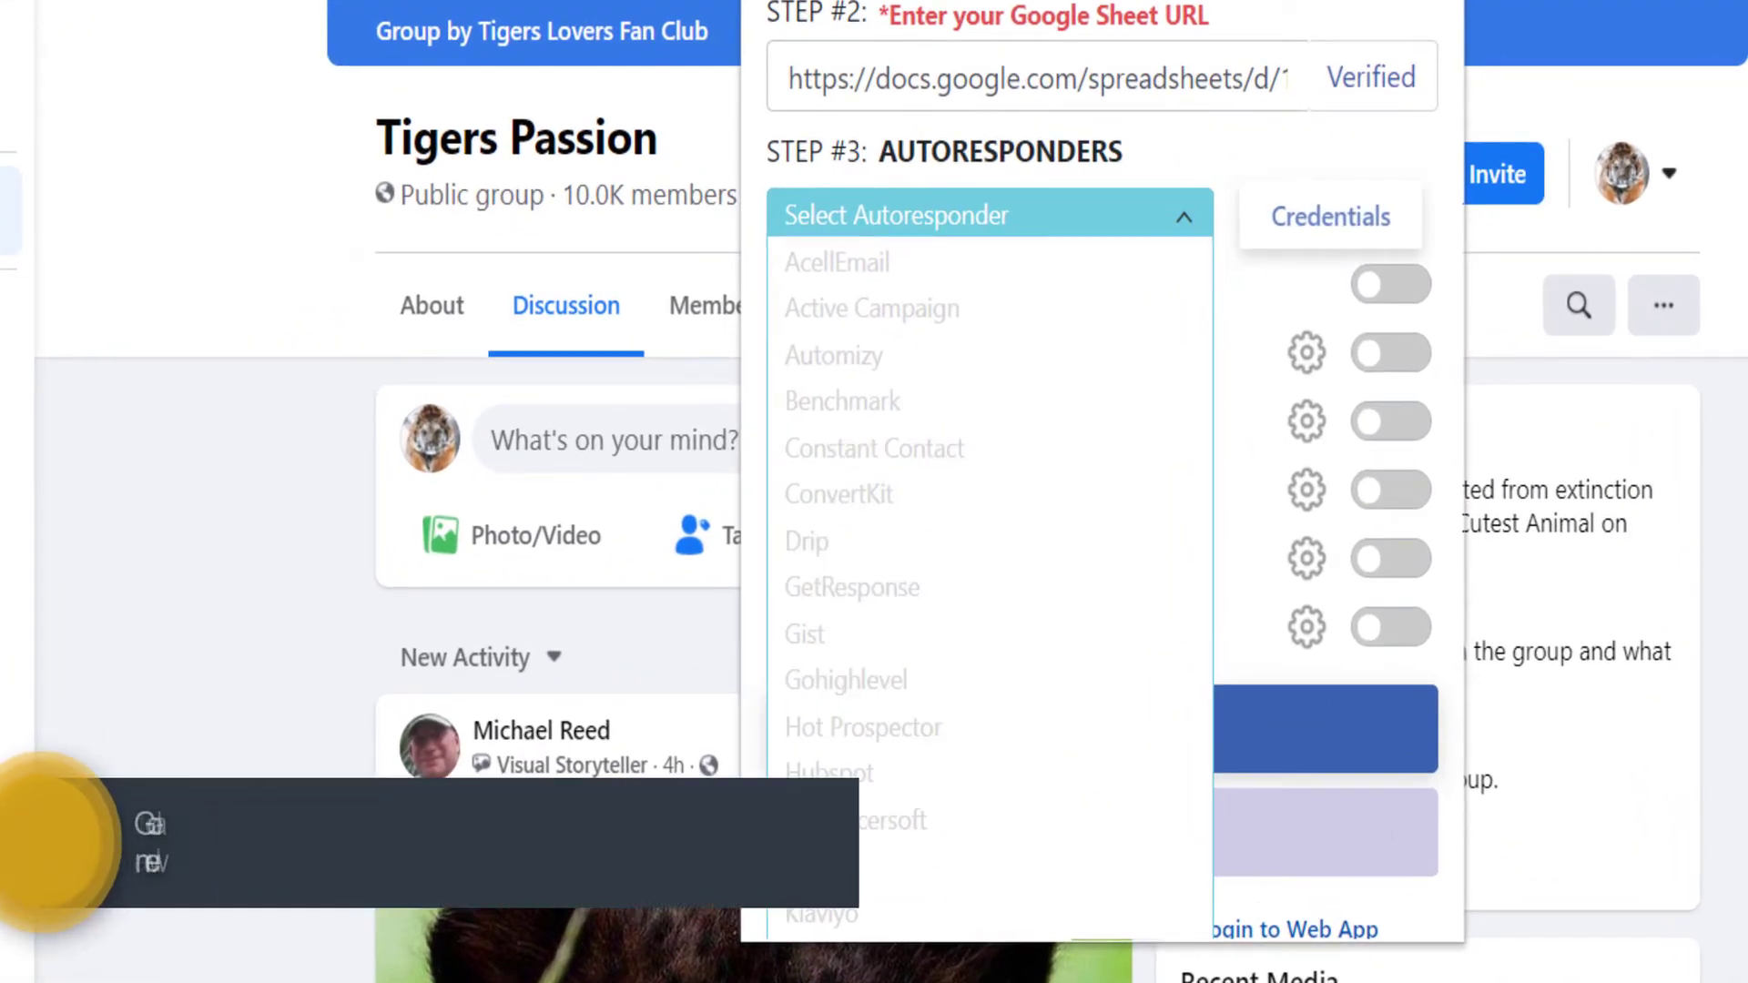
pyautogui.scroll(-2, 891, 399)
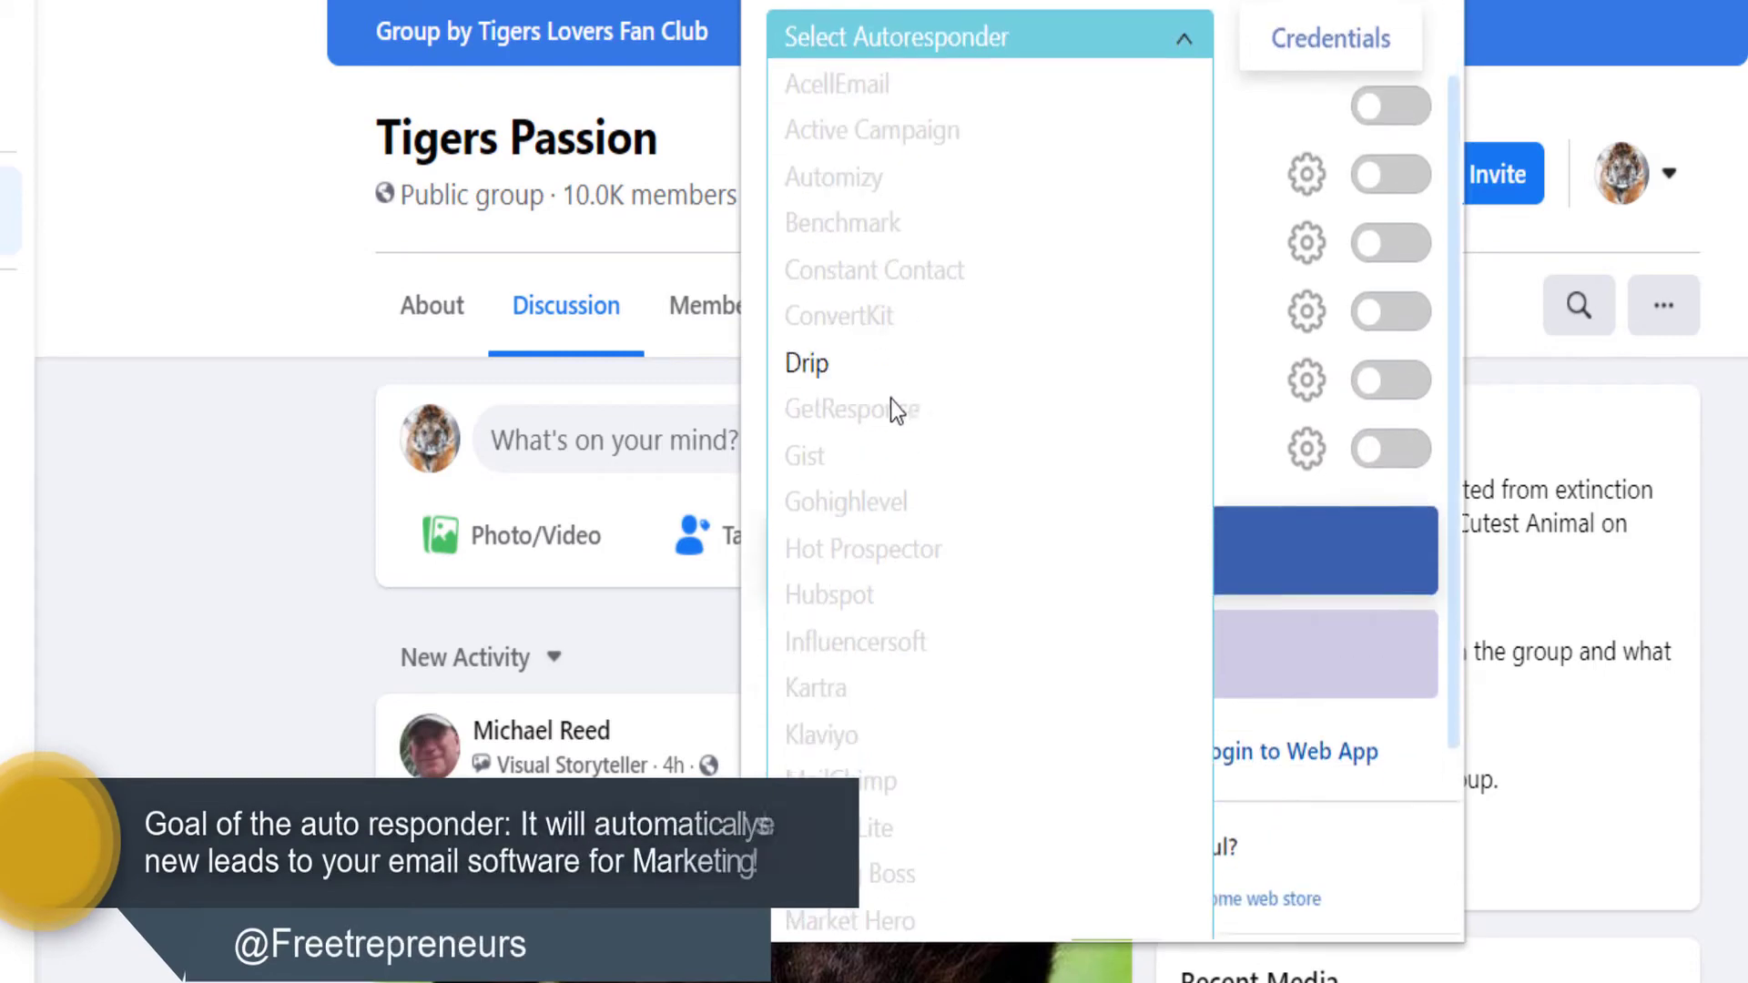
pyautogui.scroll(-2, 909, 665)
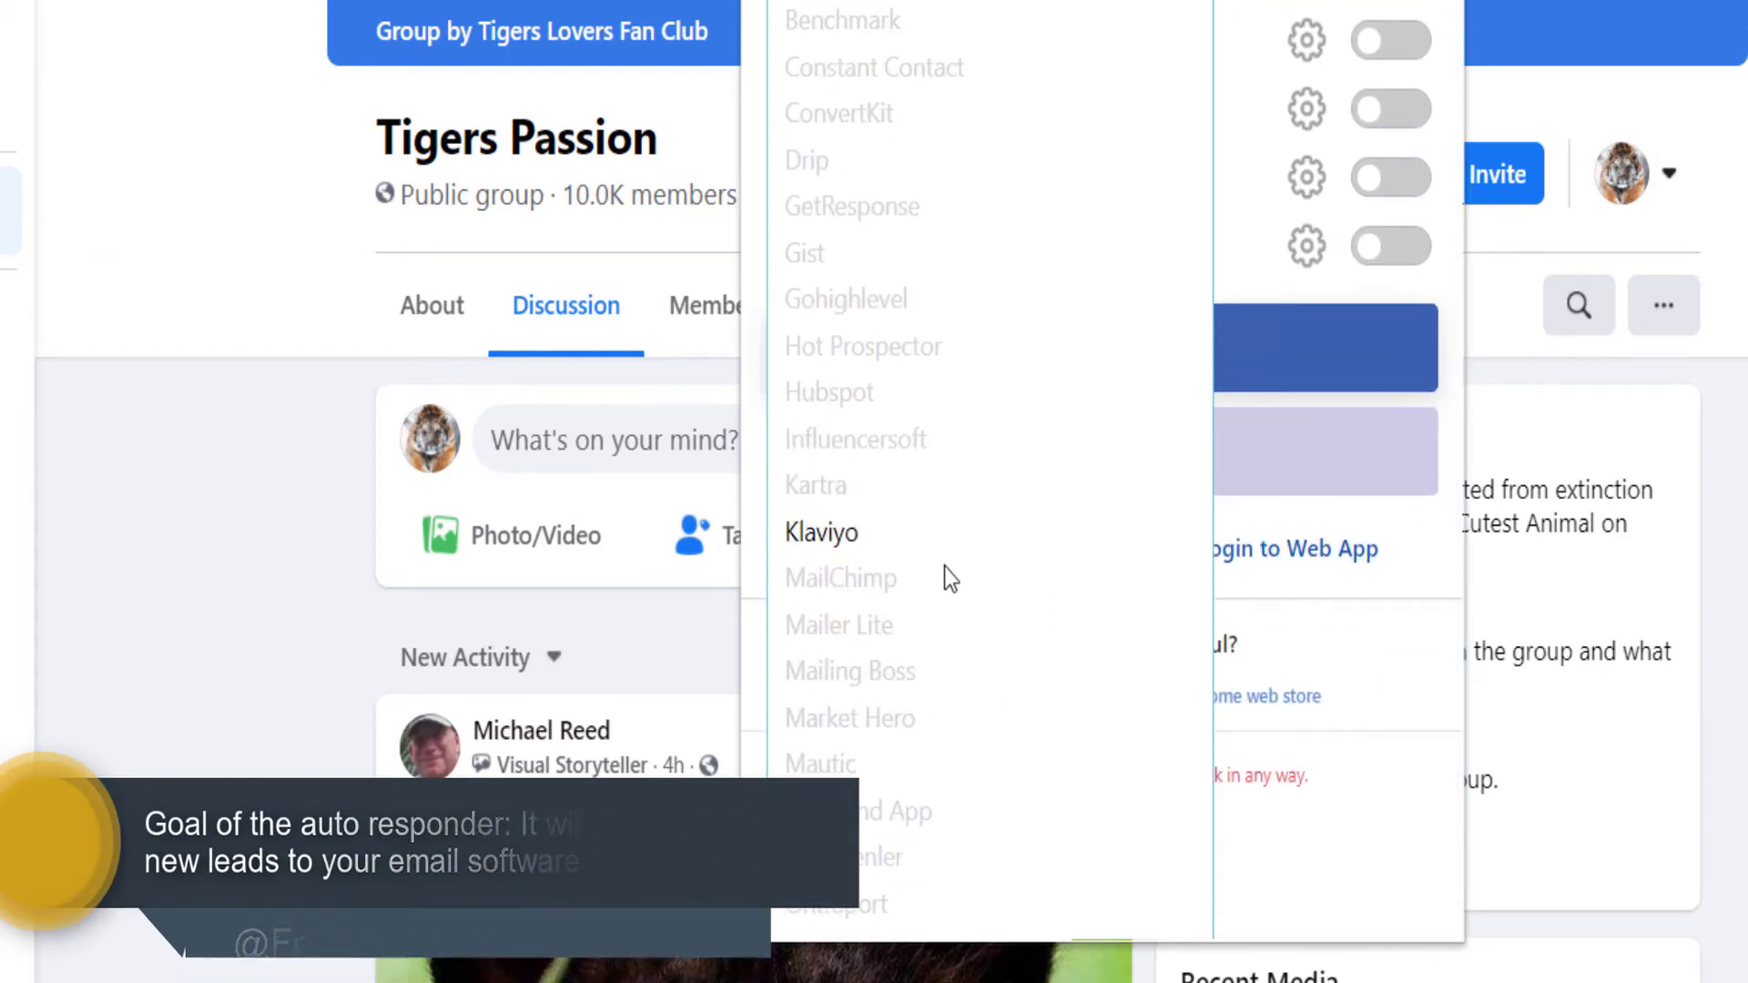
pyautogui.click(894, 589)
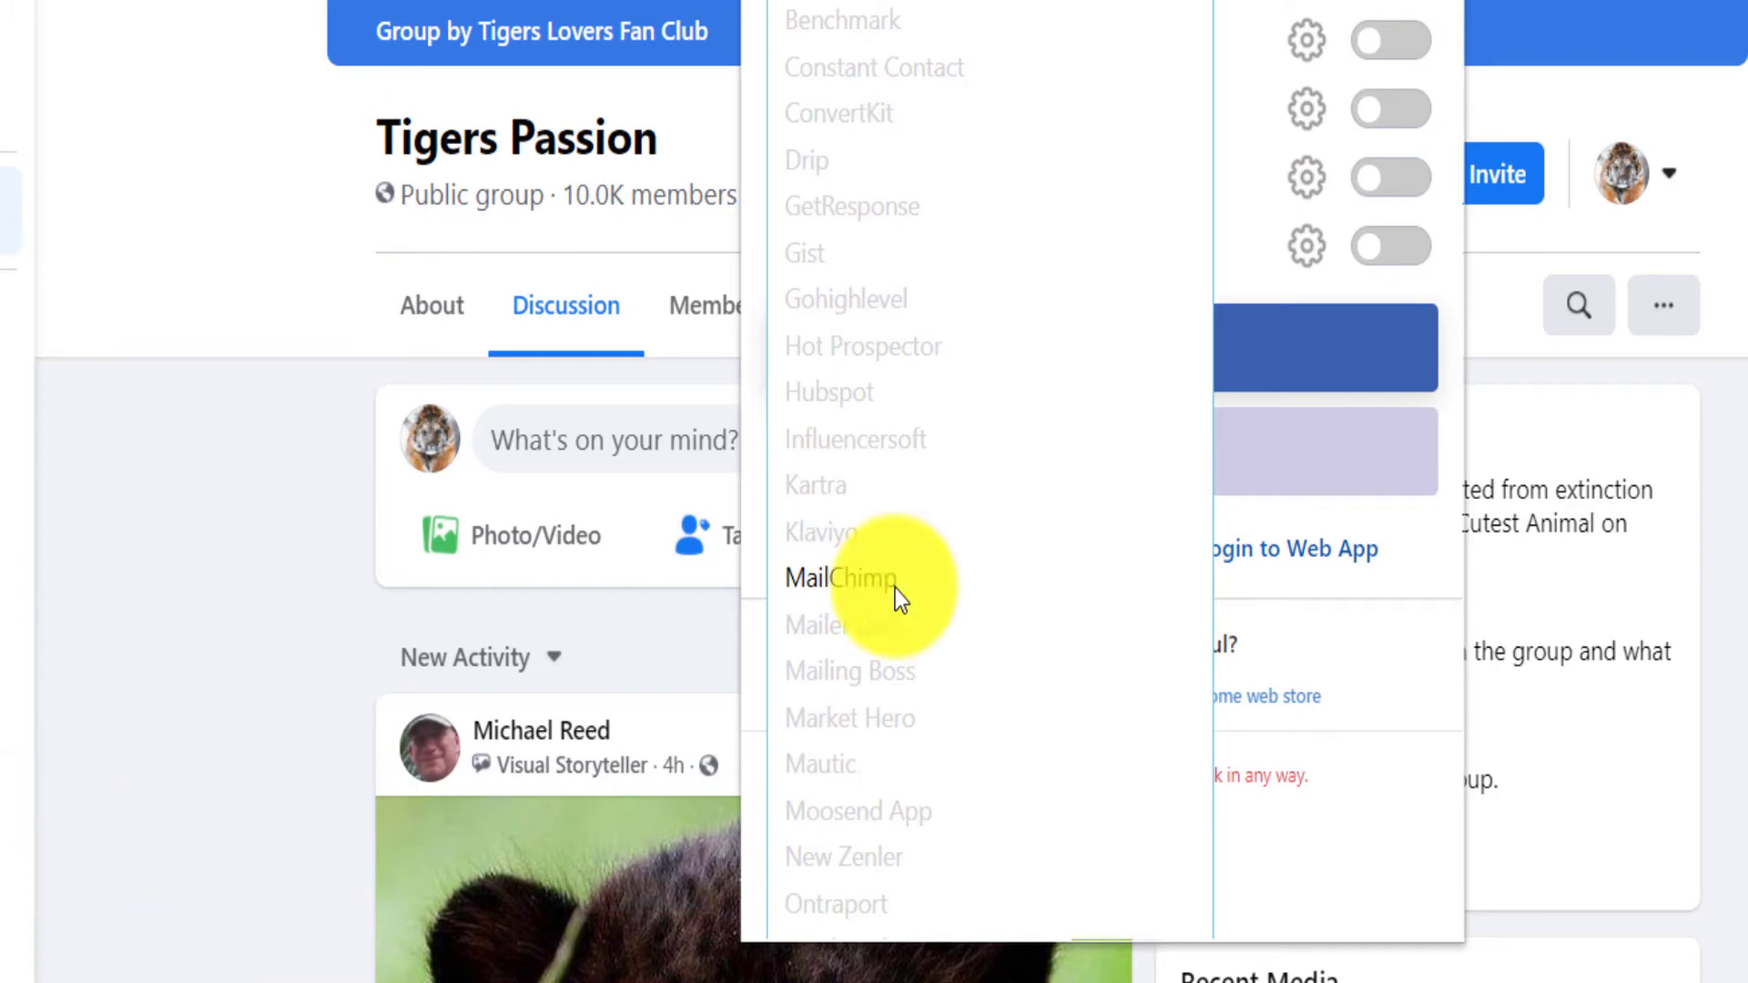
pyautogui.scroll(-2, 936, 363)
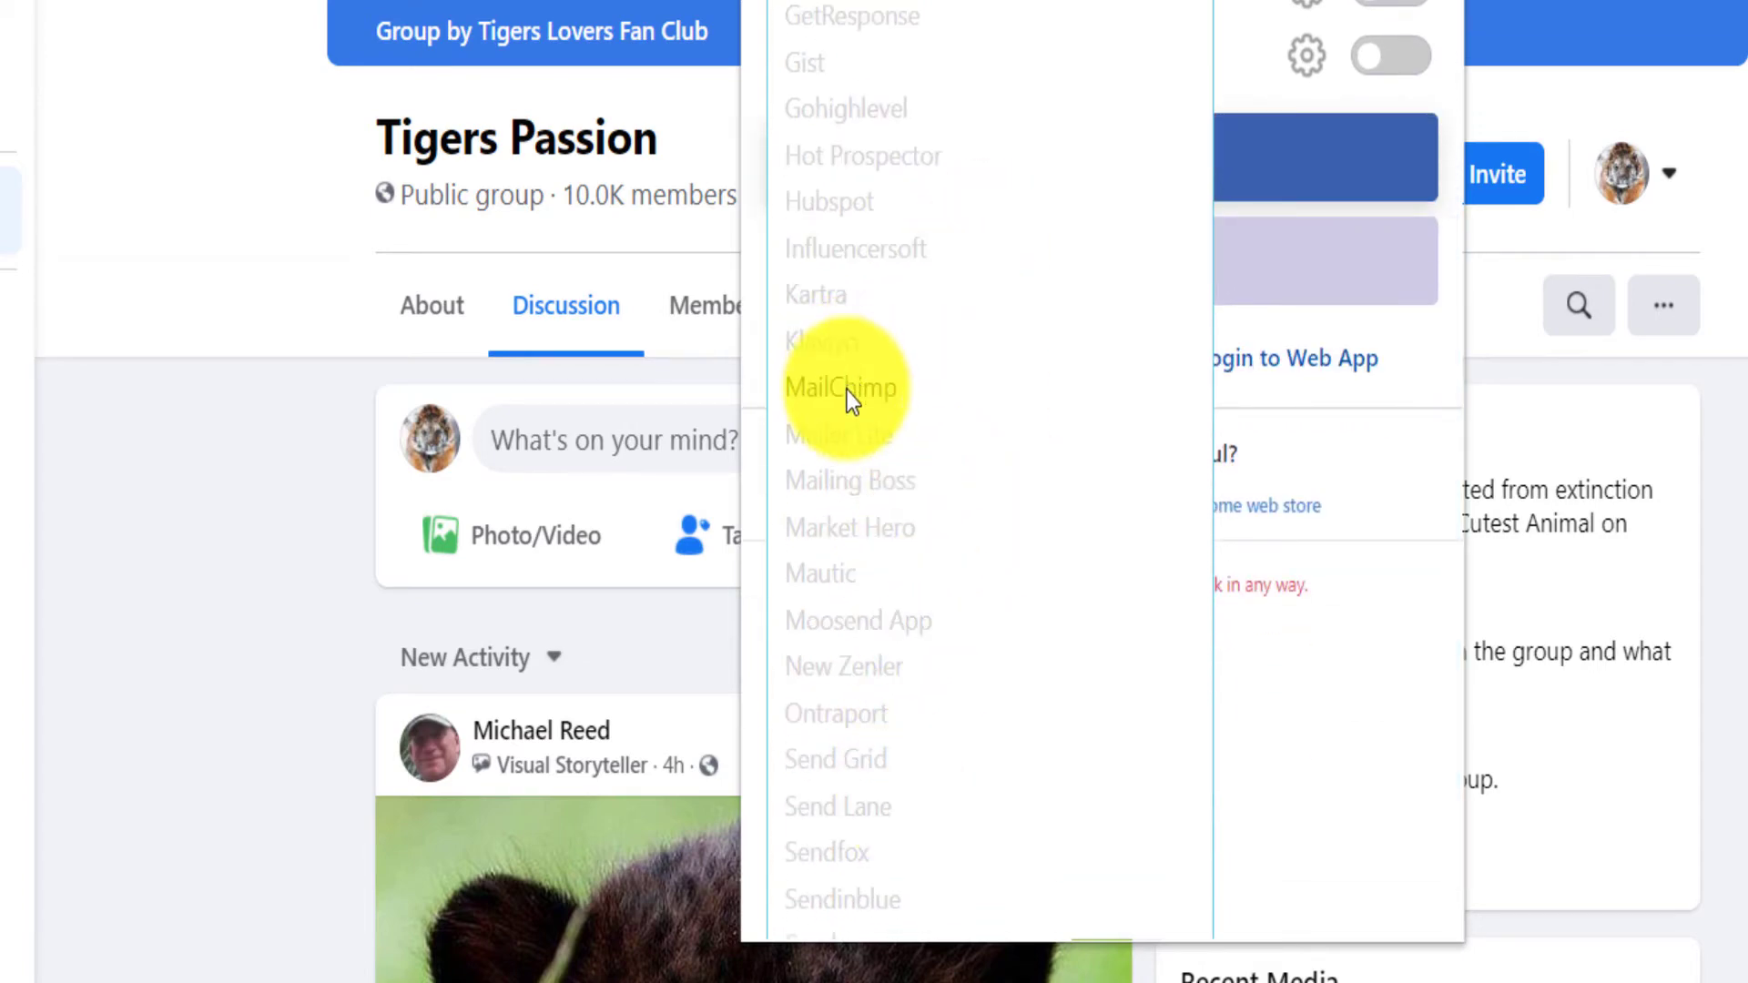
pyautogui.scroll(-1, 856, 388)
pyautogui.scroll(-1, 865, 385)
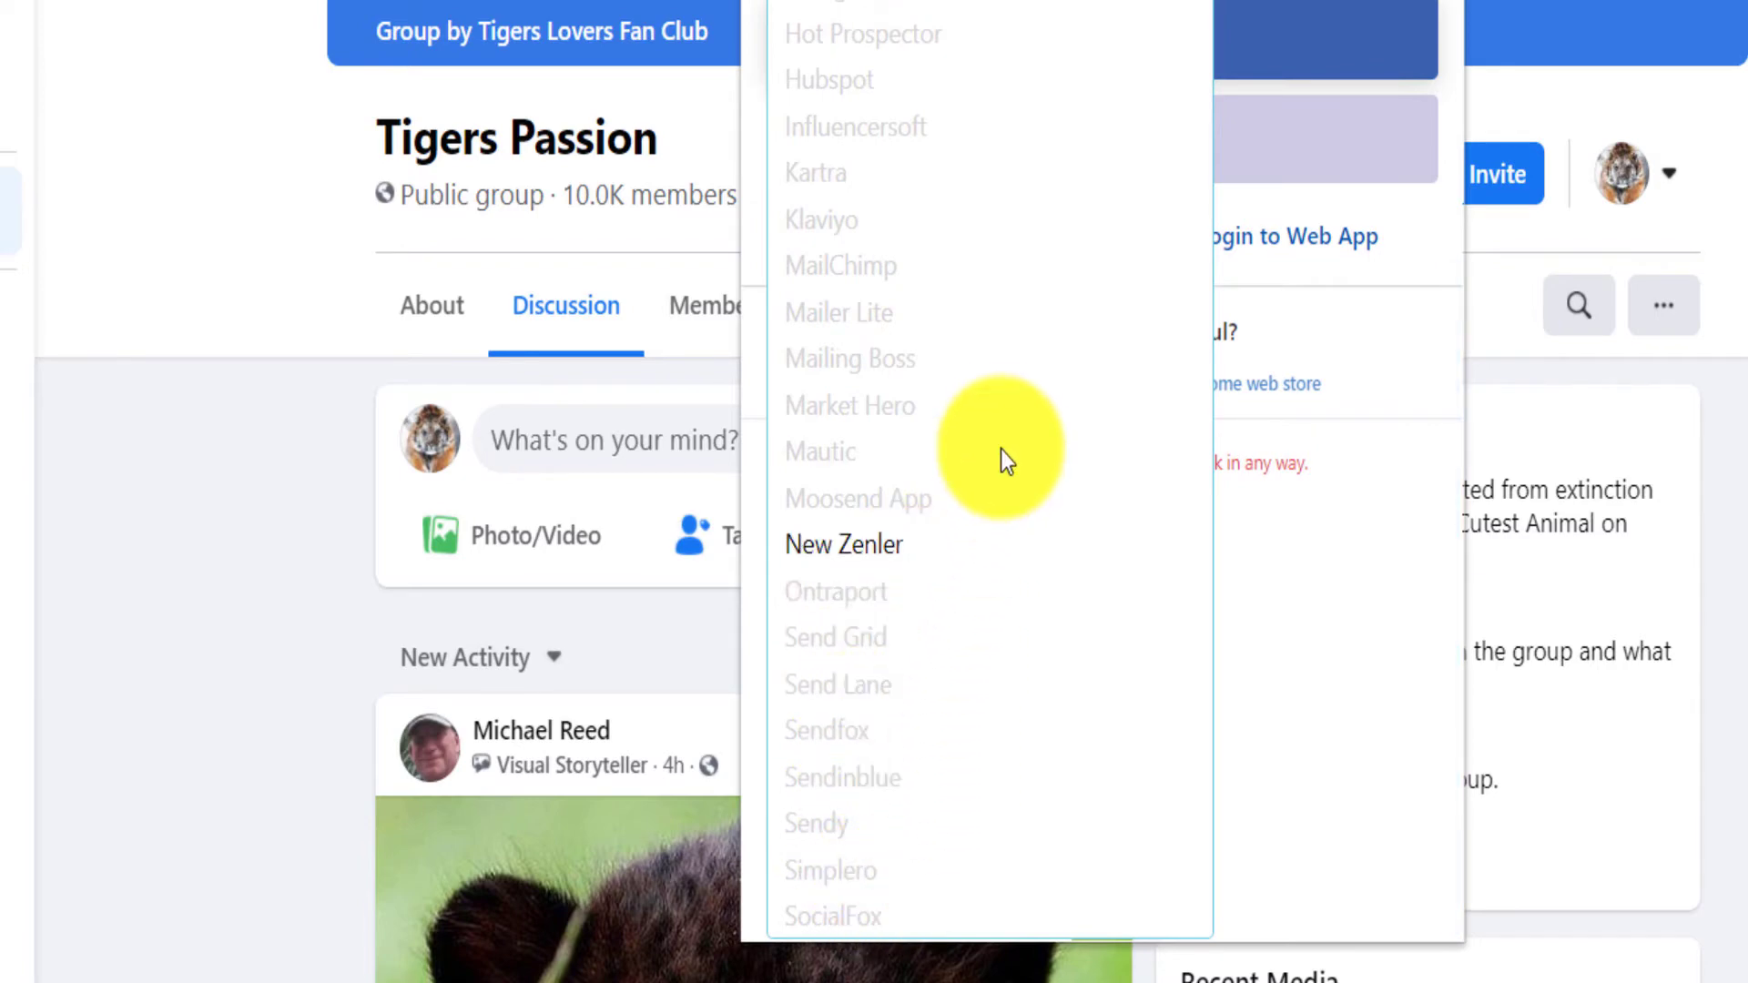
pyautogui.scroll(5, 1001, 455)
pyautogui.click(840, 645)
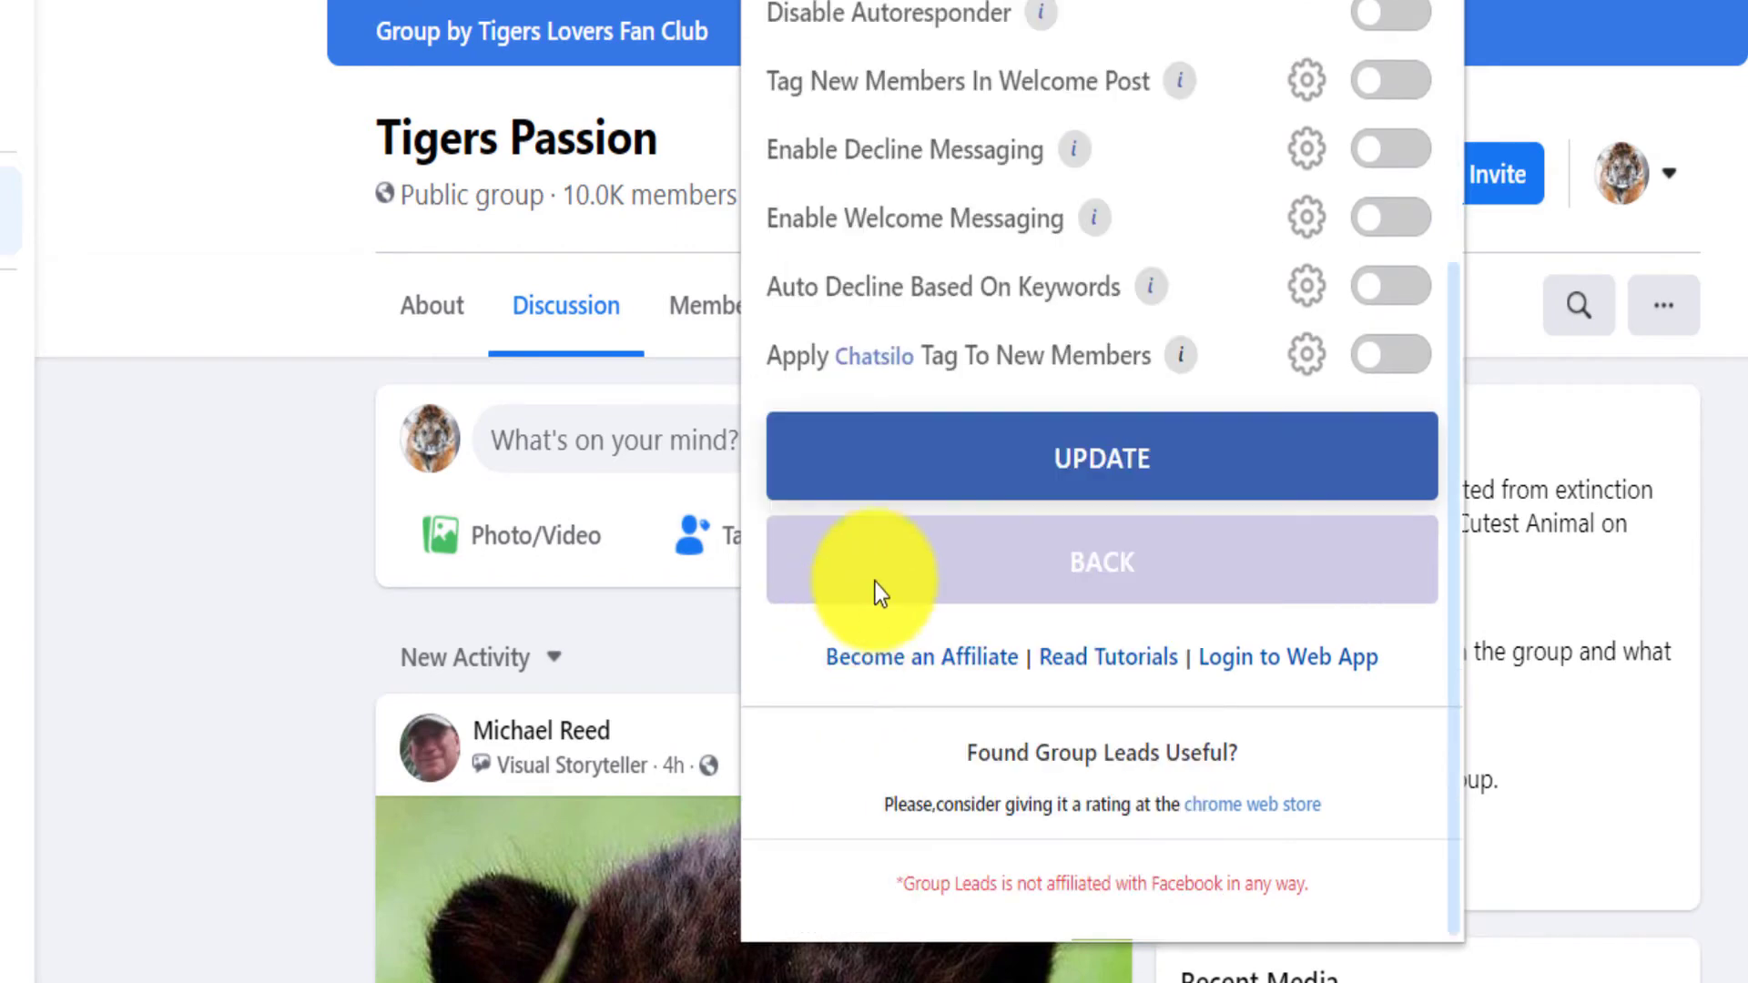
pyautogui.scroll(2, 1102, 247)
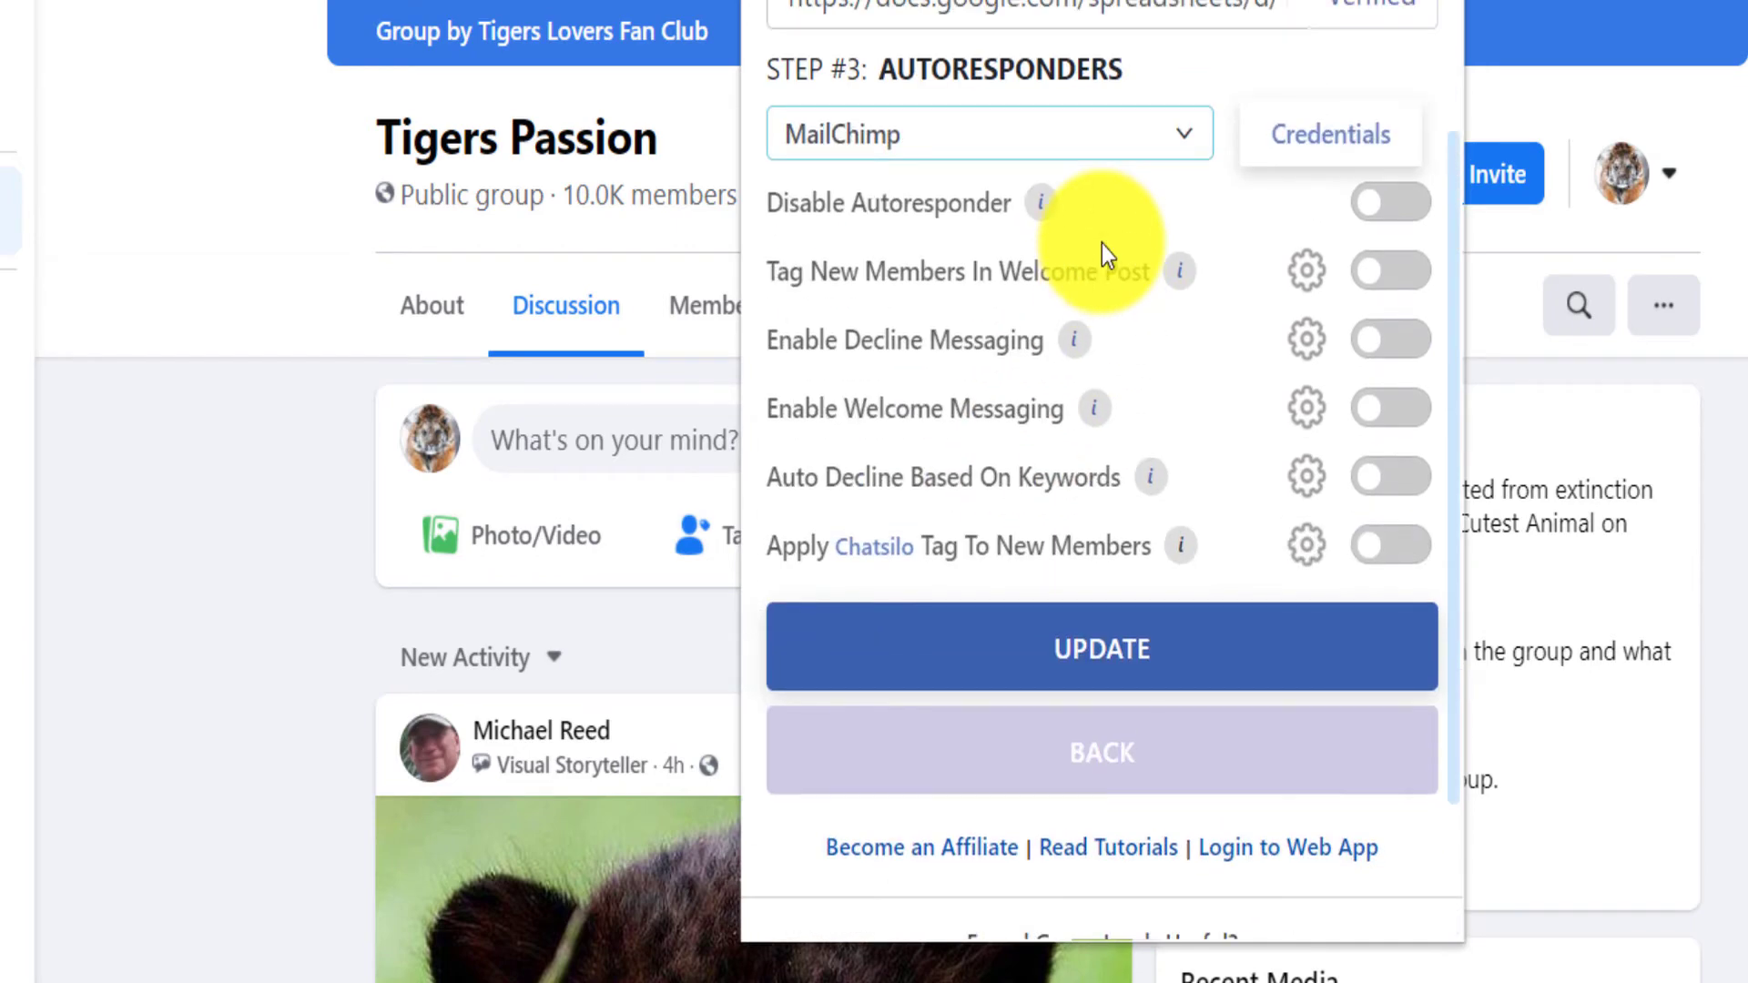
pyautogui.click(1322, 136)
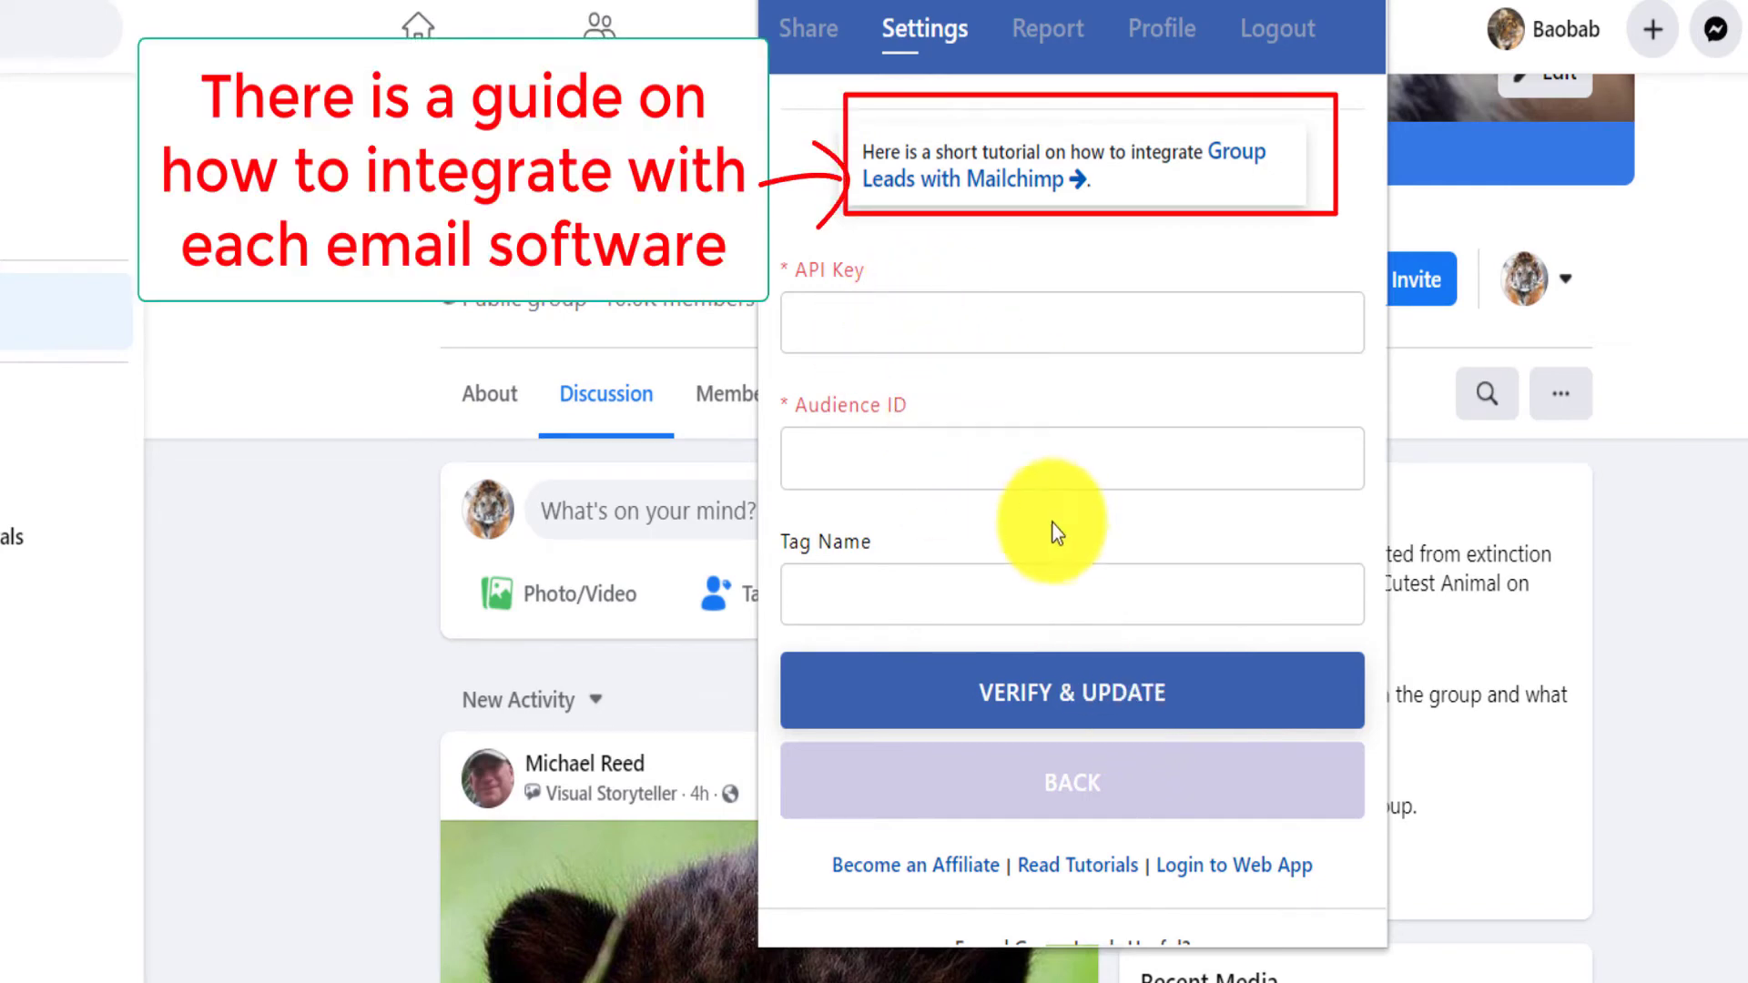
pyautogui.click(1057, 781)
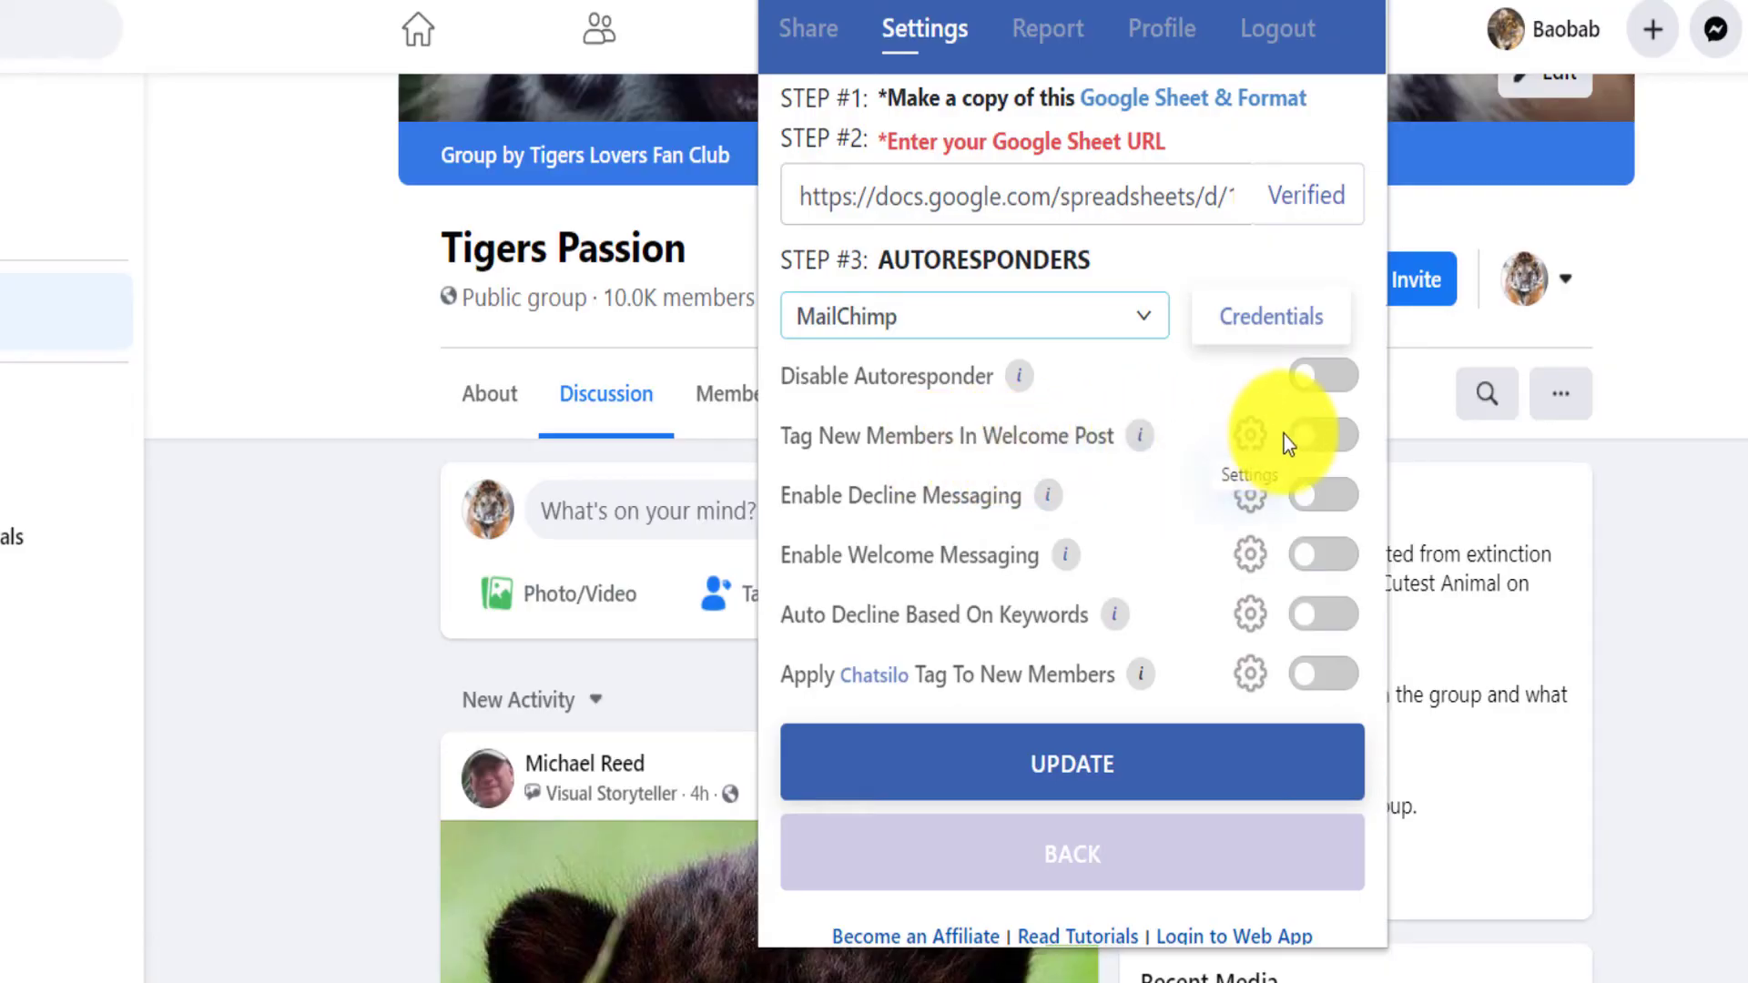
# Find the 3D tiger painting post in the Tigers Passion feed and copy its post URL for the welcome-post tagging
pyautogui.click(1252, 443)
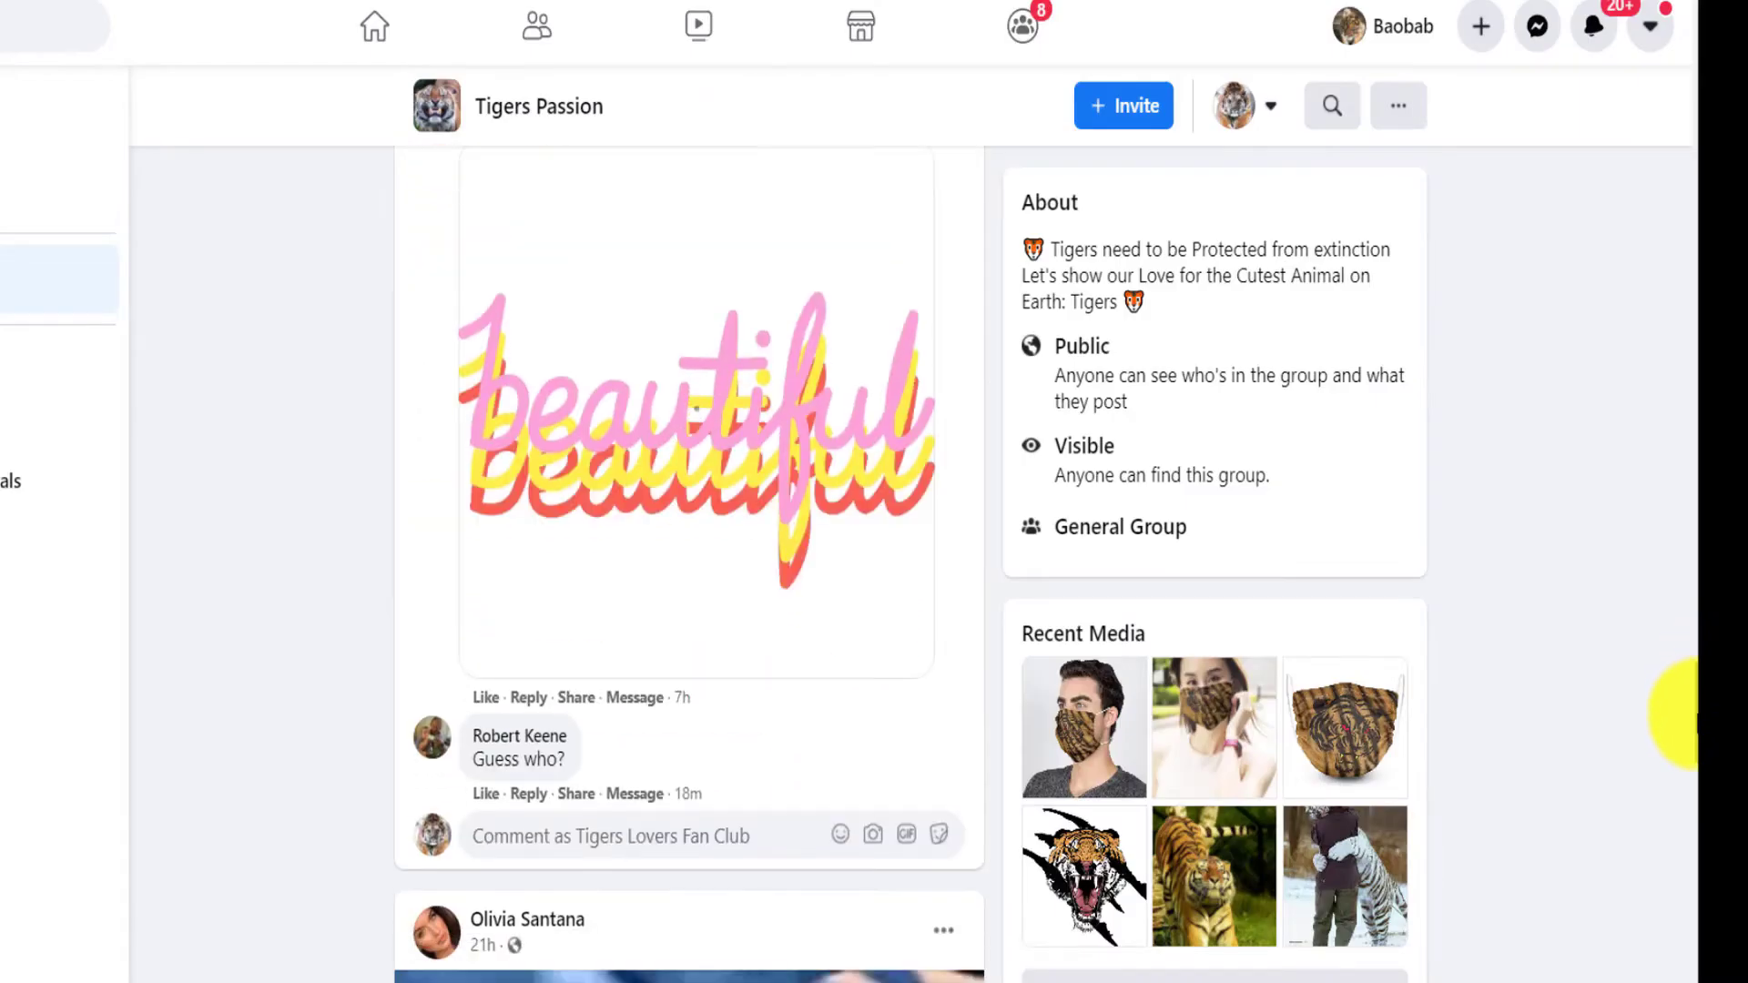
pyautogui.scroll(-3, 1683, 725)
pyautogui.scroll(-15, 1680, 774)
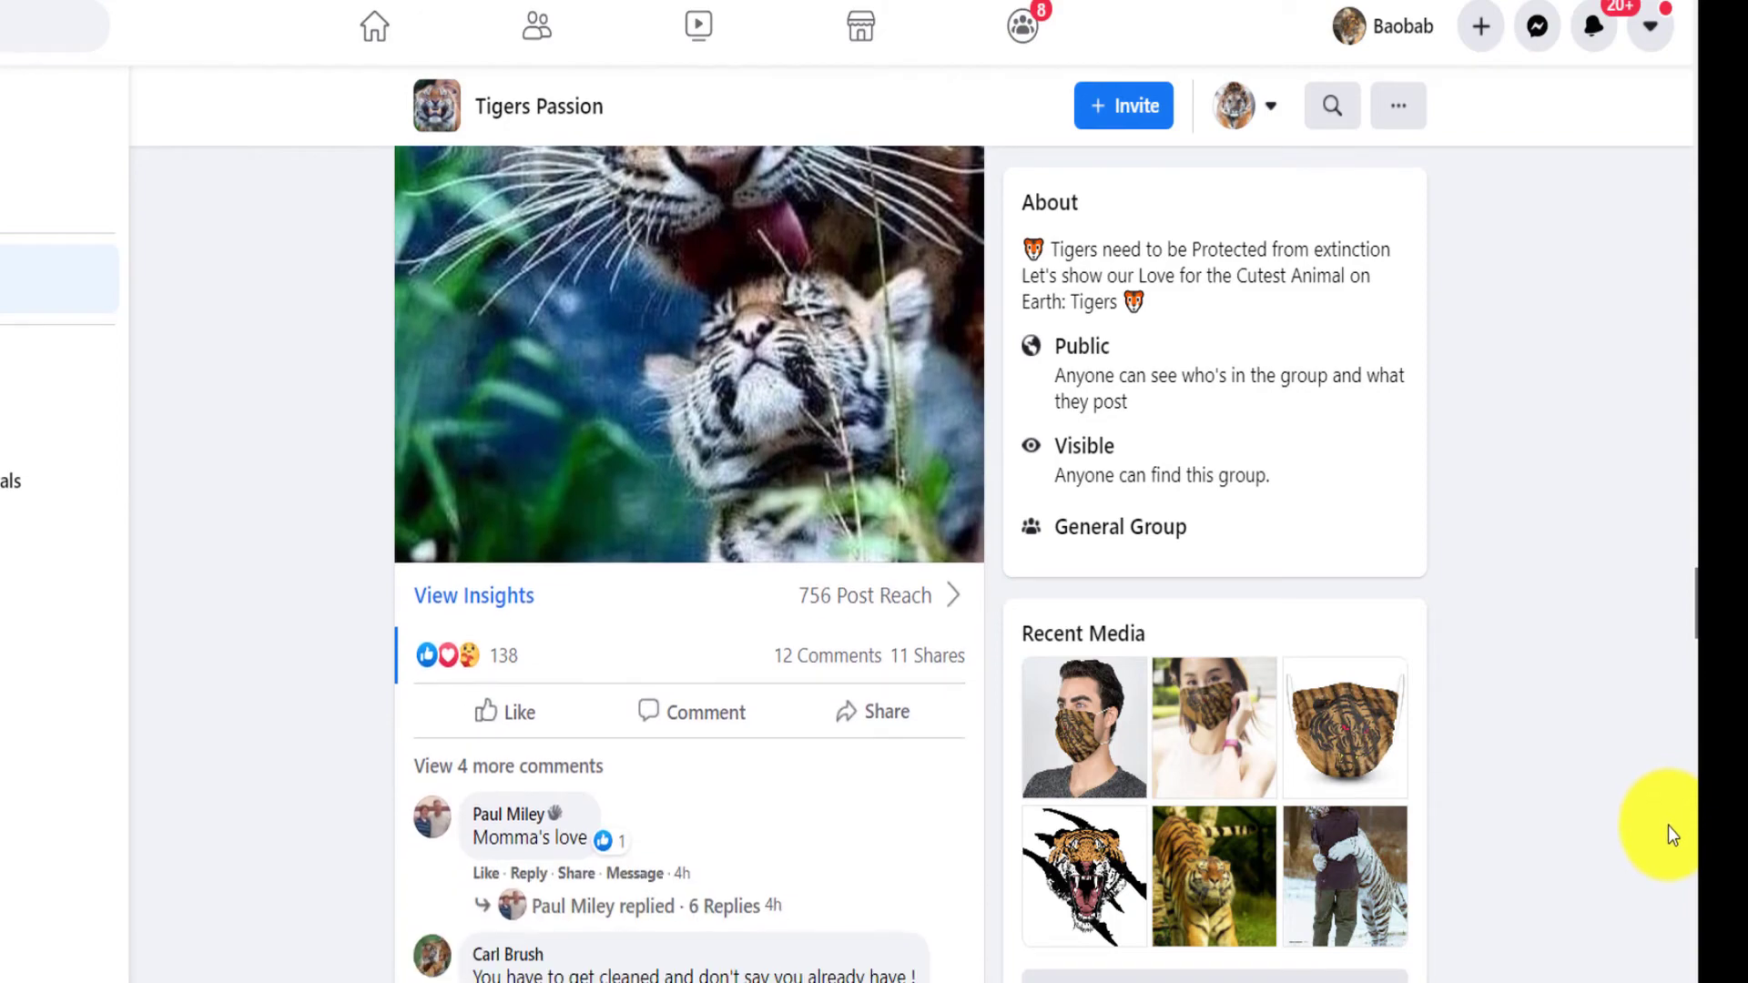
pyautogui.moveTo(500, 852)
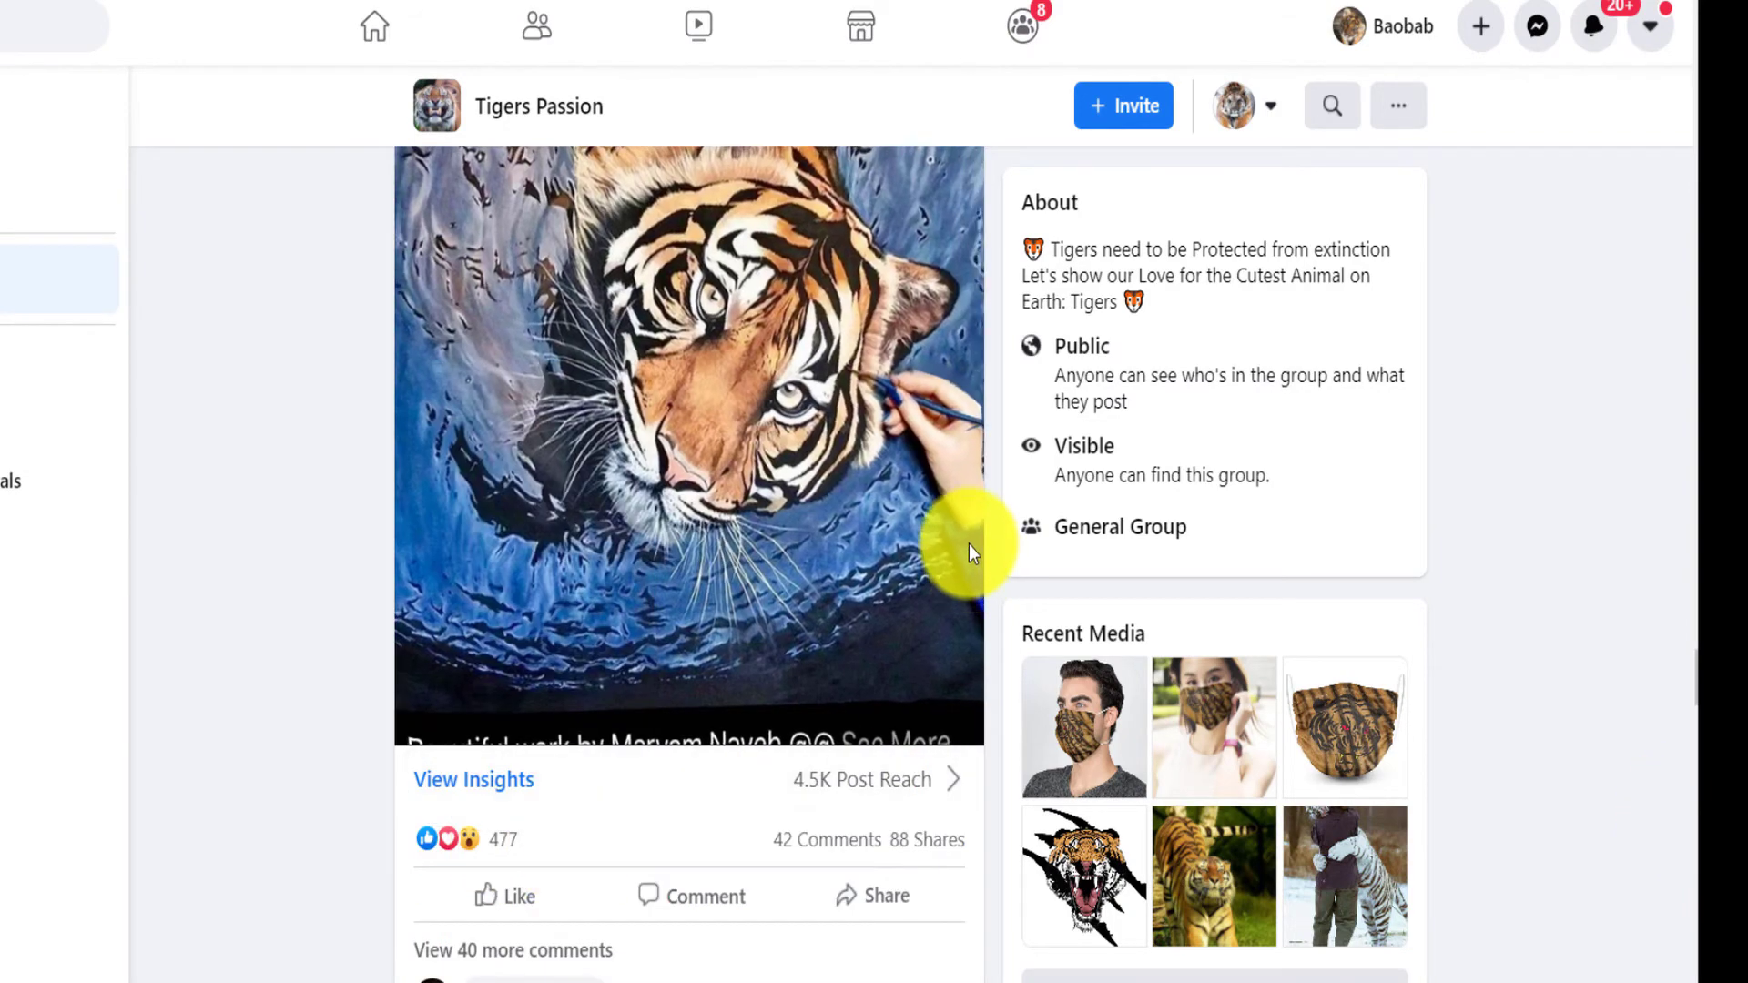
pyautogui.scroll(-5, 956, 528)
pyautogui.click(945, 382)
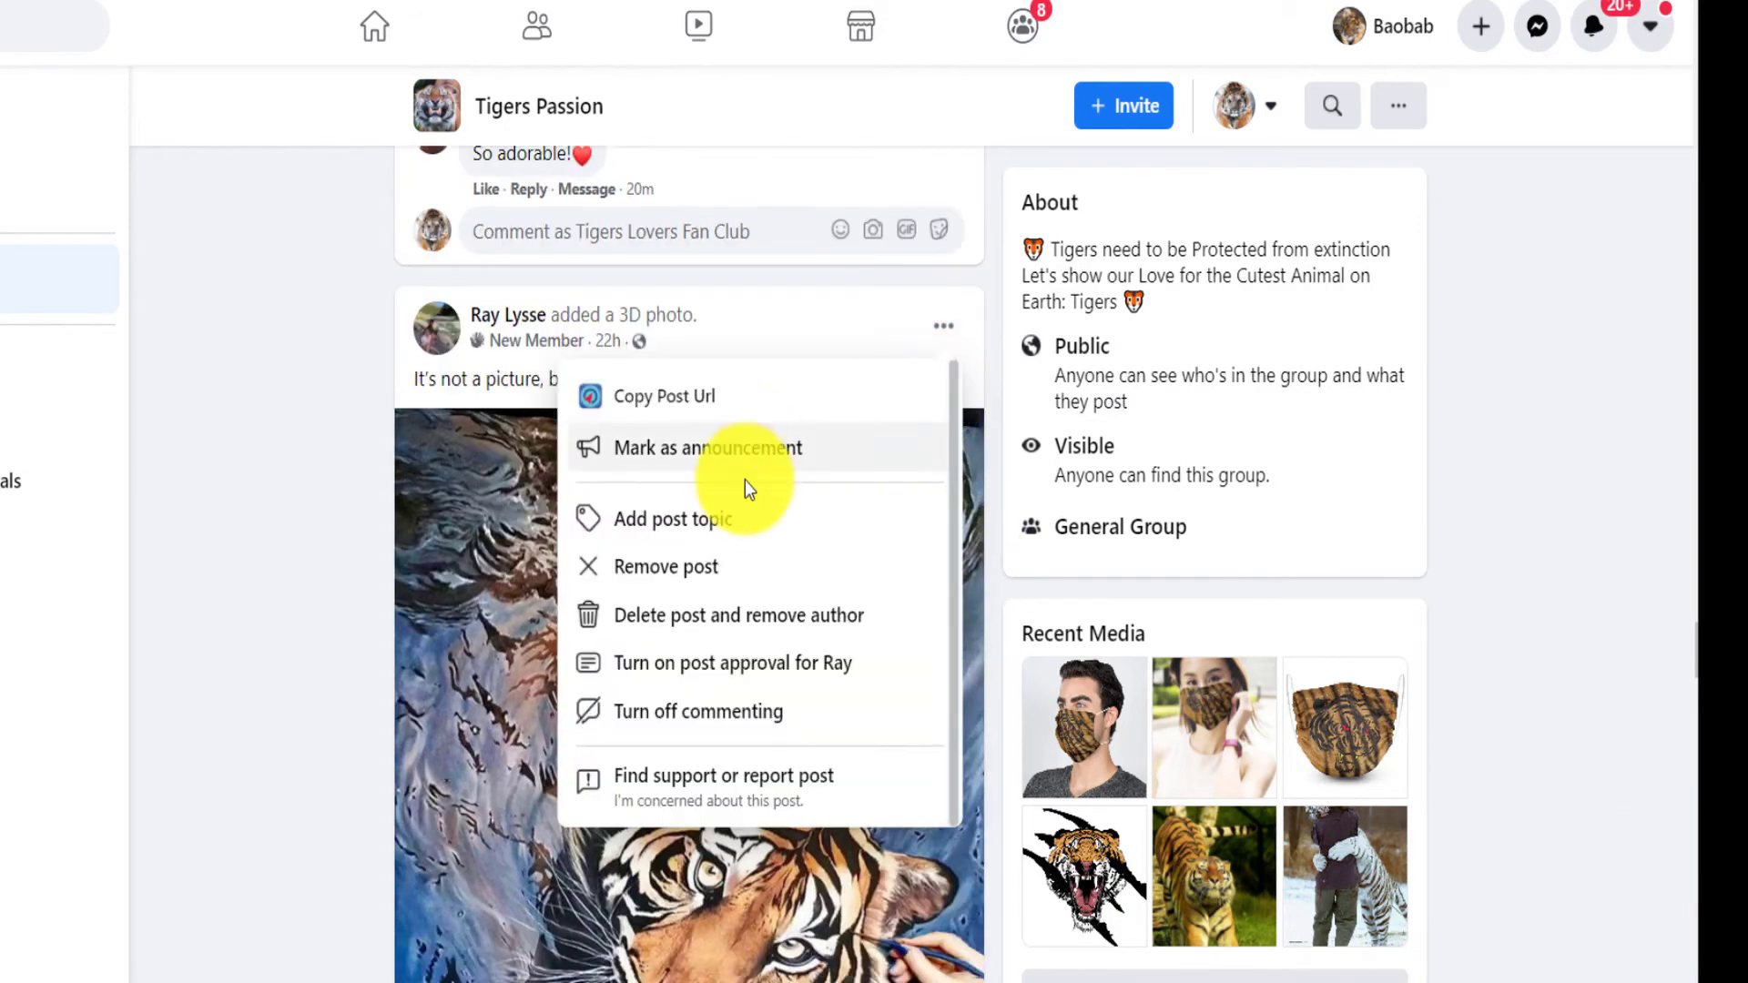
pyautogui.click(712, 405)
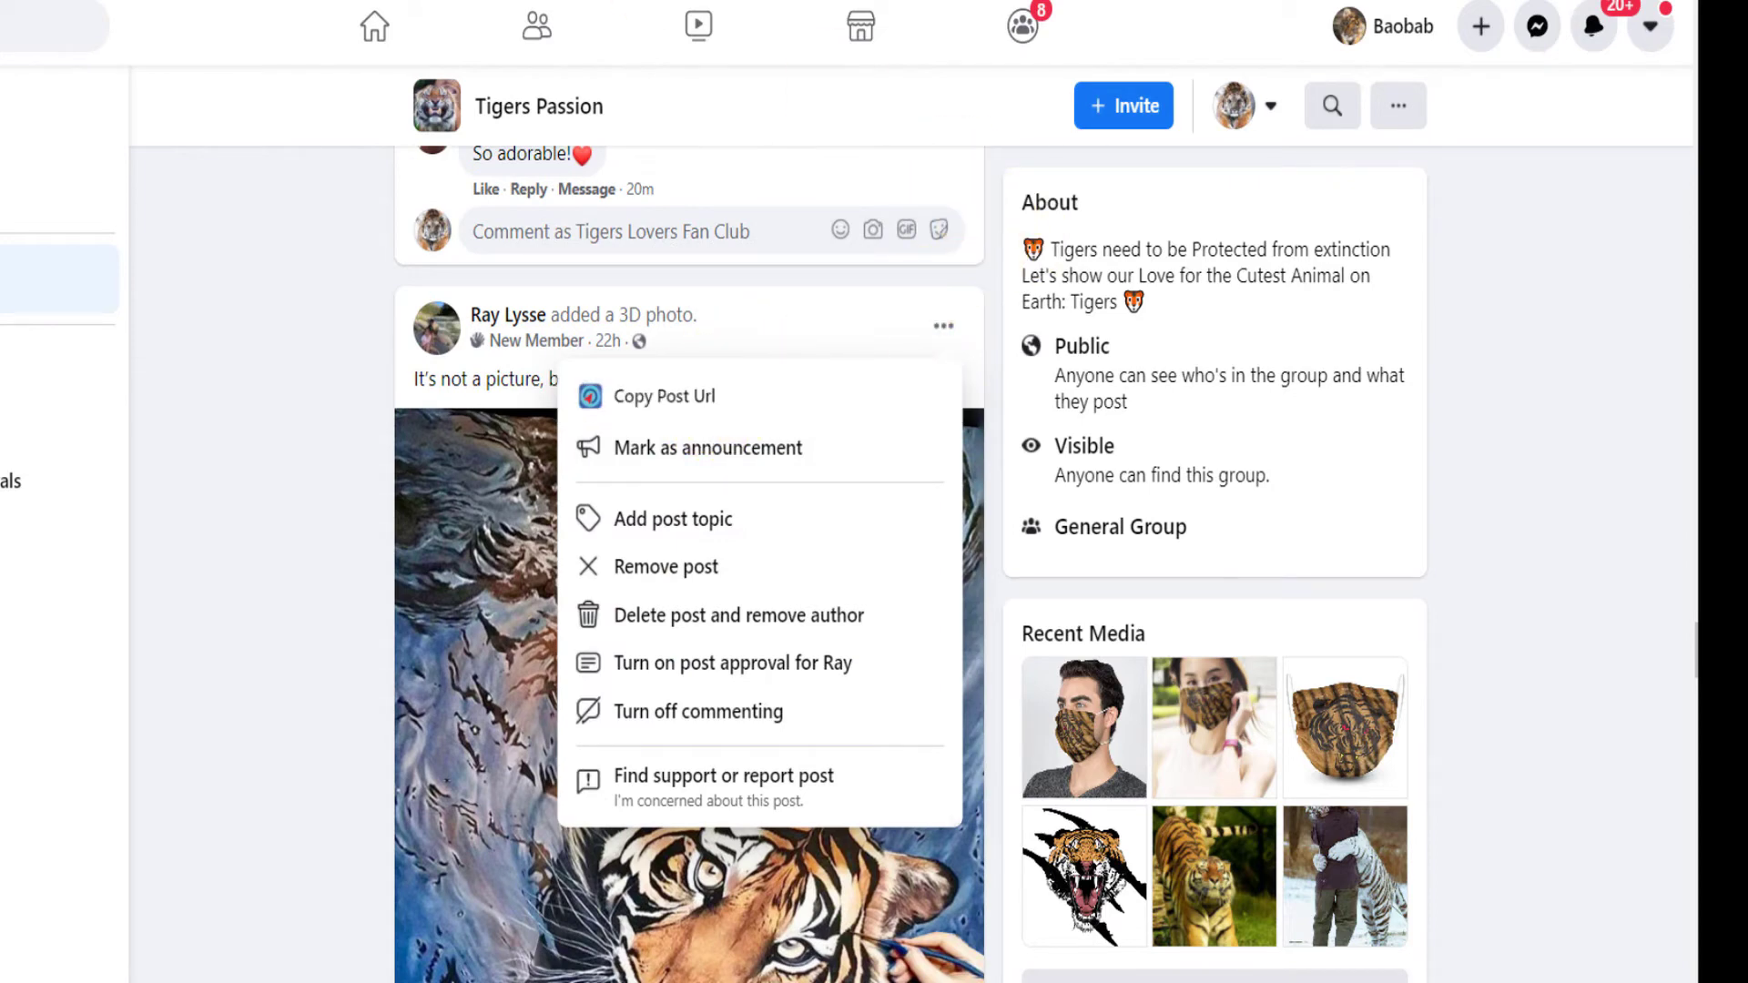
# Open the welcome-post tagging options in Group Leads' Tigers Passion settings and fill in the copied post URL
pyautogui.click(1184, 3)
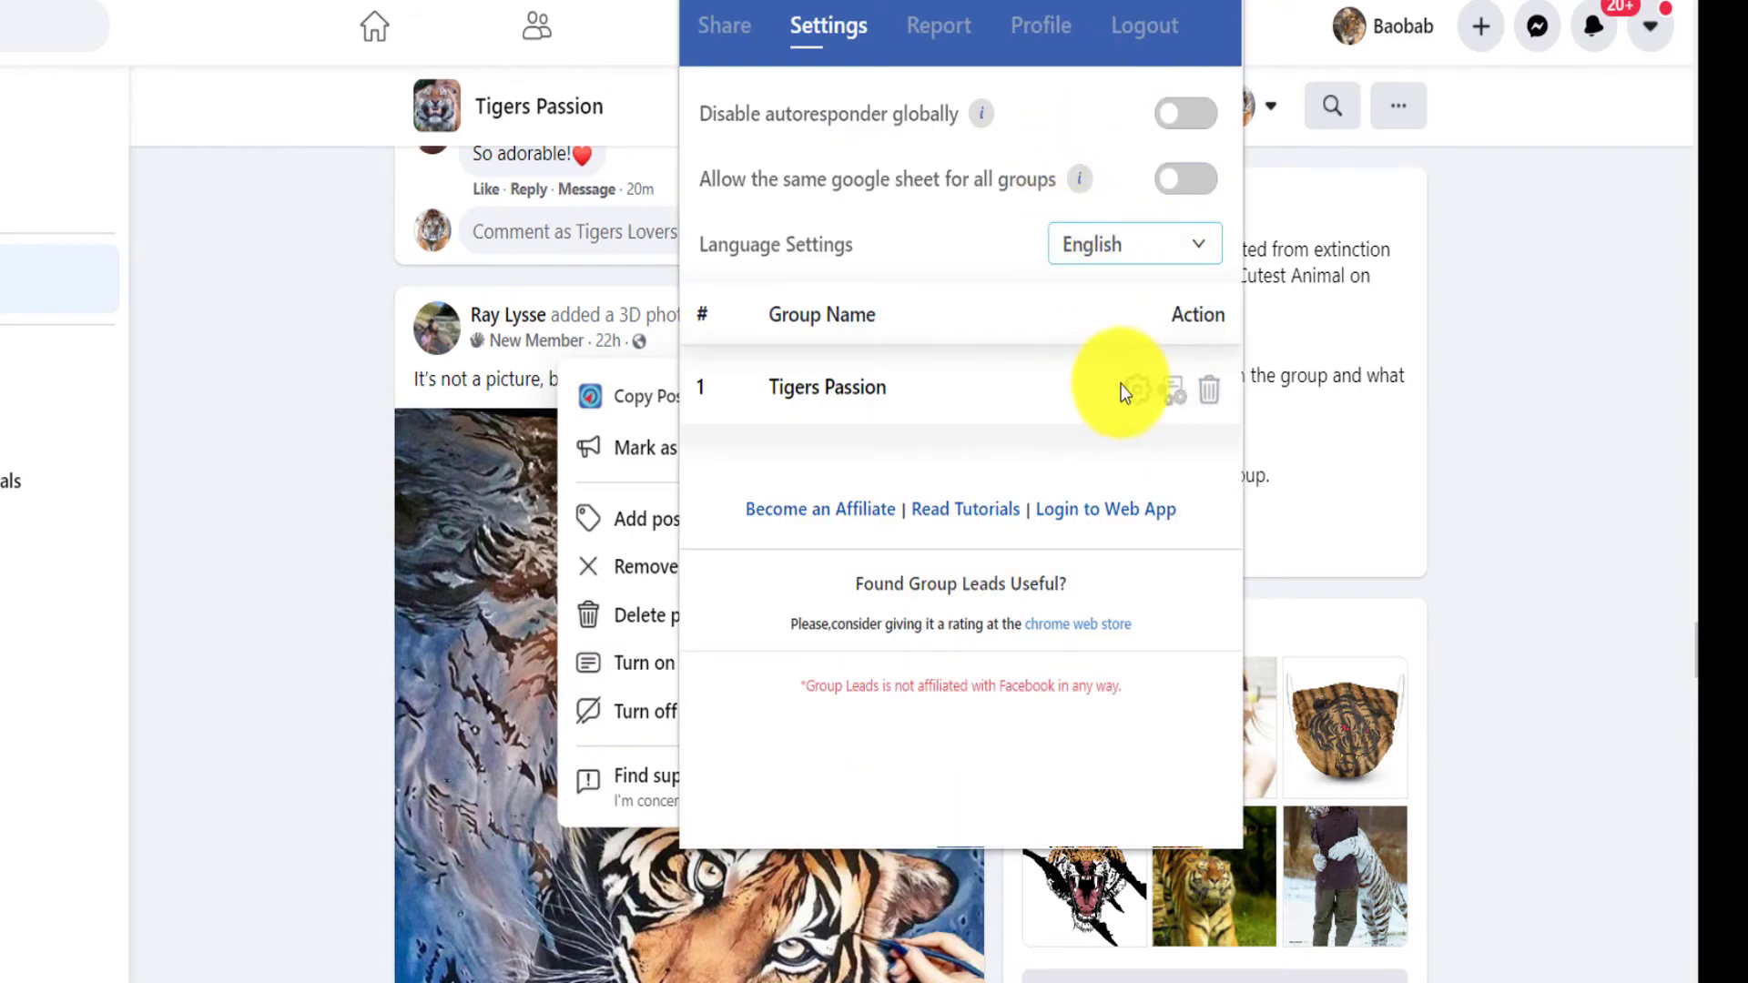
pyautogui.click(1129, 394)
pyautogui.scroll(-2, 1134, 423)
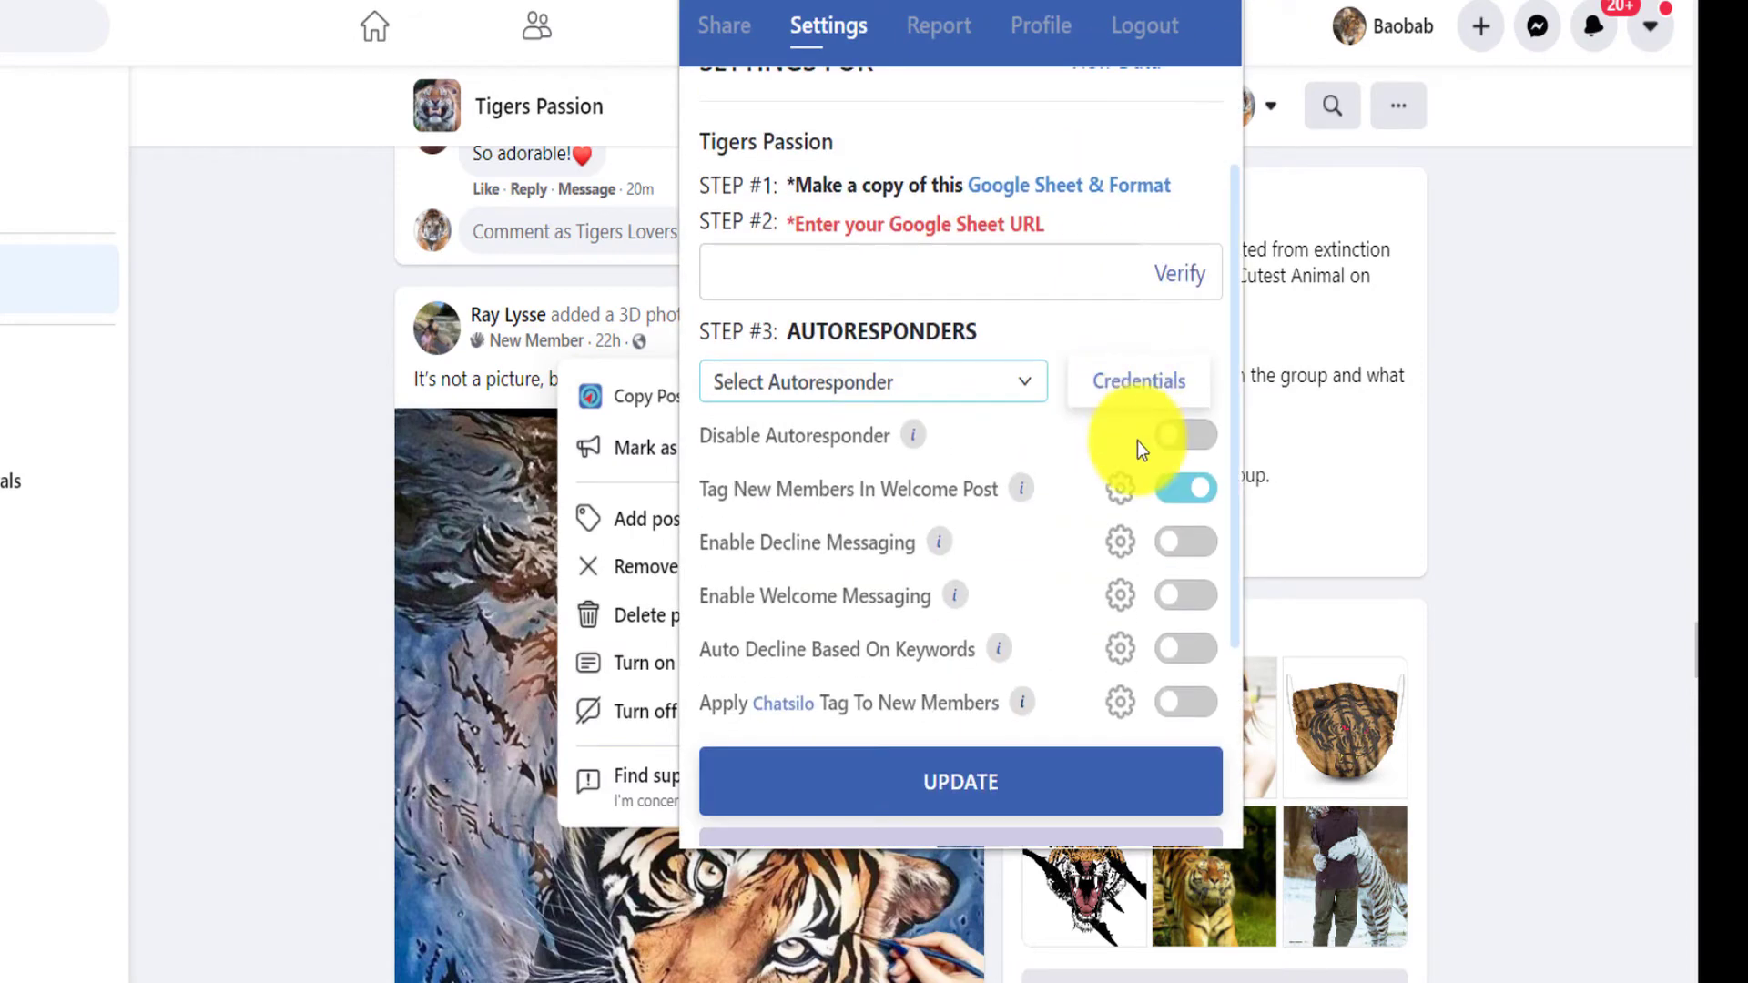
pyautogui.click(1123, 496)
pyautogui.click(888, 241)
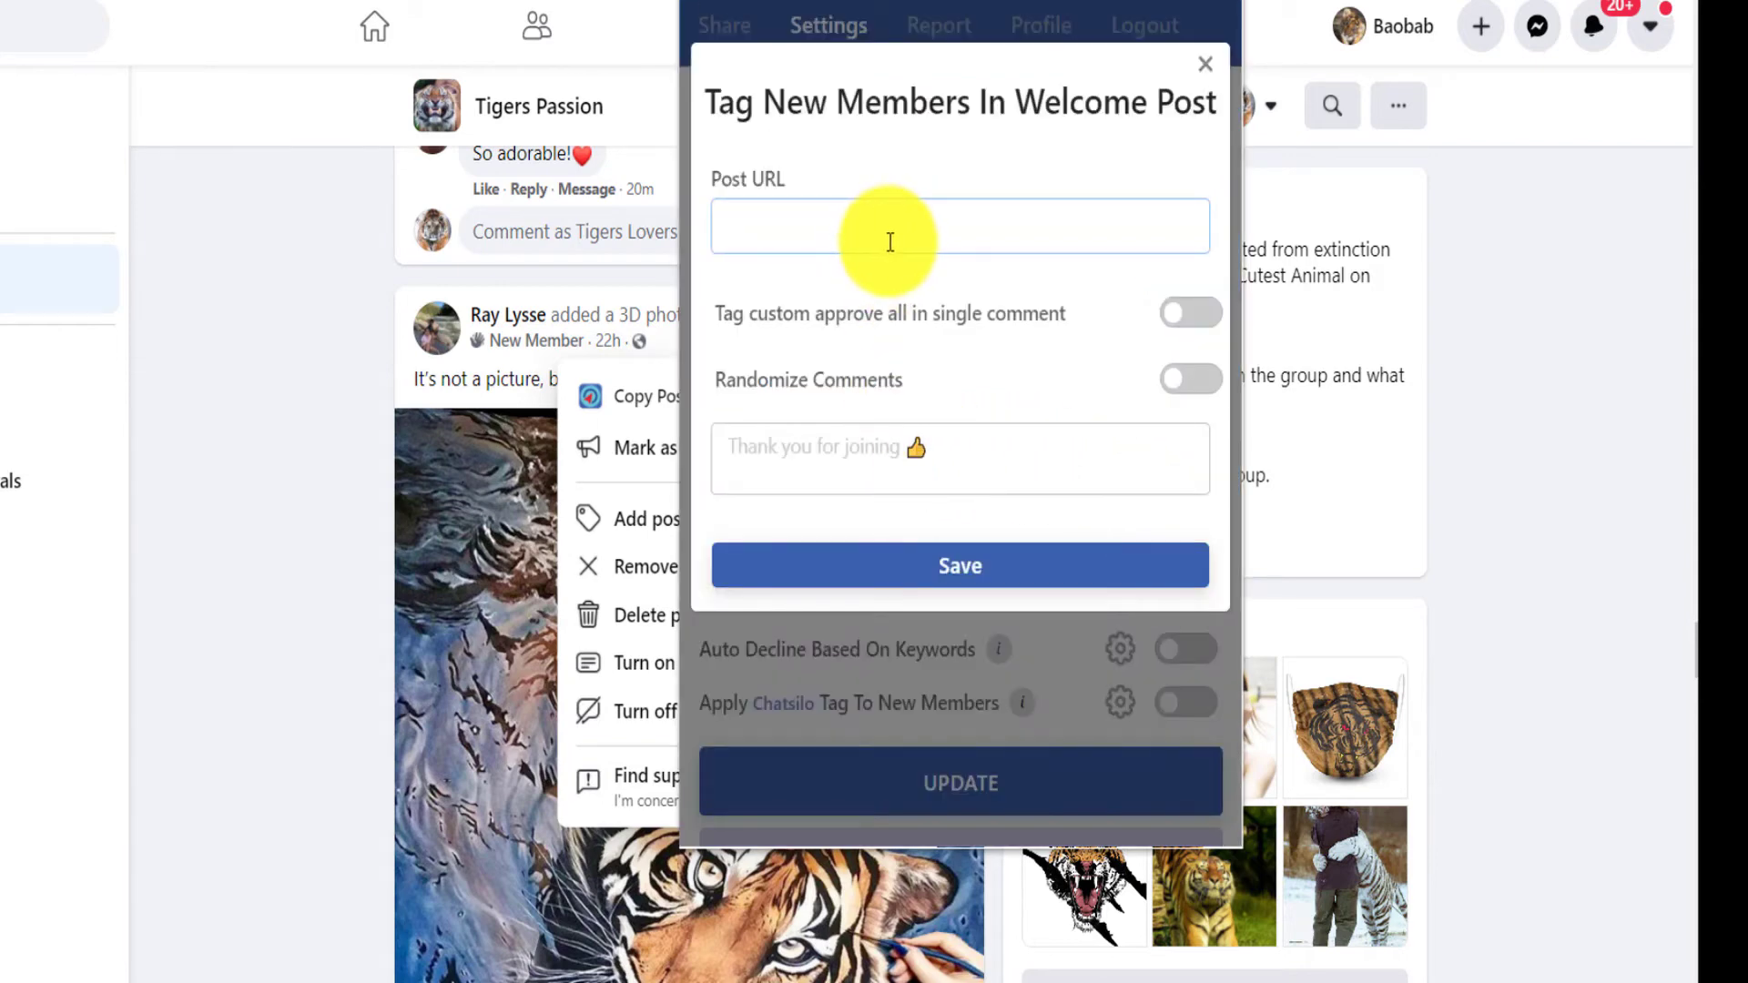
pyautogui.hotkey('ctrl', 'v')
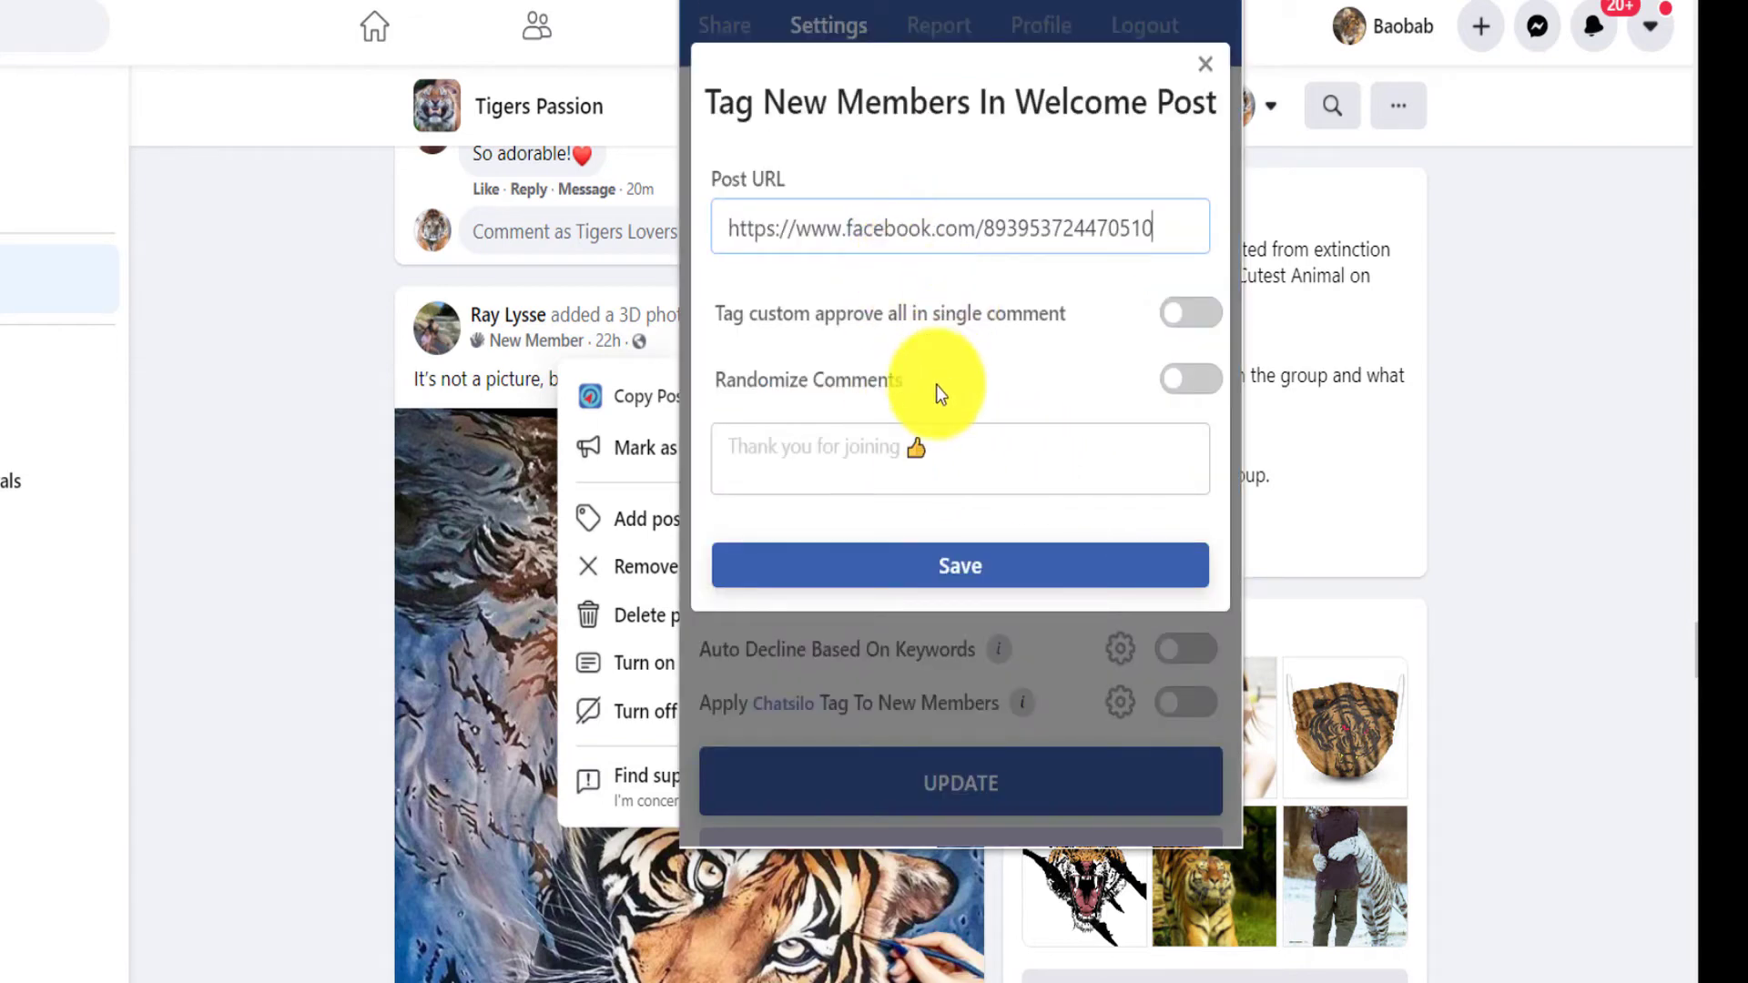
# Write the welcome comment "Thank you for joining the family! Like, Post & Share!" for tagged new members
pyautogui.click(859, 450)
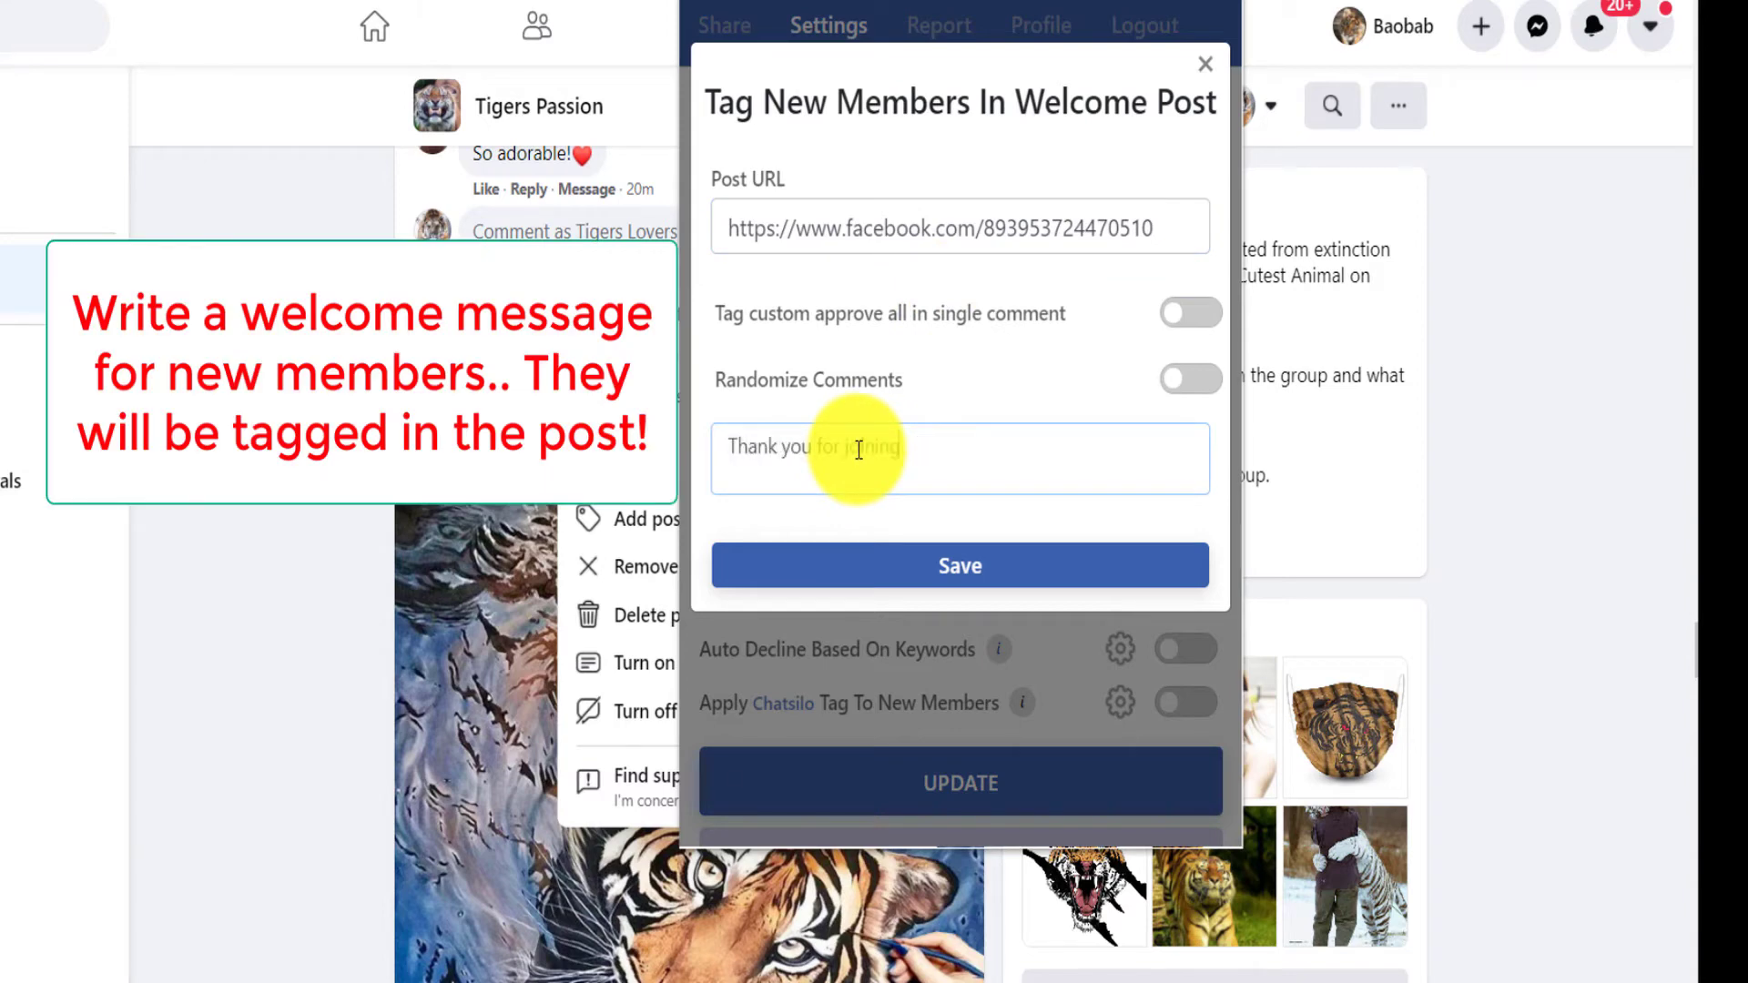
pyautogui.press('BackSpace')
pyautogui.press('BackSpace')
pyautogui.press('BackSpace')
pyautogui.press('BackSpace')
pyautogui.write('Like, Post & Share!')
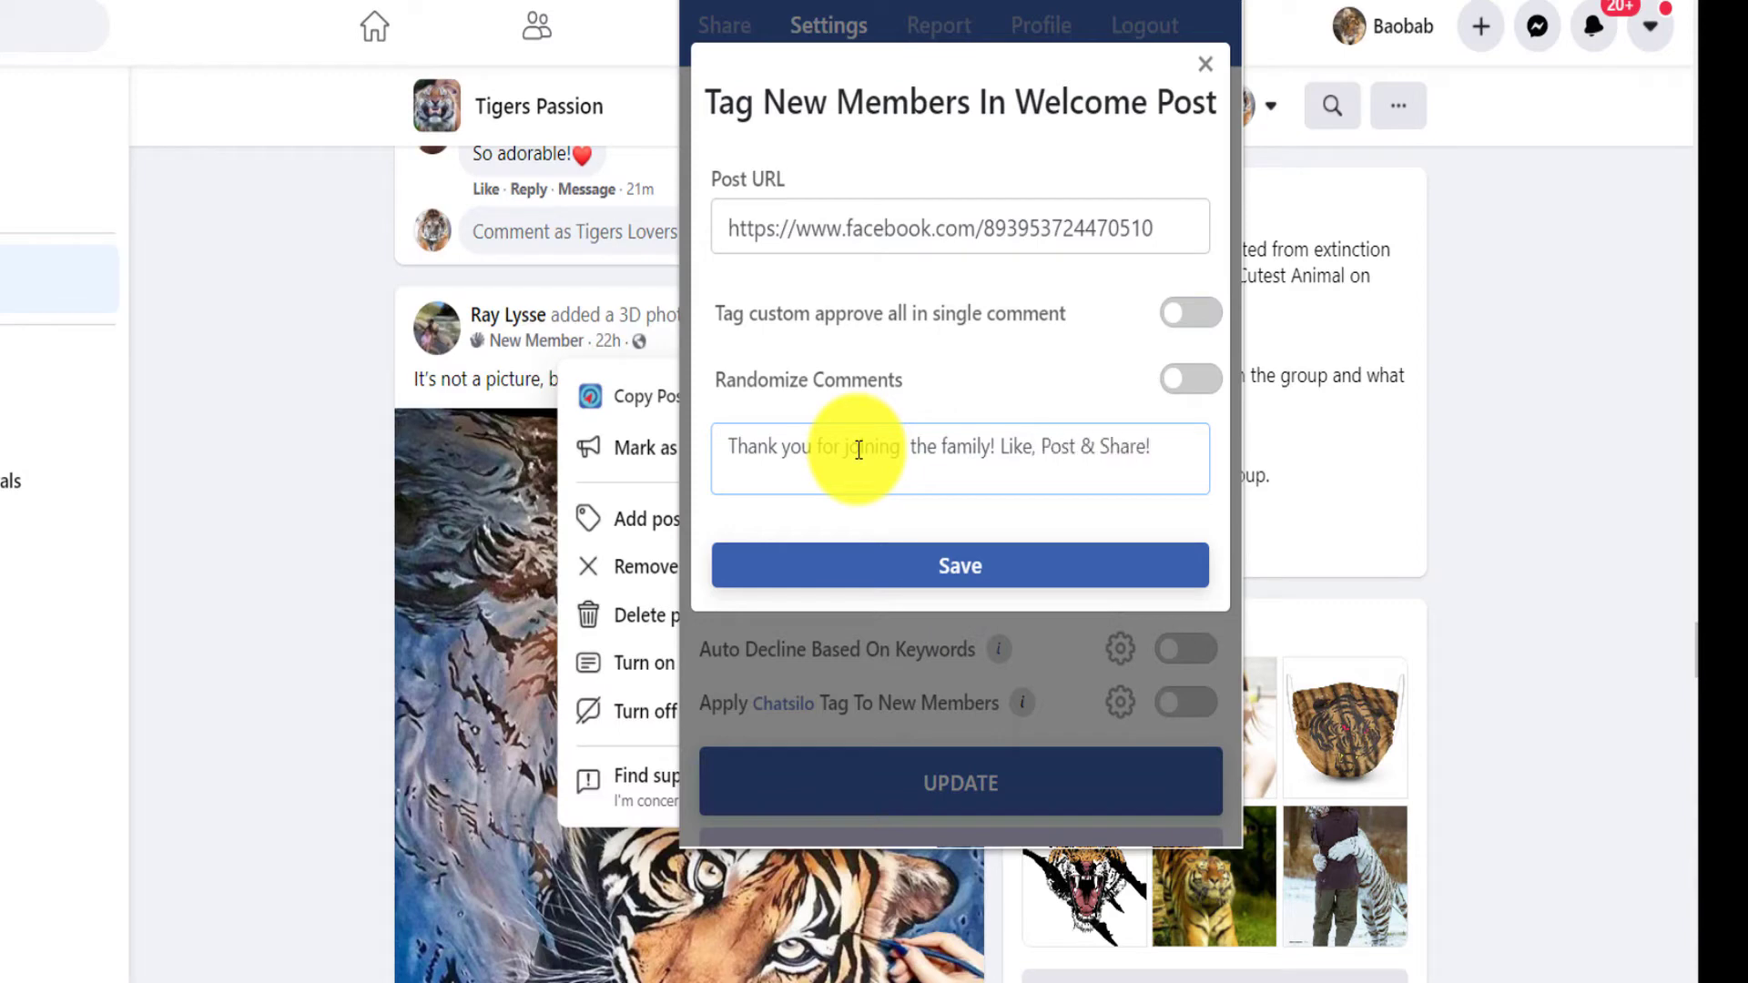
# Enable tagging all custom approvals in a single comment and randomized comments, then save and close the welcome-post settings
pyautogui.click(1191, 313)
pyautogui.click(1191, 379)
pyautogui.click(991, 565)
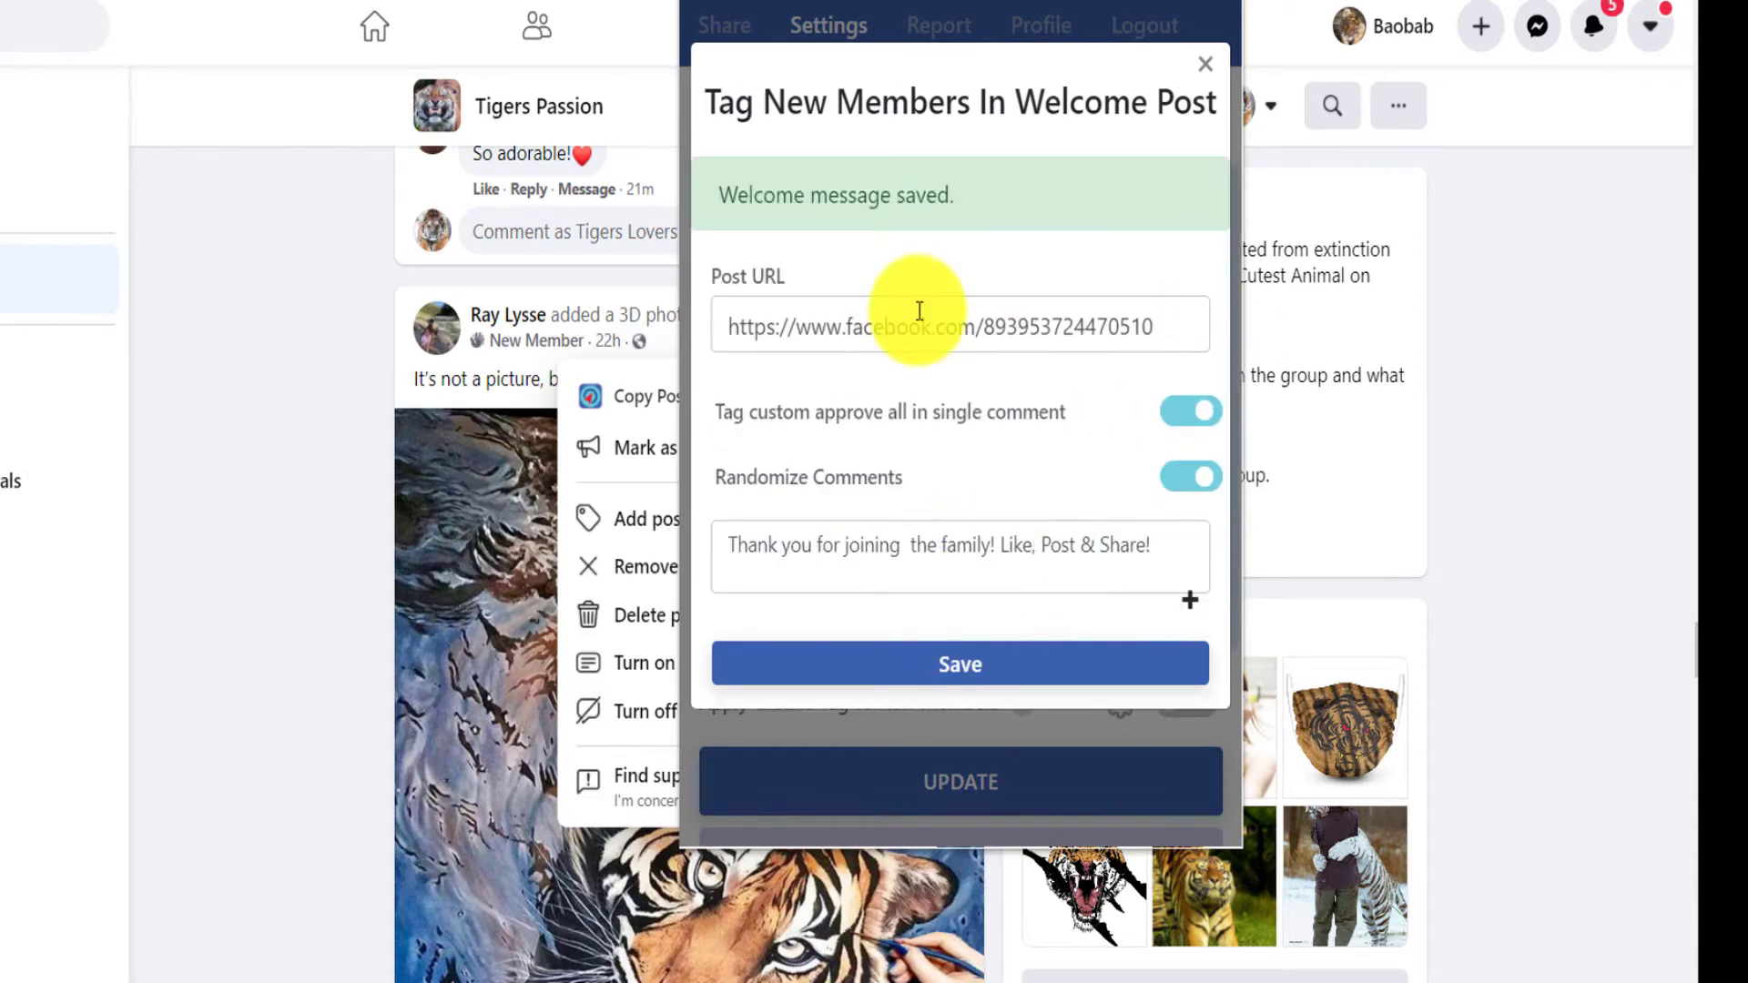
pyautogui.click(1007, 562)
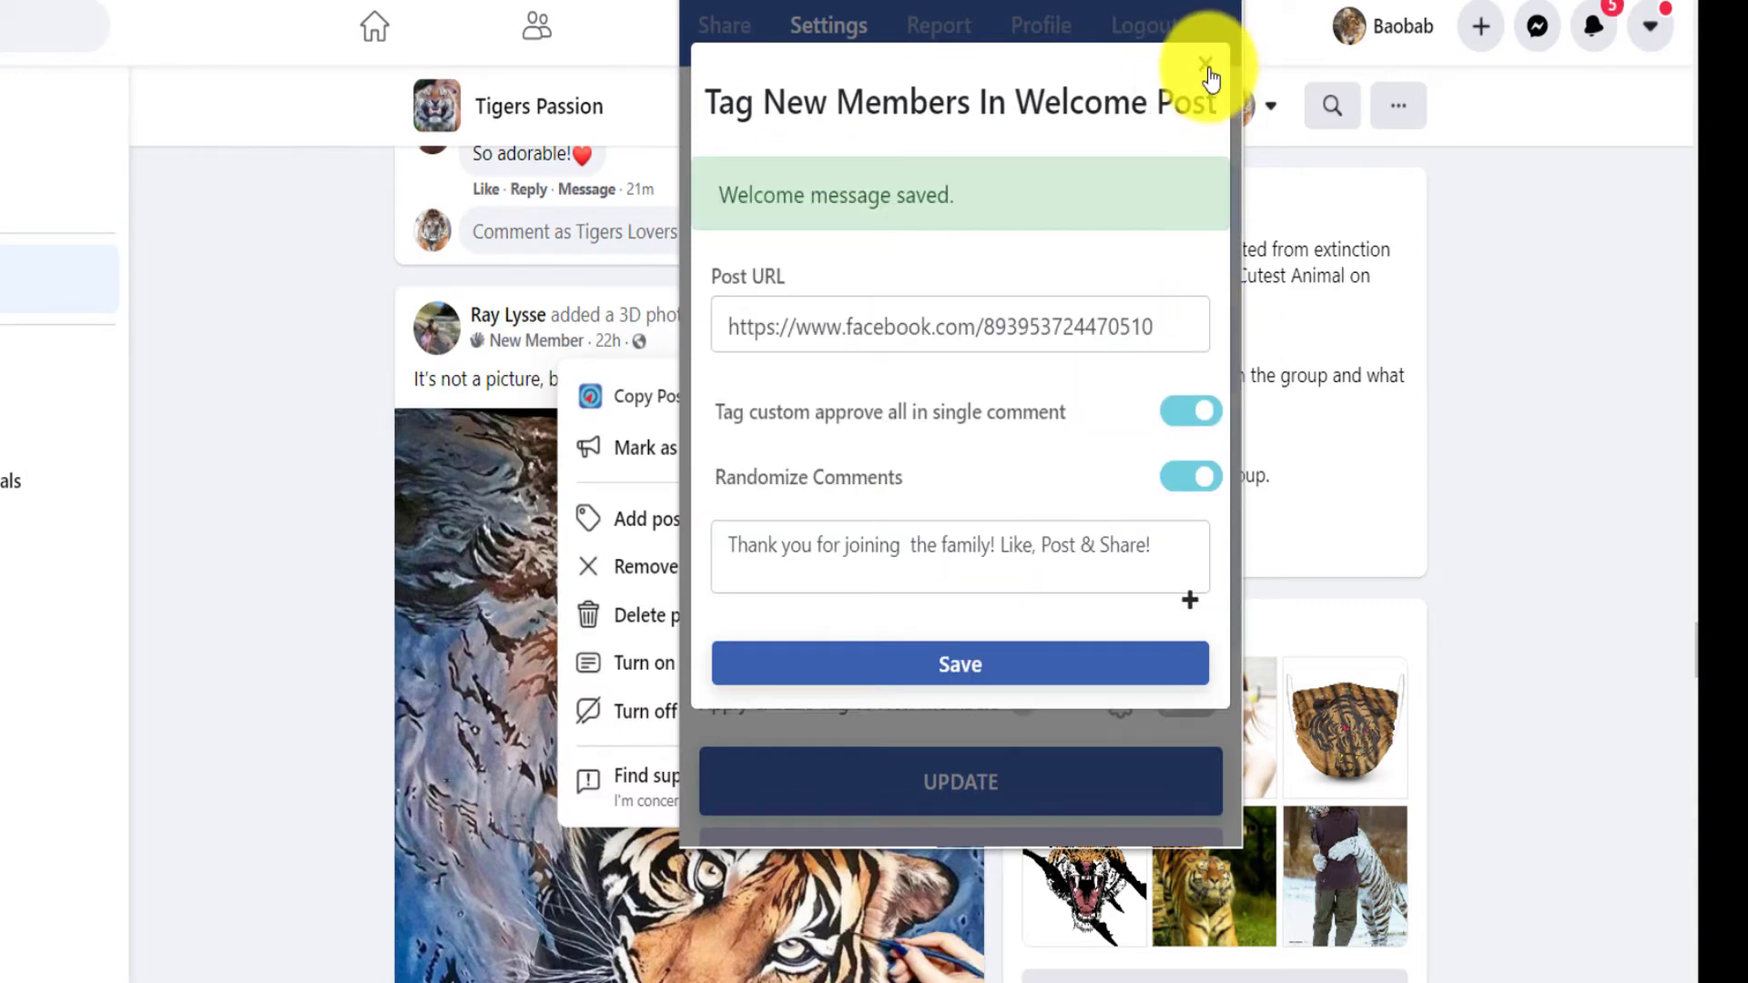
pyautogui.click(1207, 71)
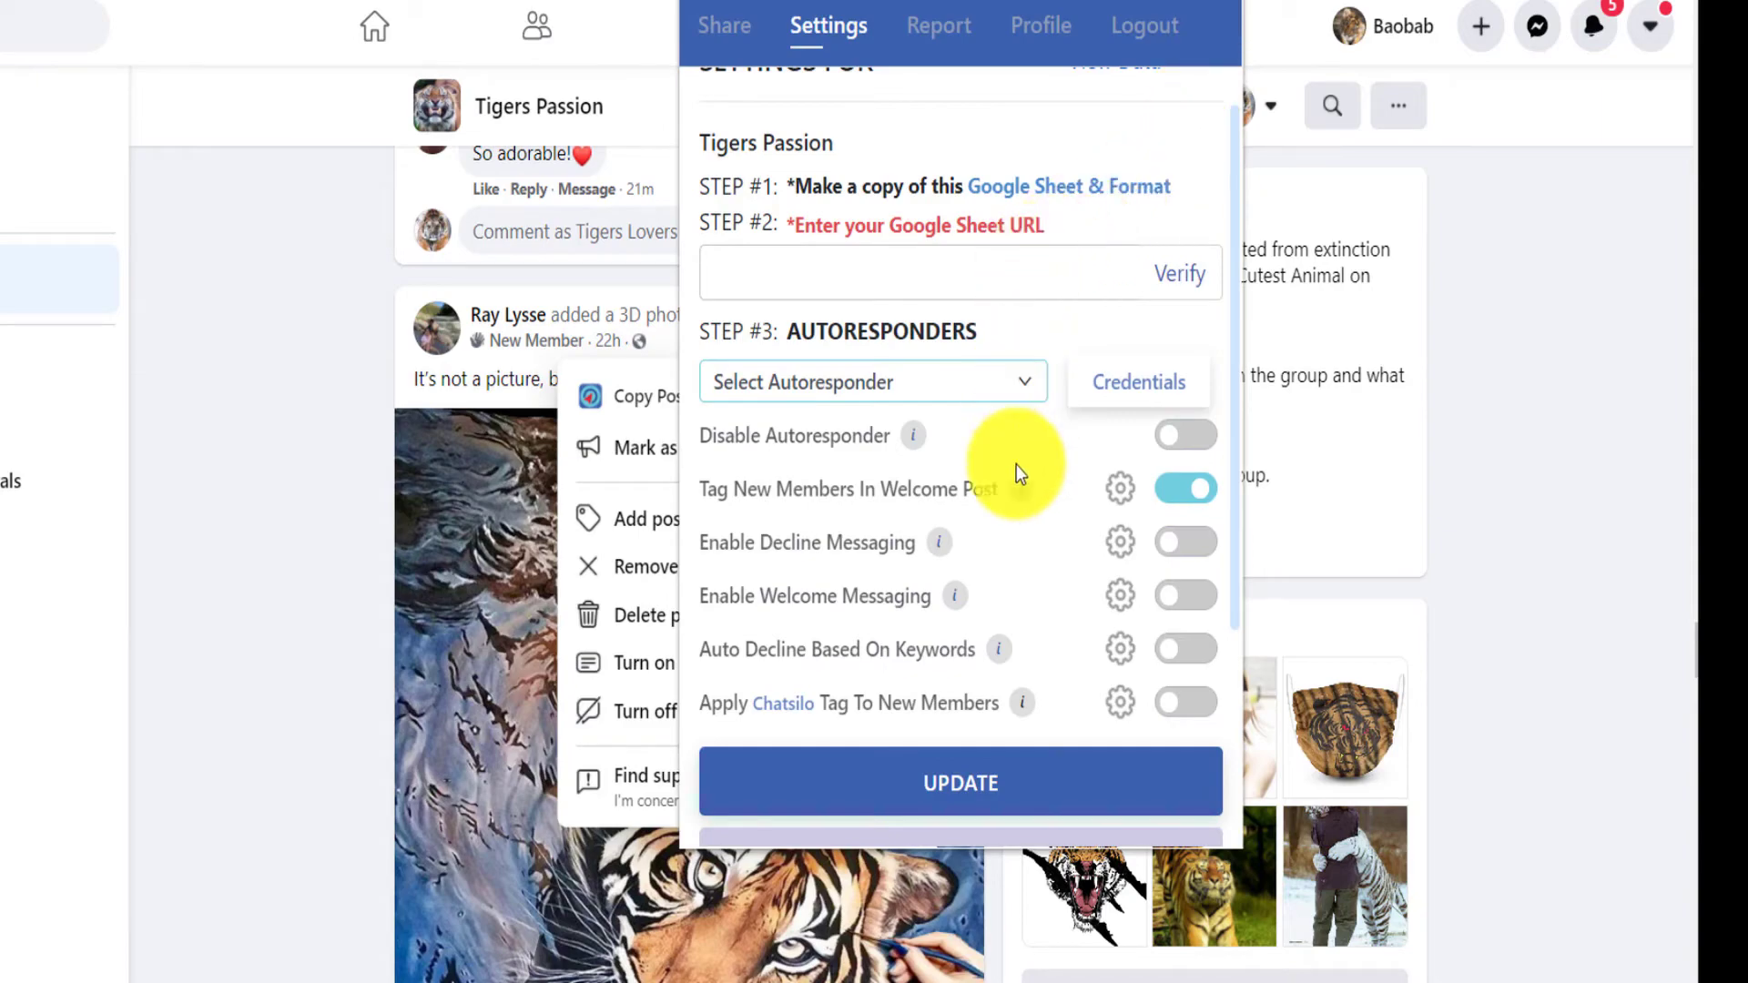
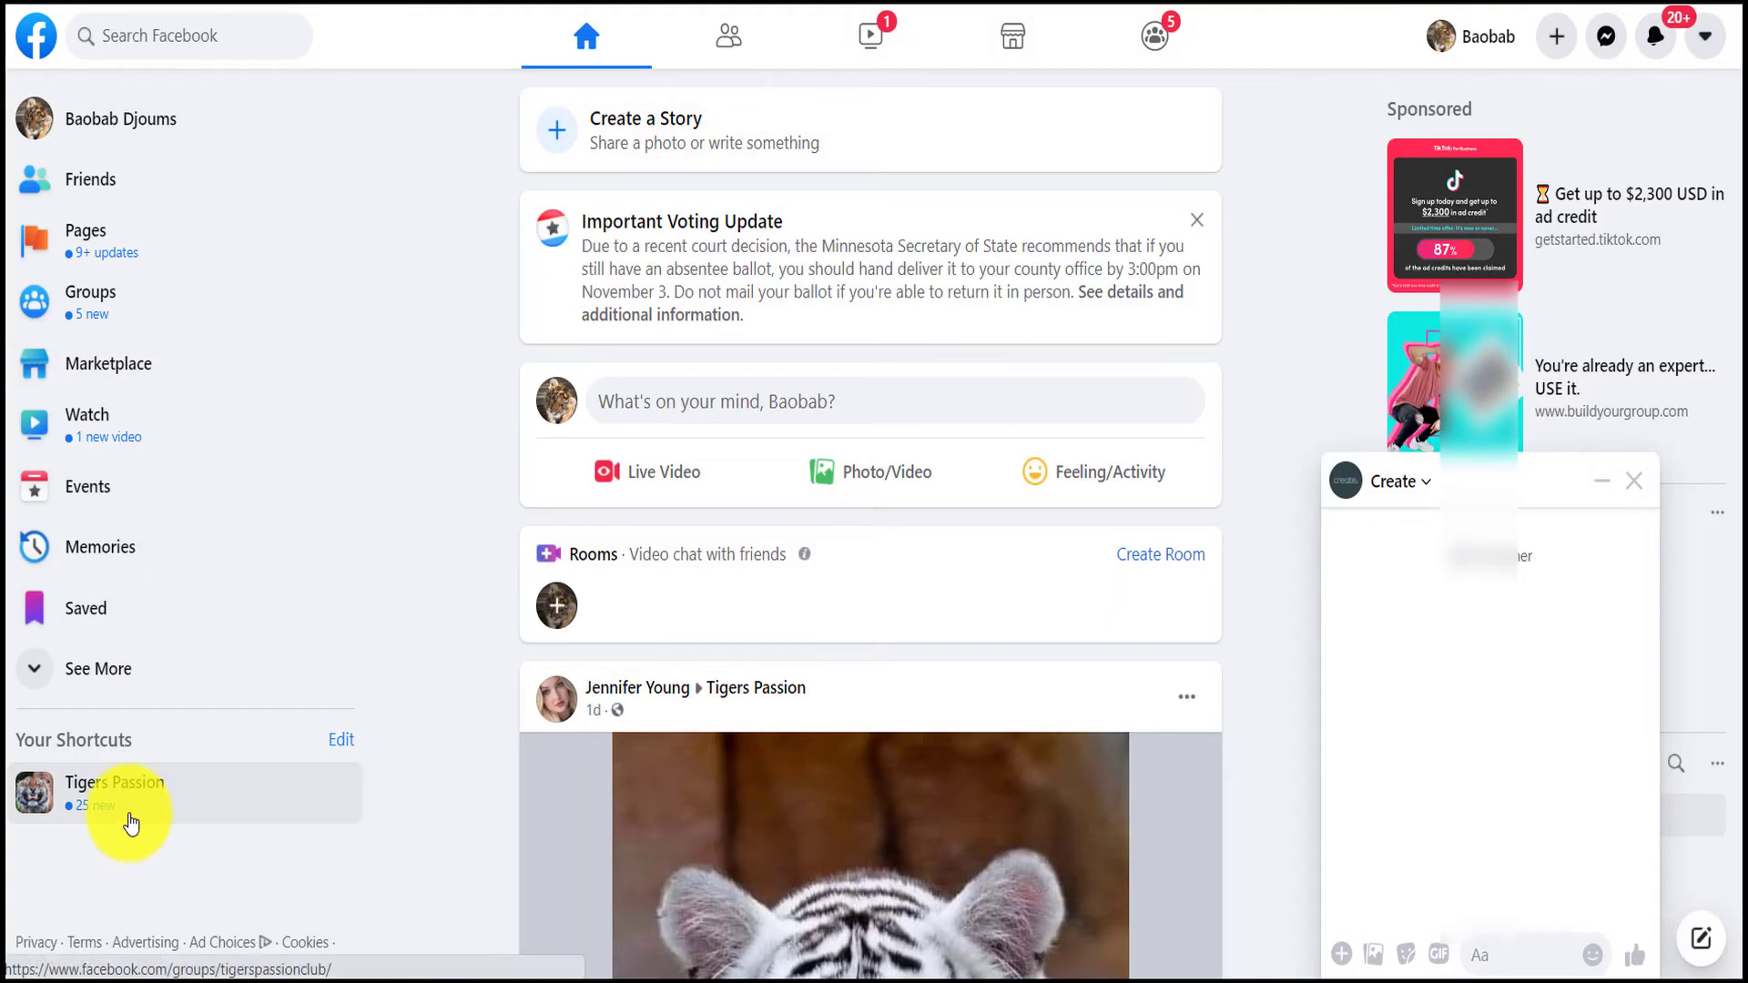
# Open the Tigers Passion member requests on Facebook and filter them to people who answered all questions
pyautogui.click(129, 819)
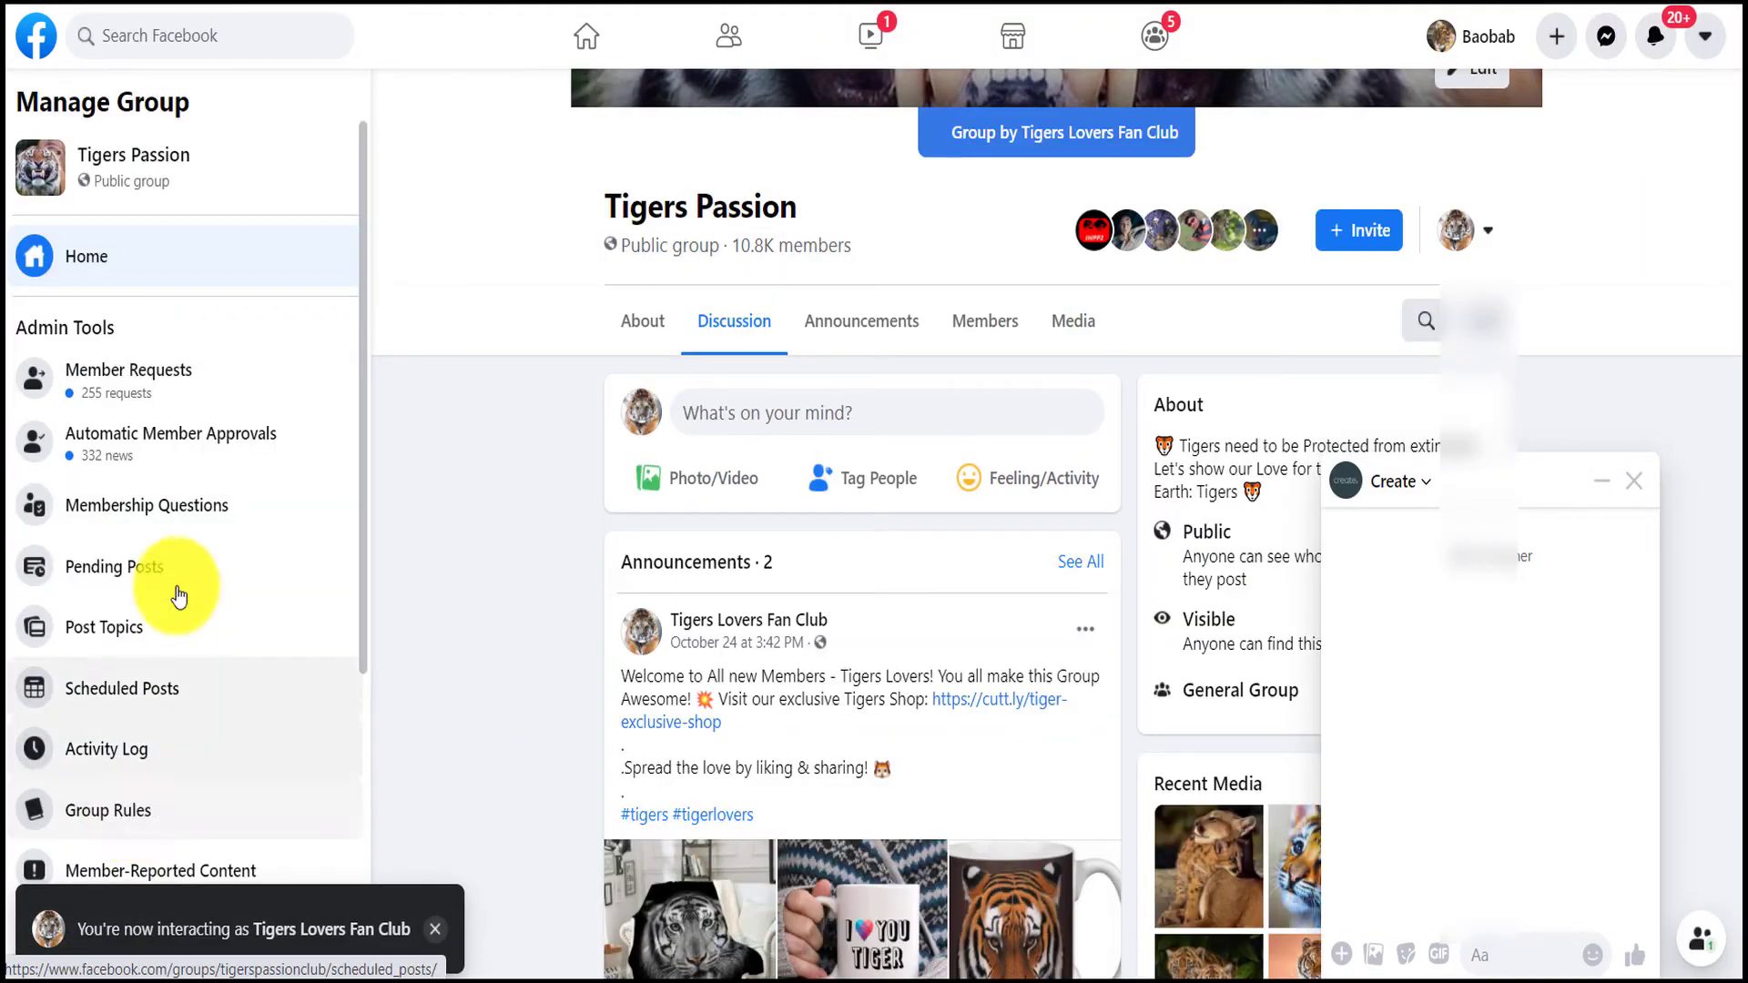
pyautogui.click(161, 402)
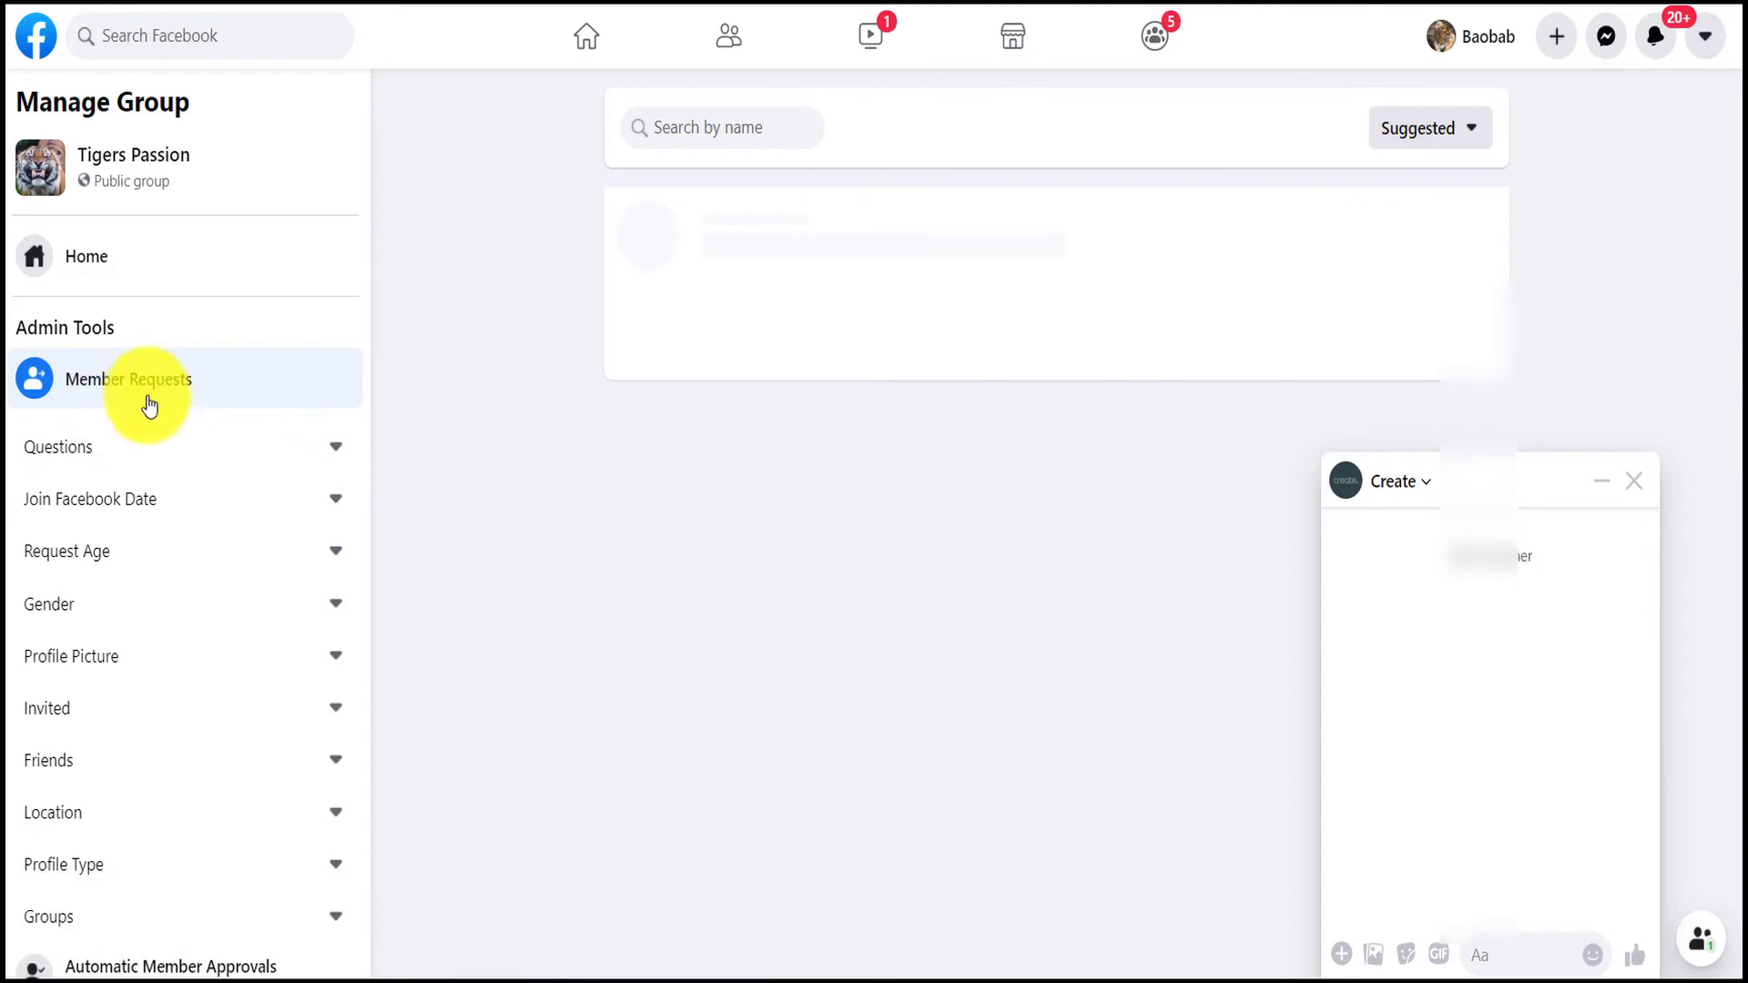
pyautogui.click(91, 281)
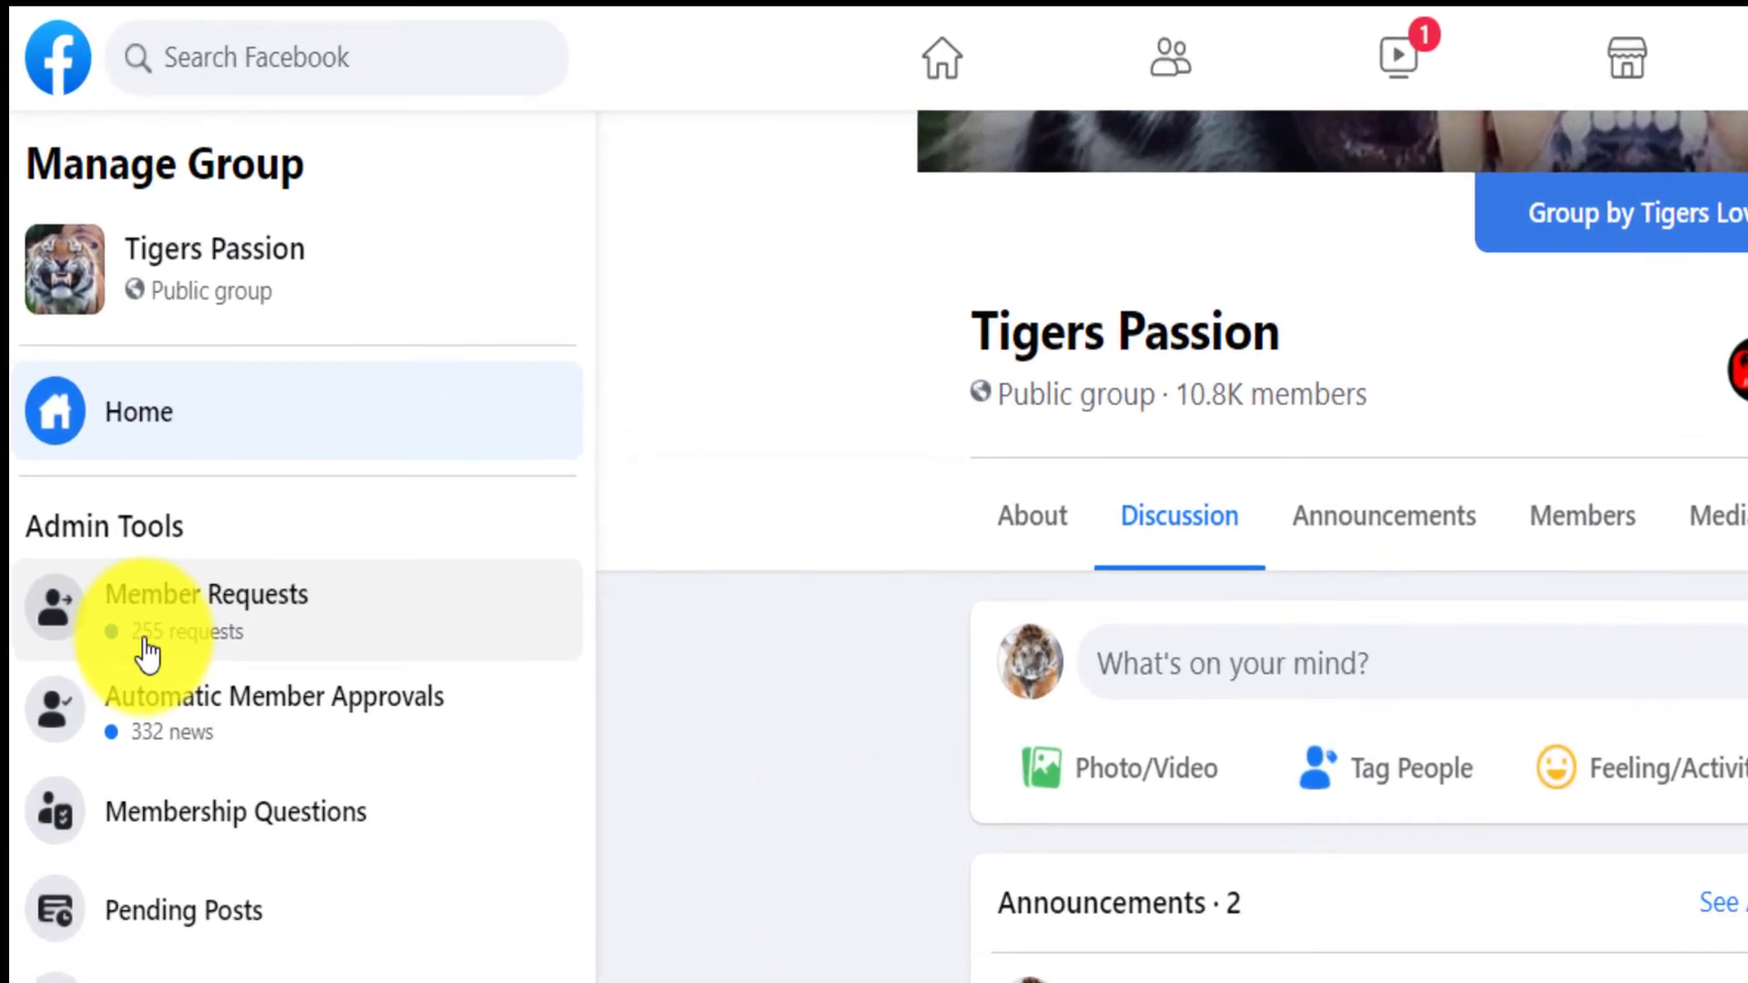
pyautogui.click(93, 394)
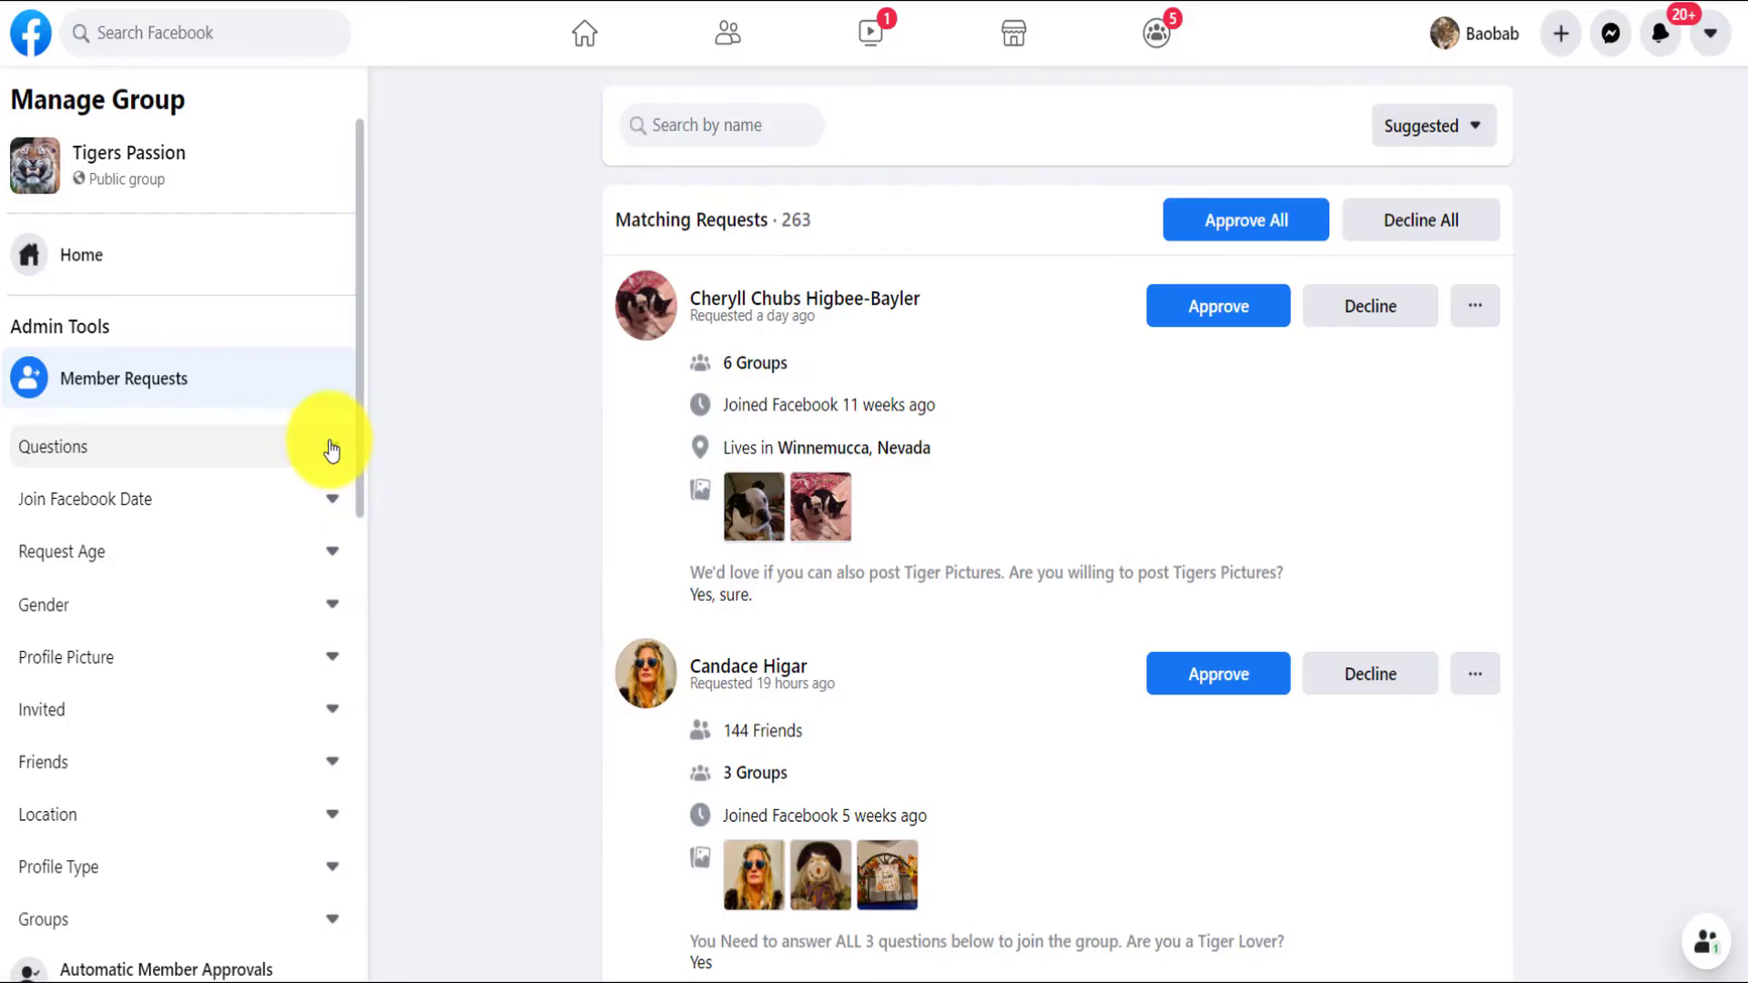
pyautogui.click(545, 727)
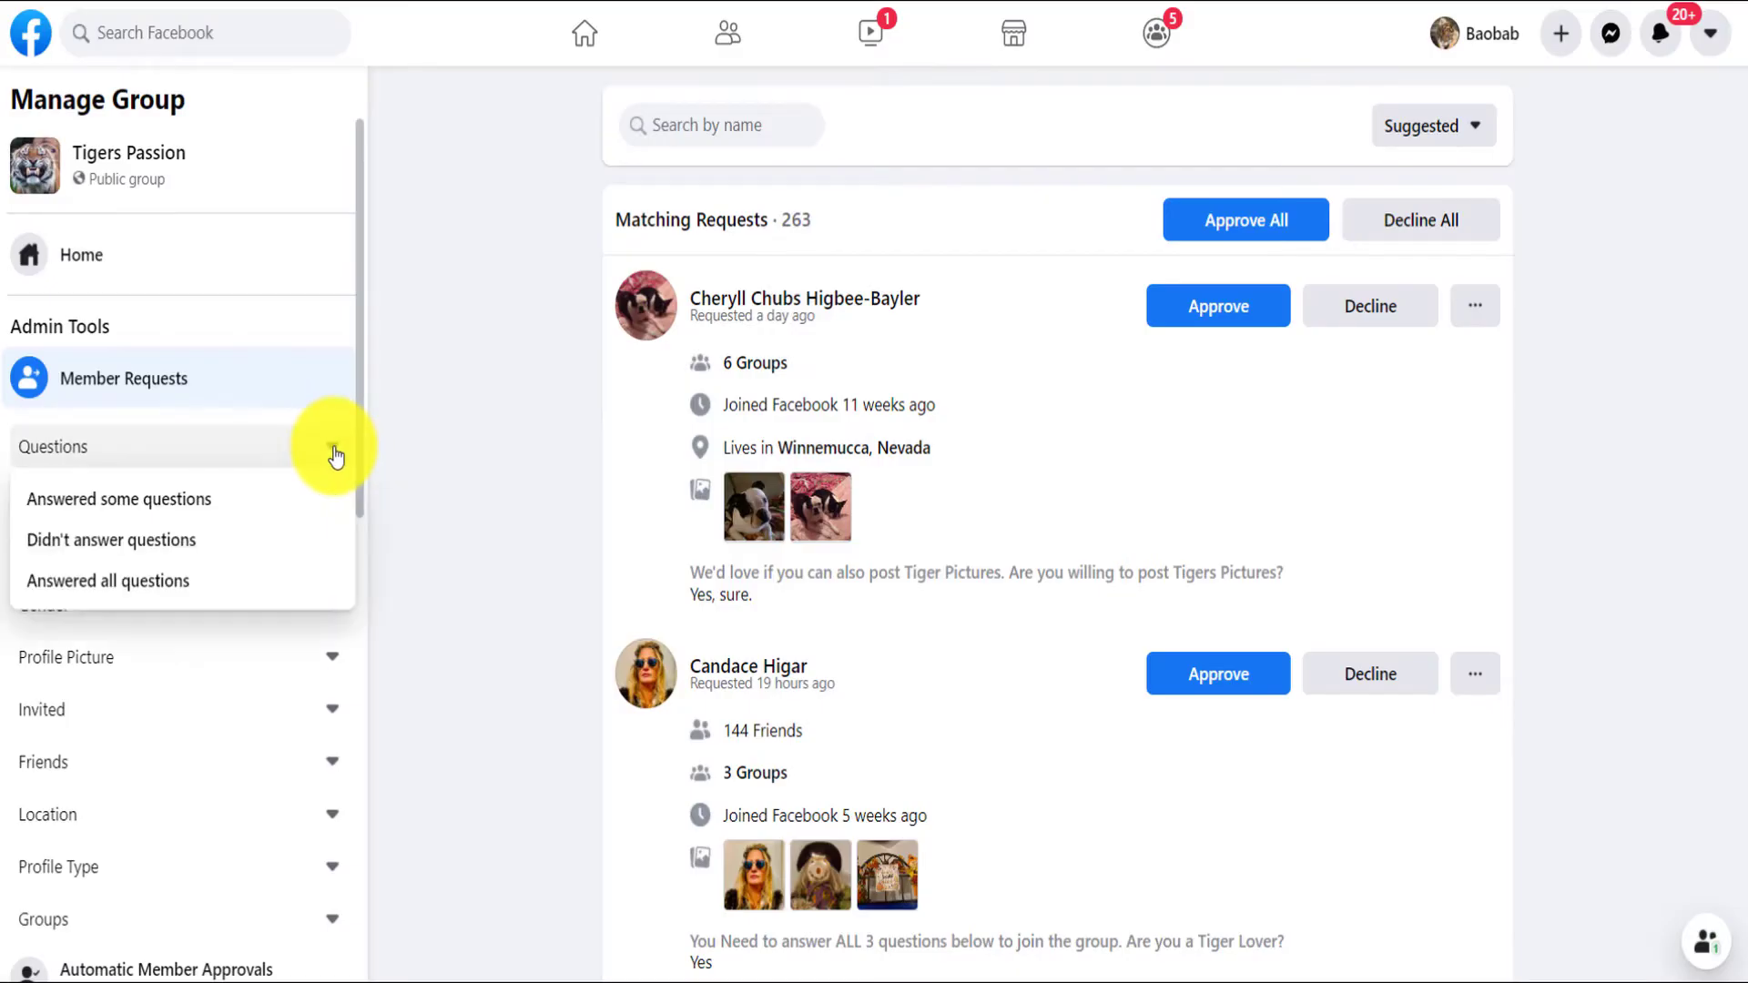
pyautogui.click(125, 581)
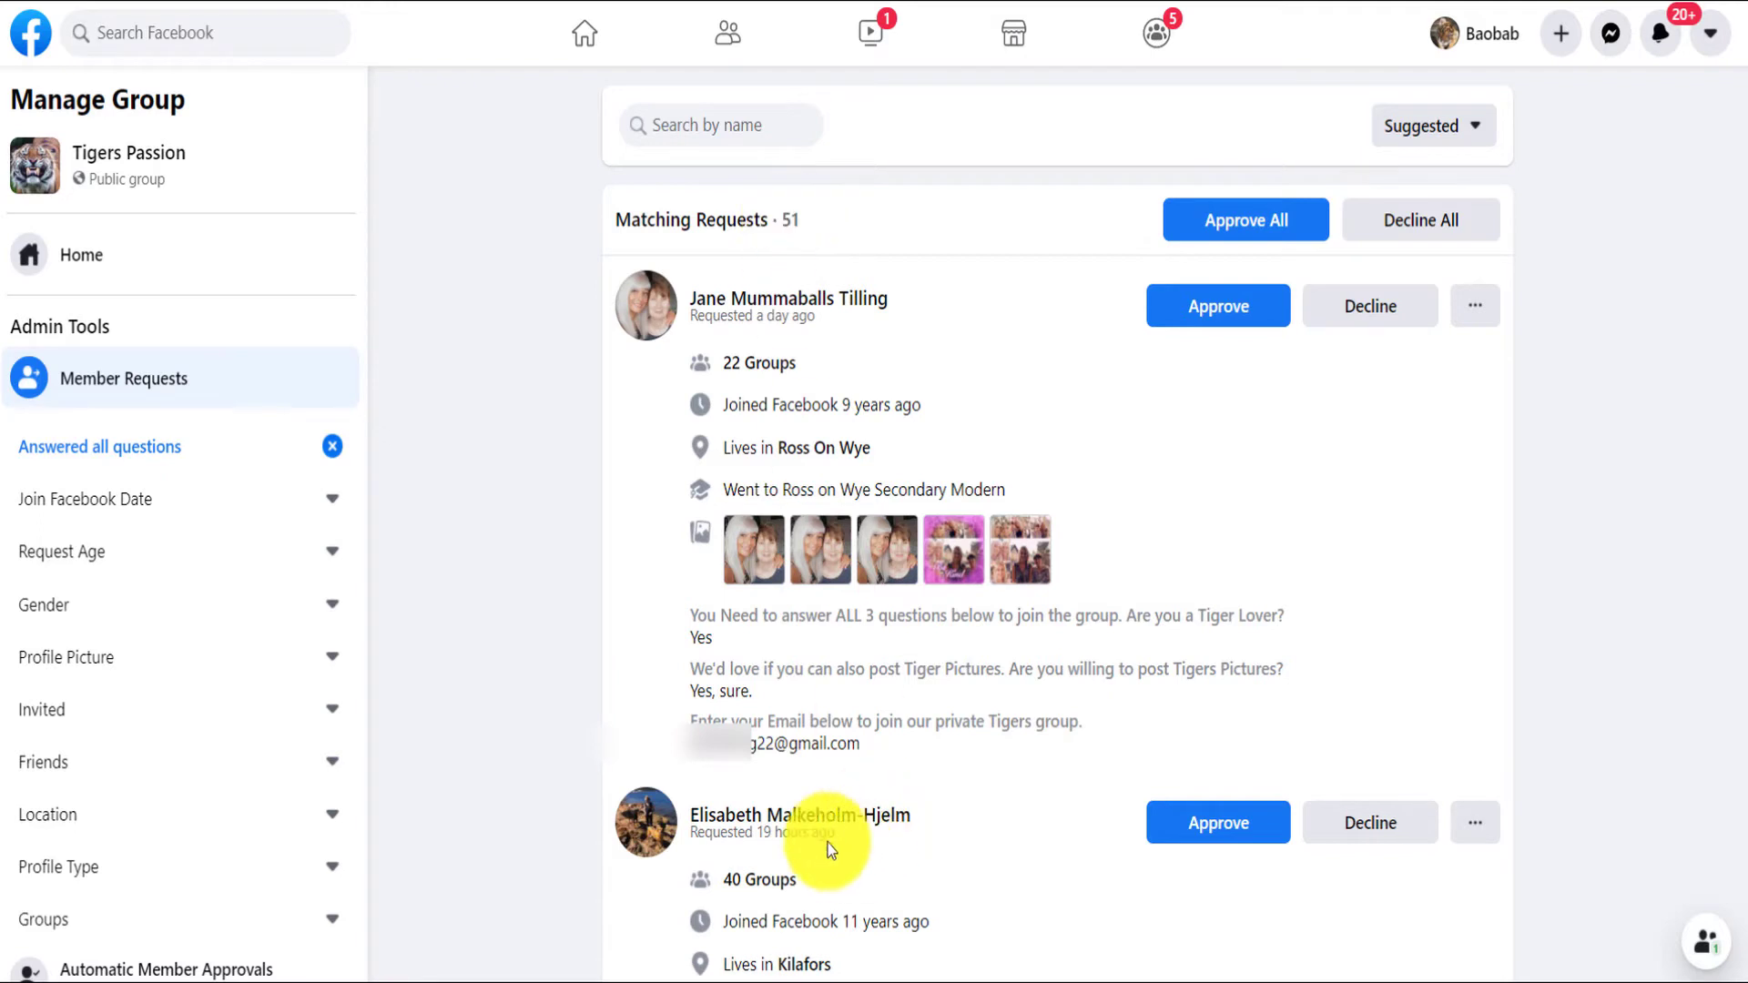
# Custom-approve all filtered member requests through Group Leads, look over the remaining requests and return to the group's home
pyautogui.moveTo(692, 719); pyautogui.dragTo(1084, 722)
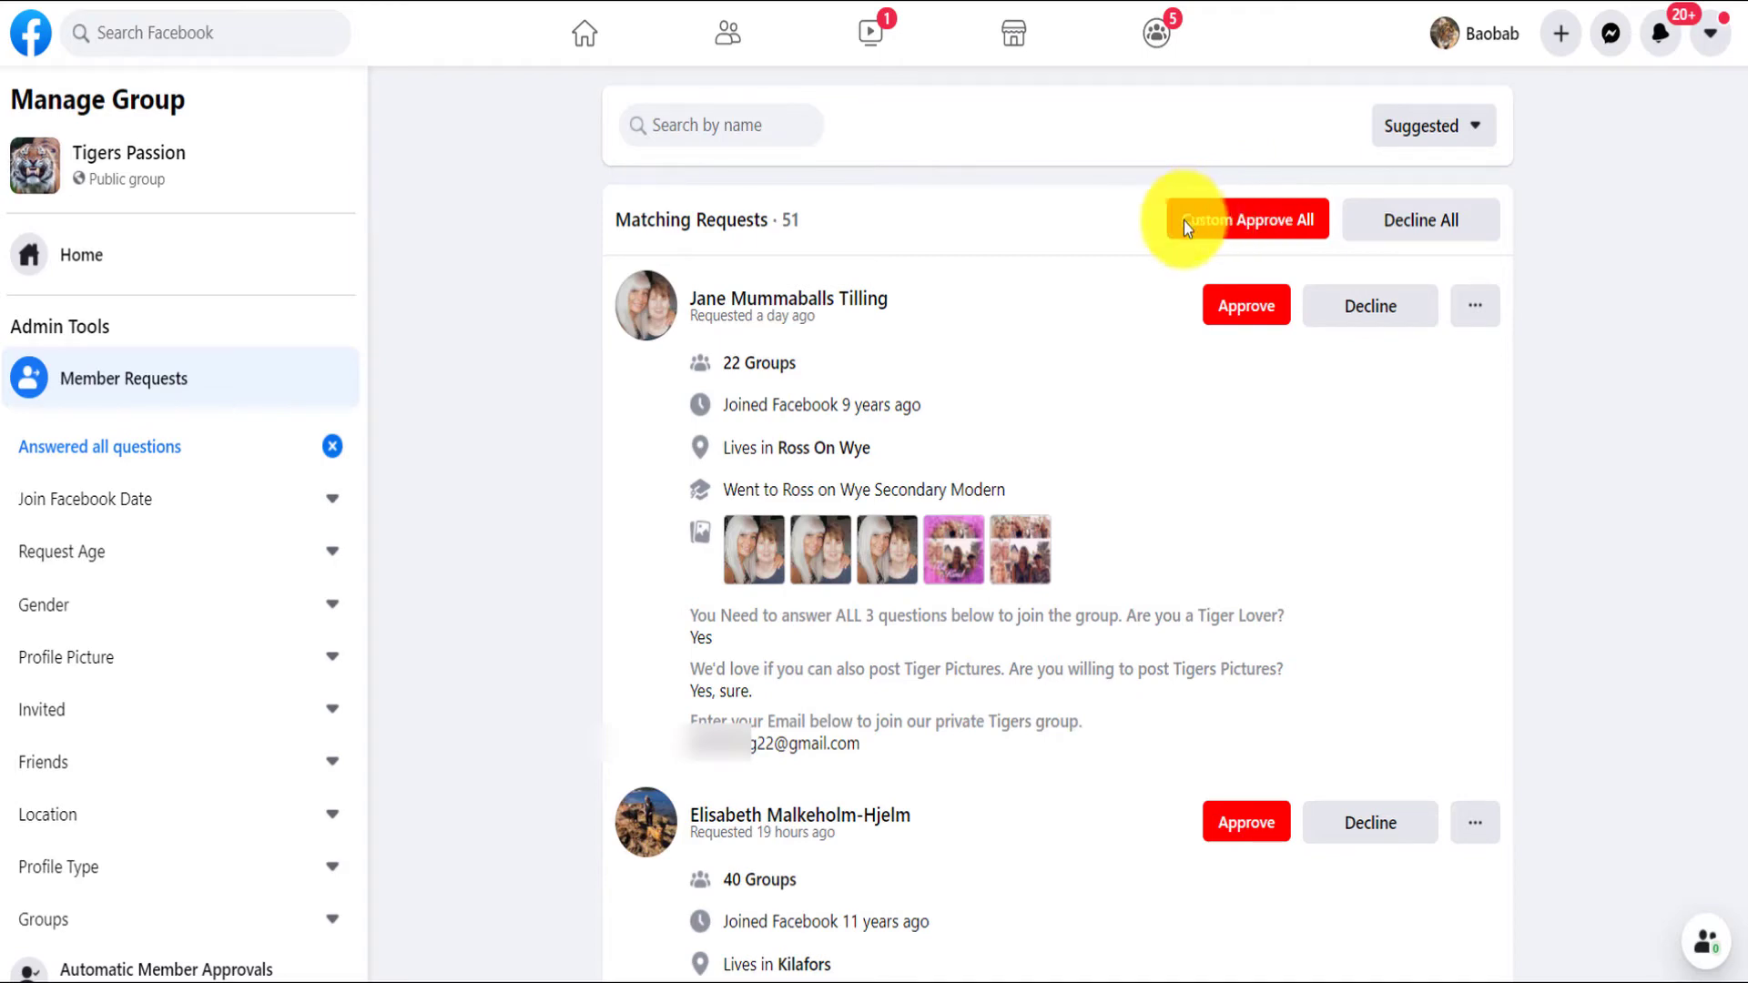
pyautogui.click(1235, 220)
pyautogui.click(173, 861)
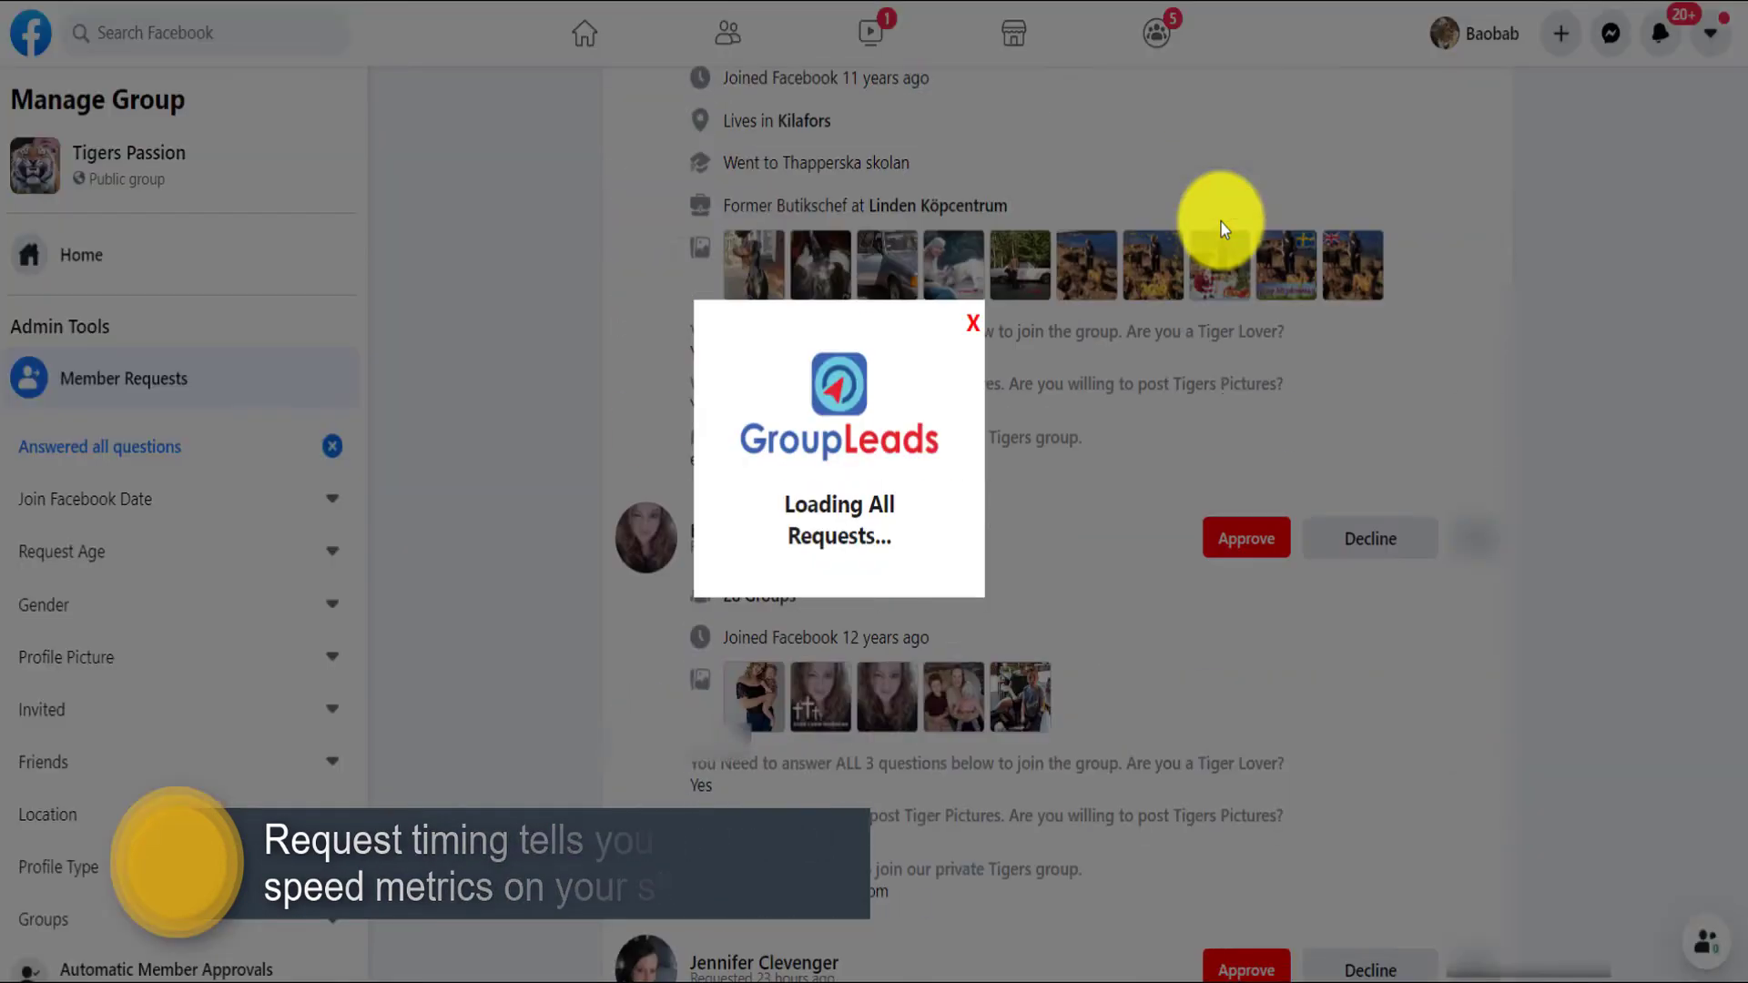
pyautogui.click(1221, 223)
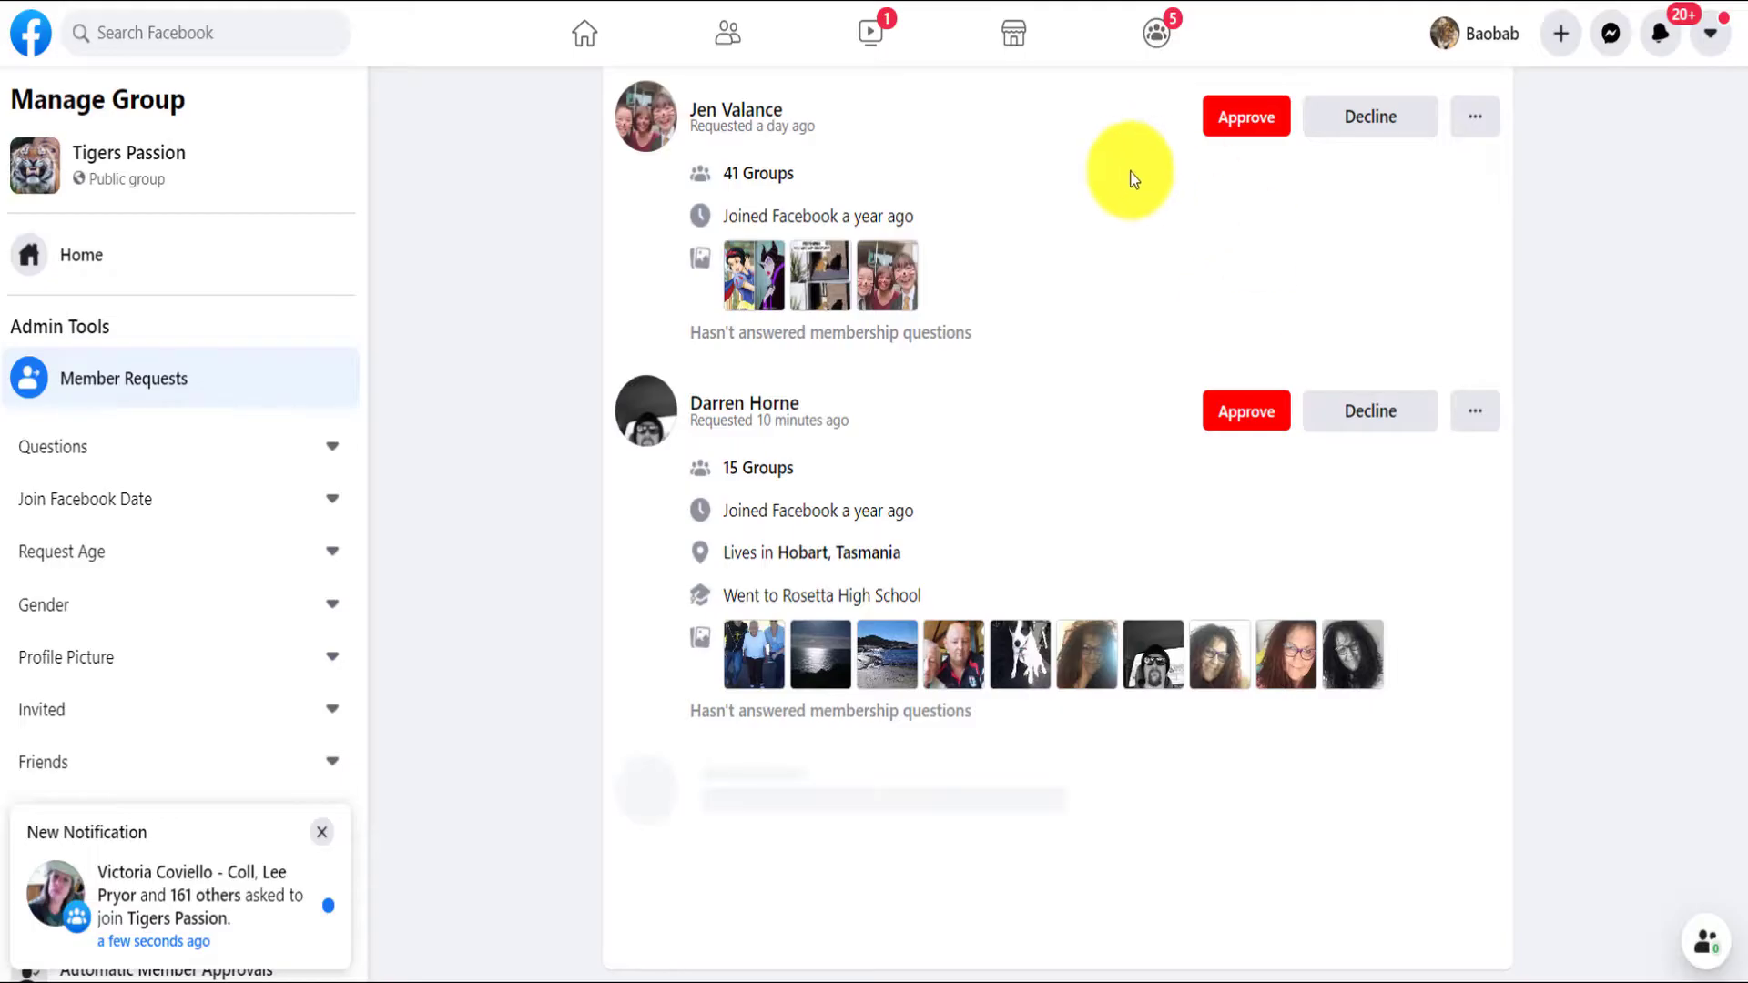
pyautogui.scroll(-10, 1132, 182)
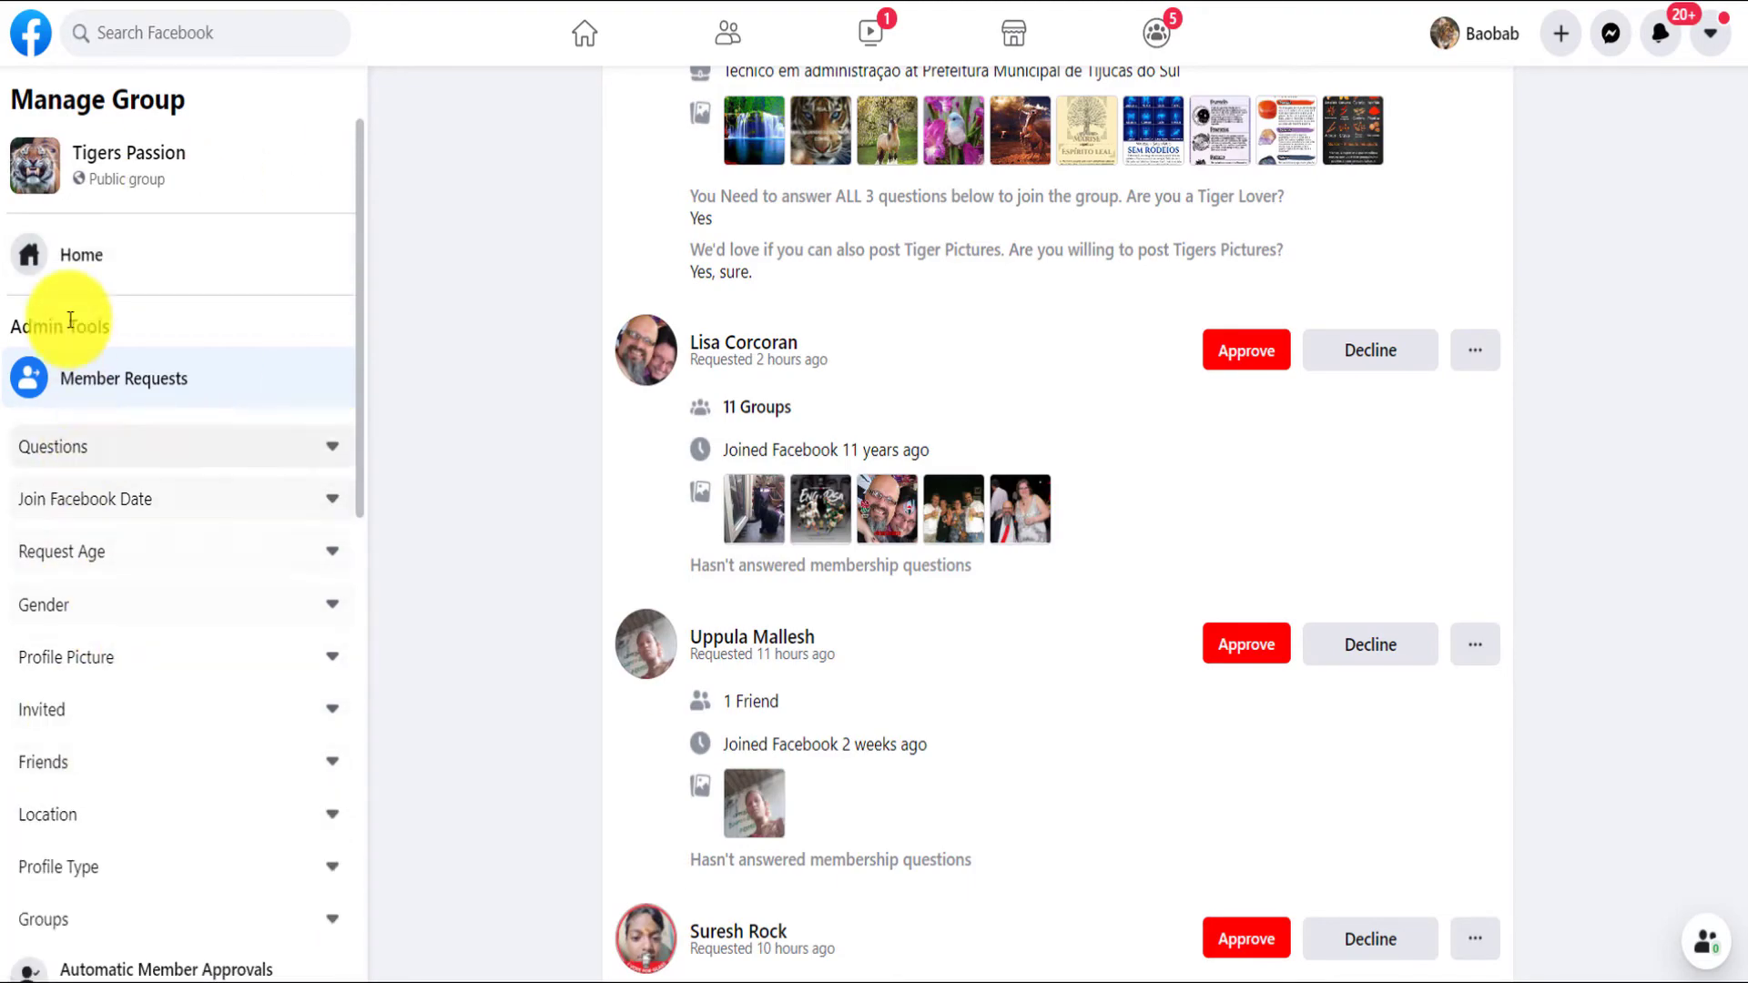
pyautogui.click(72, 246)
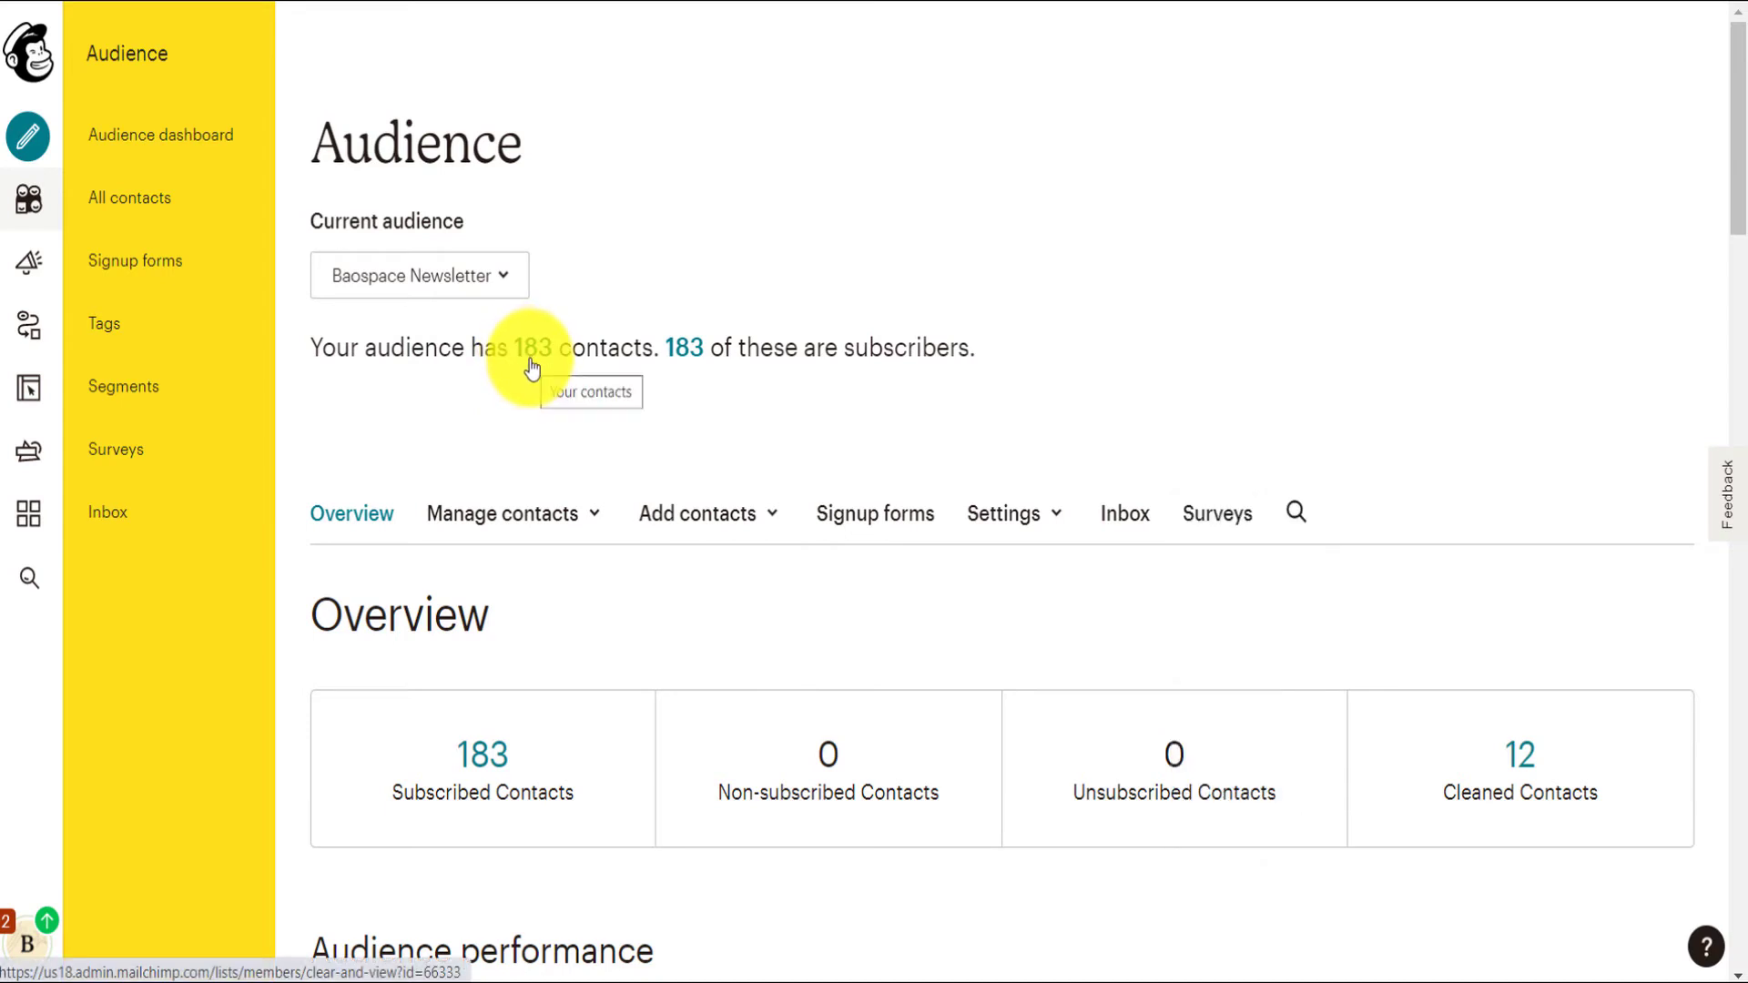
# Switch to MailChimp, refresh the Baospace Newsletter audience and examine its contact count, growth chart and campaign statistics
pyautogui.press('F5')
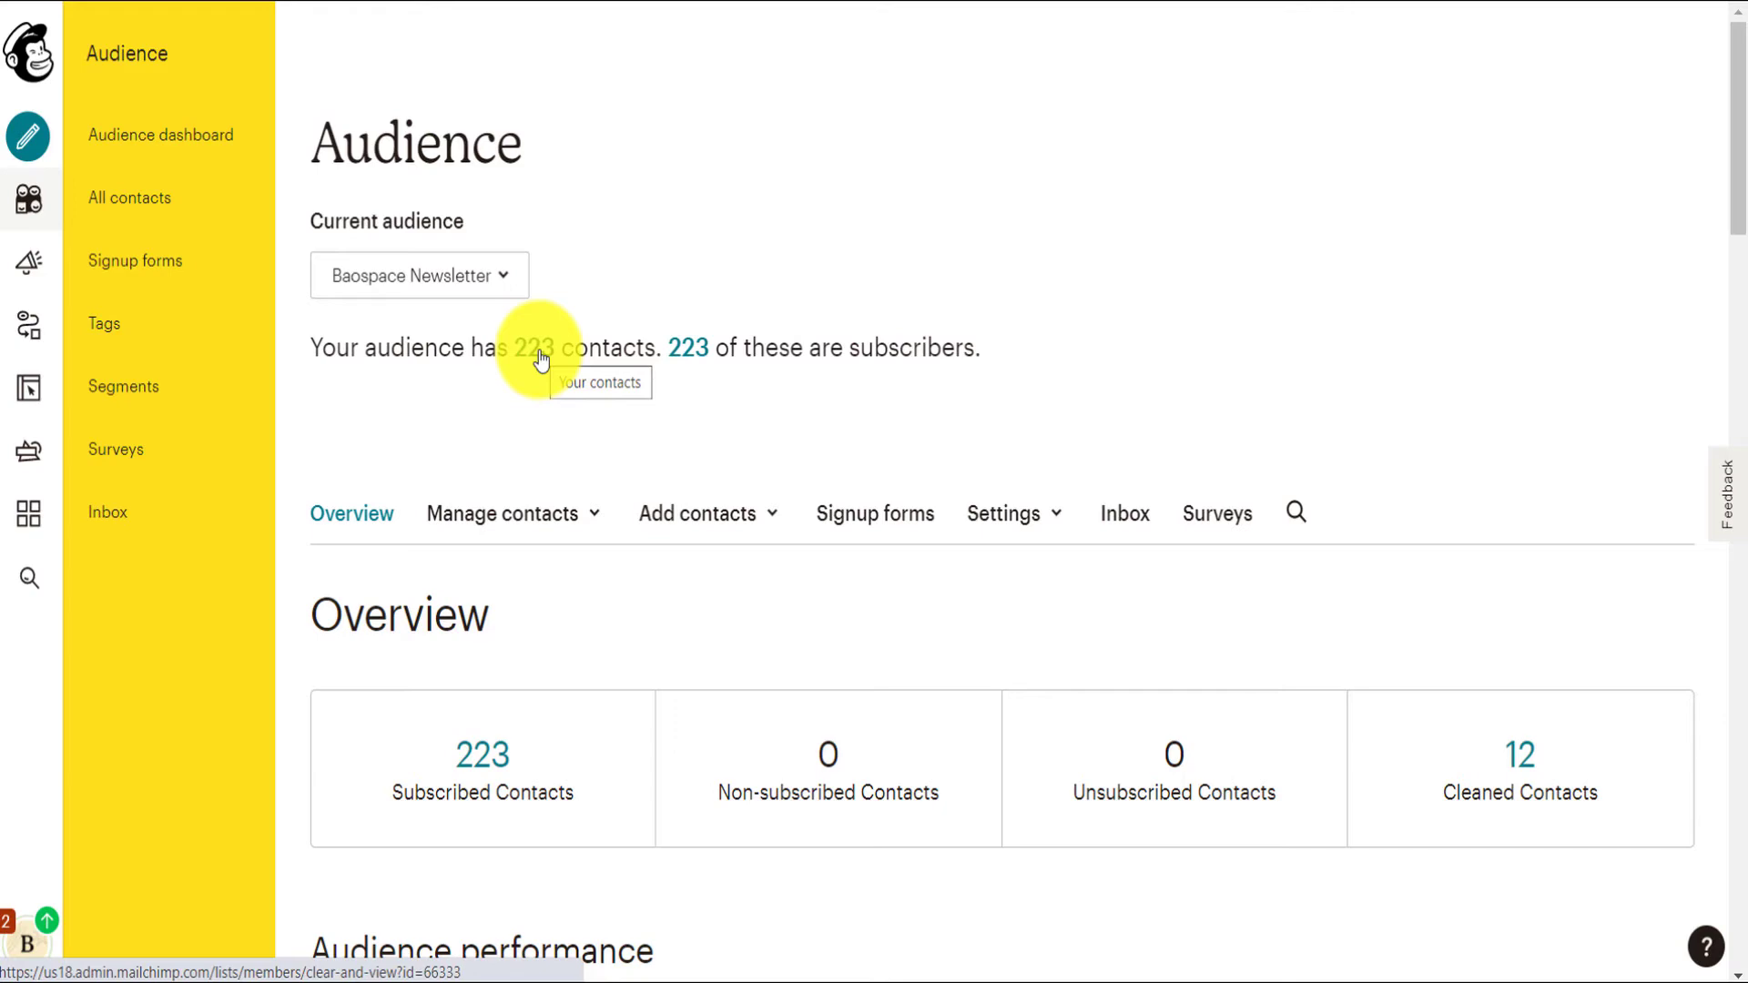
pyautogui.scroll(-10, 1518, 292)
pyautogui.scroll(2, 1721, 282)
pyautogui.moveTo(1734, 281); pyautogui.dragTo(1739, 398)
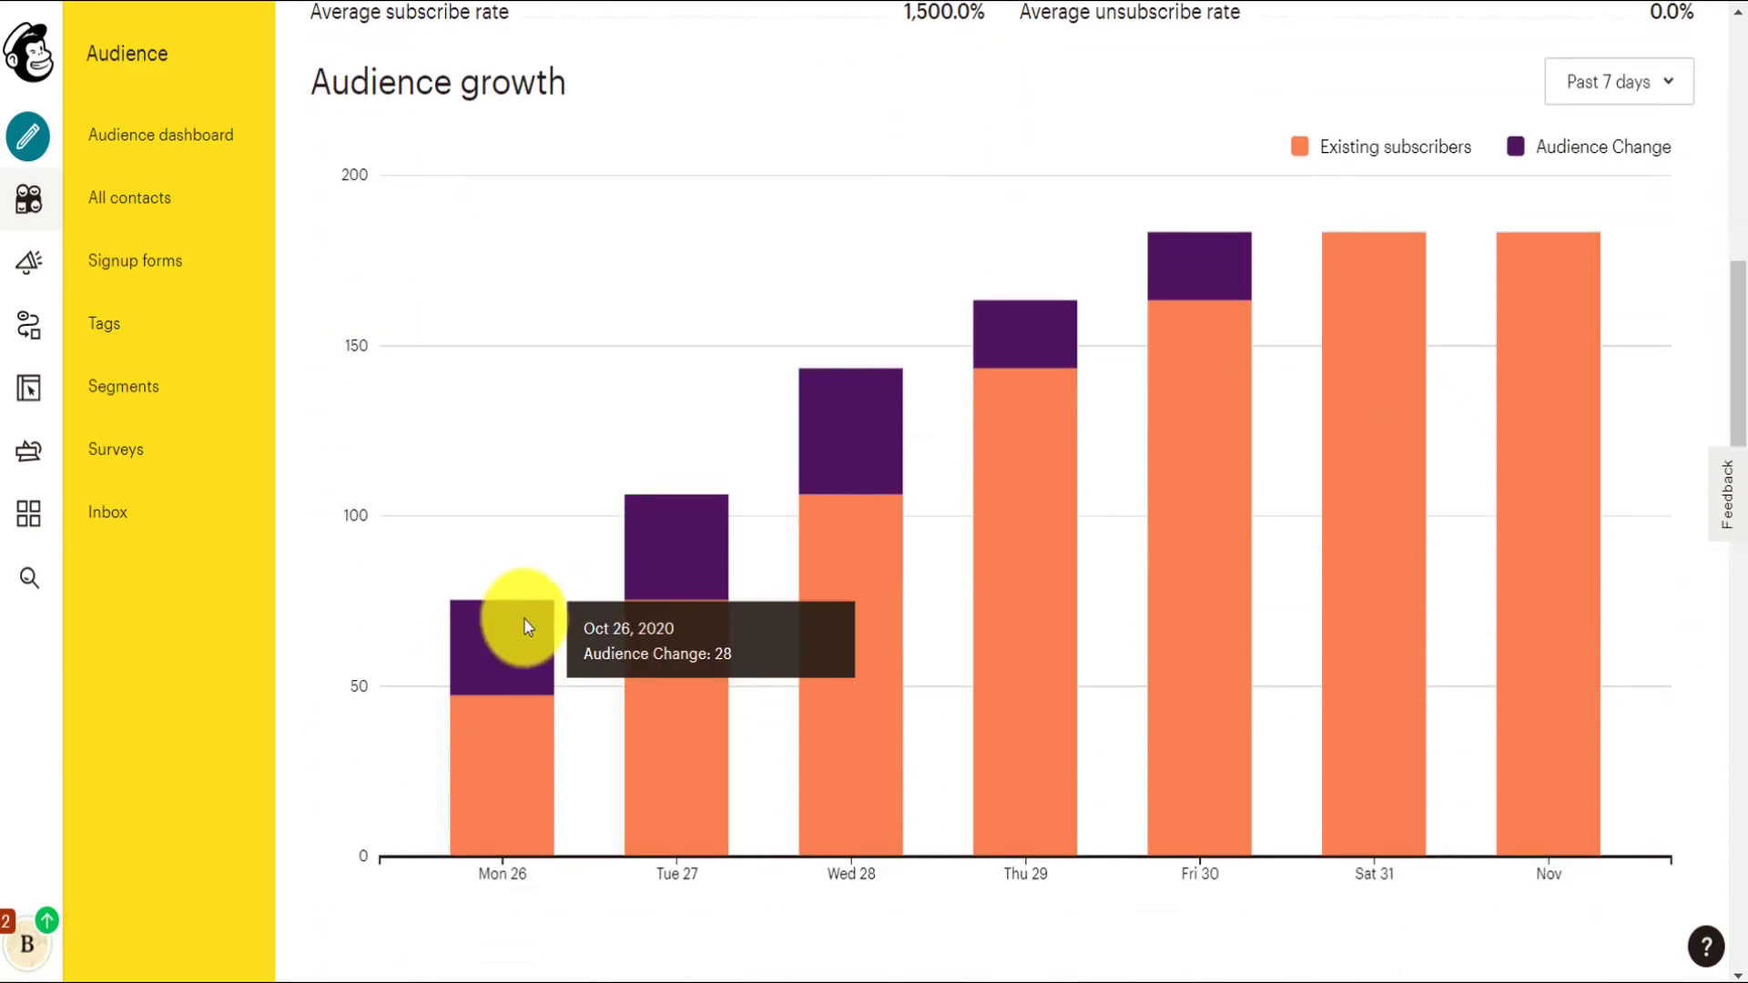
pyautogui.moveTo(643, 594)
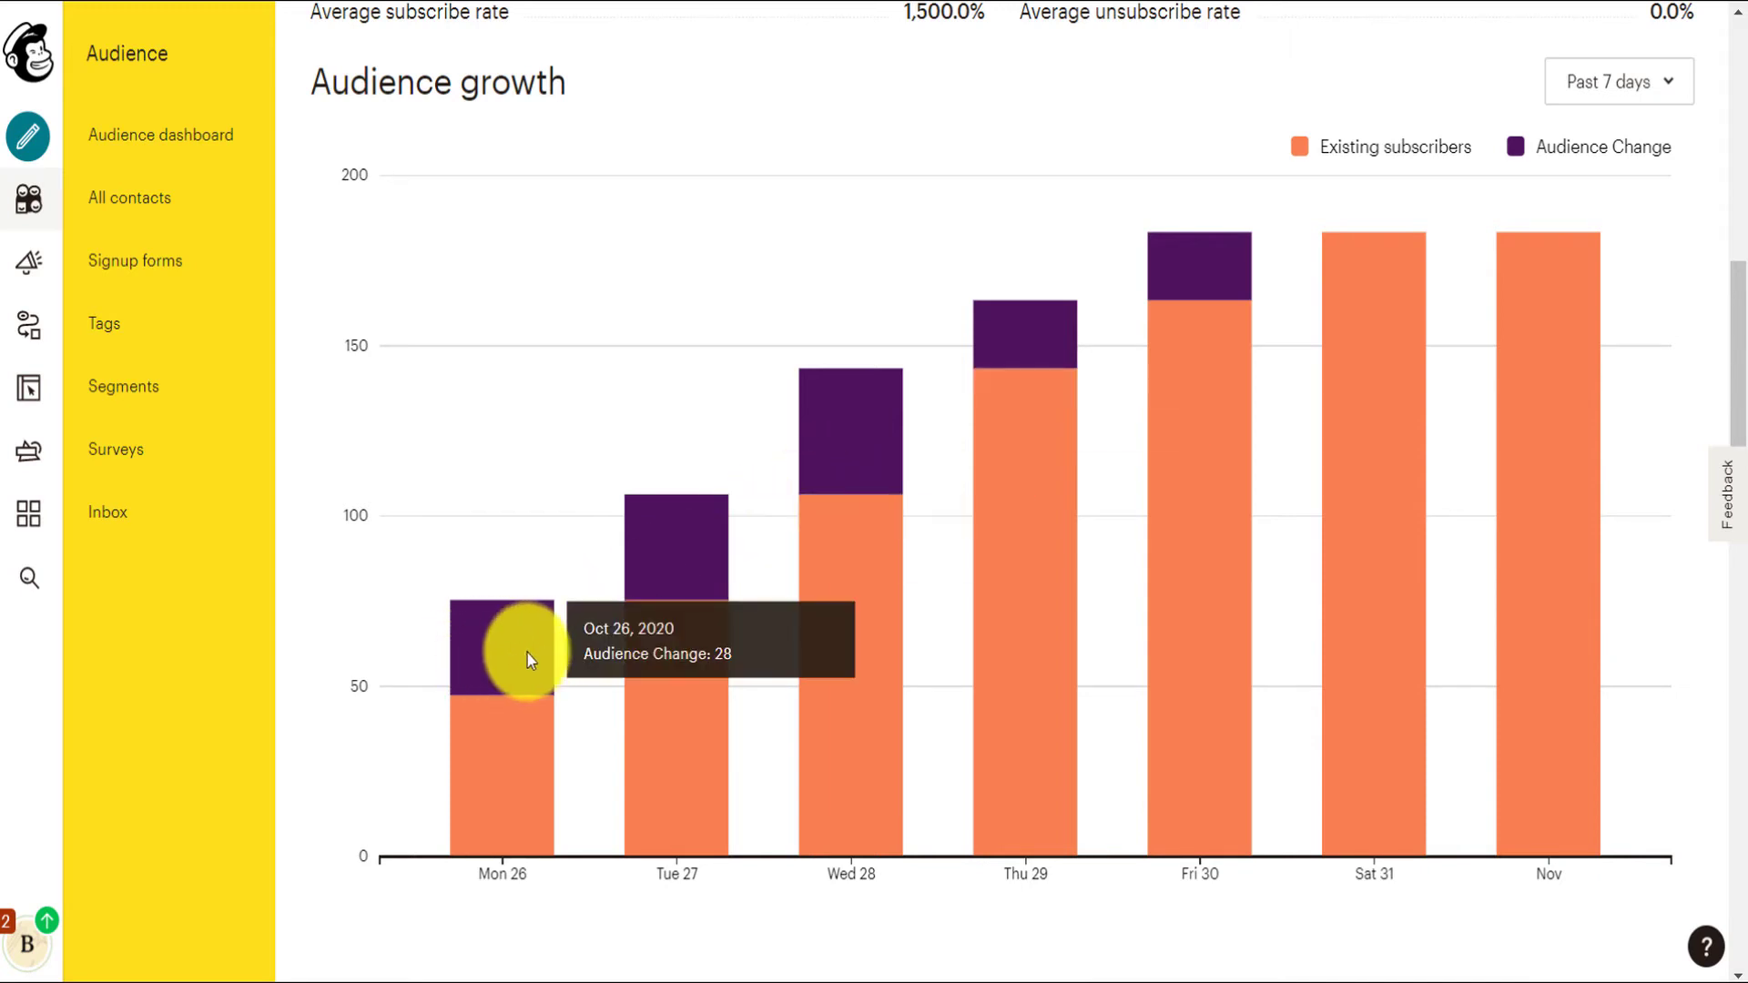
pyautogui.moveTo(535, 603)
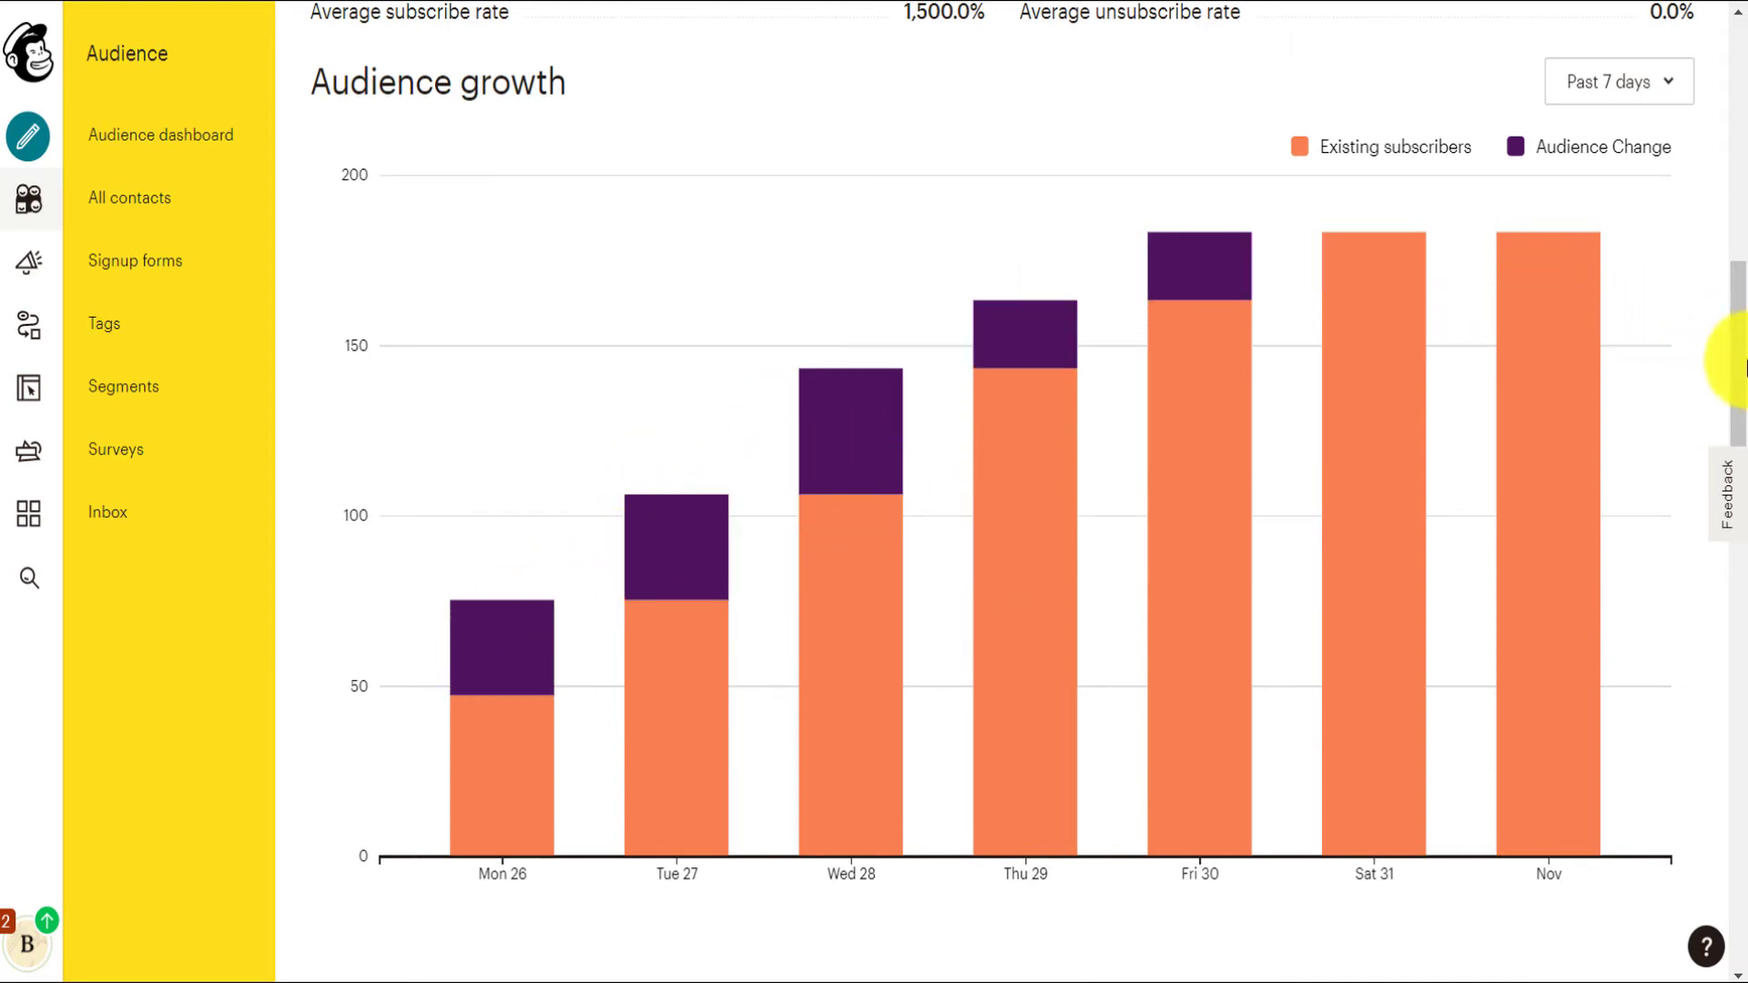
pyautogui.scroll(-5, 1730, 428)
pyautogui.scroll(6, 1730, 365)
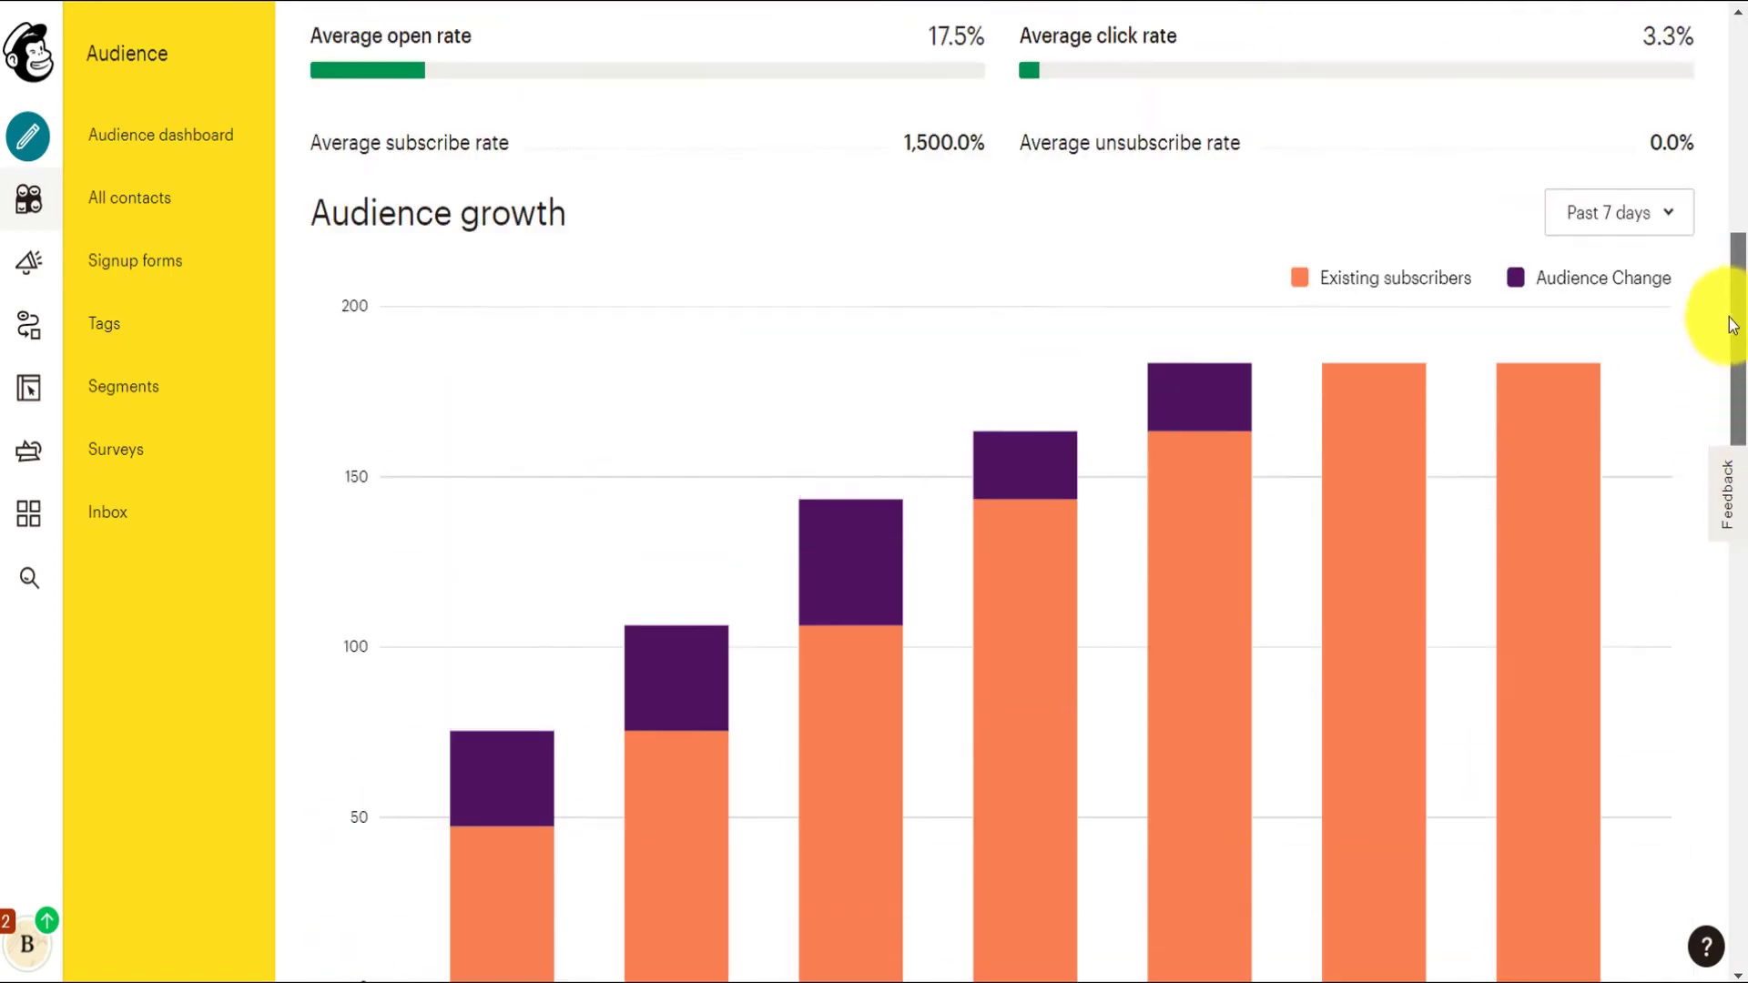
pyautogui.scroll(-12, 1712, 456)
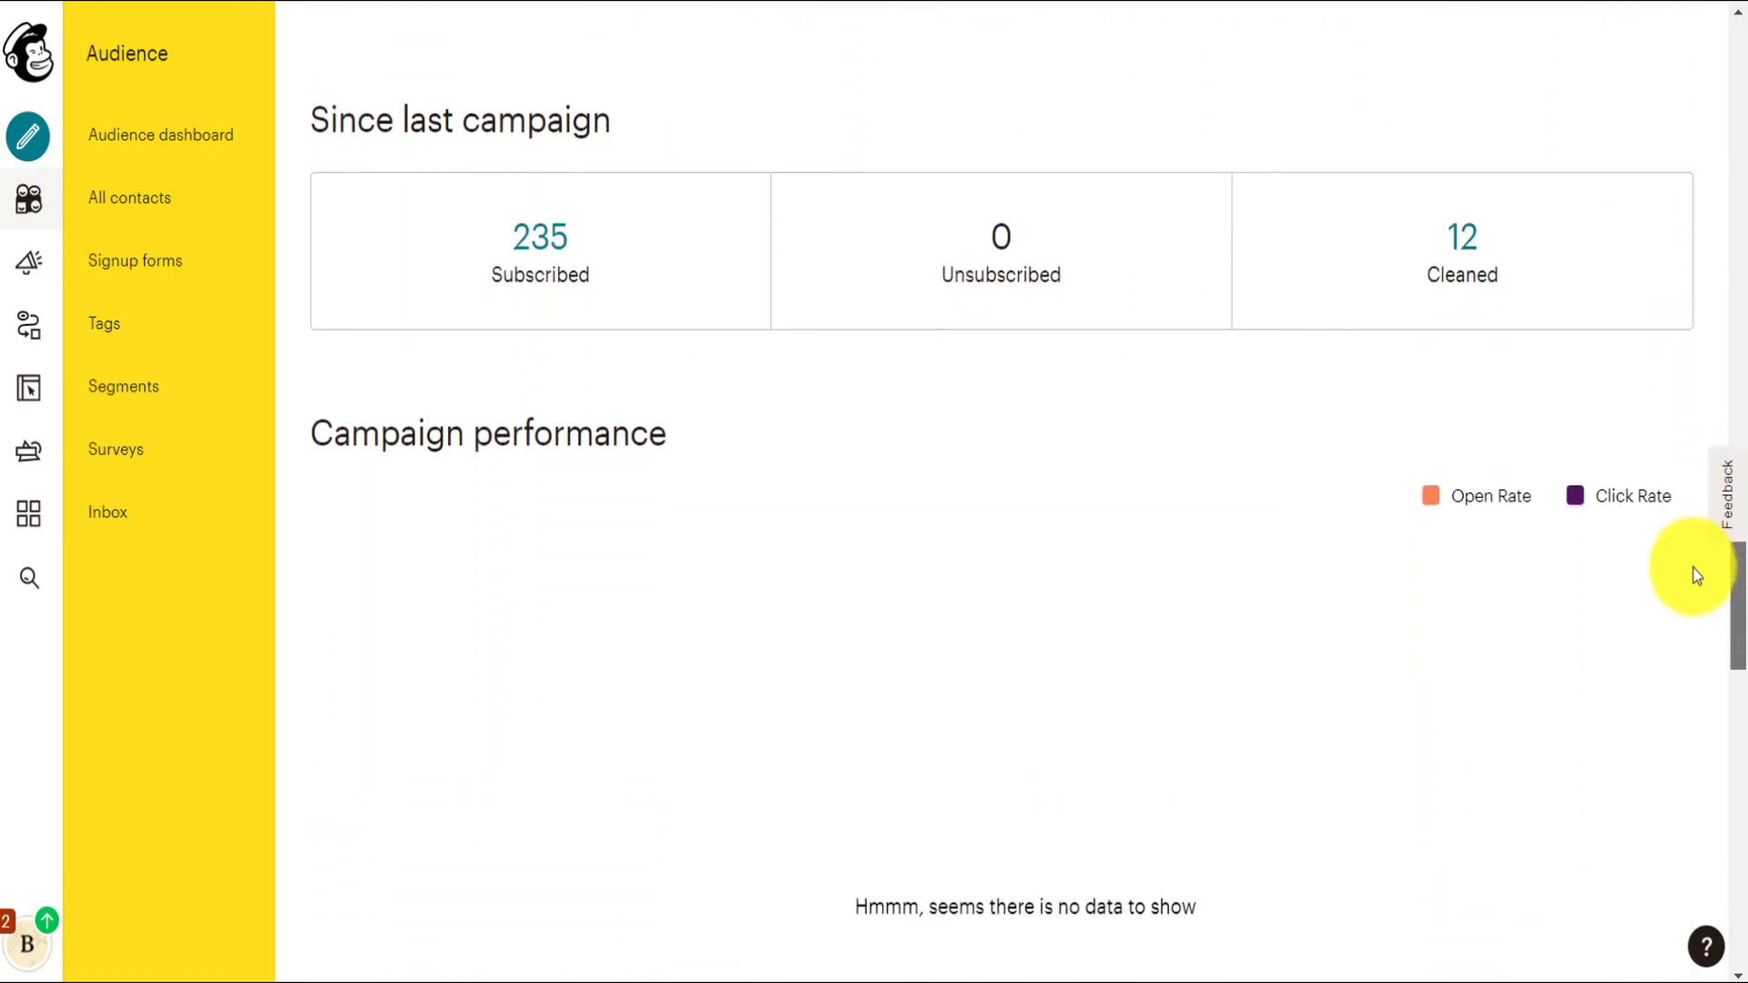
pyautogui.scroll(3, 1705, 473)
pyautogui.scroll(15, 1703, 444)
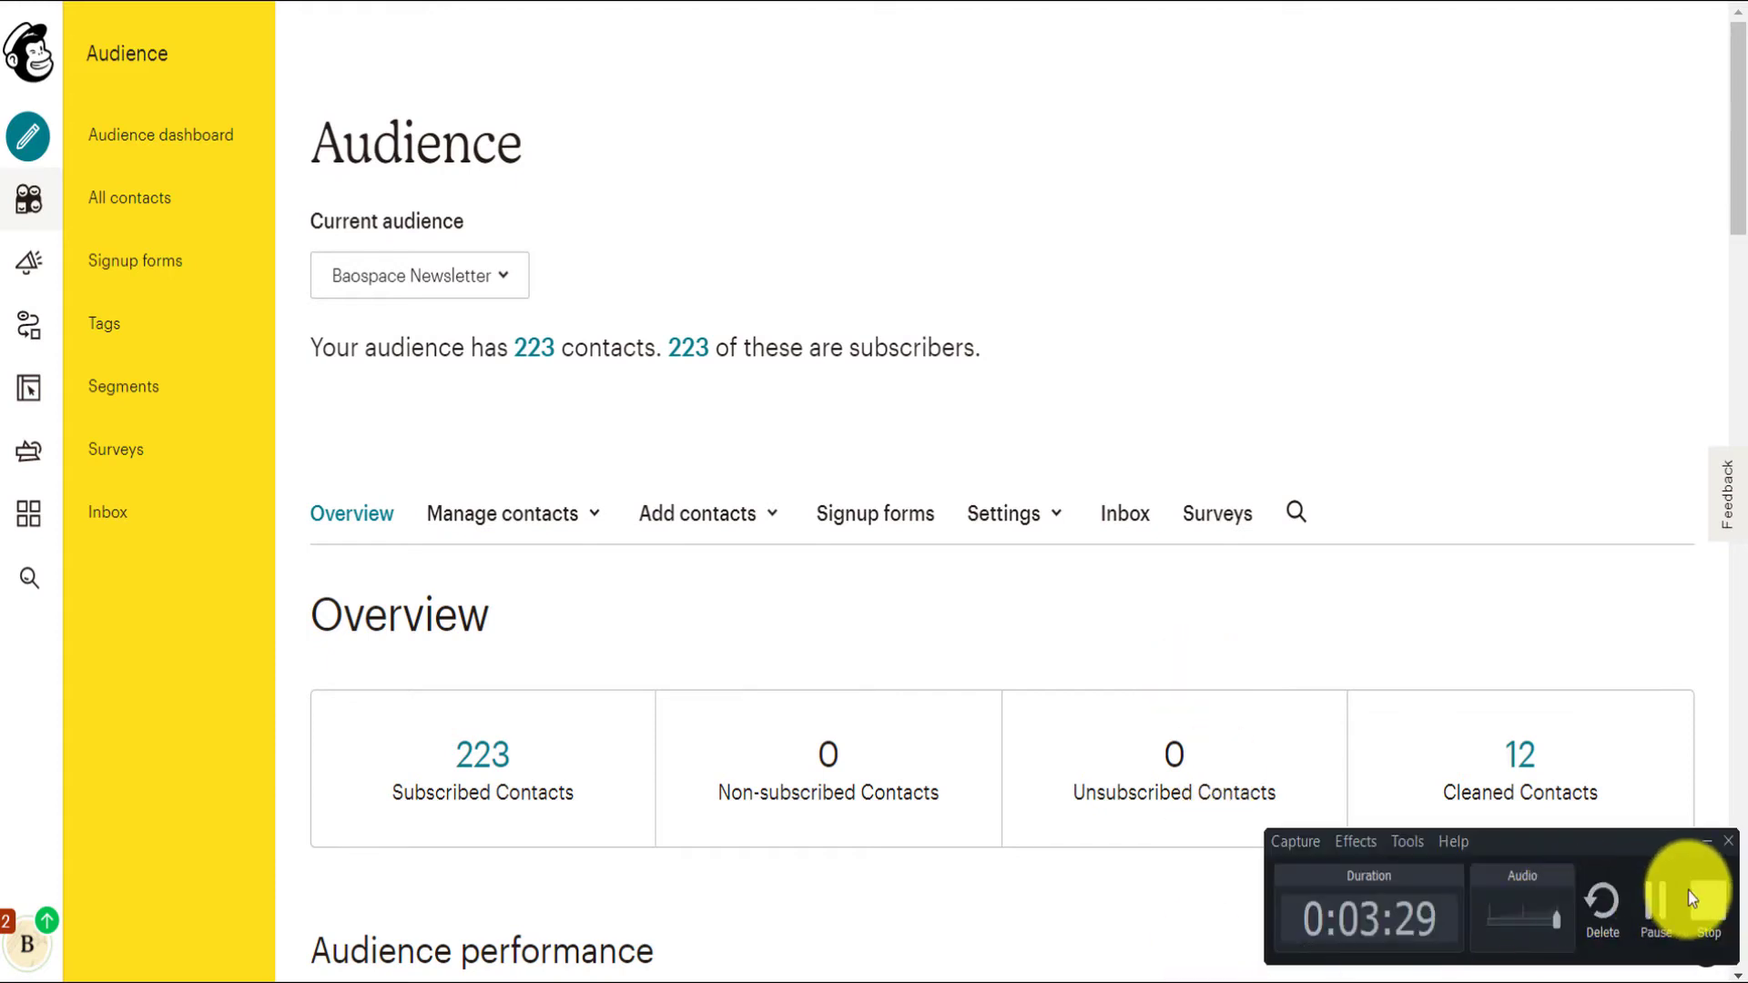
pyautogui.click(1686, 891)
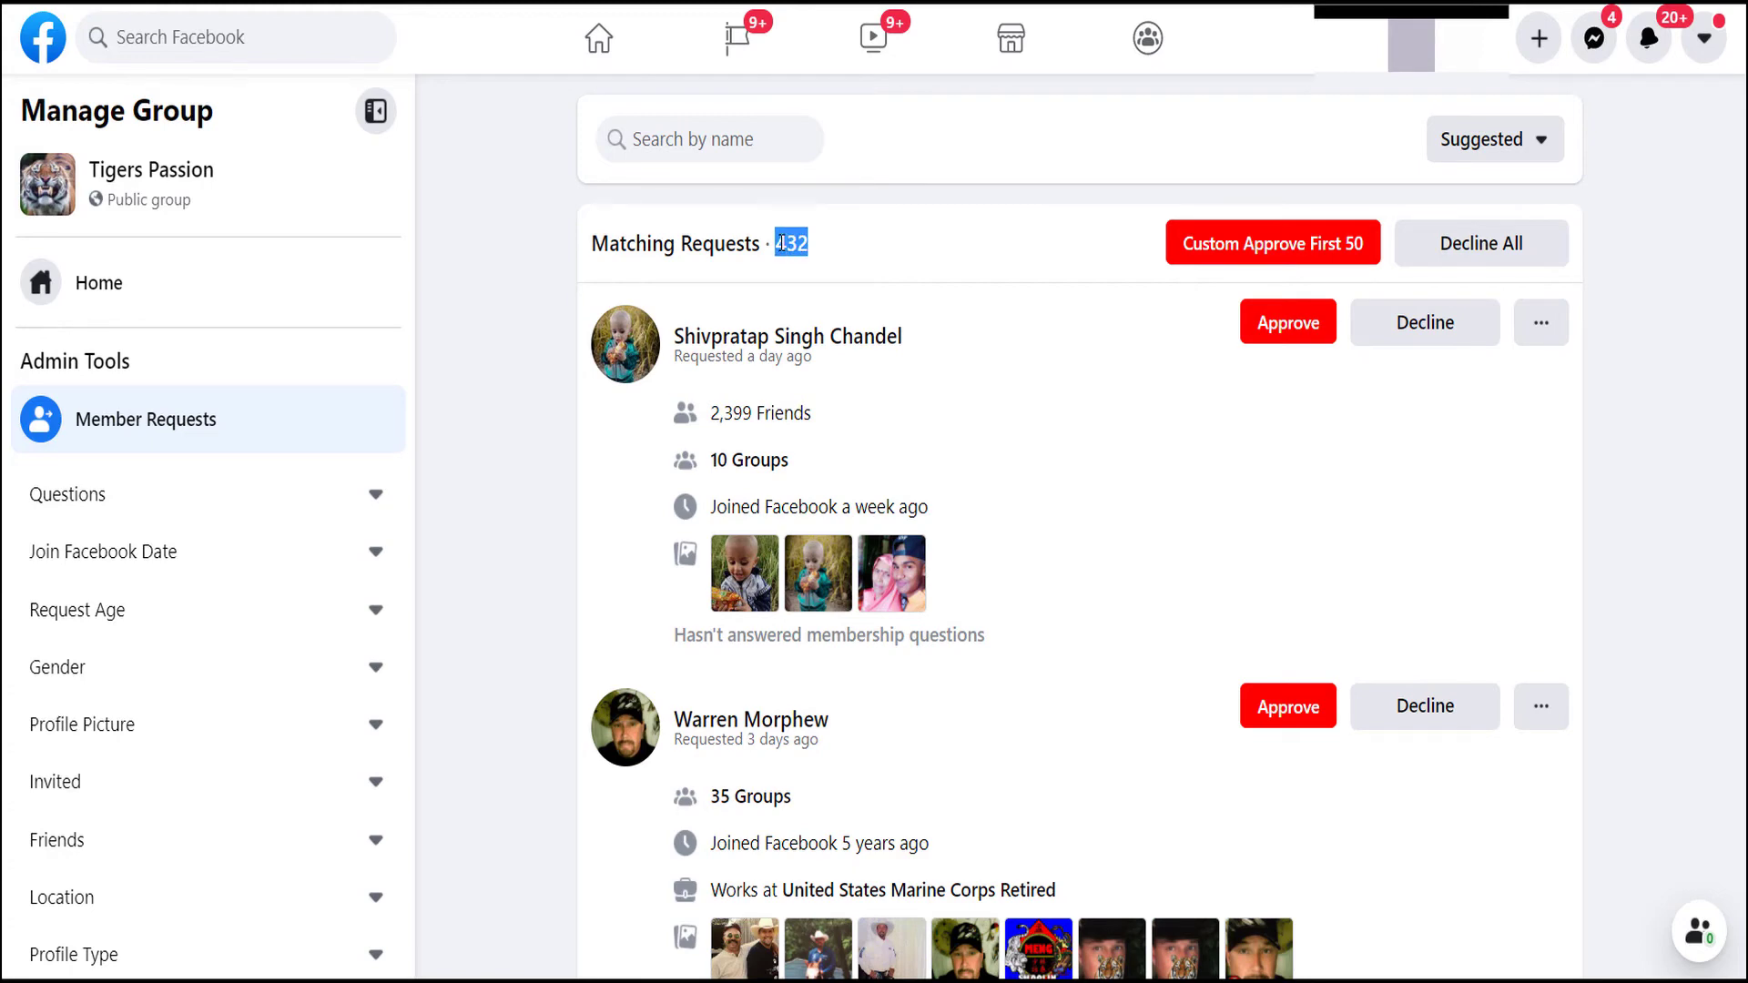
# Switch to the TigersPassion Official Group Leads Spreadsheet and check the last row of collected leads
pyautogui.hotkey('alt', 'Tab')
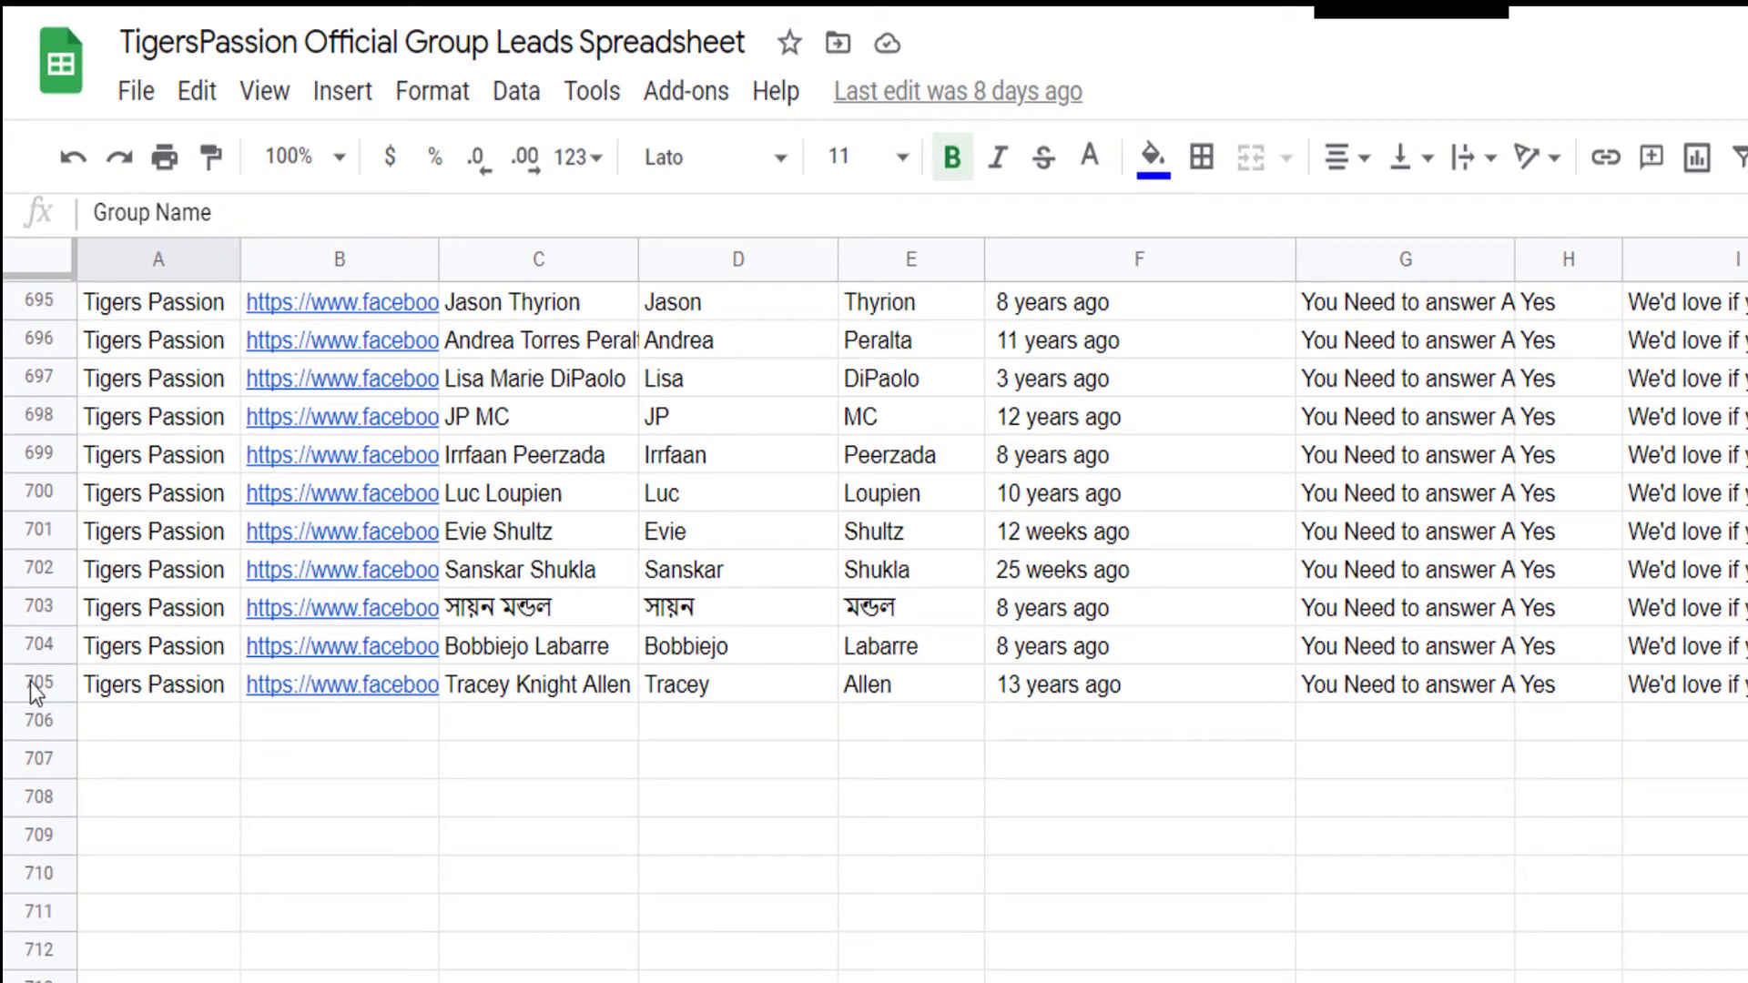
pyautogui.click(35, 685)
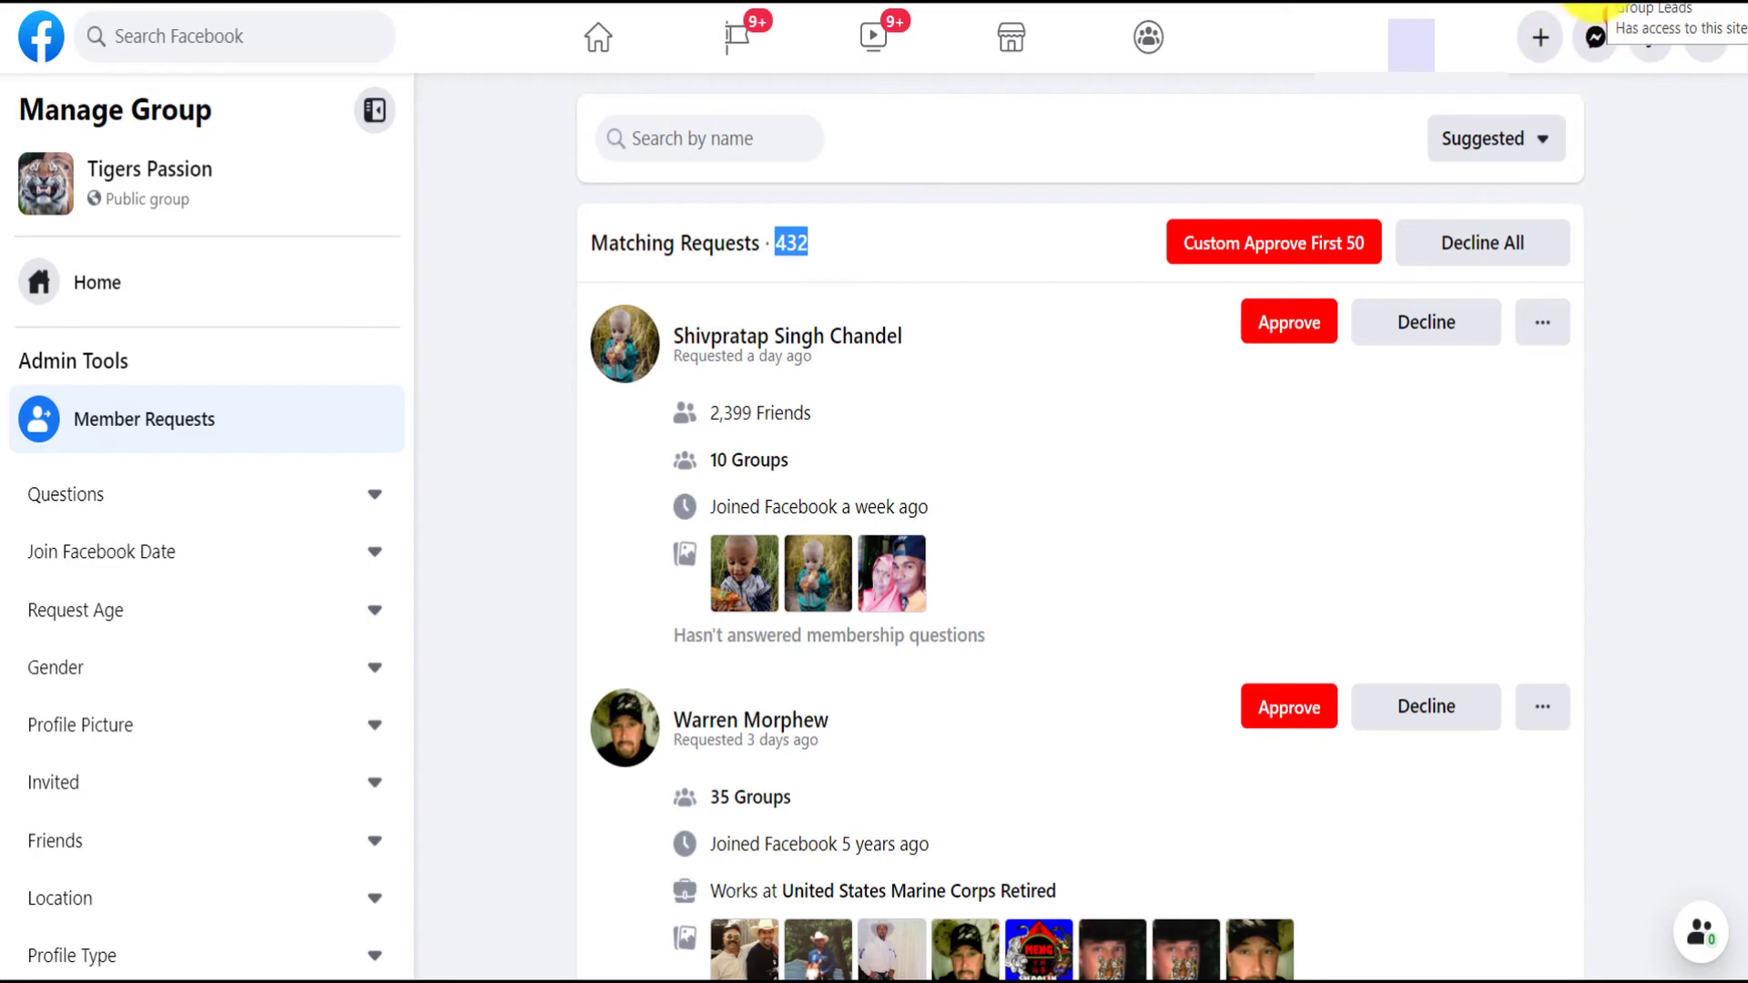
# Open the Group Leads extension's details from its management option and turn the extension off
pyautogui.rightClick(1584, 13)
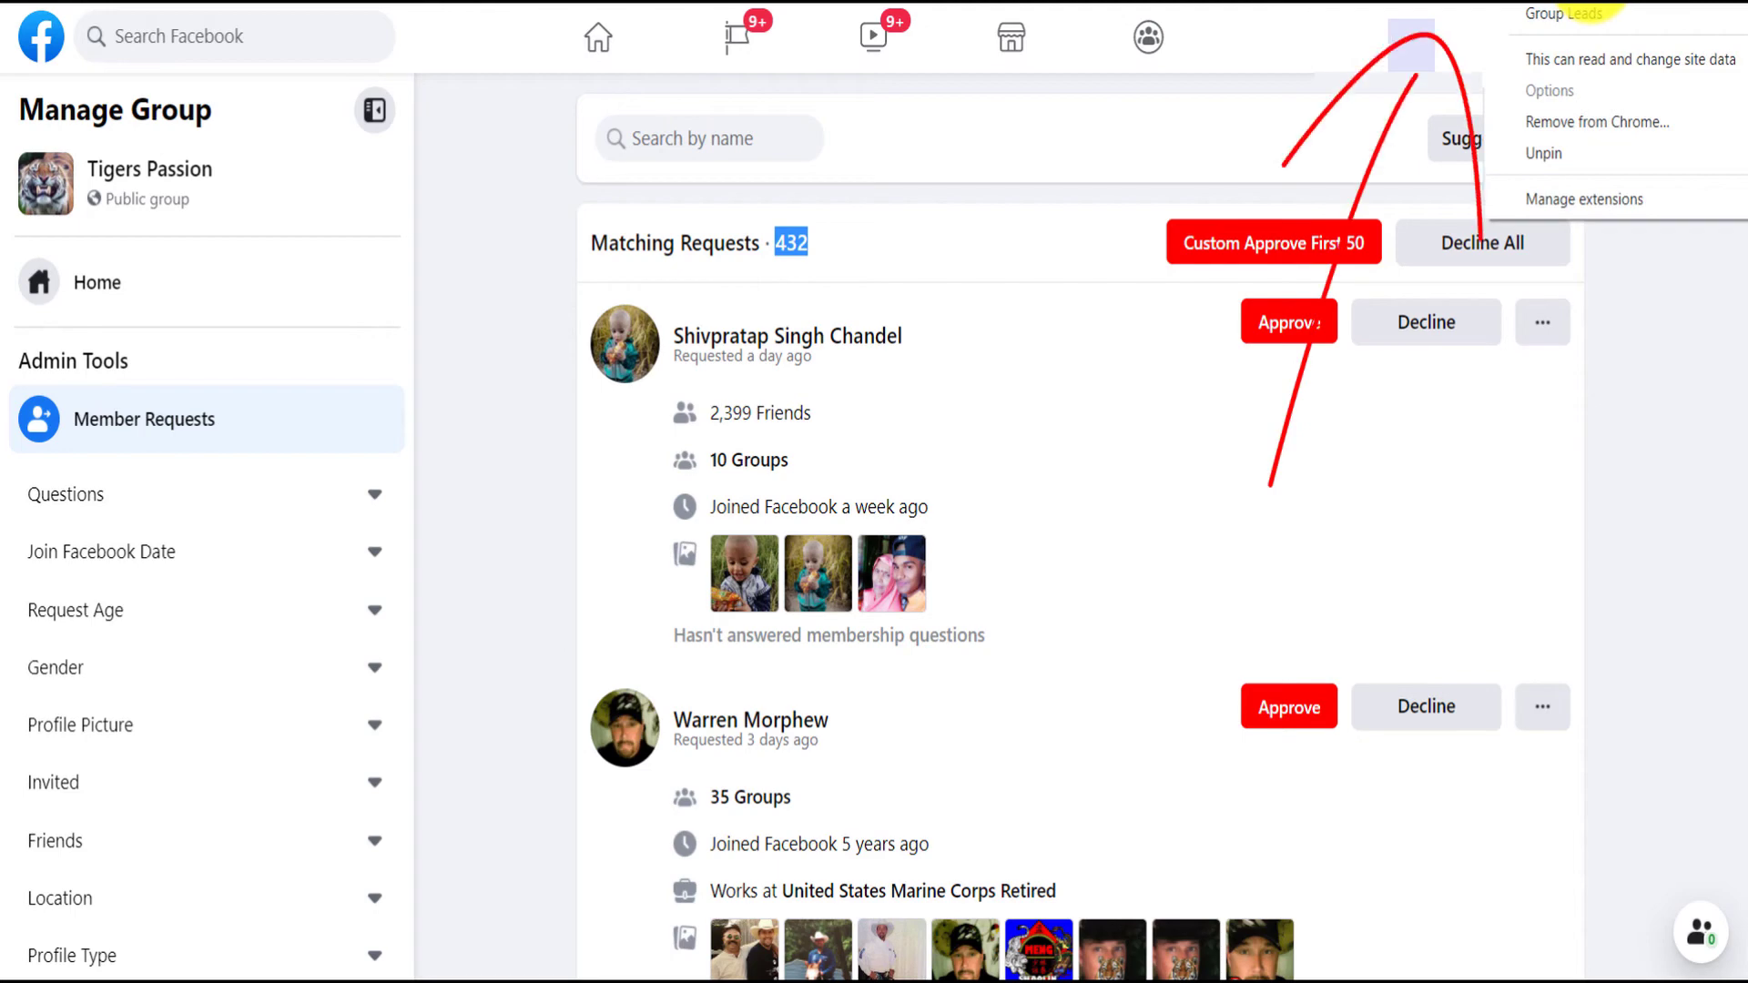
pyautogui.click(1575, 195)
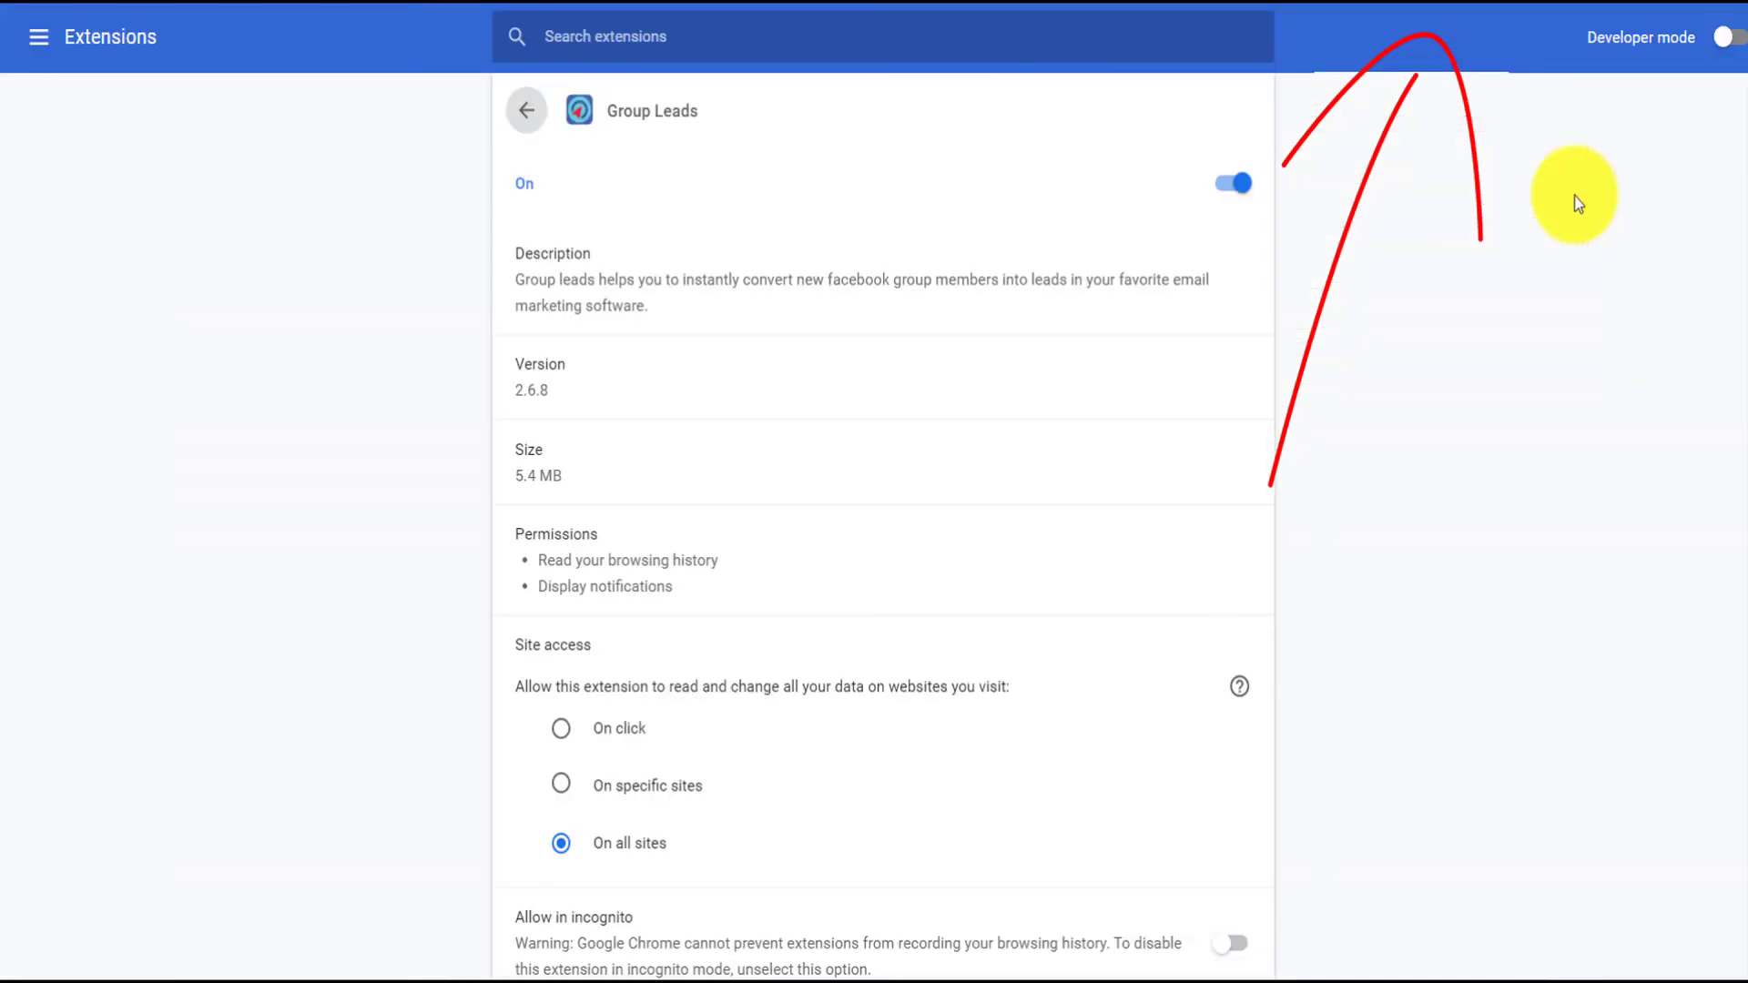
pyautogui.click(1233, 189)
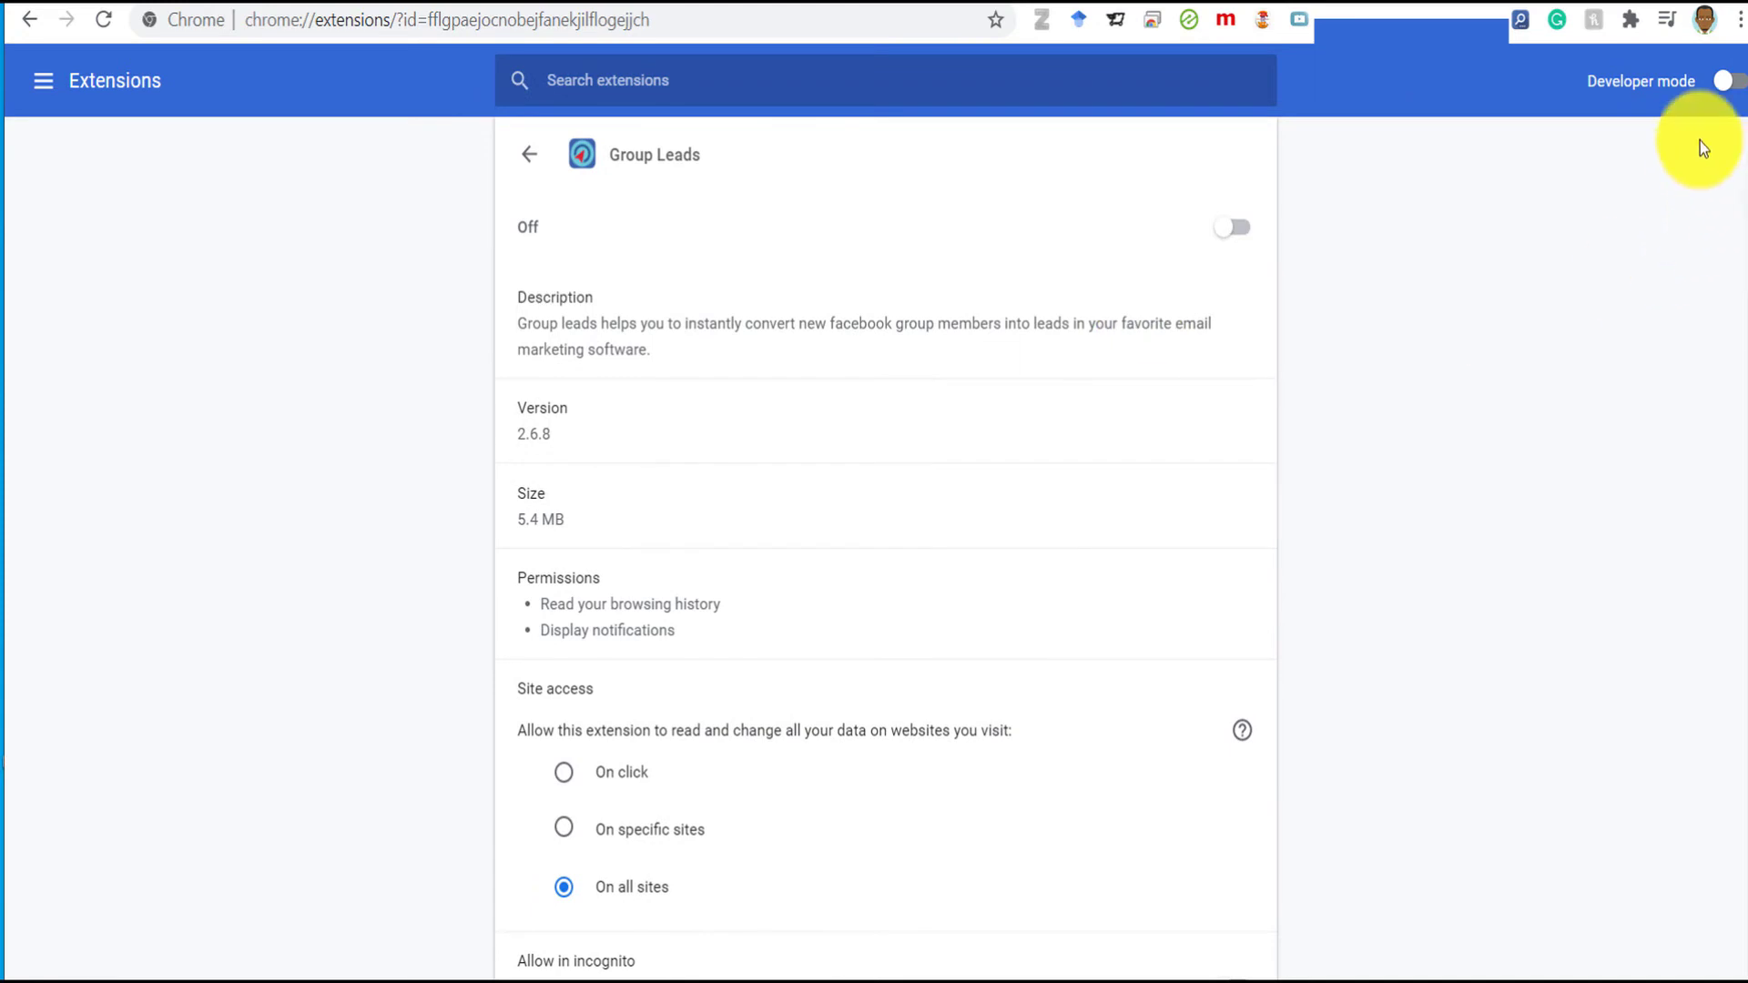
# Open the full list of installed extensions and turn Group Leads on
pyautogui.click(1630, 20)
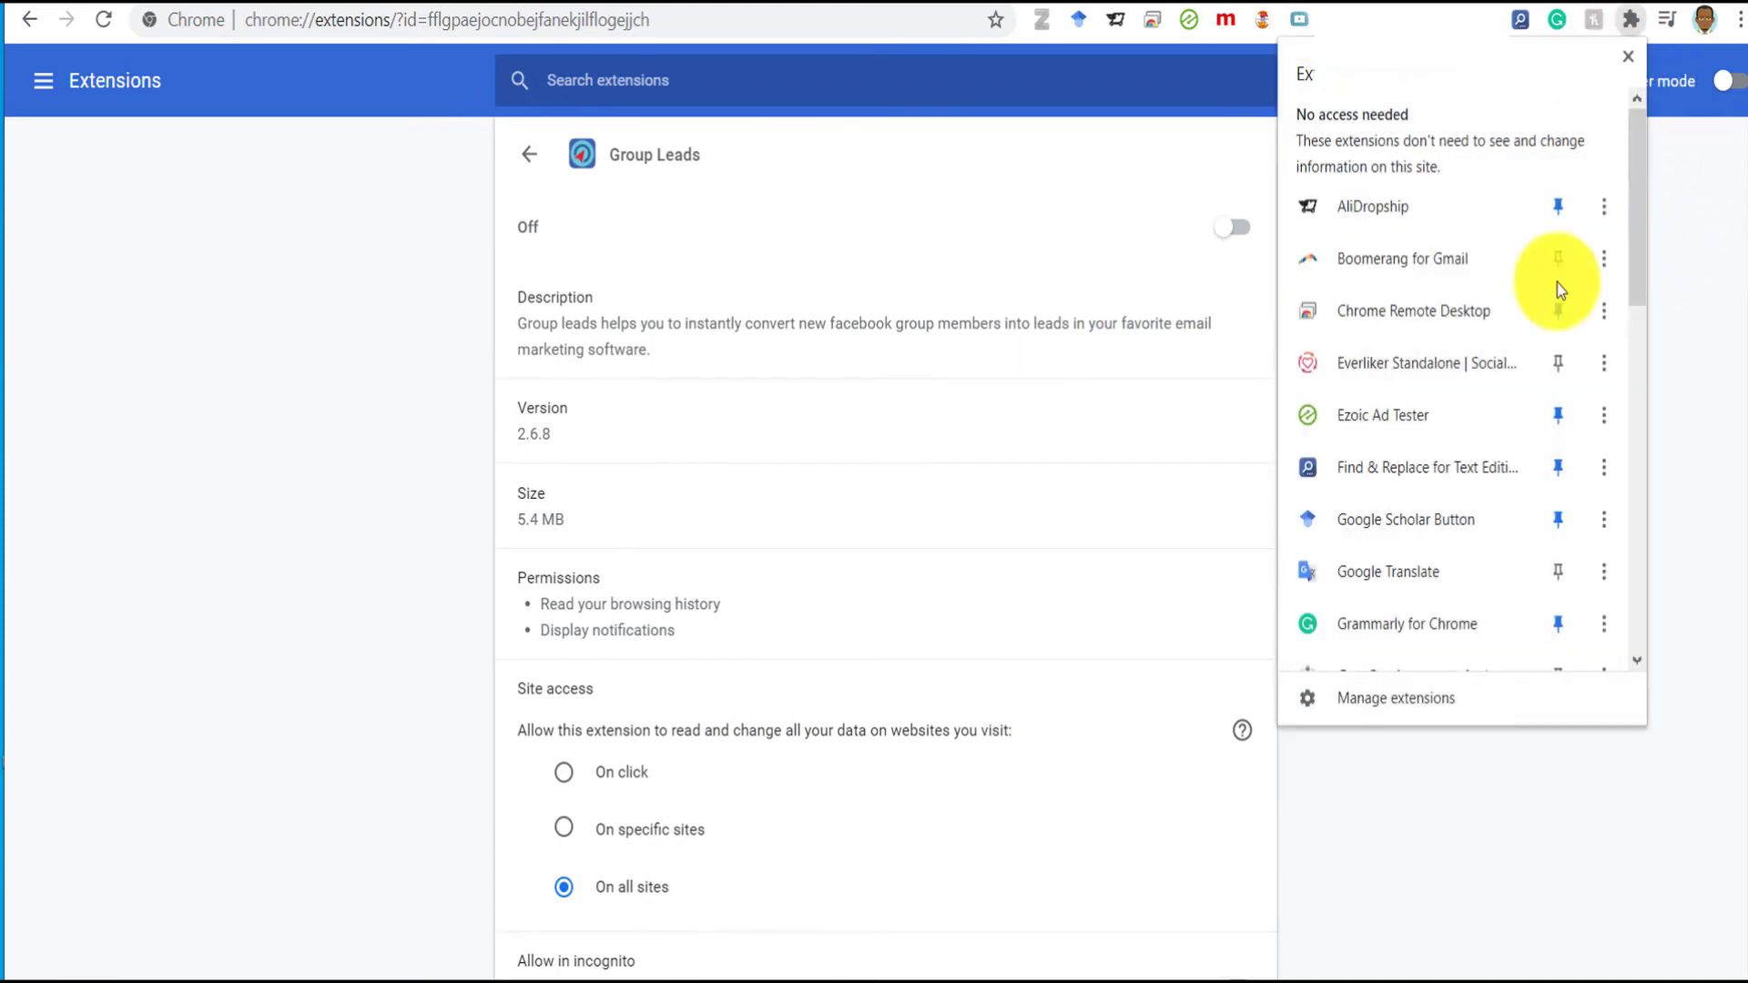
pyautogui.click(1424, 714)
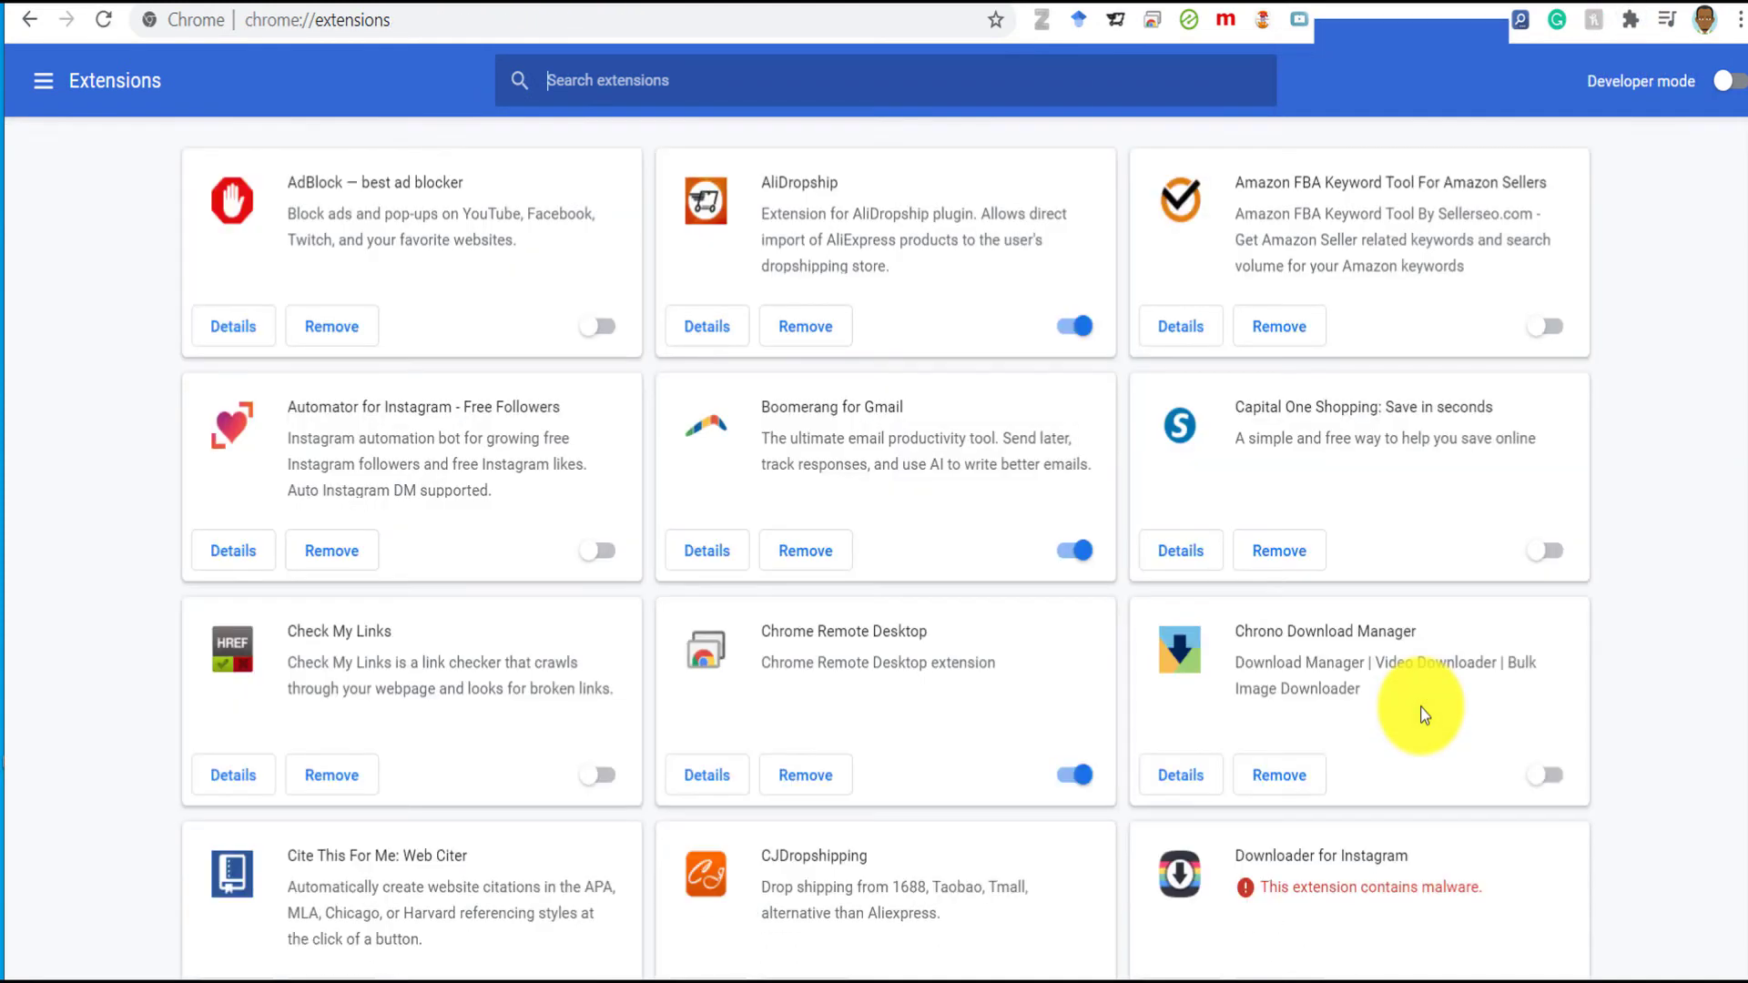
pyautogui.scroll(-10, 1743, 273)
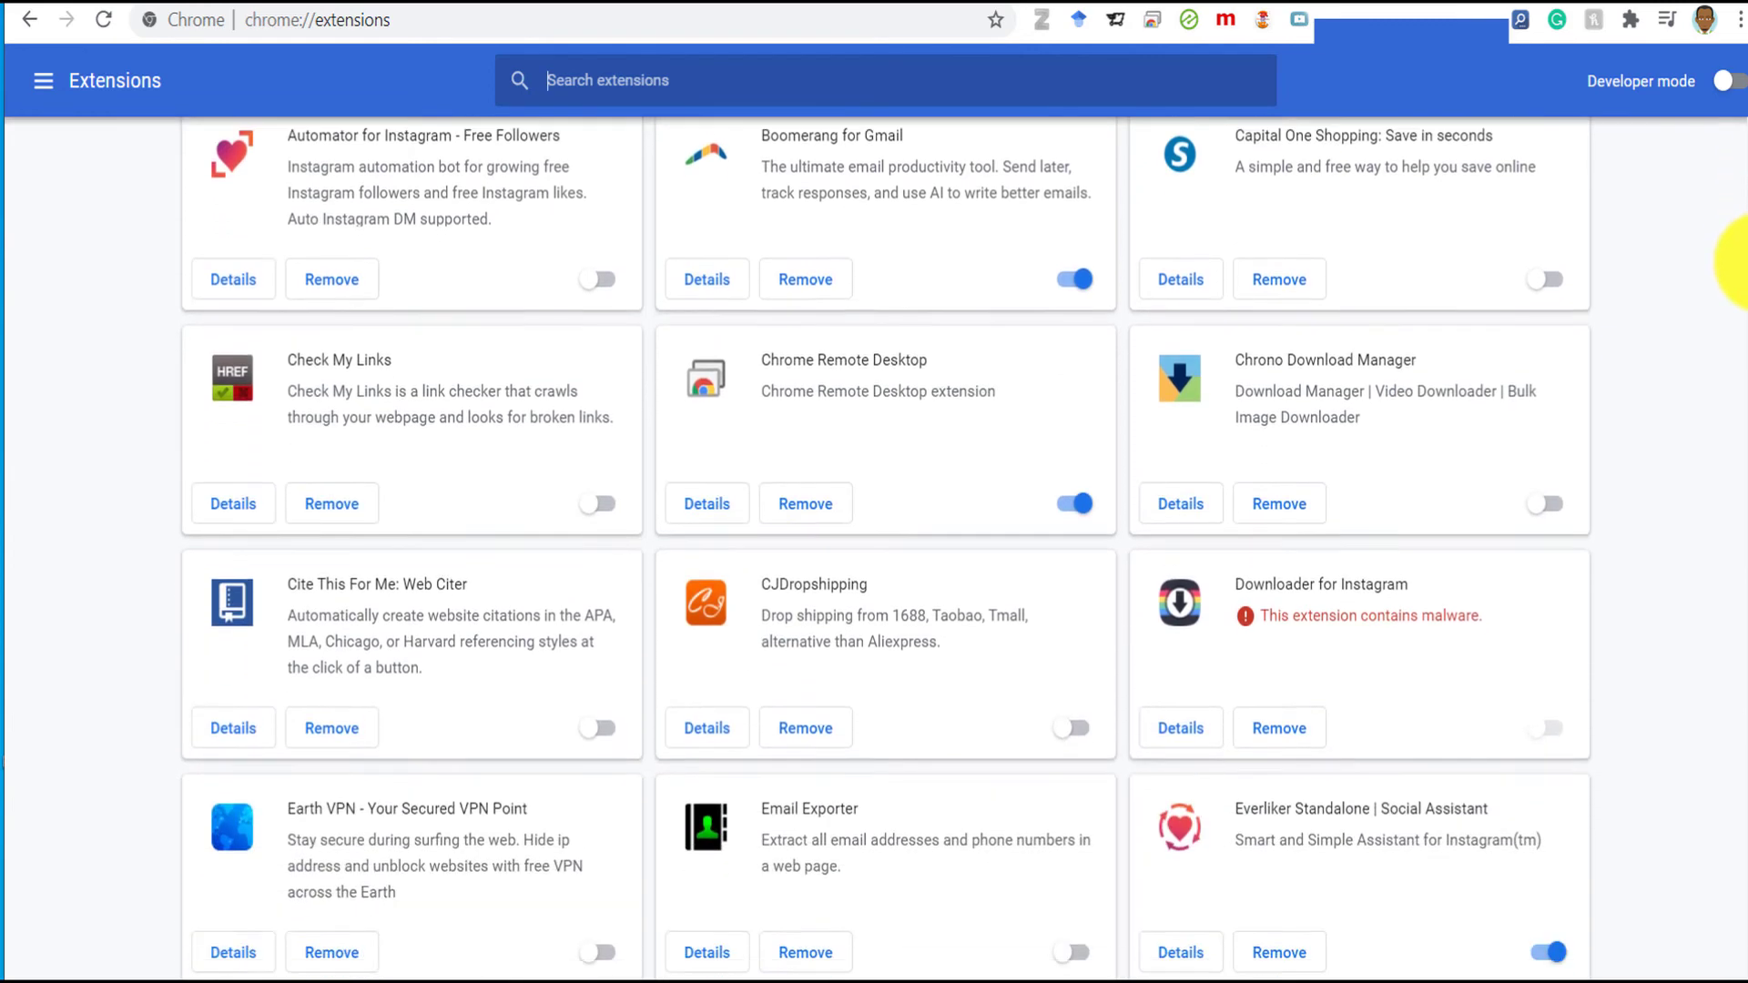
pyautogui.scroll(-4, 1730, 400)
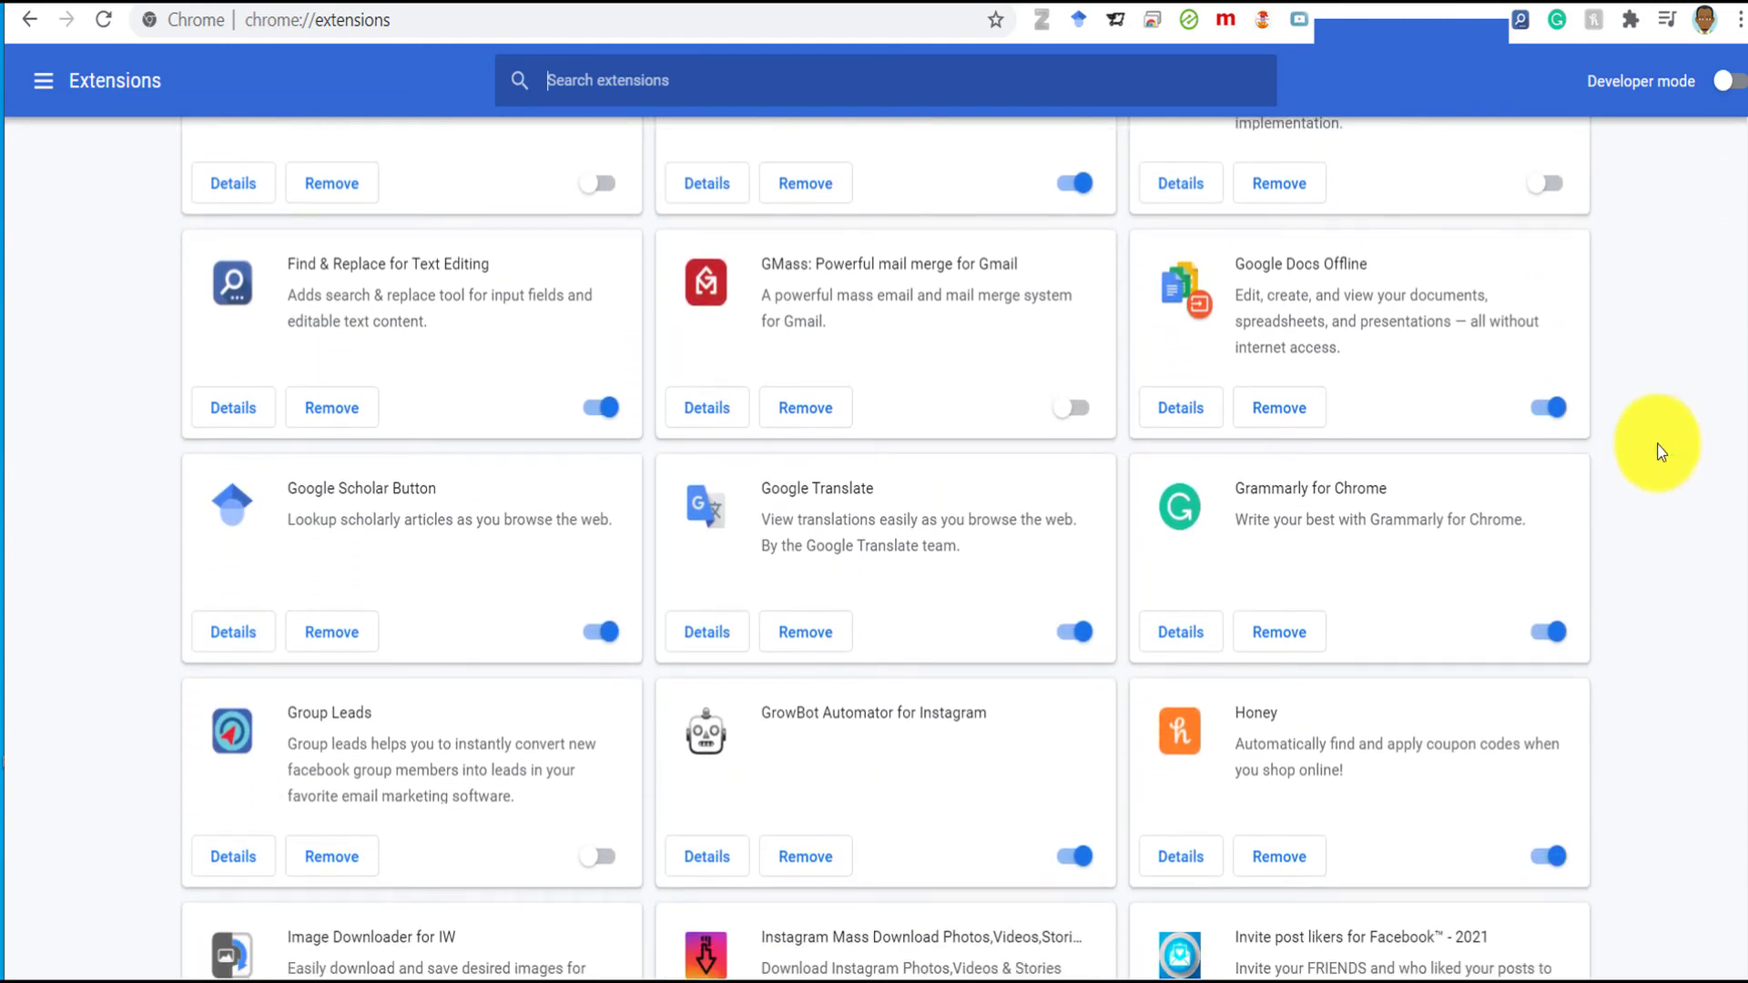
pyautogui.click(596, 861)
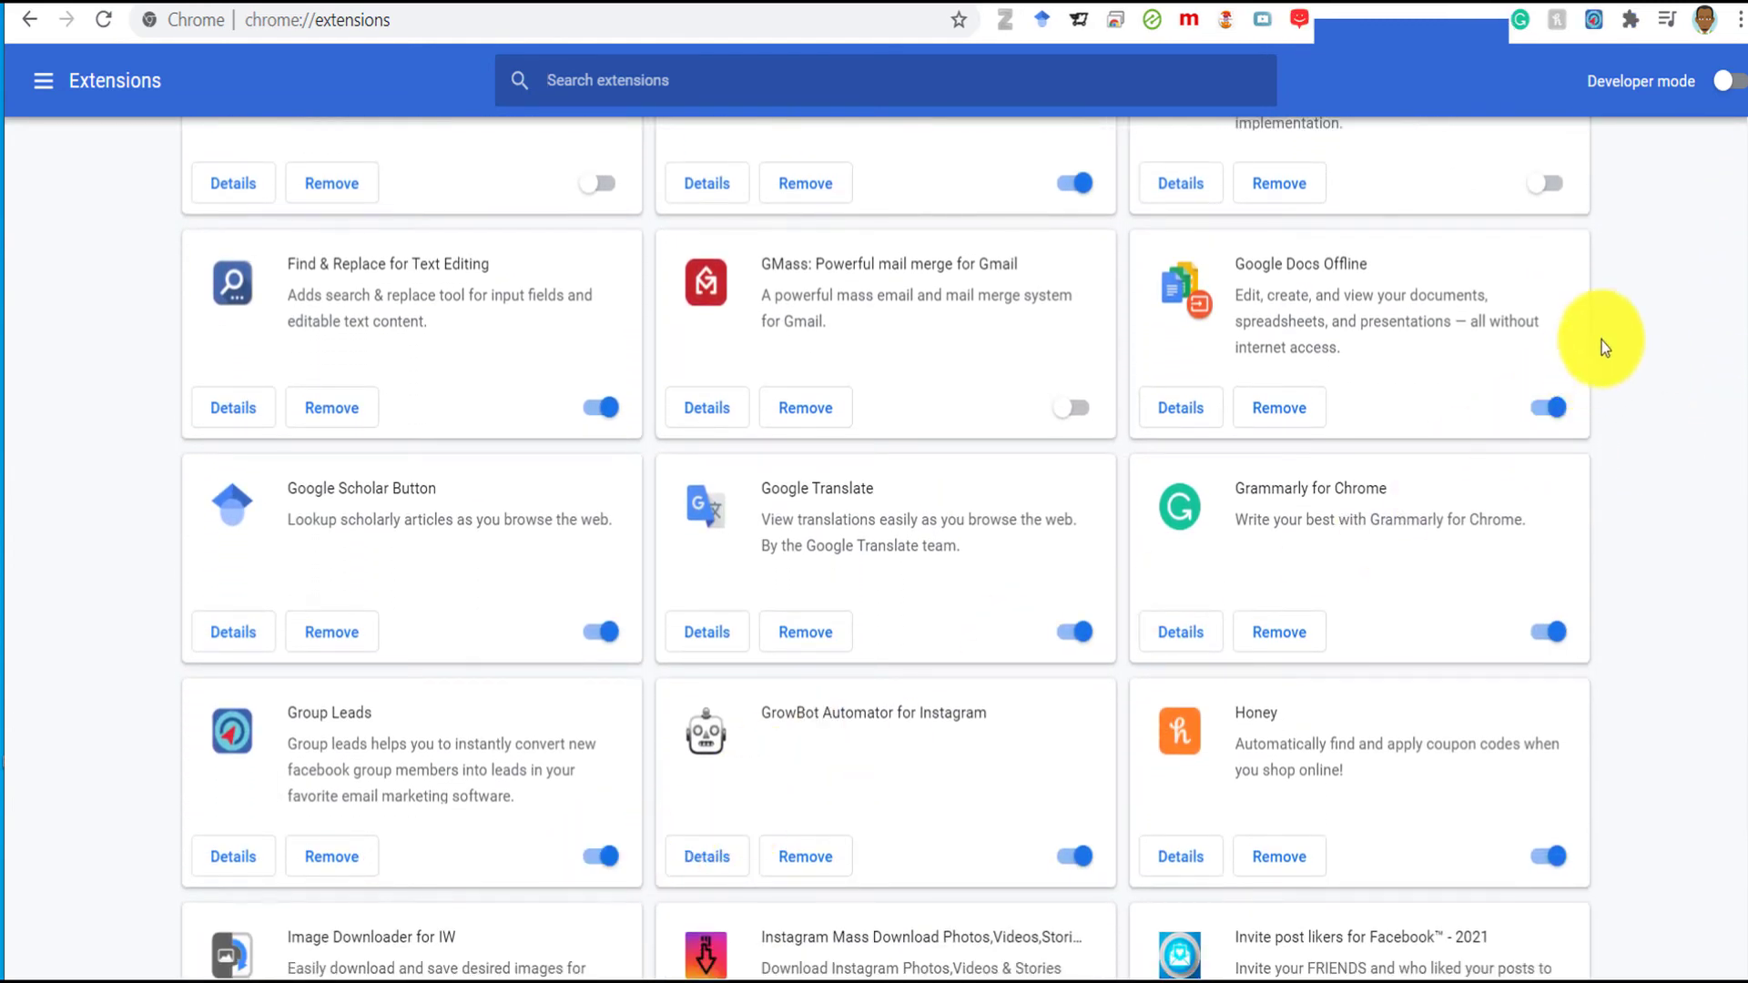
# Open the Group Leads extension, fill in the saved license key and log in
pyautogui.click(1594, 20)
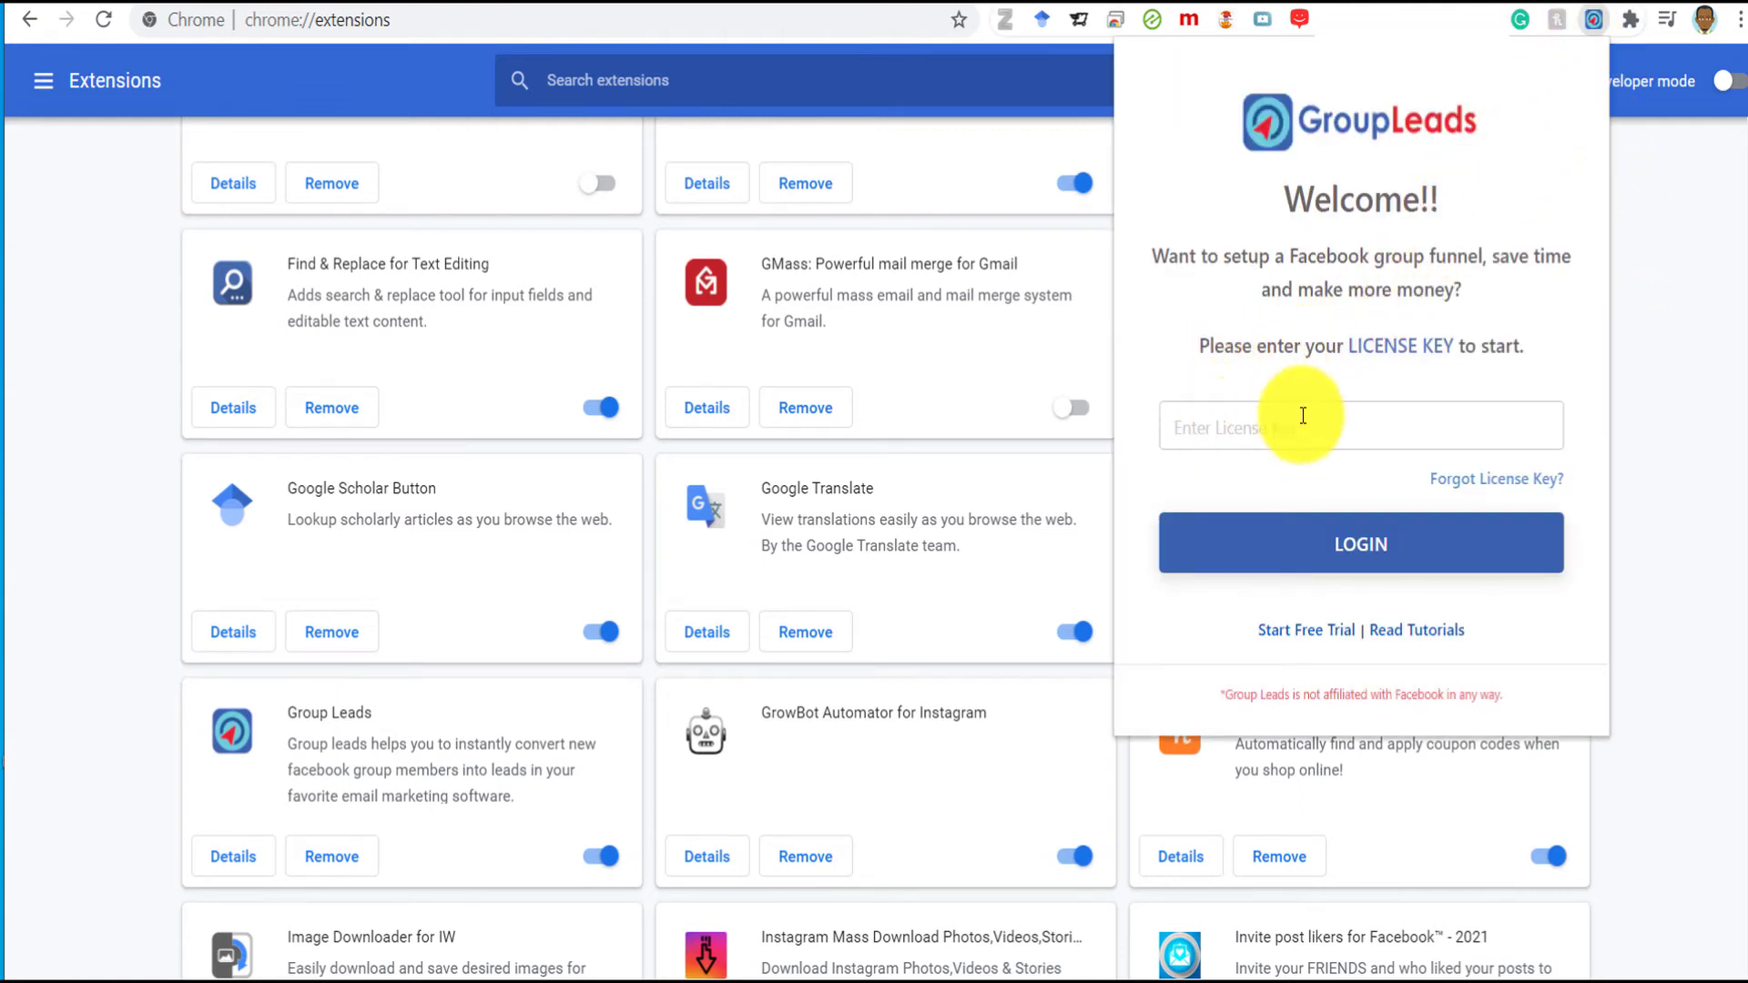
pyautogui.click(1223, 428)
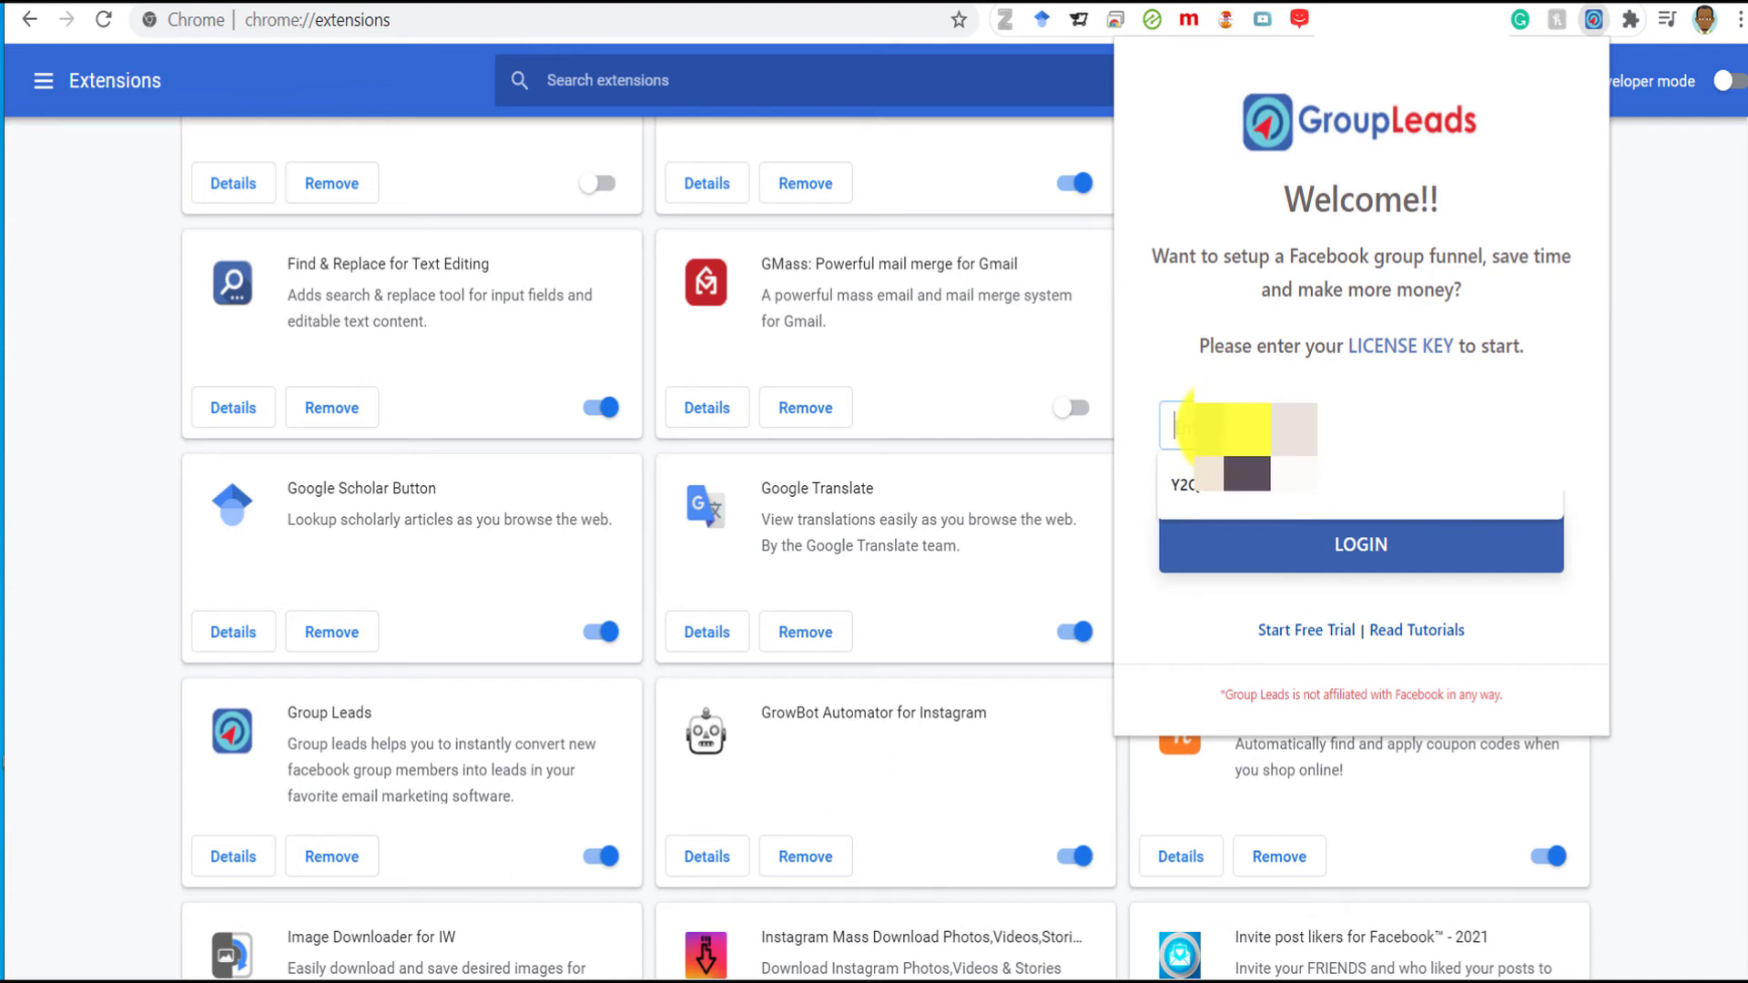
pyautogui.click(1239, 484)
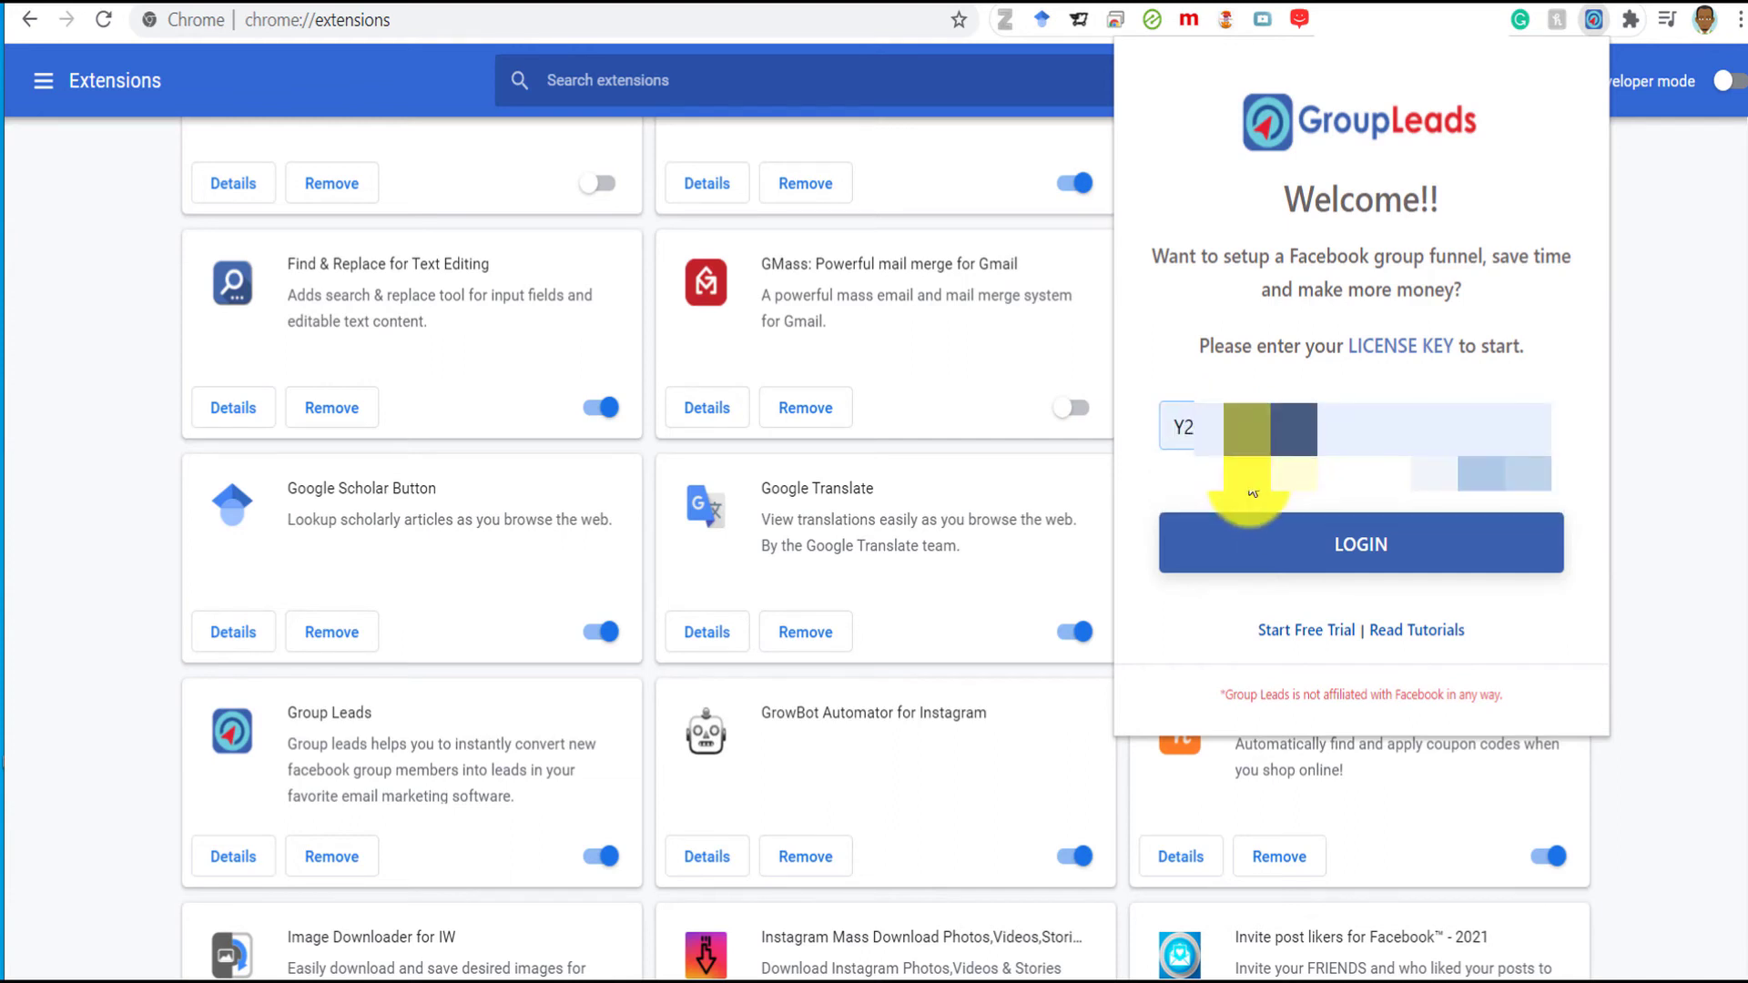
pyautogui.click(1318, 558)
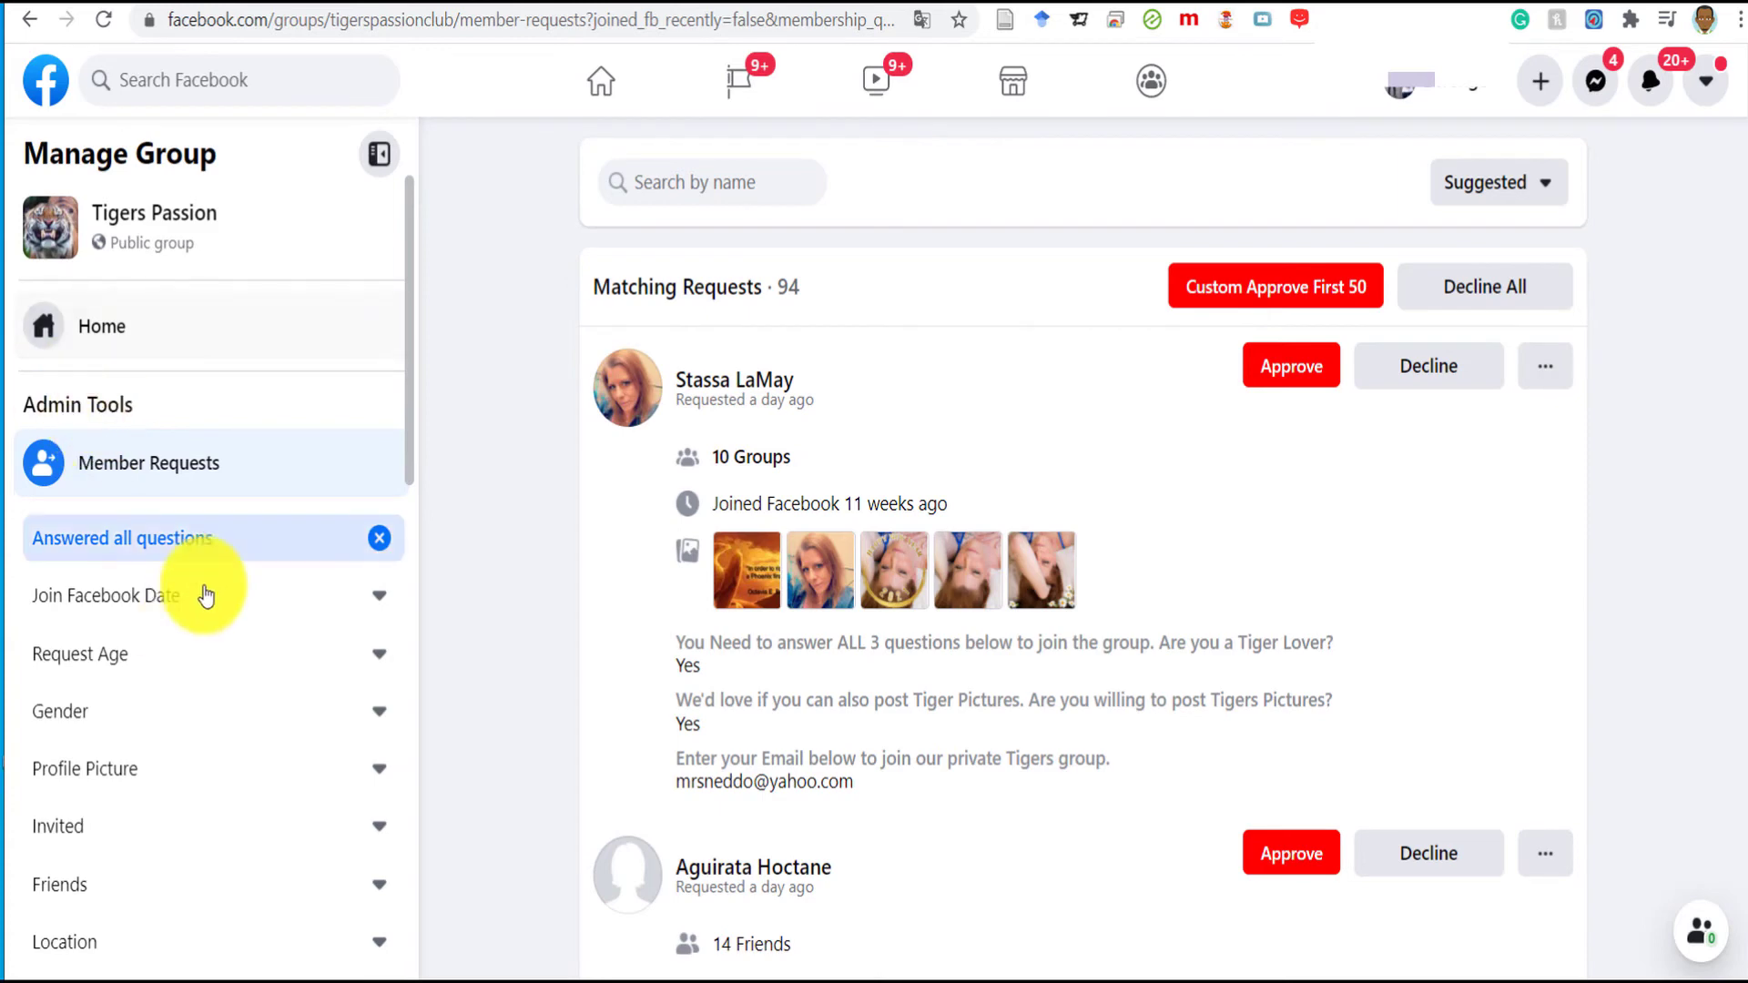
# Clear the questions filter on the Tigers Passion member requests and filter them again to "Answered all questions"
pyautogui.click(379, 538)
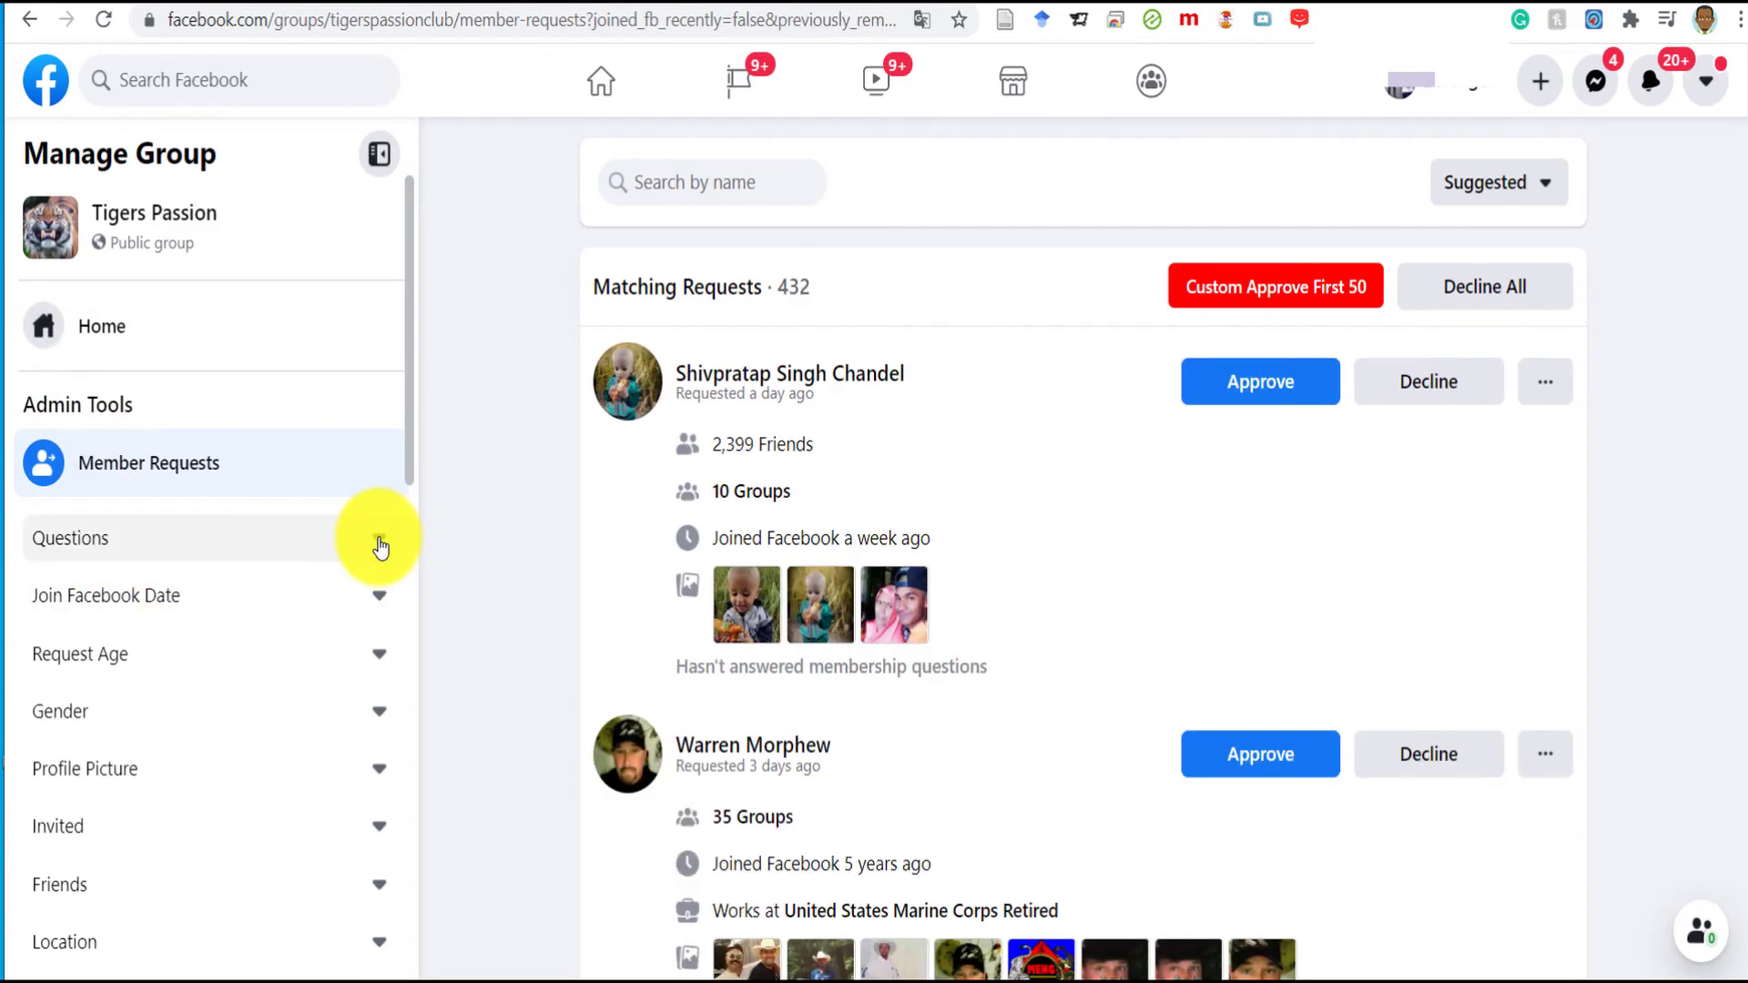
pyautogui.click(379, 541)
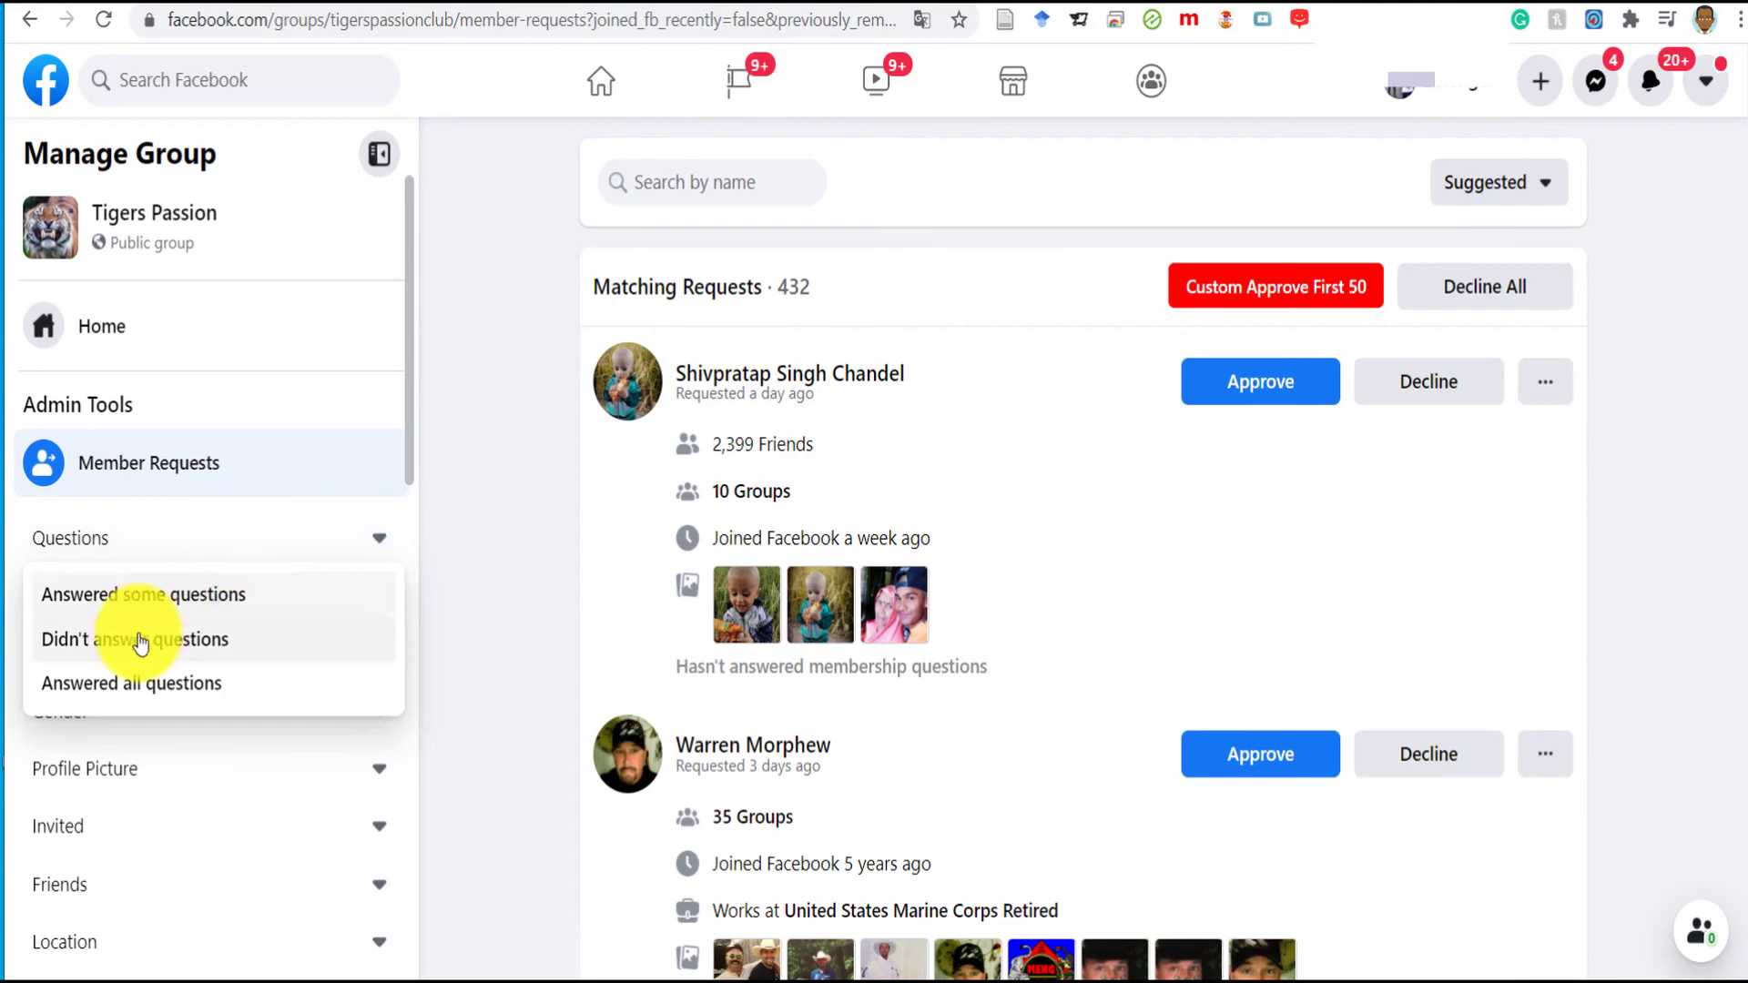
pyautogui.click(119, 694)
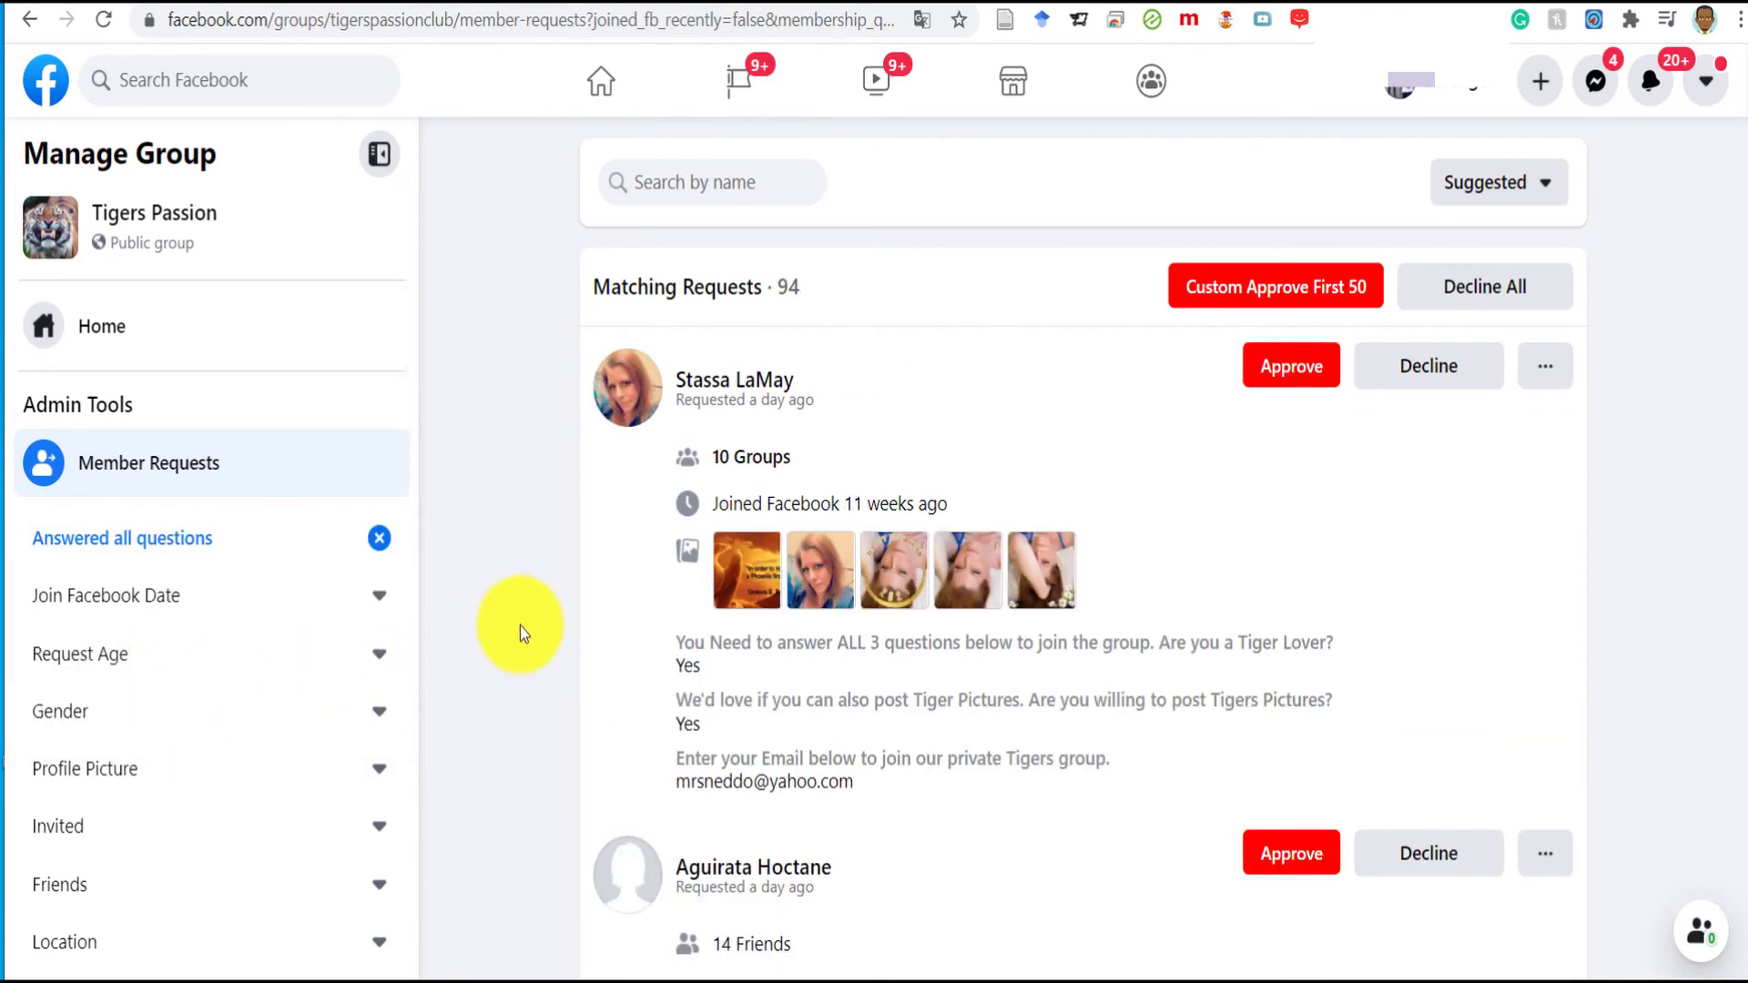
# Review the applicants' membership answers and decline the two requests whose email answers are "Ok" and "Okay sir"
pyautogui.moveTo(798, 292); pyautogui.dragTo(785, 292)
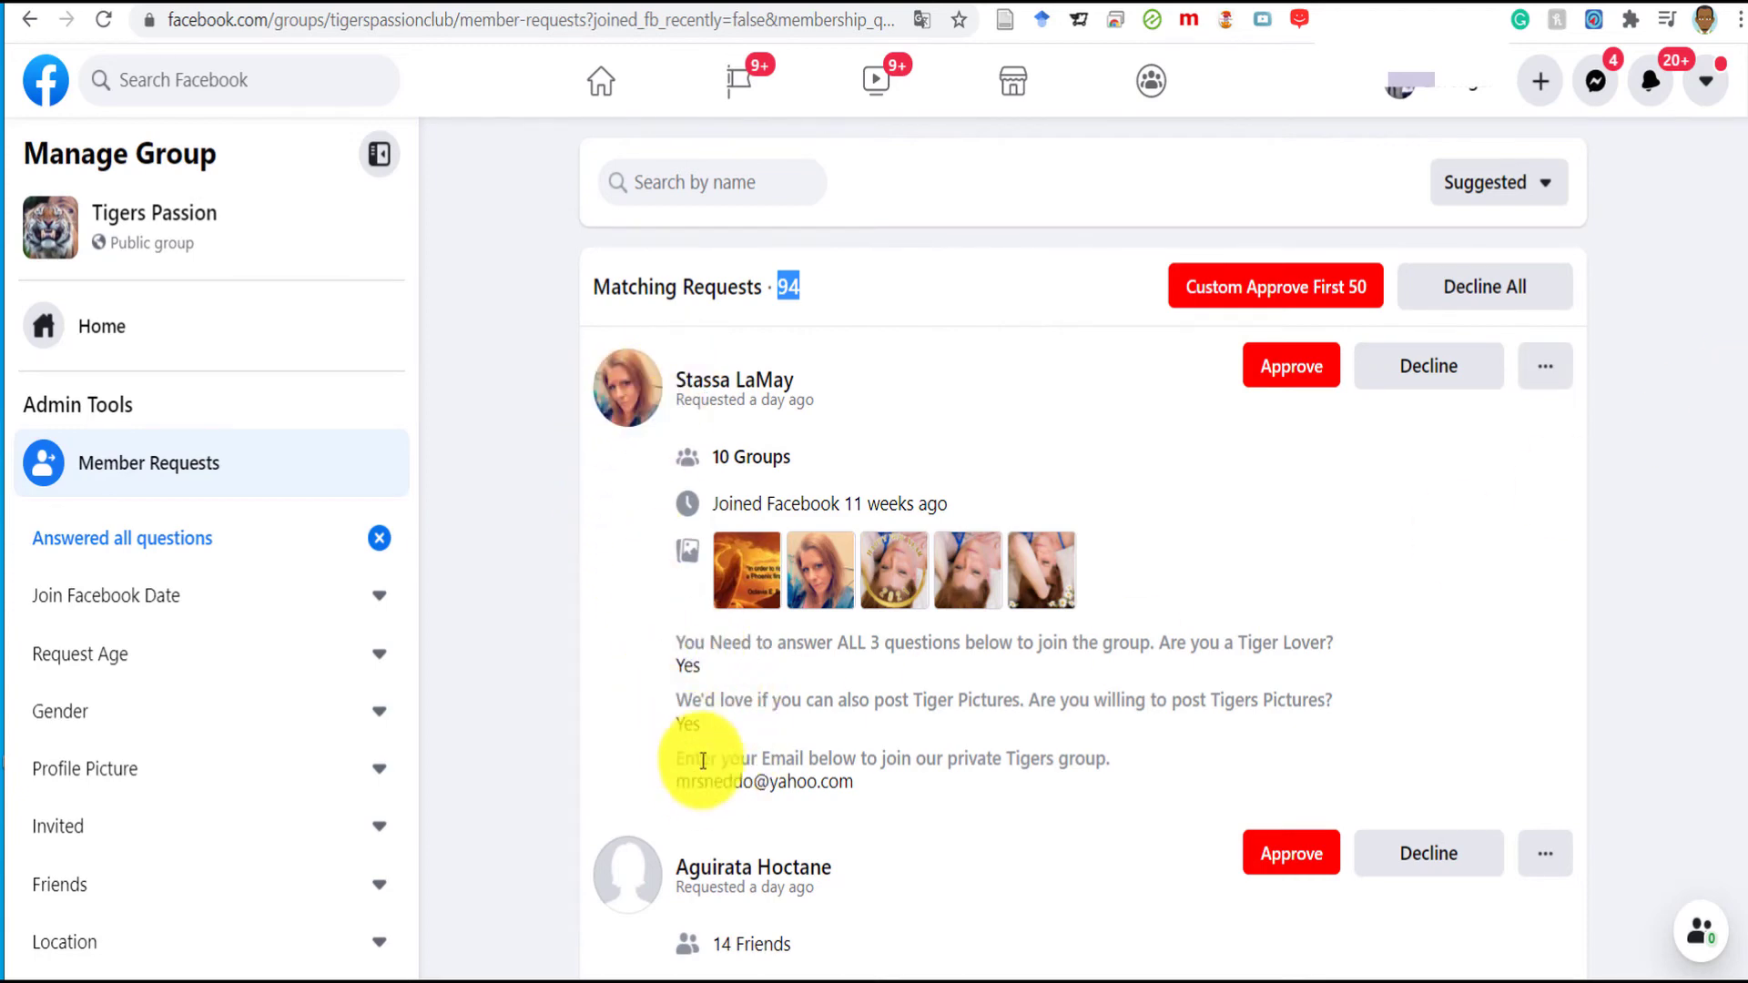
pyautogui.scroll(-5, 1729, 141)
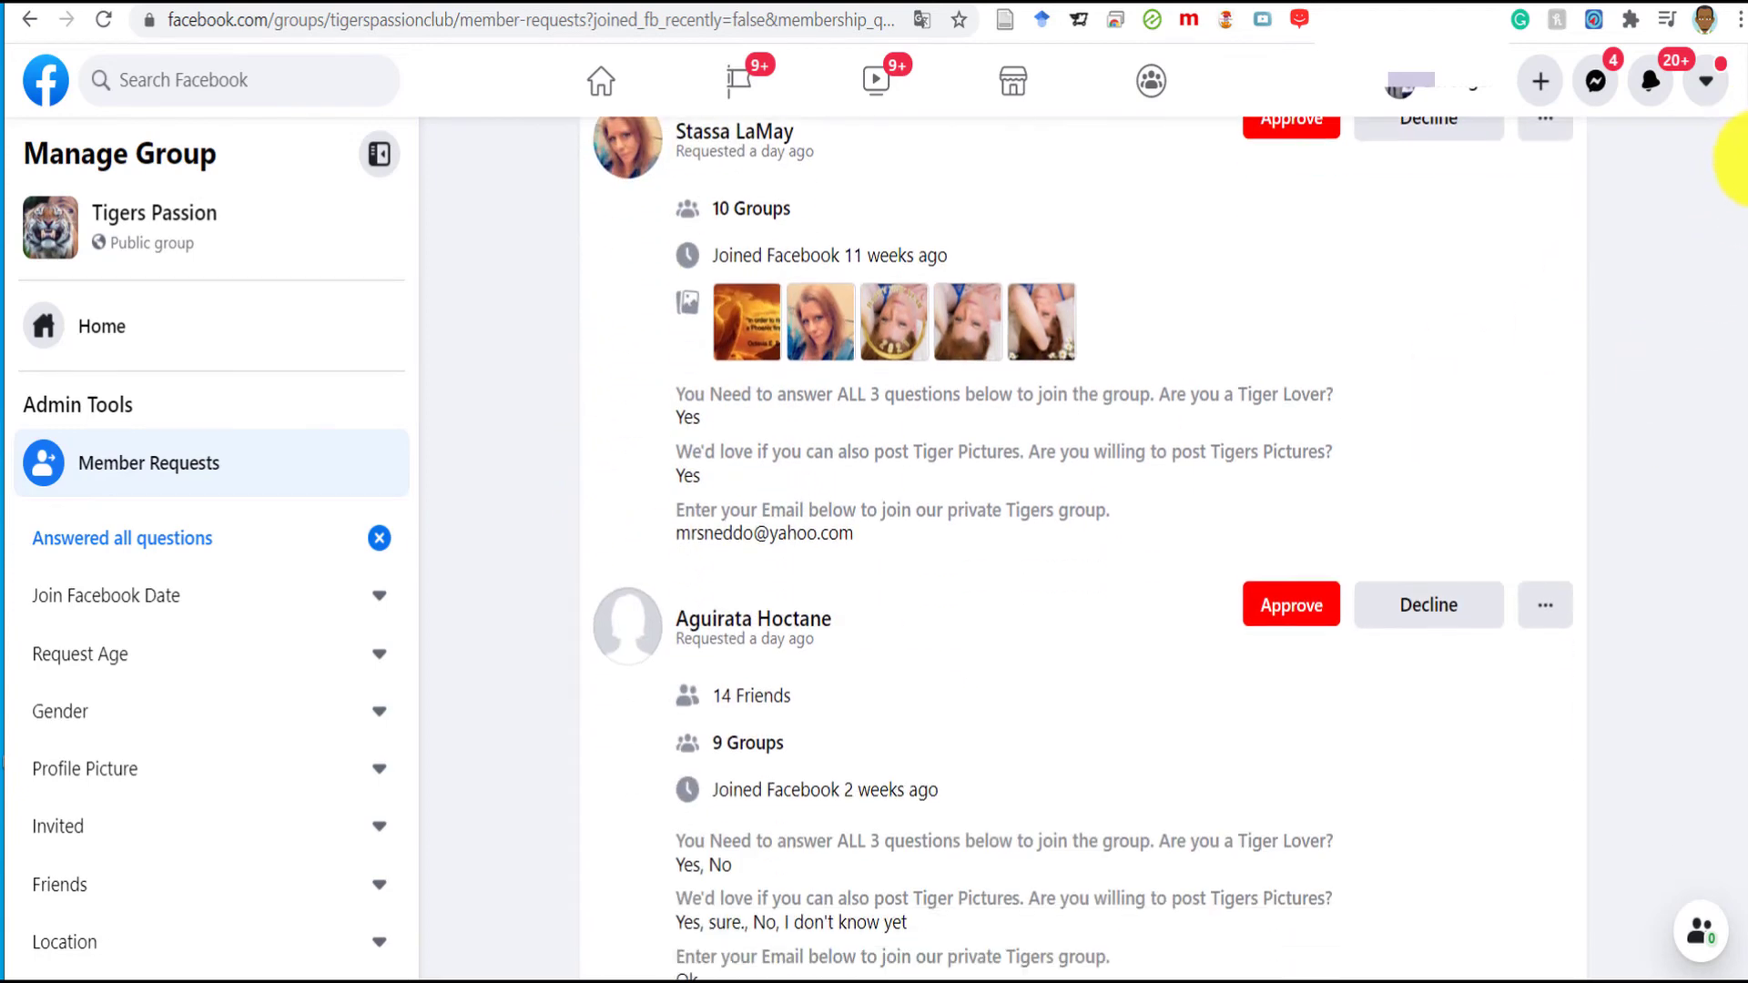
pyautogui.scroll(-3, 1741, 182)
pyautogui.scroll(2, 1743, 191)
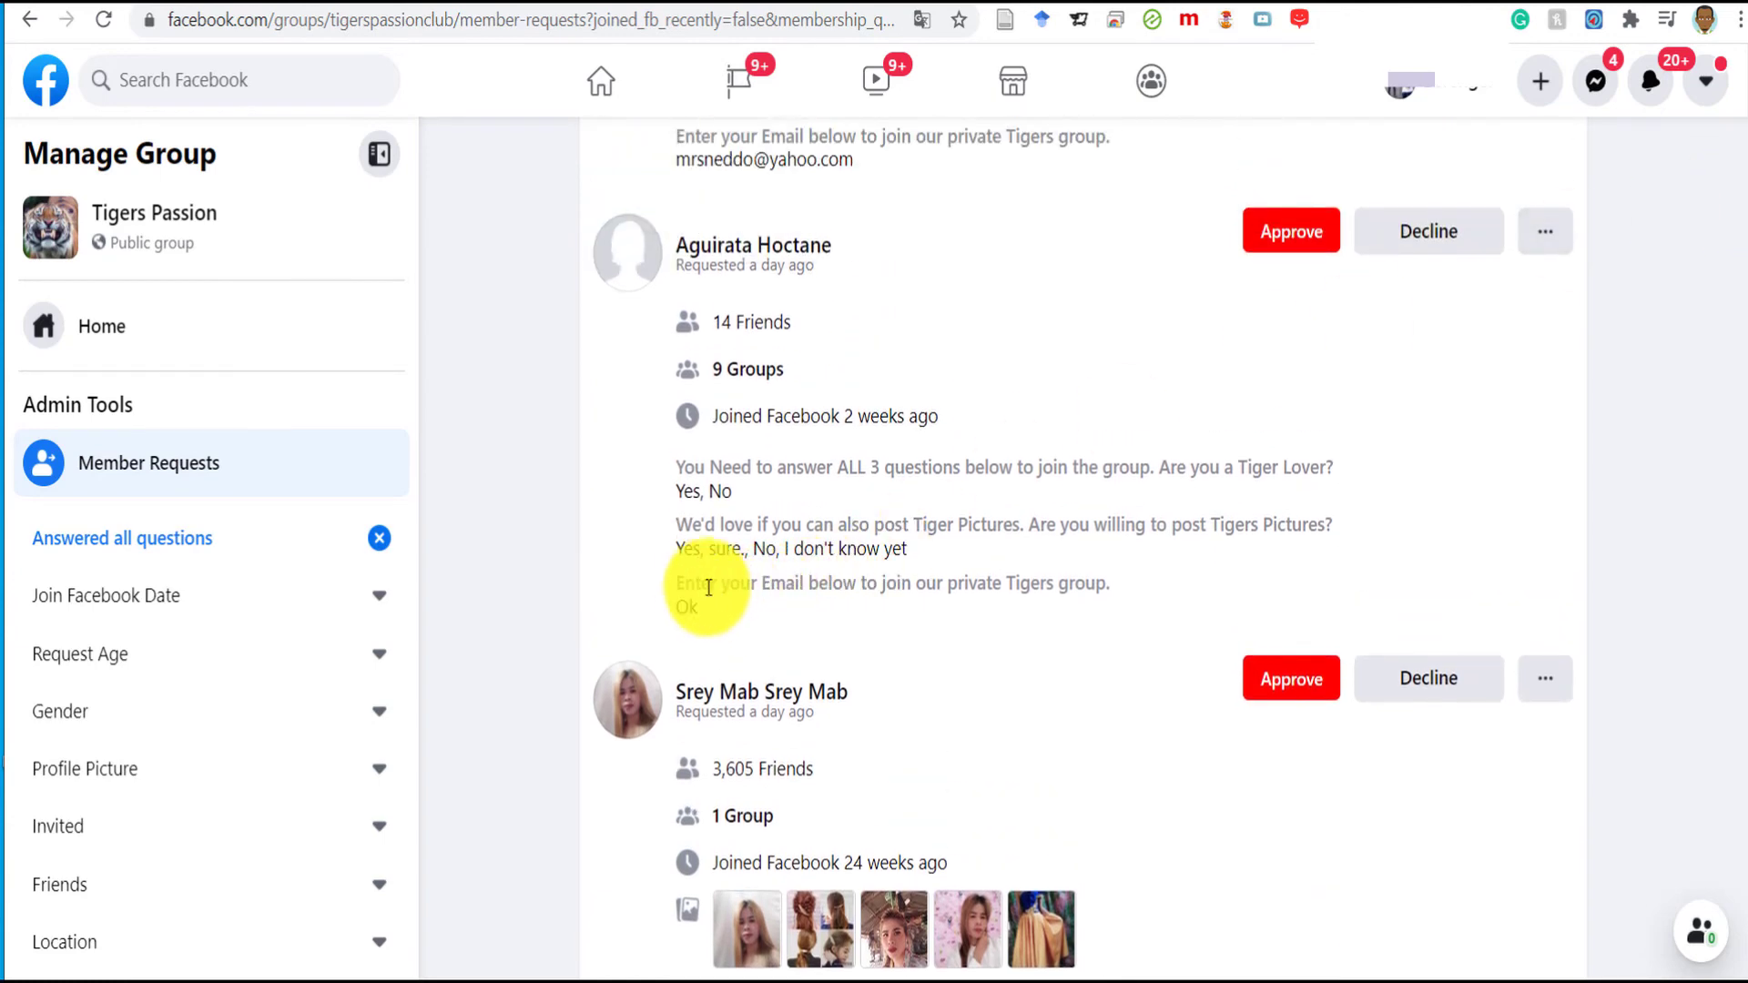
pyautogui.moveTo(681, 579); pyautogui.dragTo(877, 565)
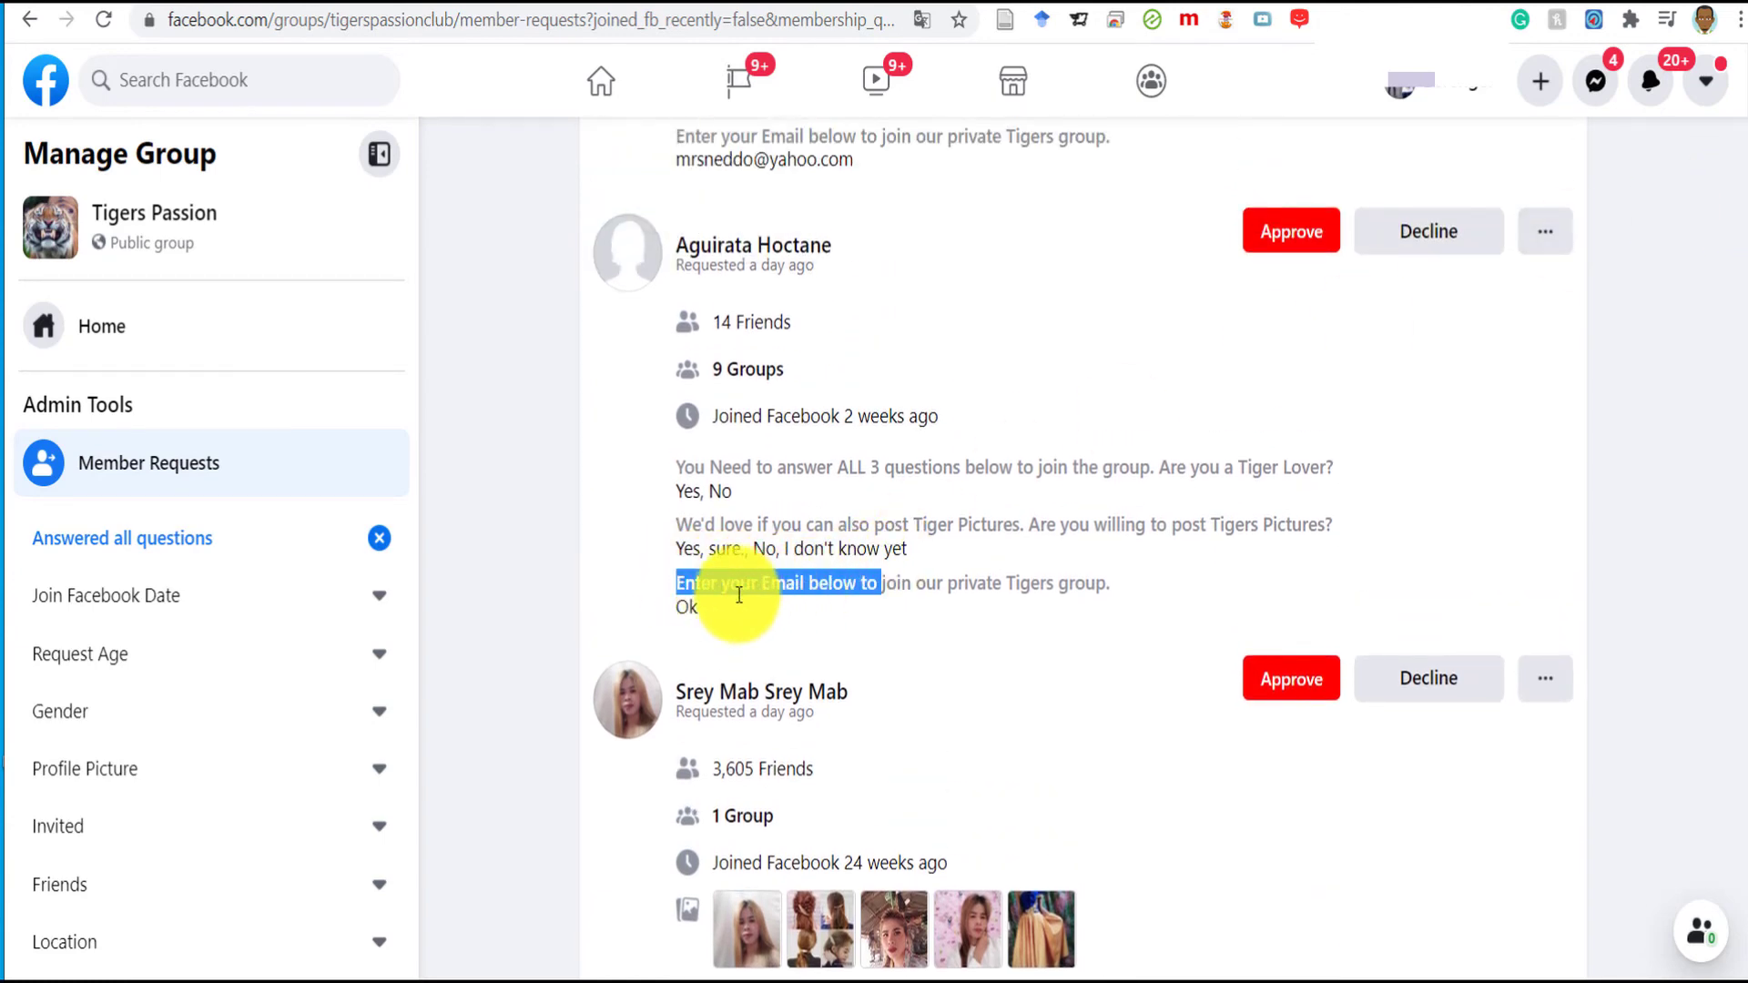
pyautogui.doubleClick(681, 607)
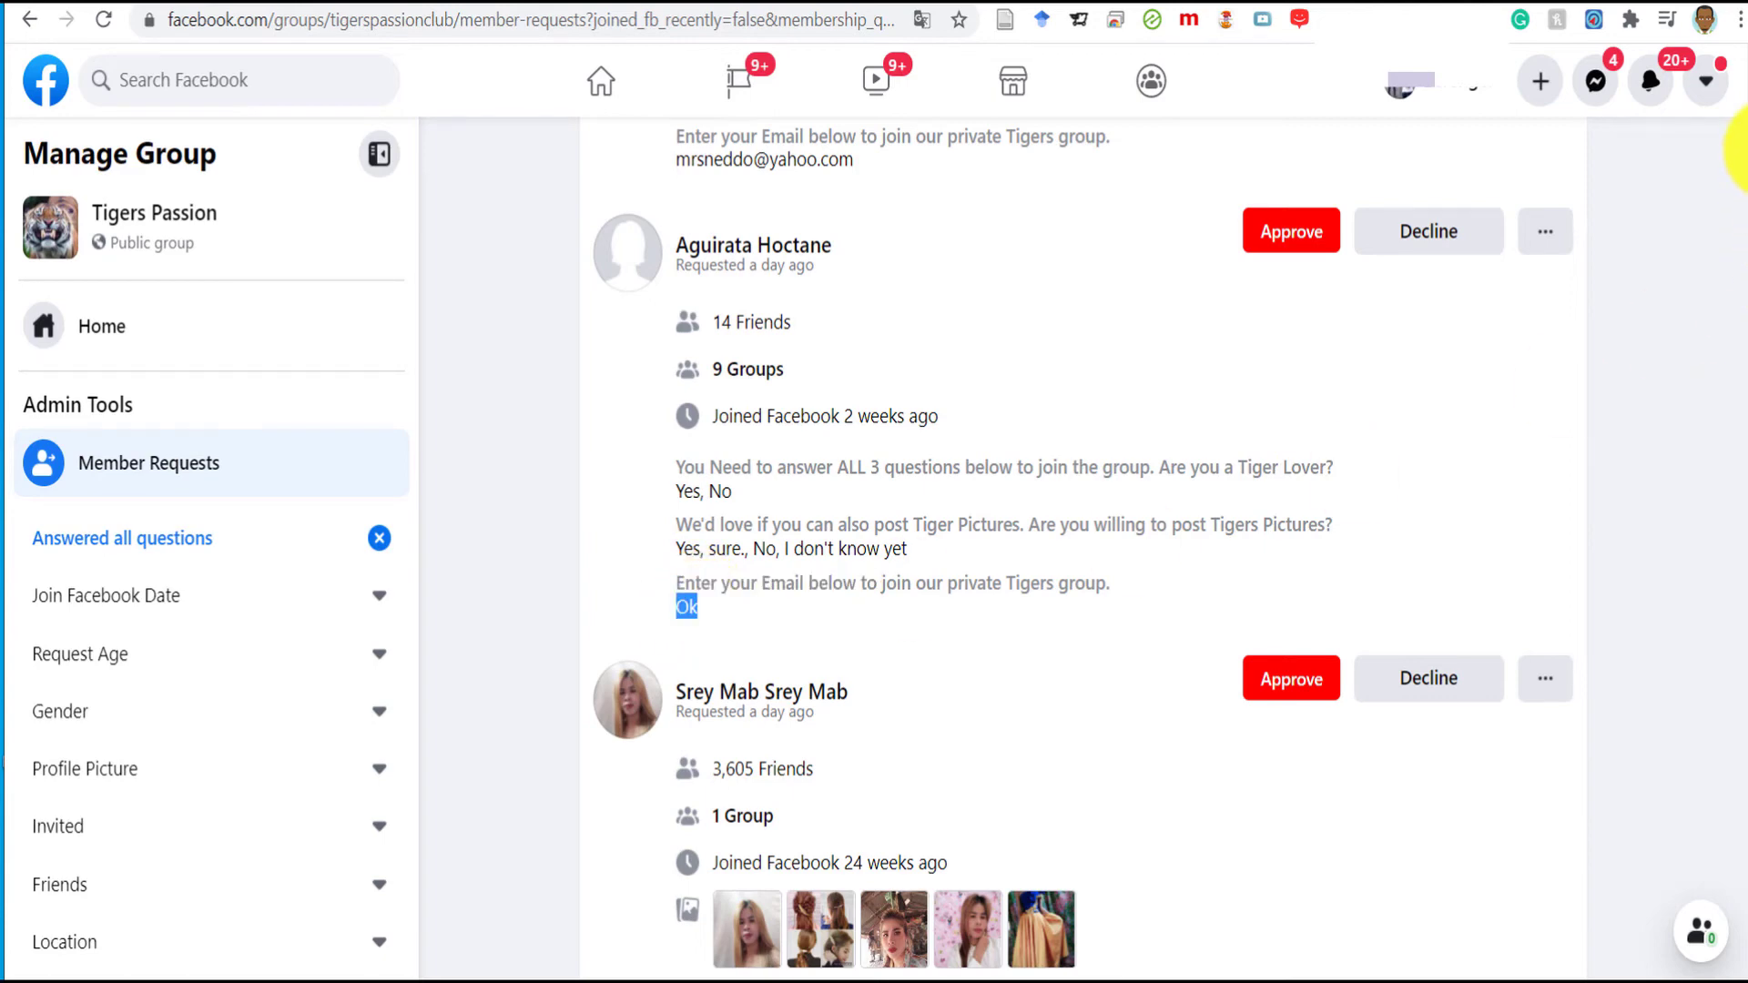
pyautogui.scroll(-1, 1743, 171)
pyautogui.scroll(1, 1730, 164)
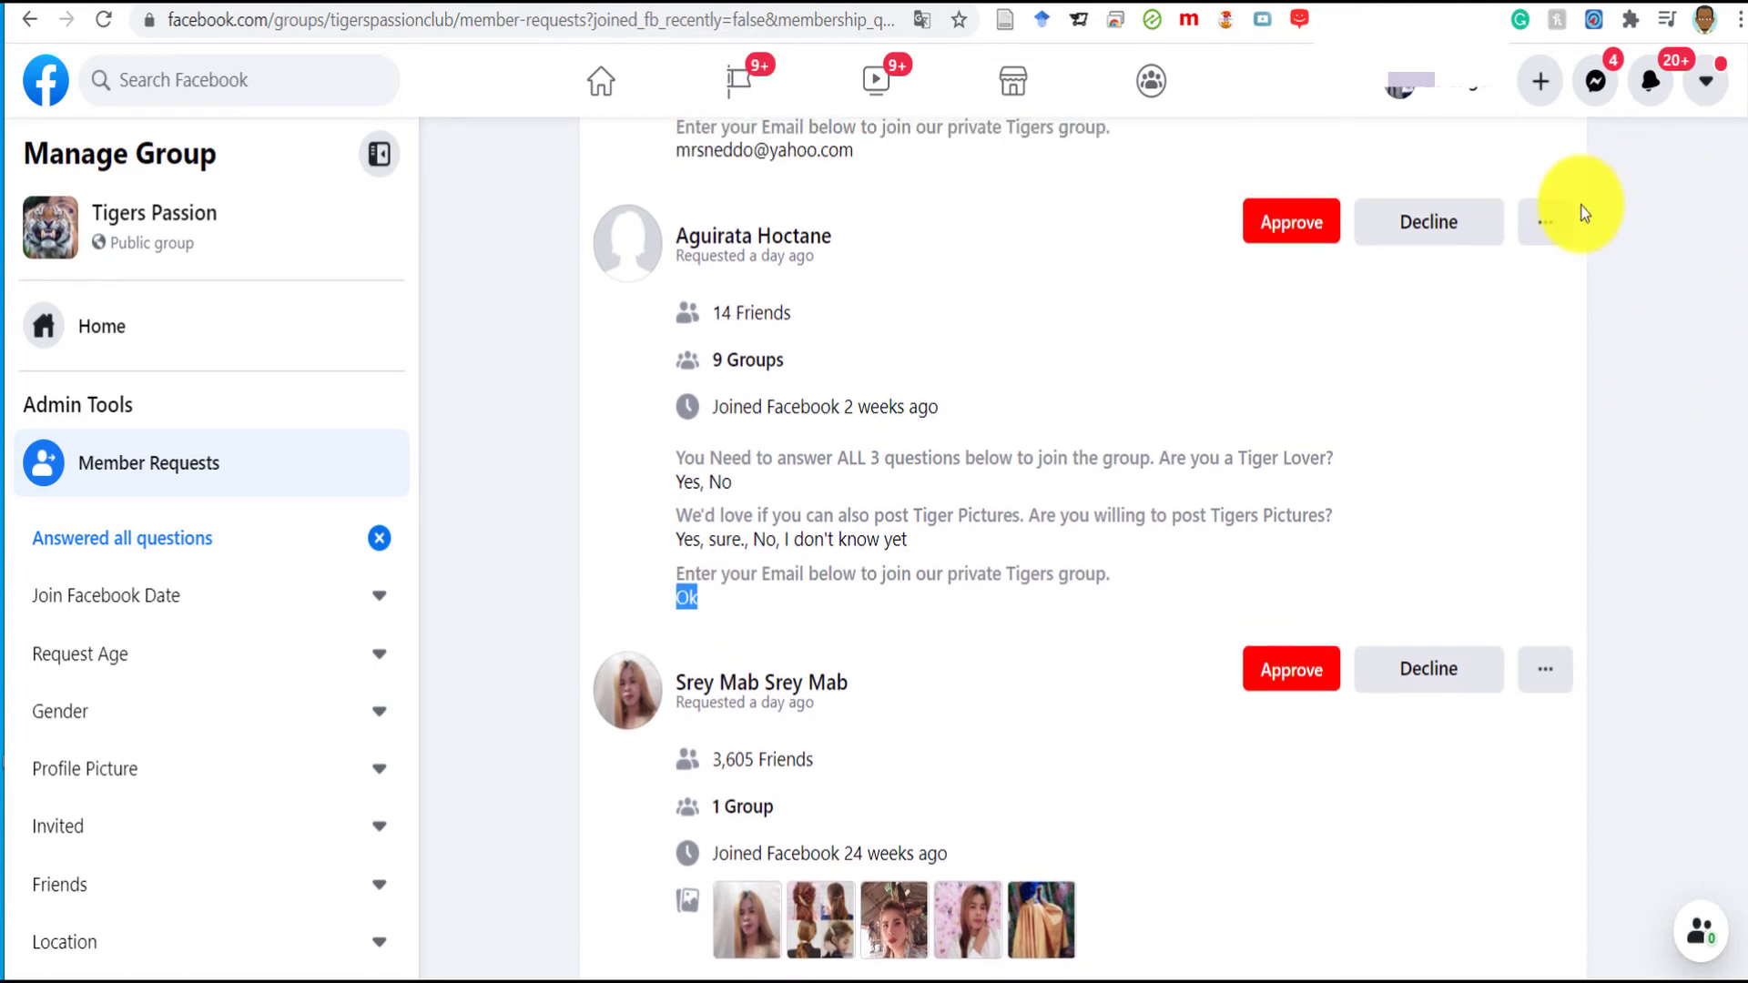
pyautogui.click(1461, 218)
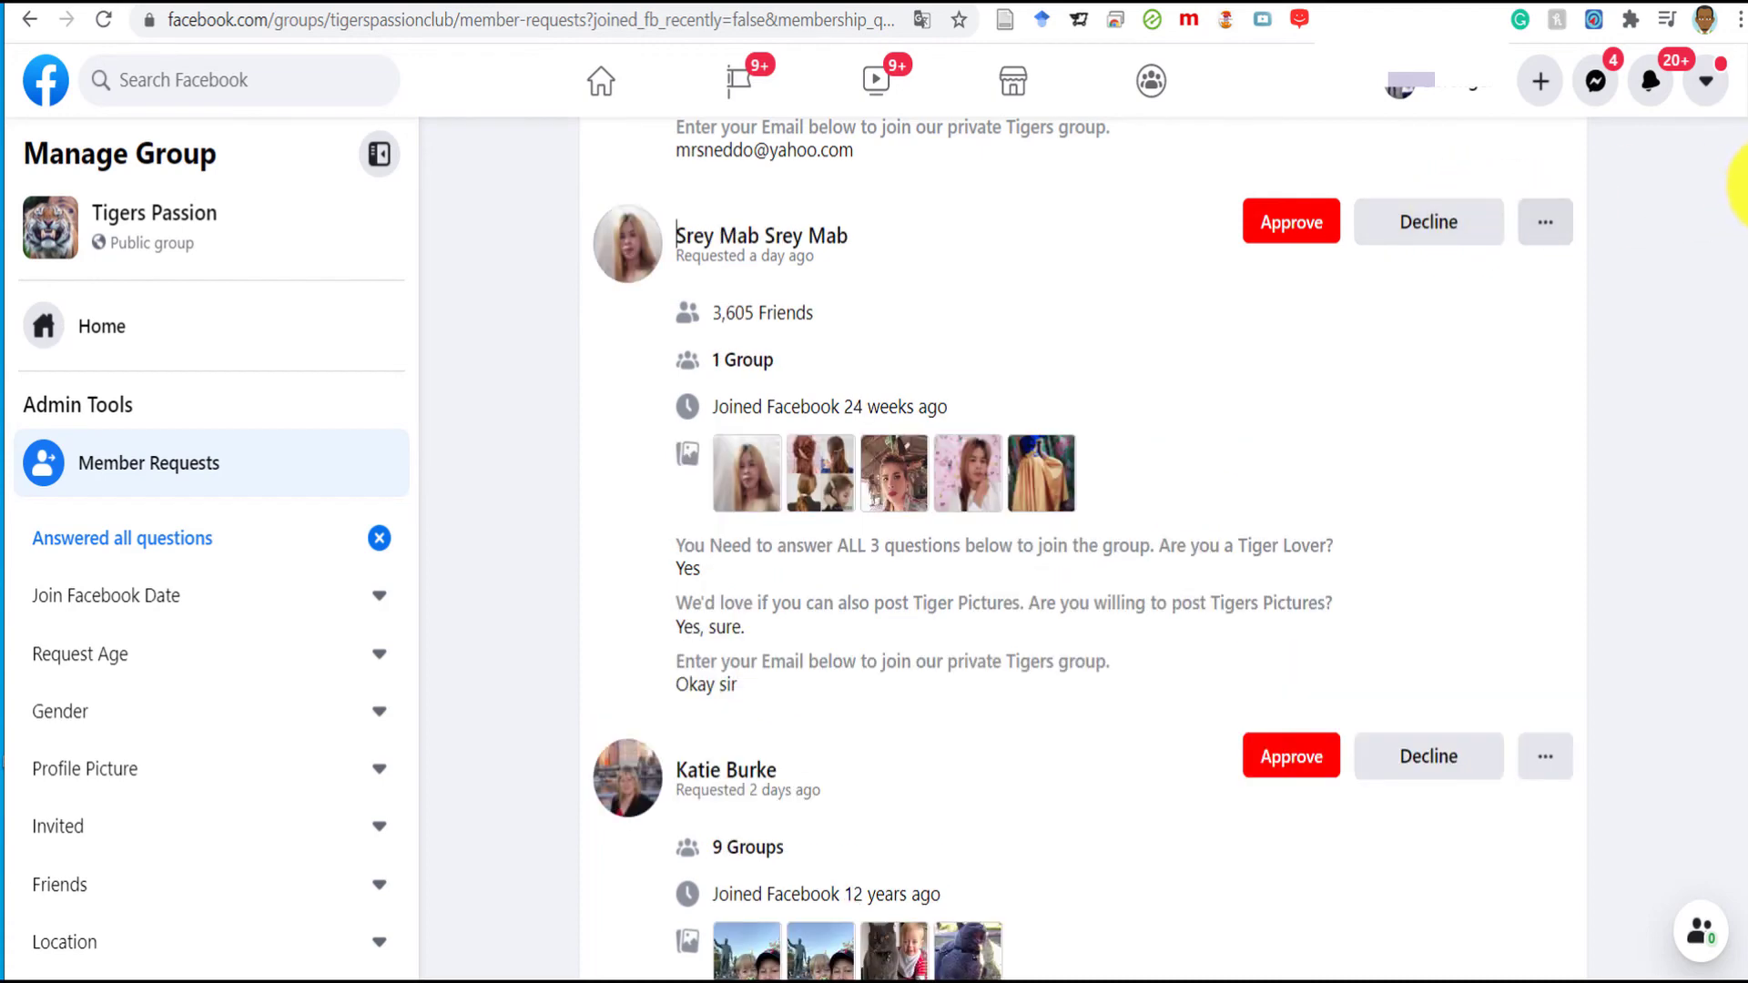
pyautogui.click(1457, 220)
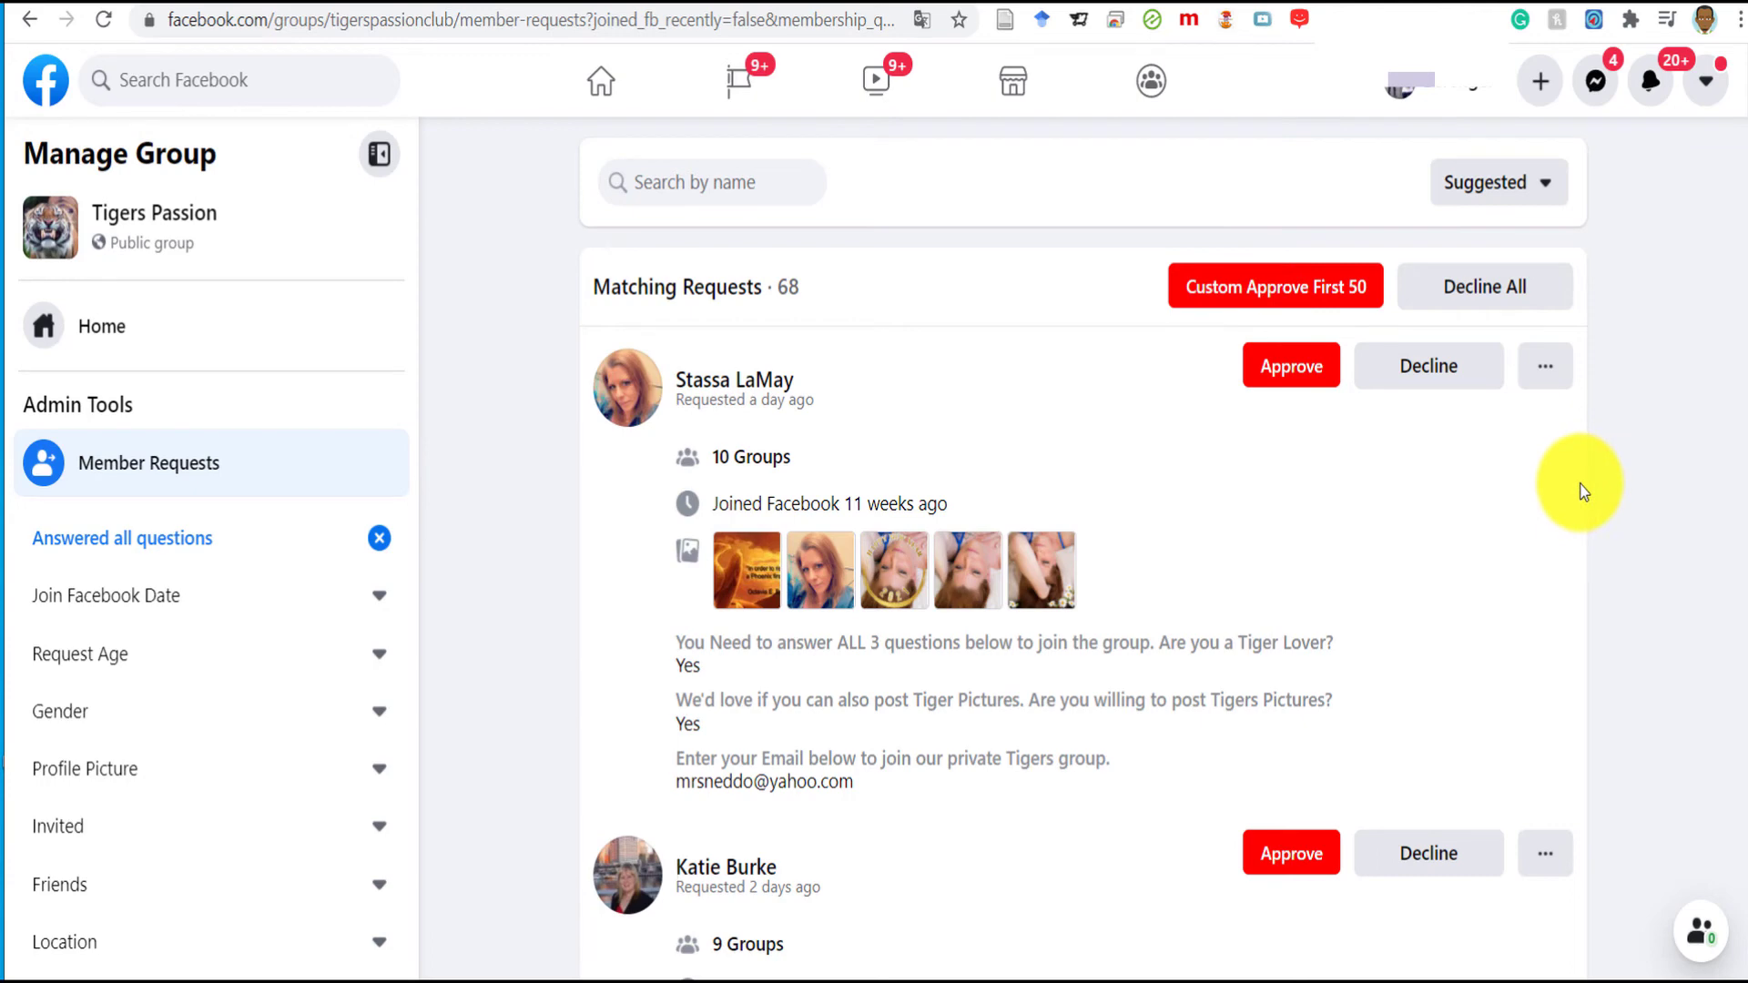
# Custom-approve the first 50 filtered requests and select the last lead, row 772, in the Group Leads spreadsheet
pyautogui.click(1225, 294)
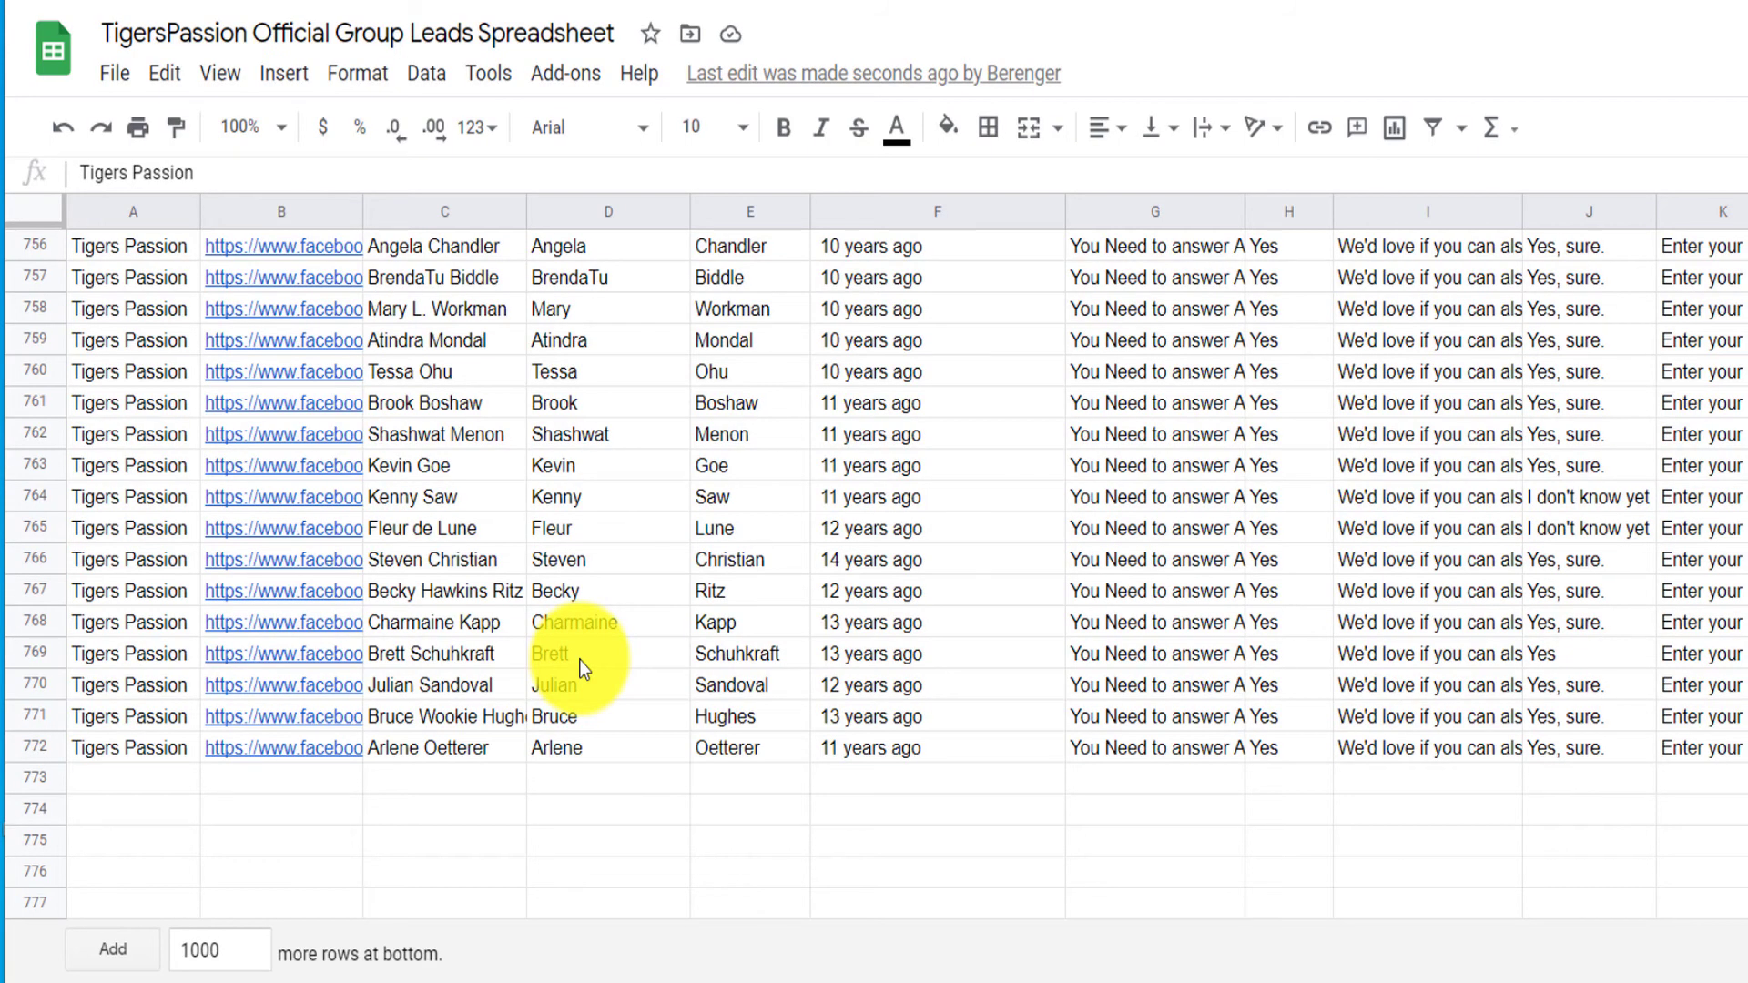
pyautogui.click(41, 748)
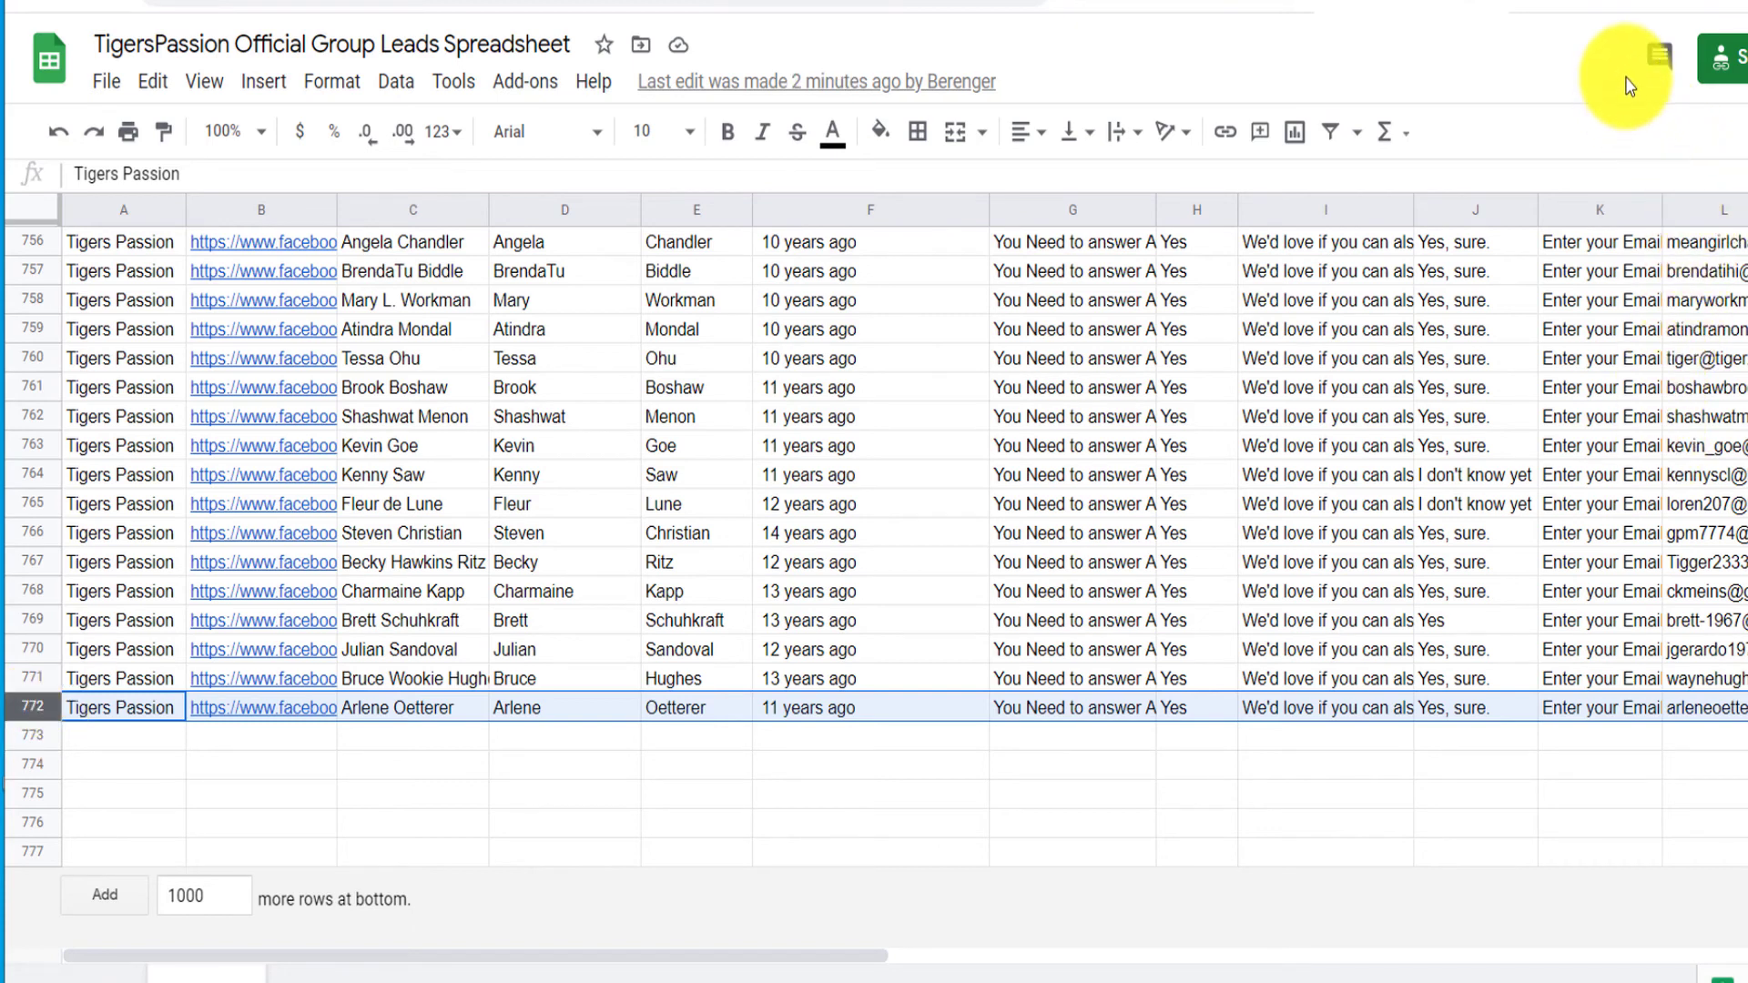
# Open the Group Leads extension's management page from the spreadsheet and disable the extension
pyautogui.rightClick(1720, 3)
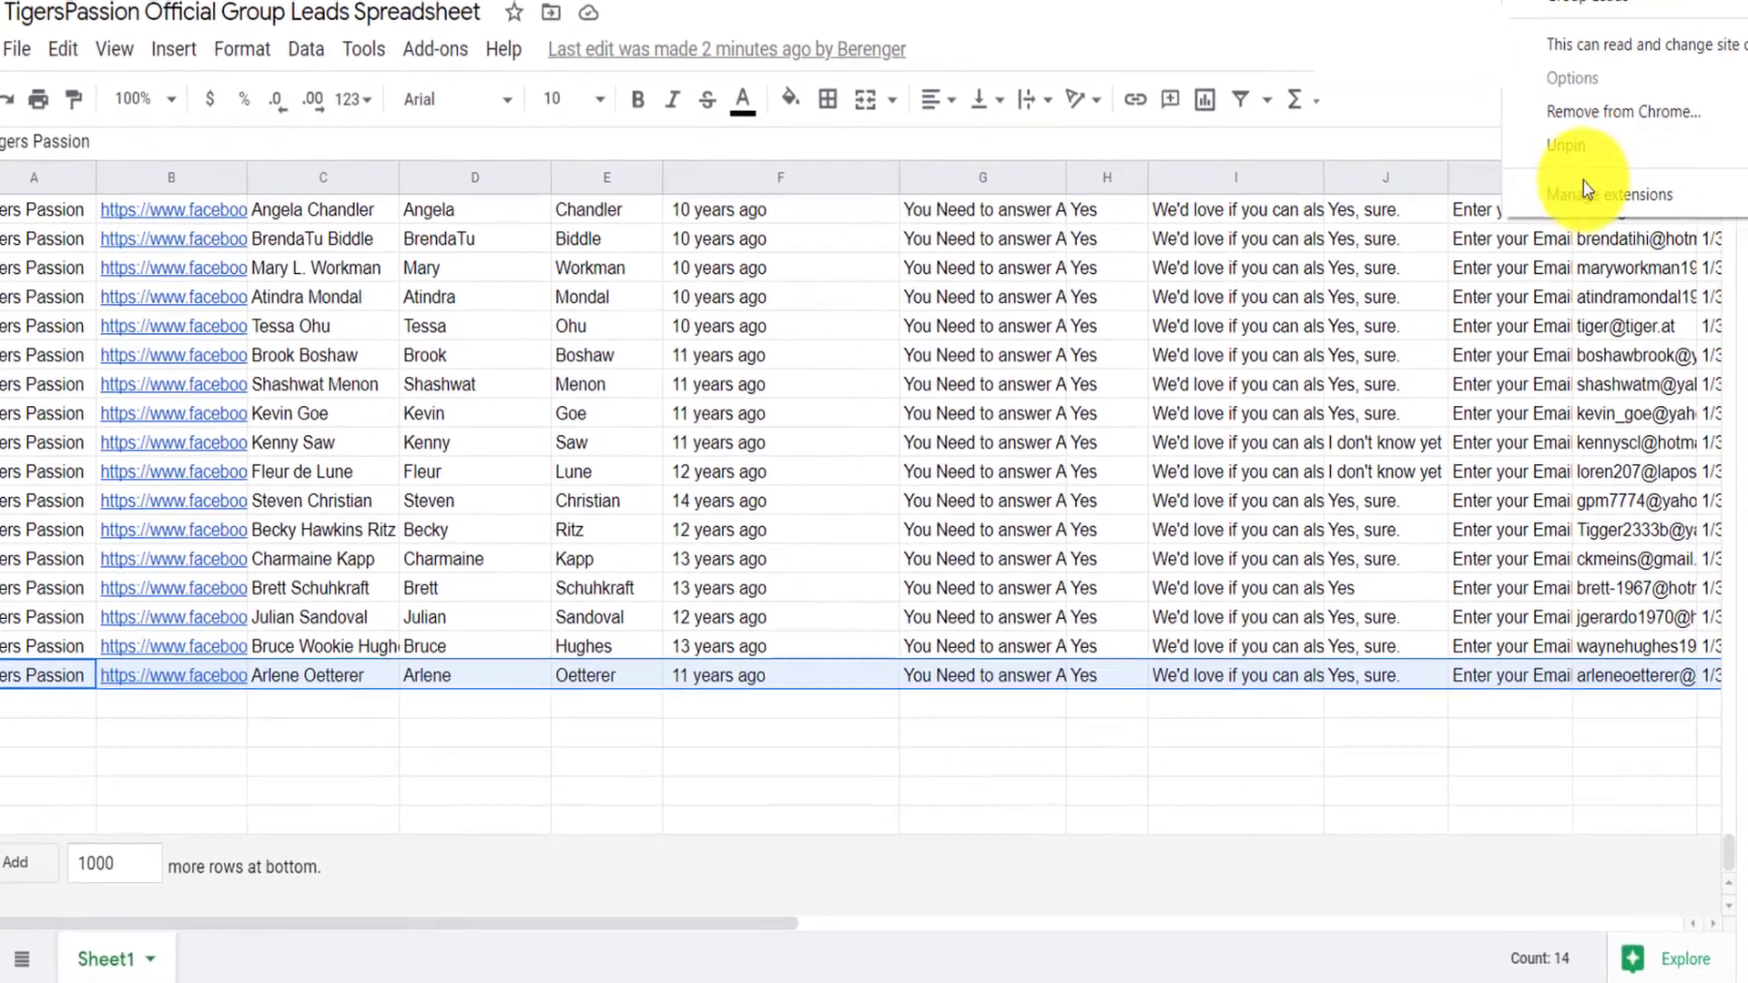
pyautogui.click(1685, 227)
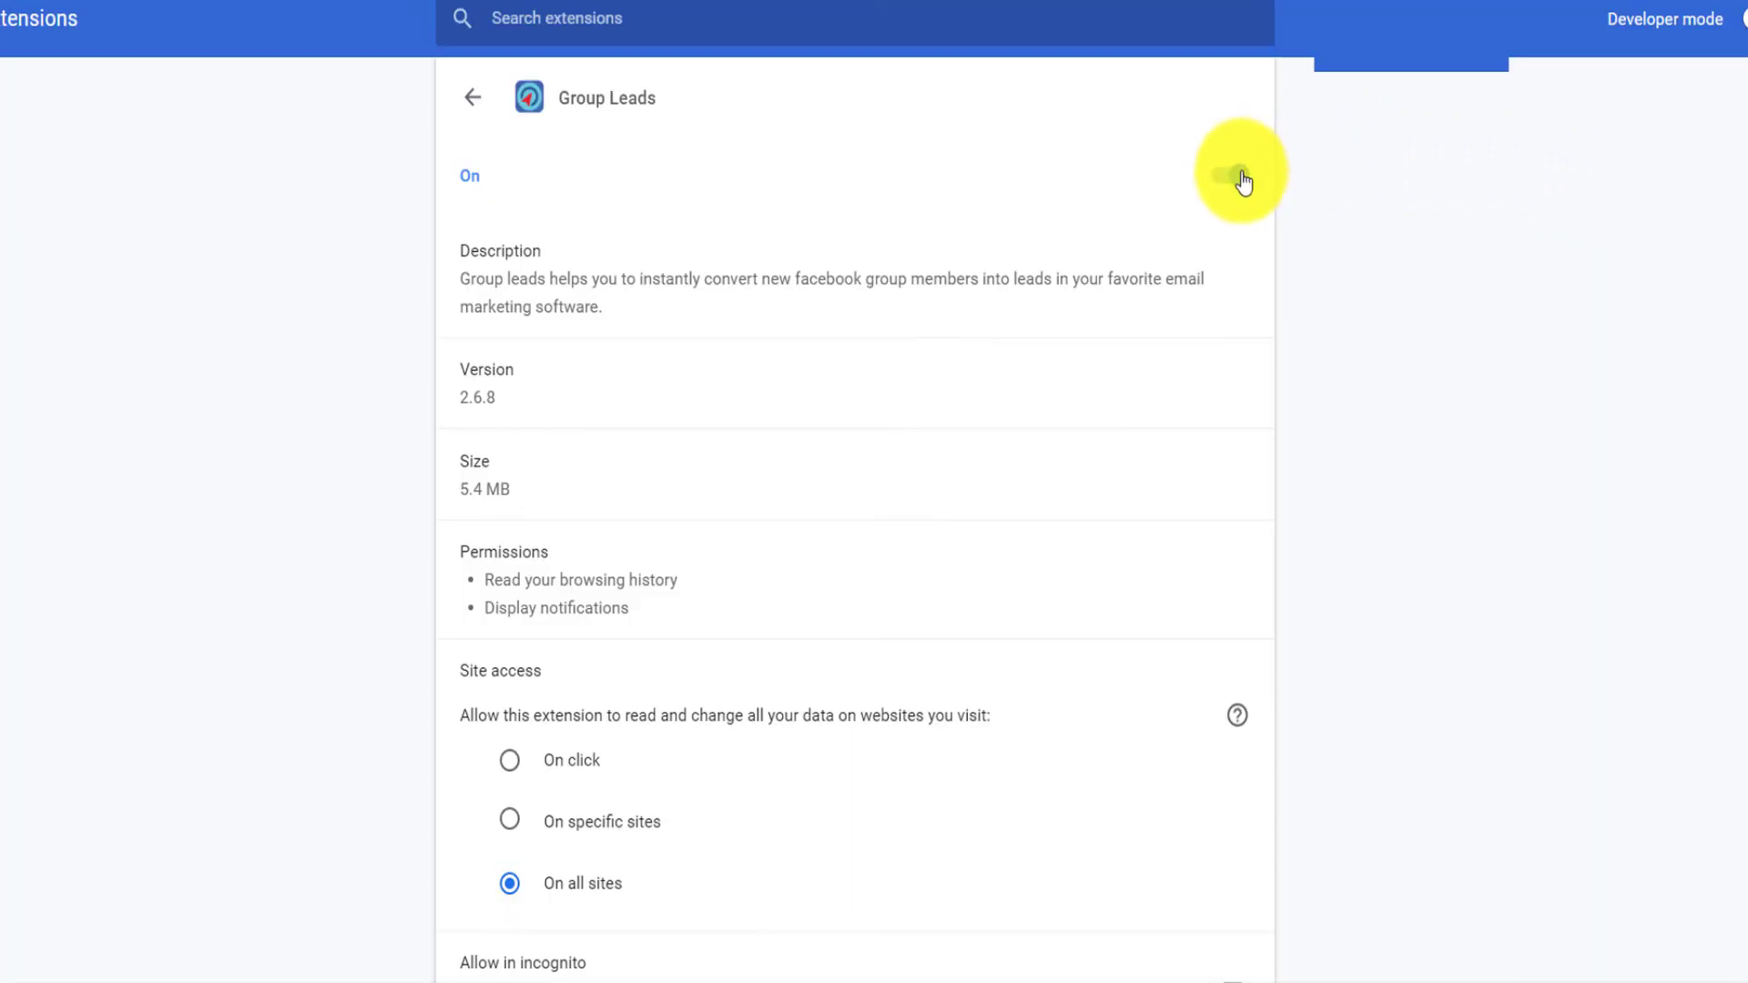
pyautogui.click(1237, 178)
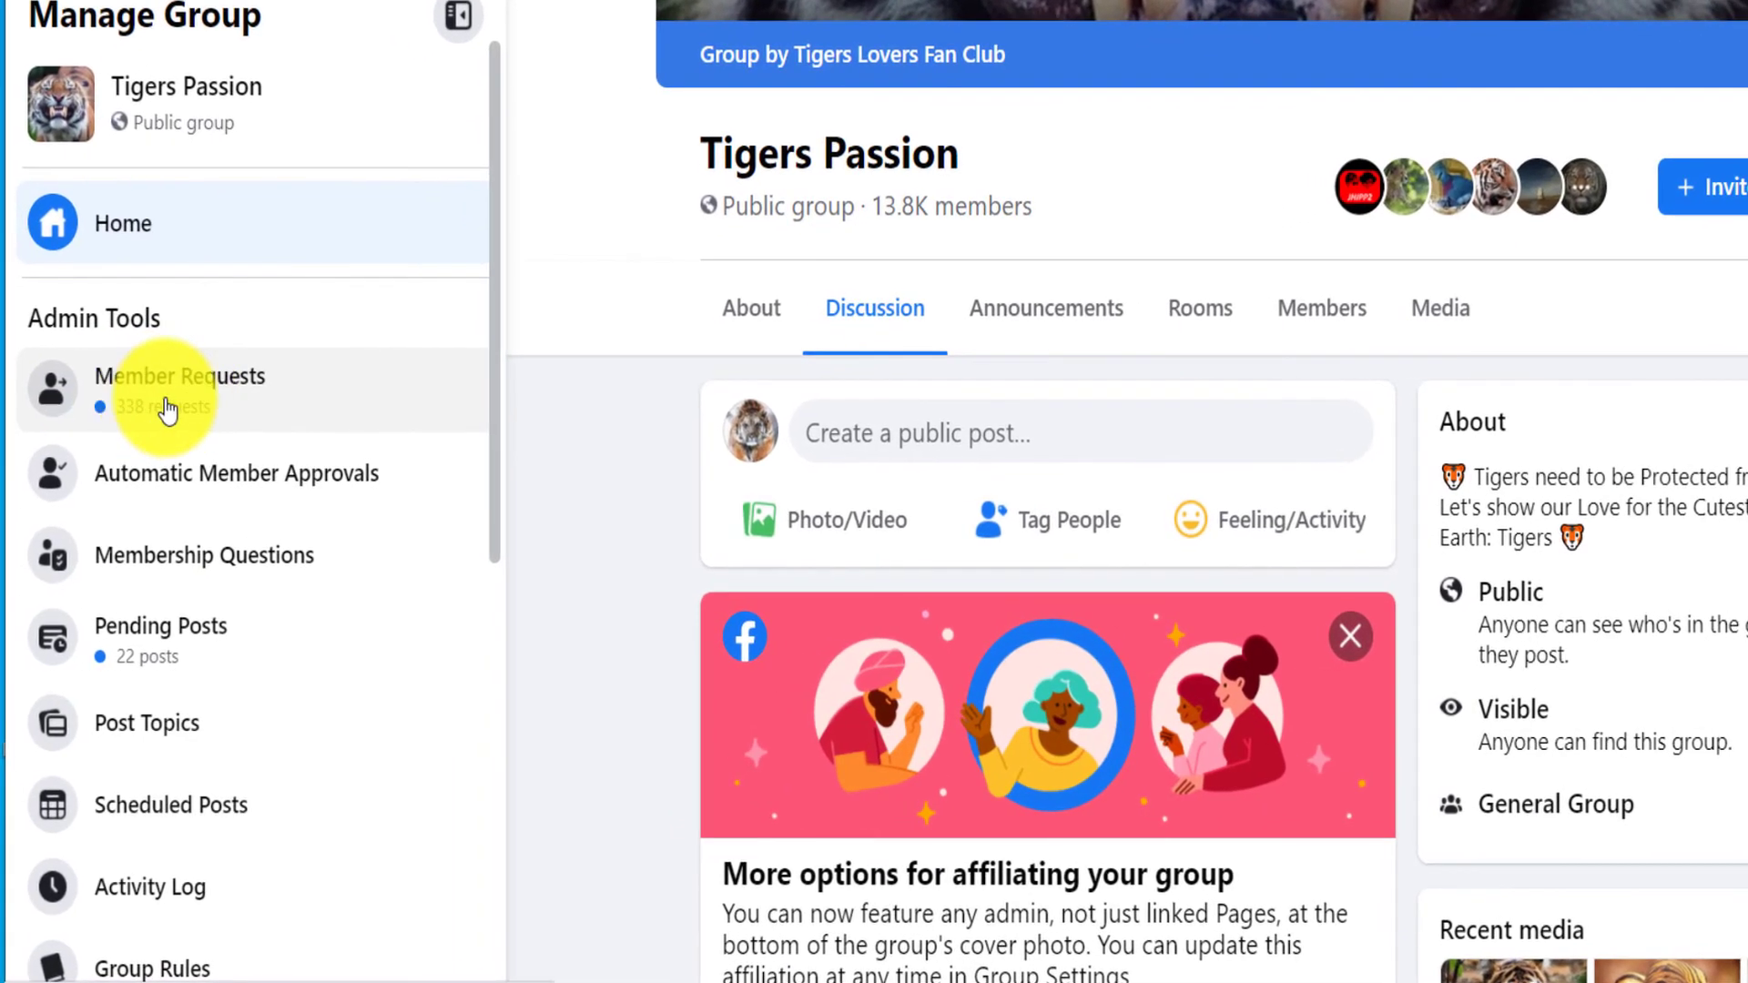
# On the Tigers Passion group's home, find the welcome post's thank-you comment, highlight its tagged members and expand it
pyautogui.click(164, 407)
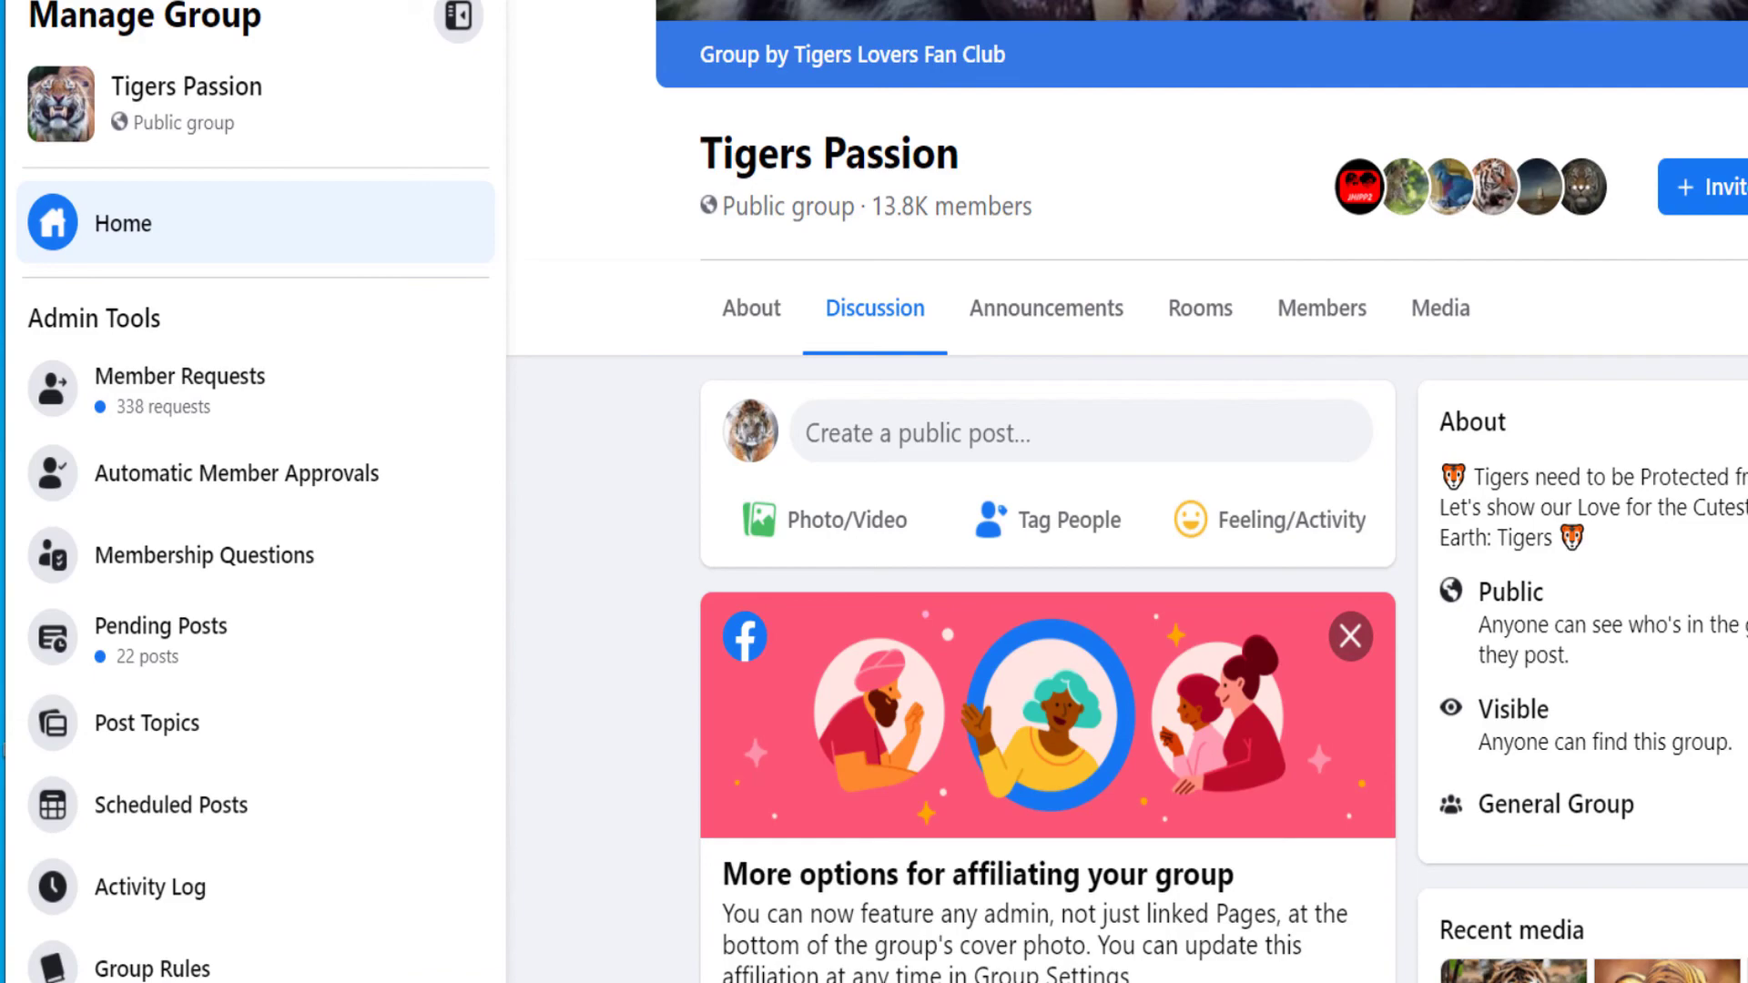
pyautogui.scroll(-15, 1047, 523)
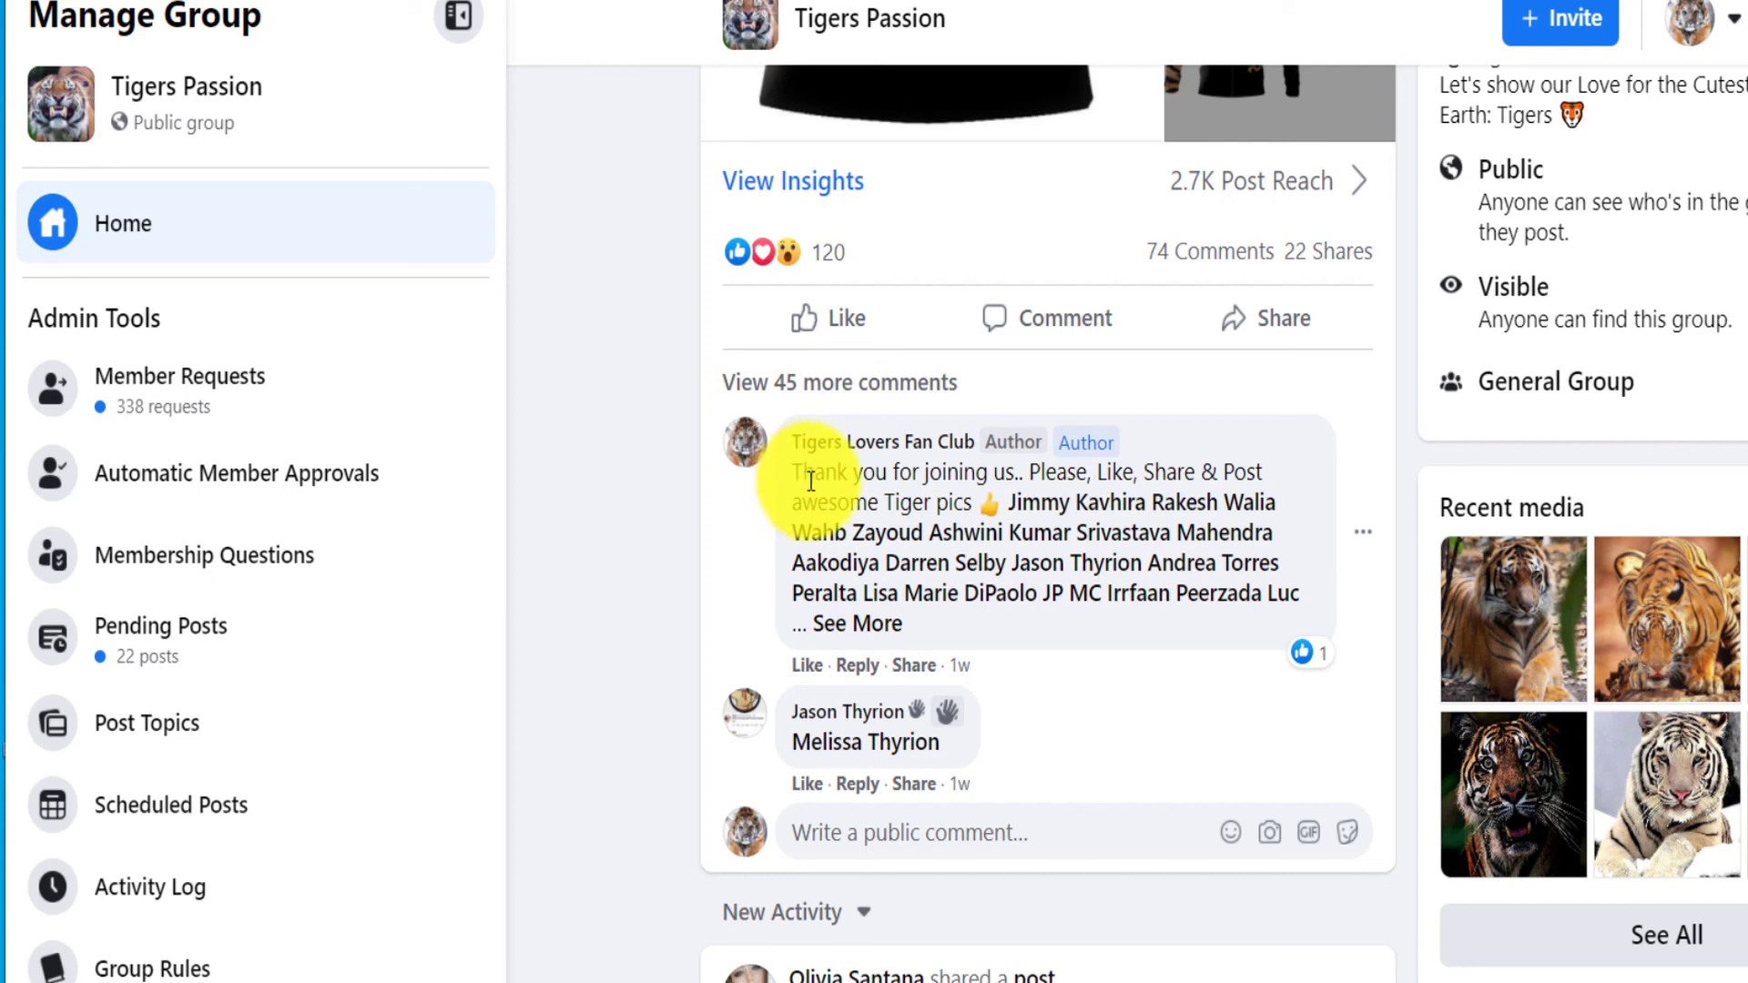
pyautogui.moveTo(800, 470); pyautogui.dragTo(1312, 608)
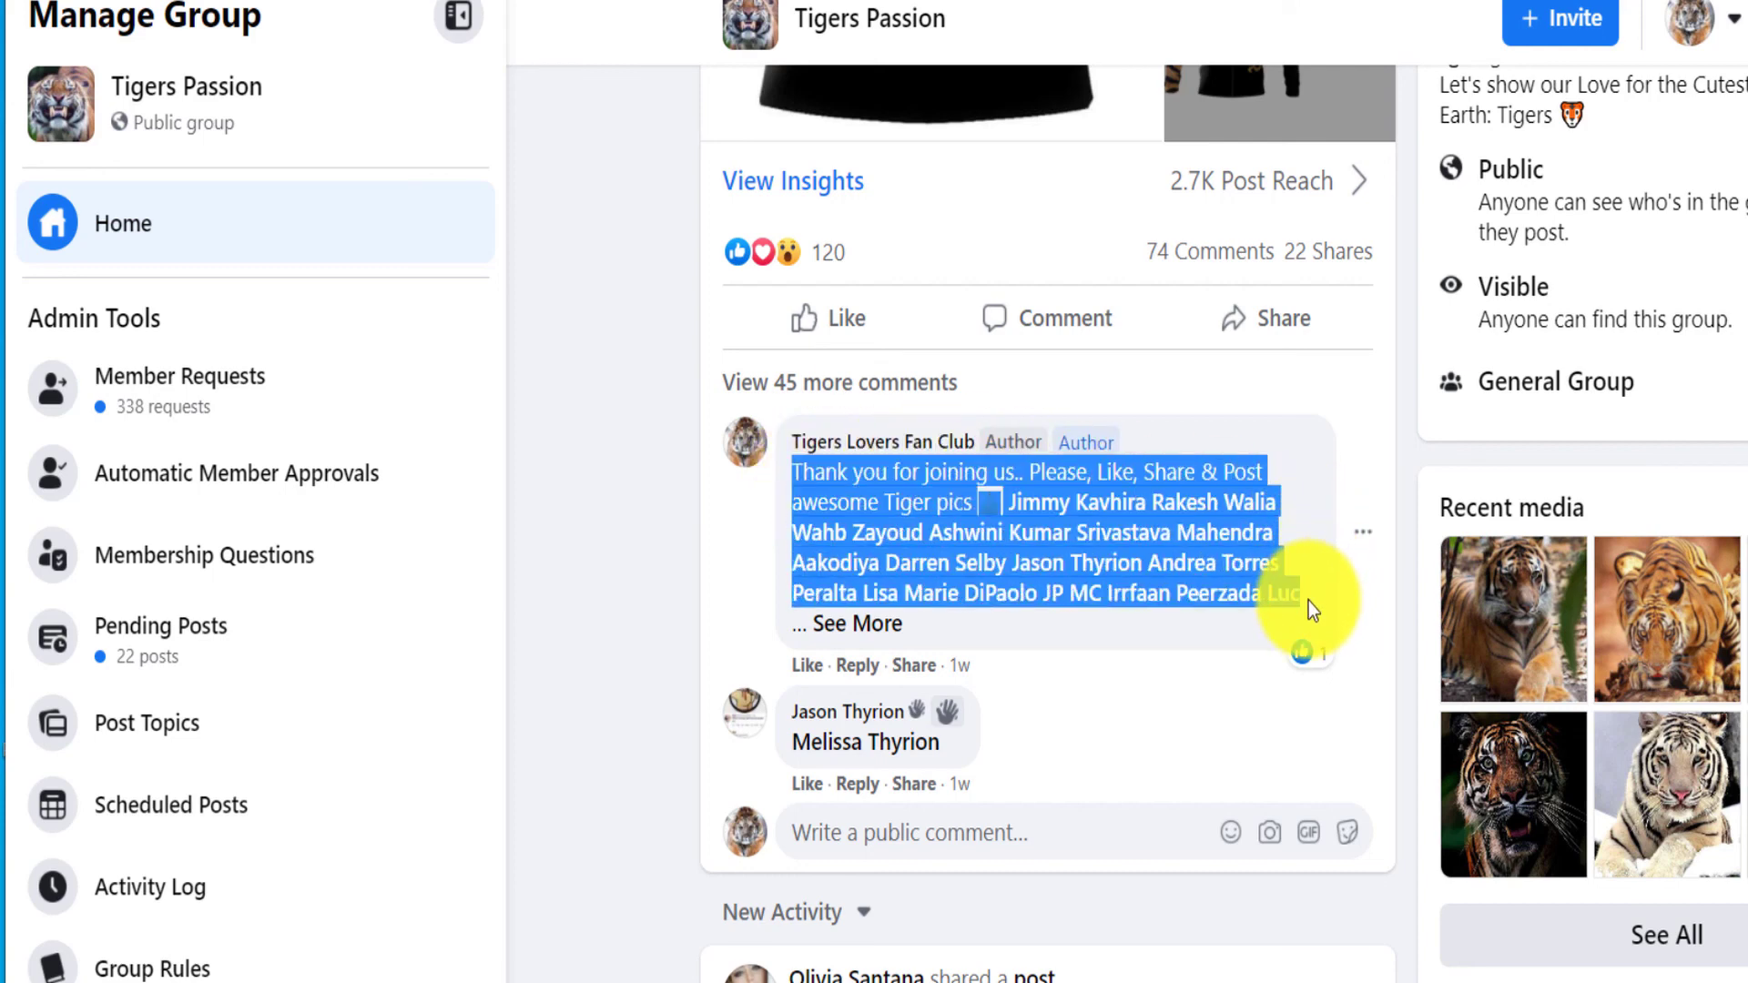
pyautogui.click(847, 623)
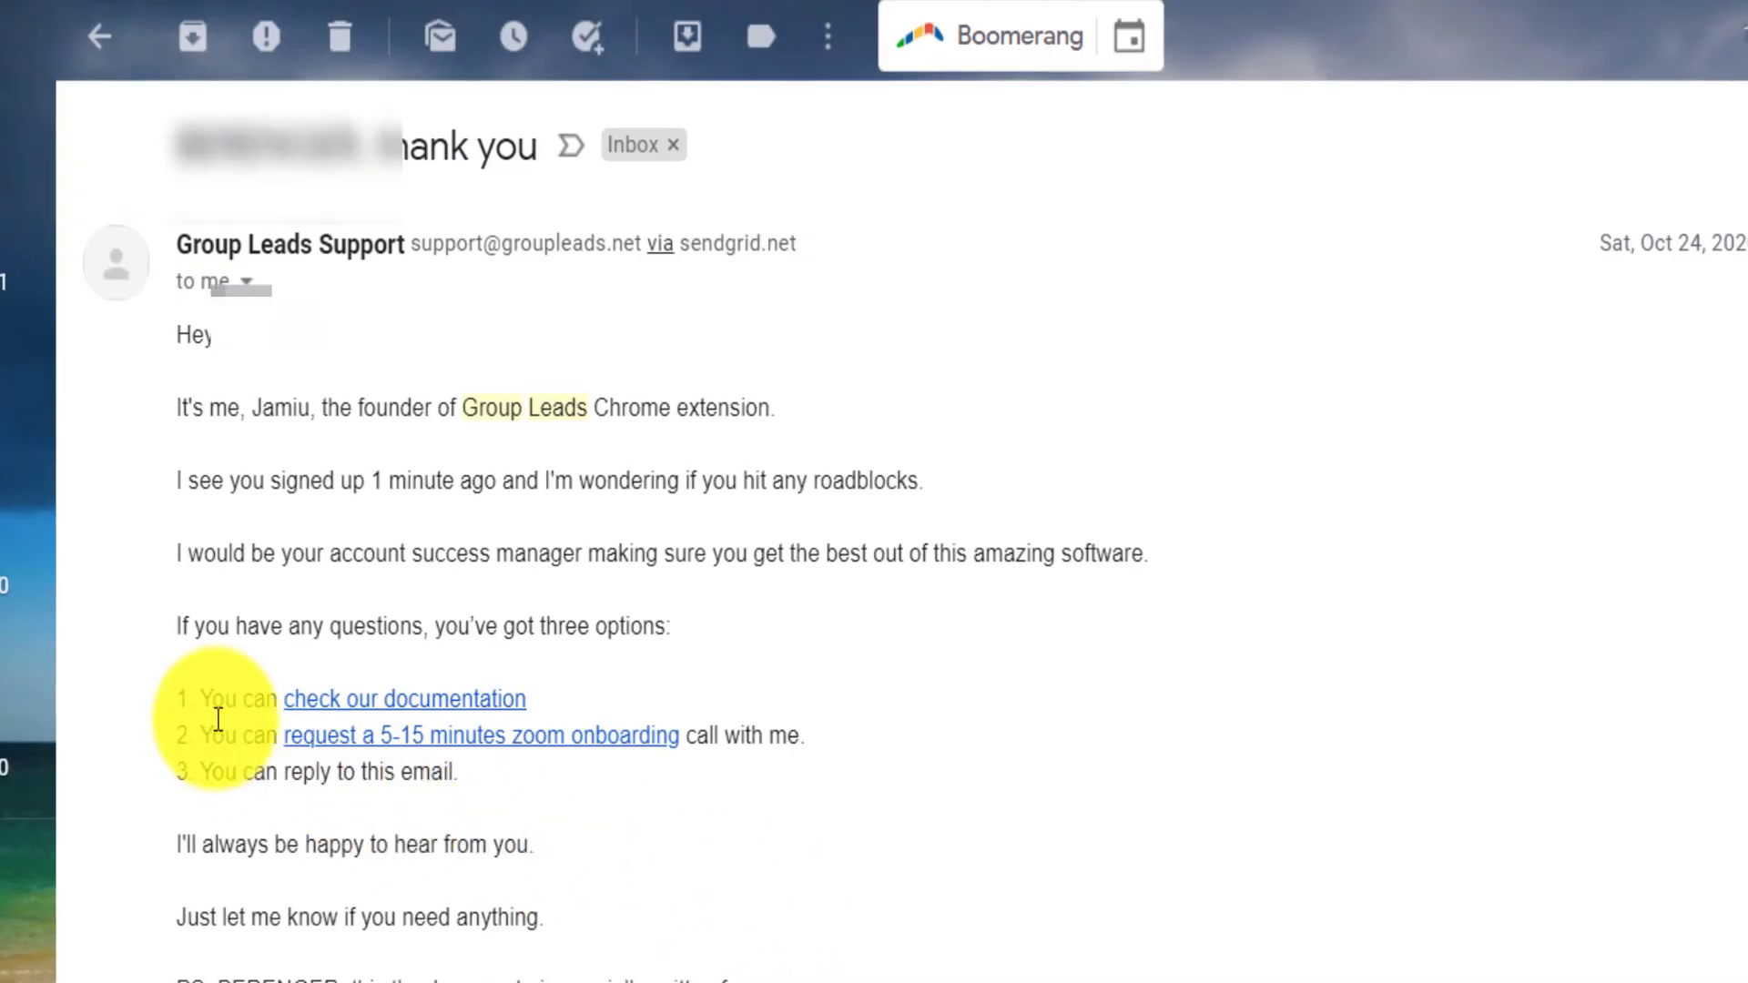
# Highlight the three help options in the Group Leads Support email and look through the knowledge base's most popular articles
pyautogui.moveTo(181, 702); pyautogui.dragTo(876, 765)
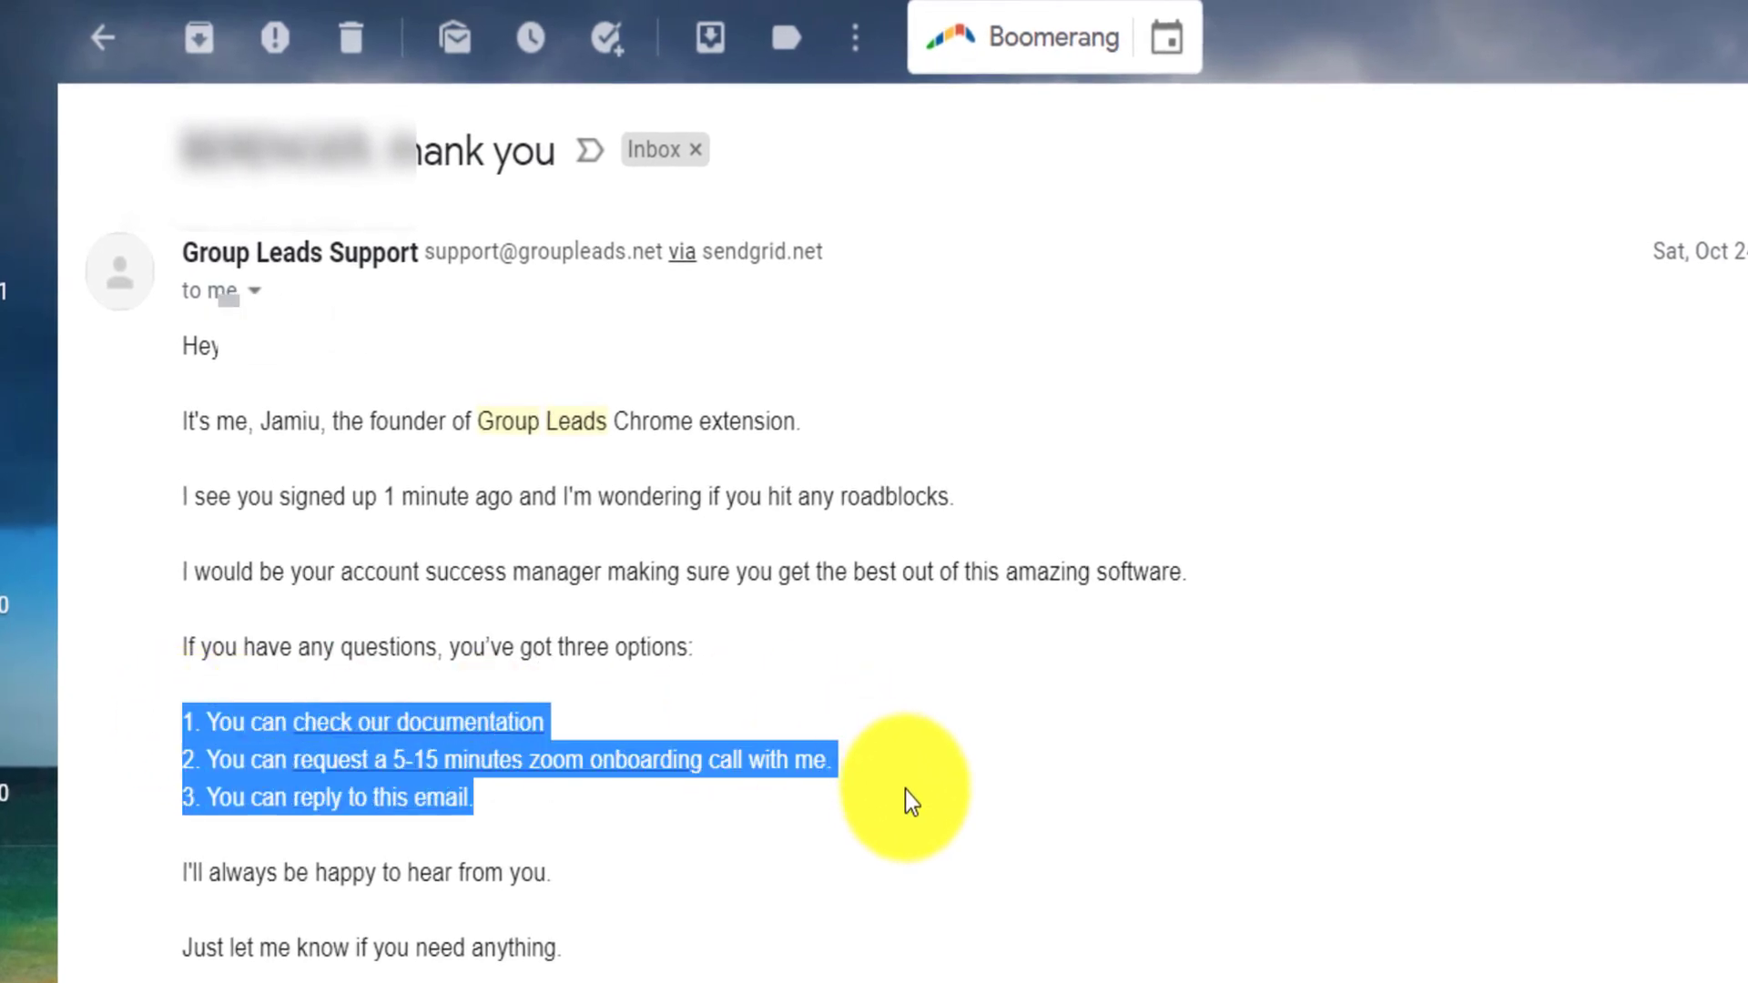
pyautogui.click(1211, 780)
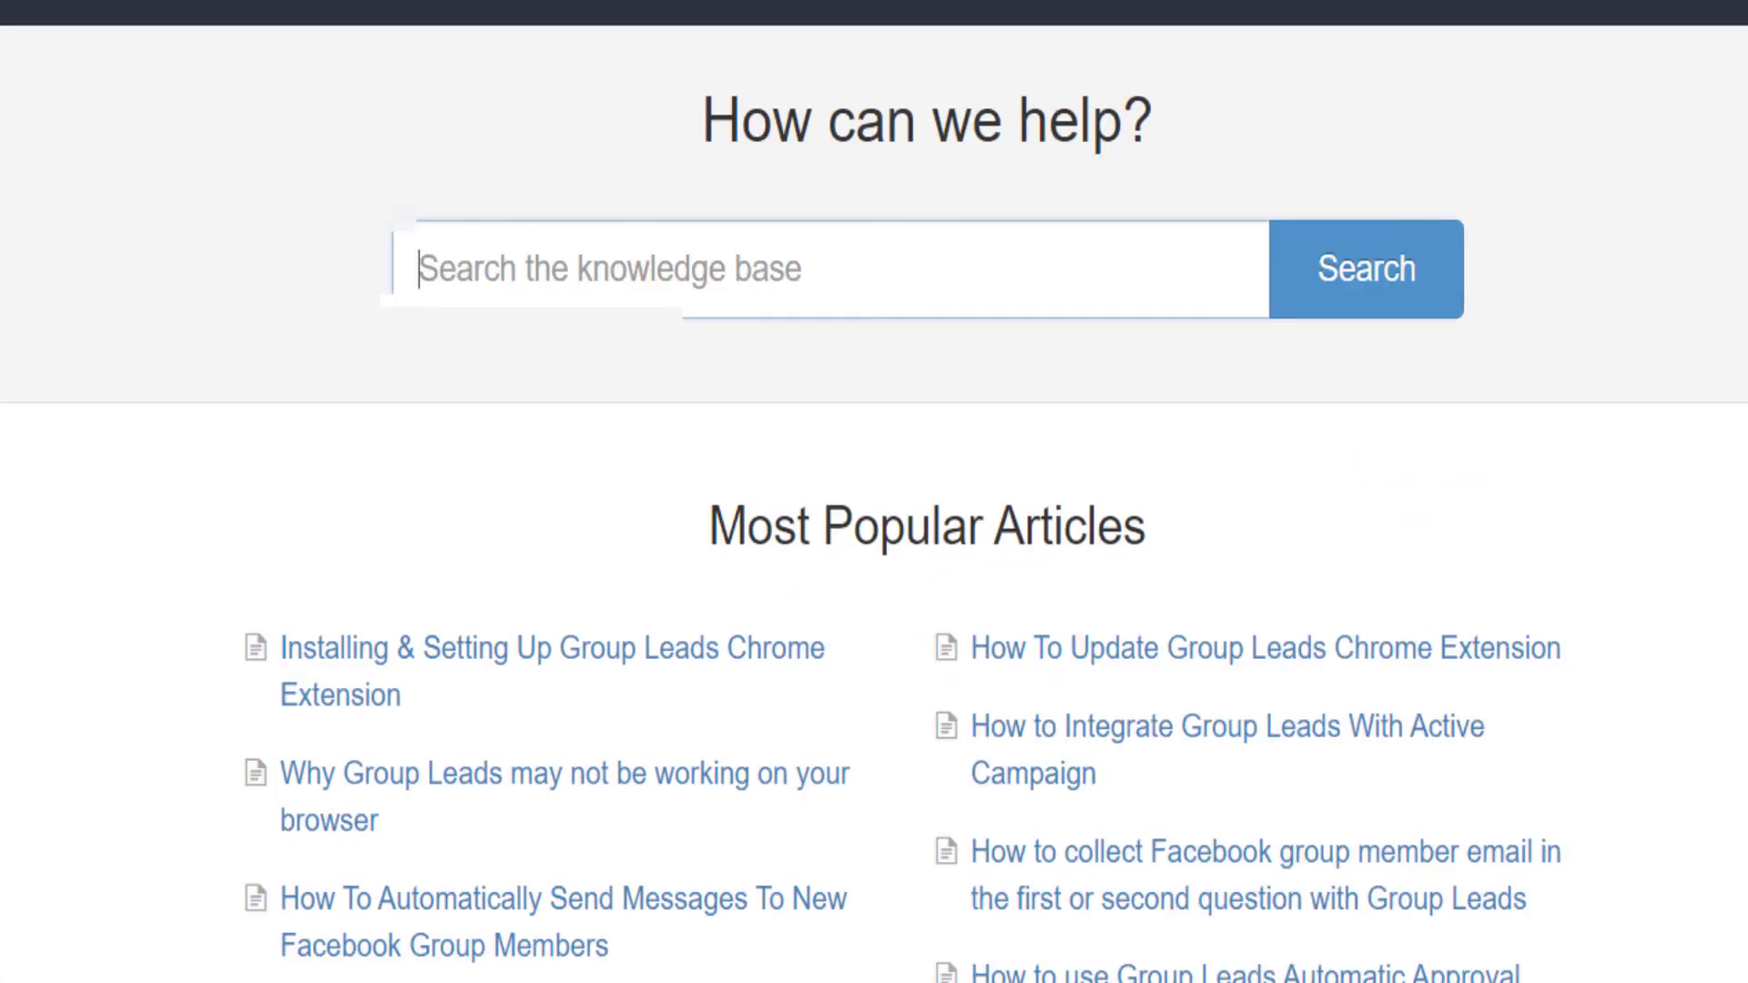
pyautogui.scroll(-6, 874, 492)
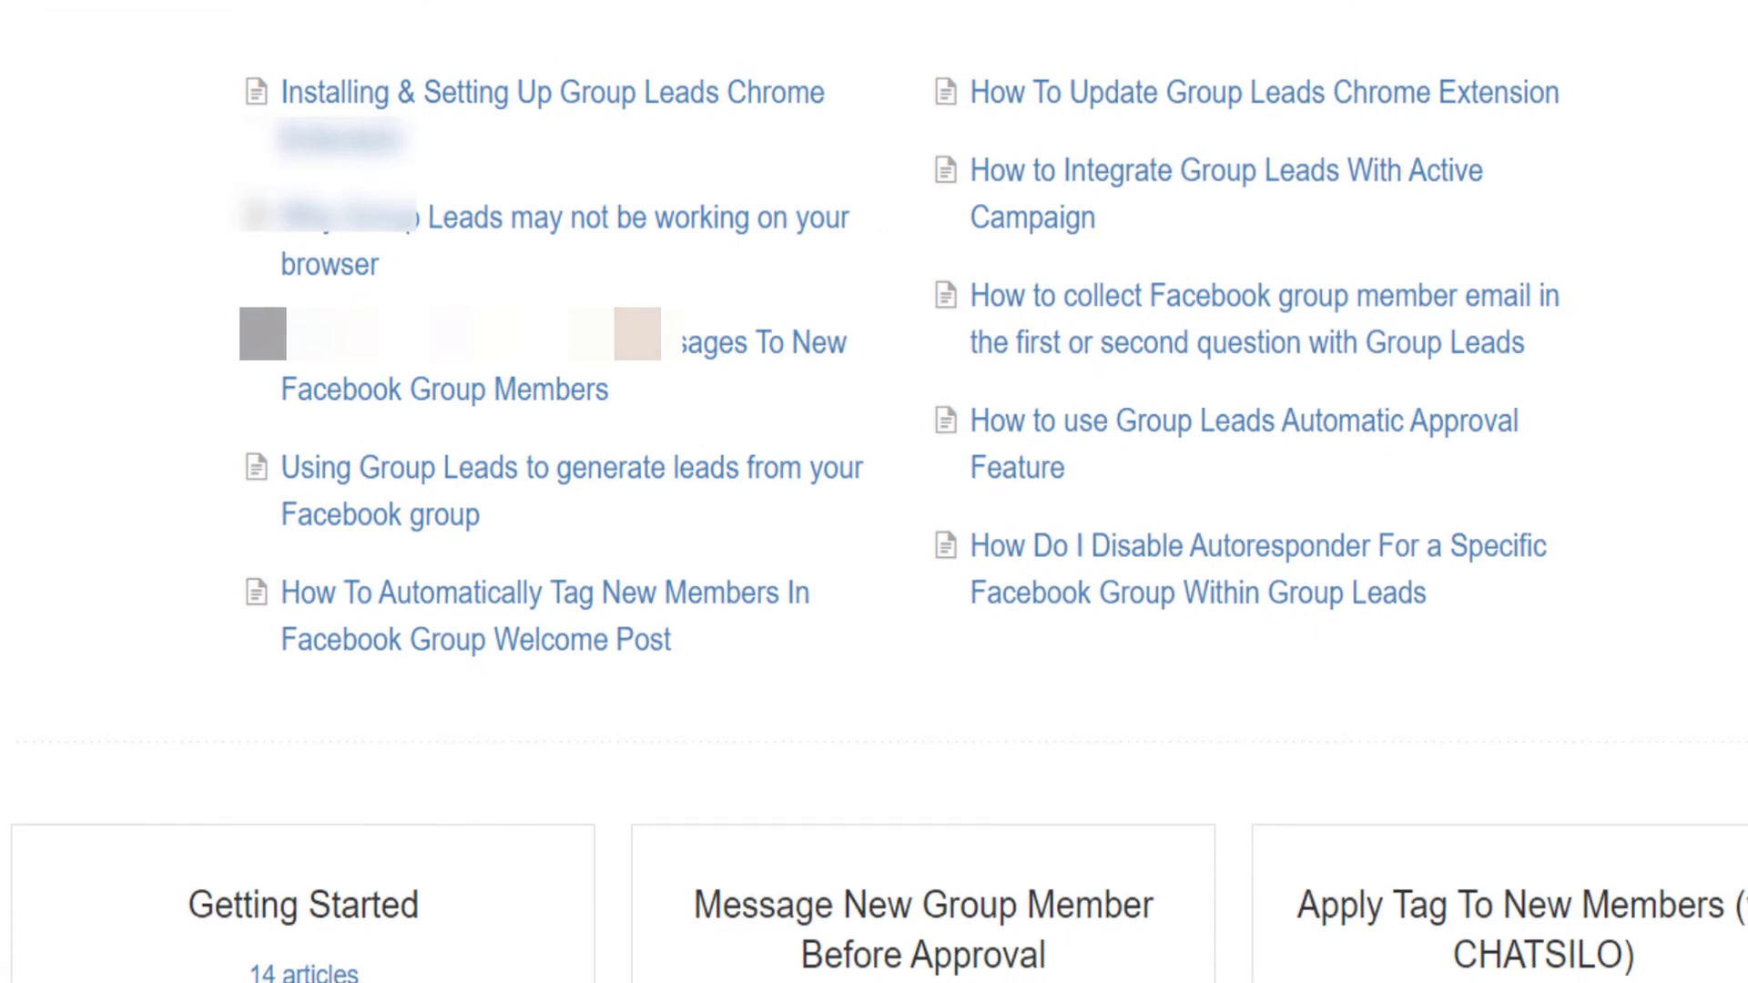